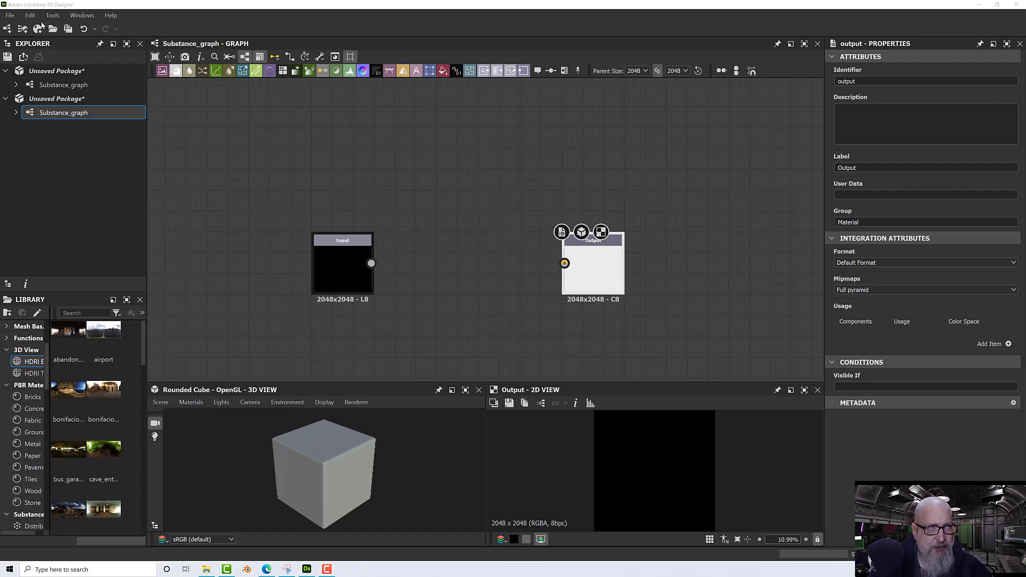
Create a new Substance graph named Scales from the Painter Filter (specific) template
click(10, 16)
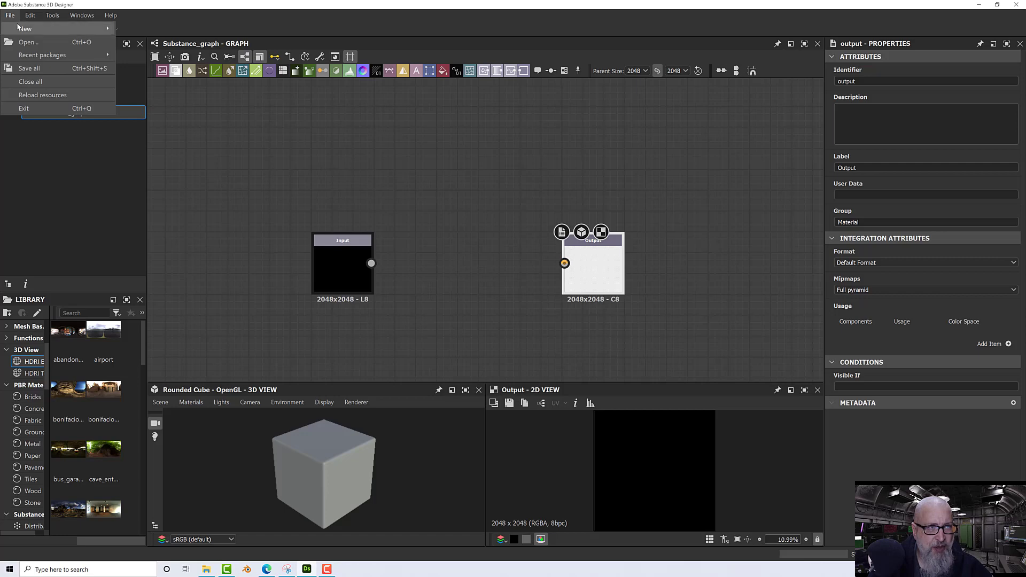
mouse_move(80, 28)
click(128, 29)
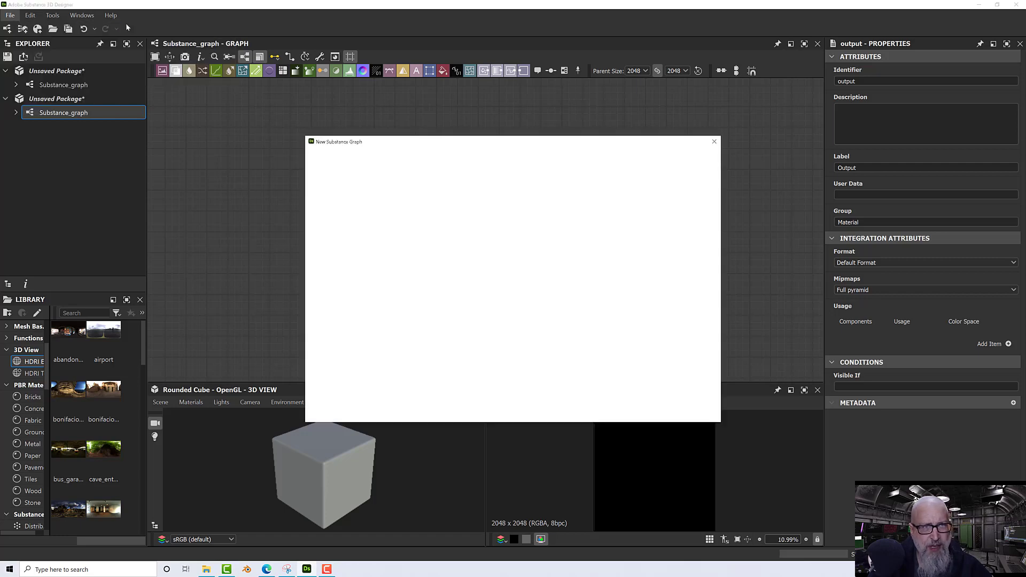
drag(353, 144, 354, 120)
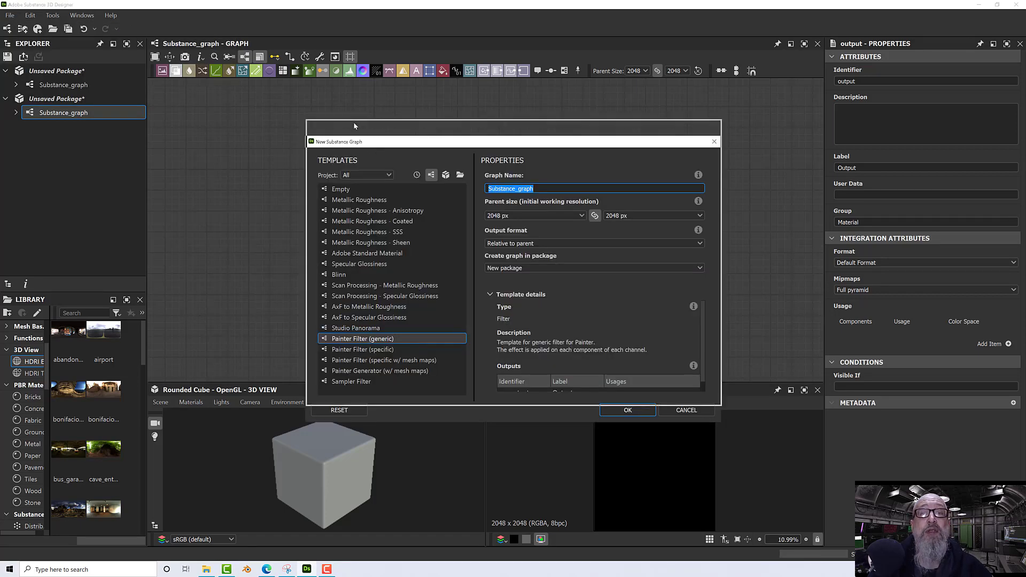
click(374, 328)
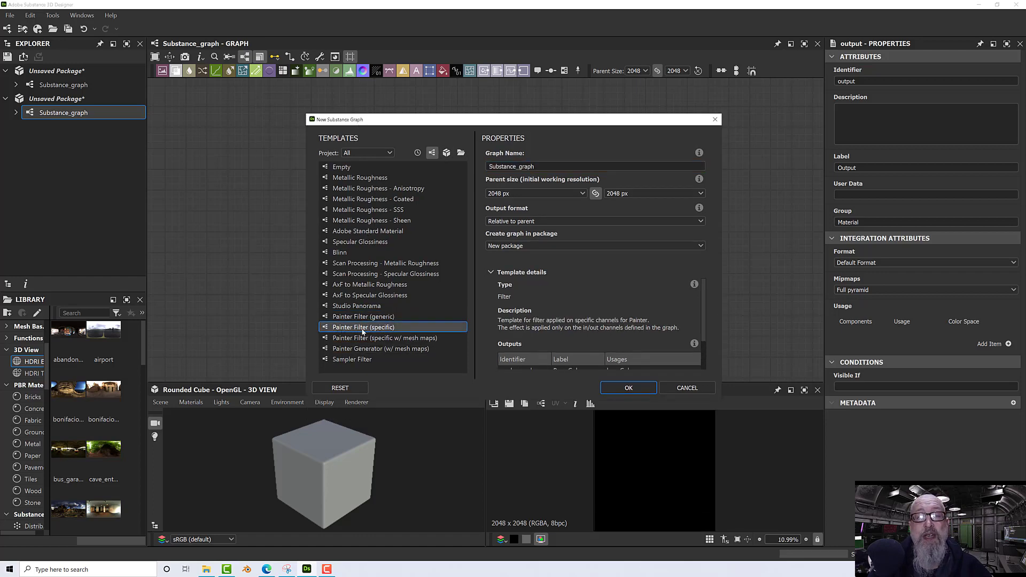
click(541, 164)
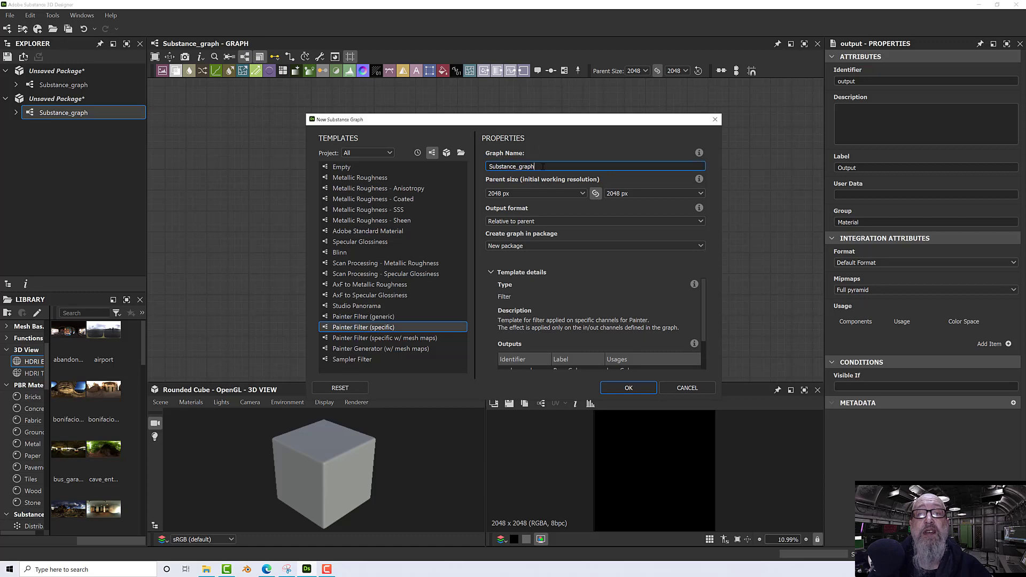
drag(542, 166, 476, 171)
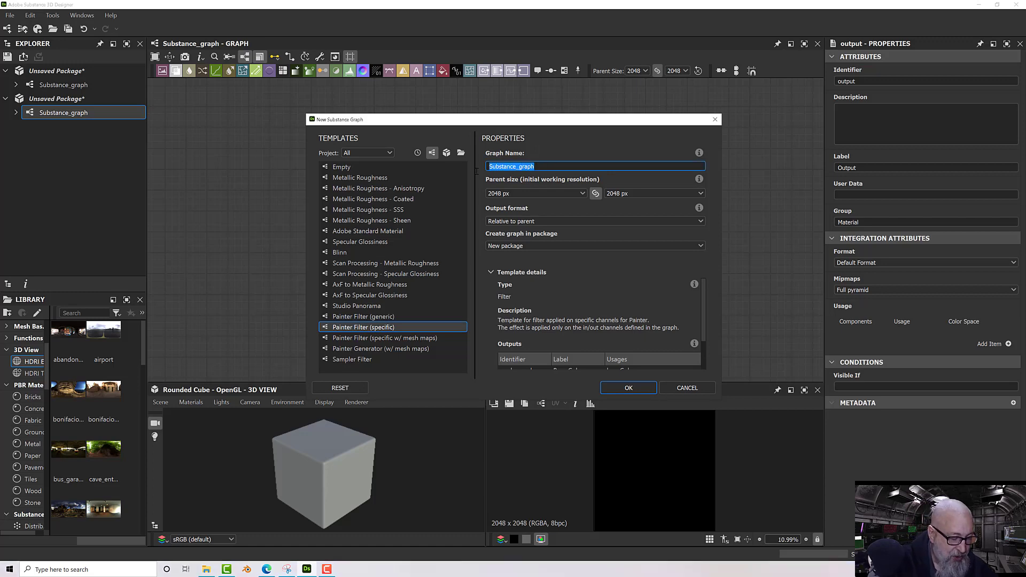
text(Scales)
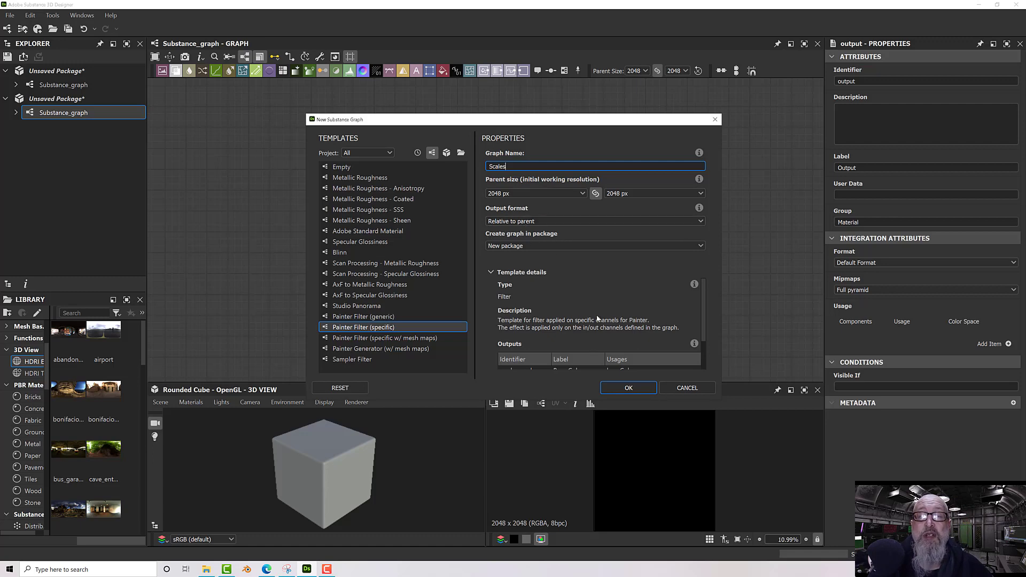
click(621, 388)
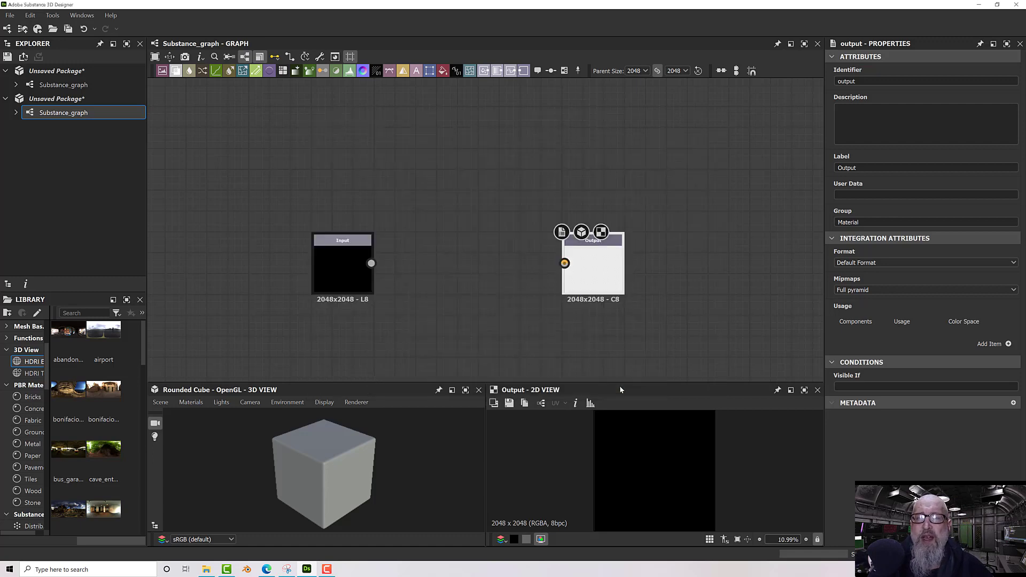
Examine the new graph's nodes and the properties of its Roughness, Metallic and Height outputs
scroll(485, 267, down, 3)
middle_drag(485, 286, 413, 253)
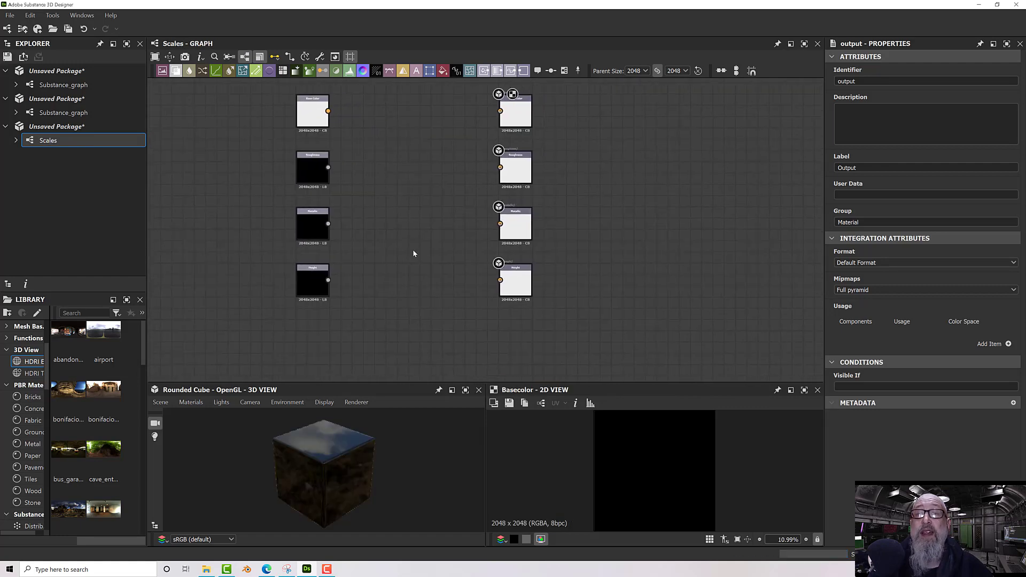
scroll(547, 137, up, 3)
middle_drag(547, 138, 648, 118)
click(530, 143)
click(550, 252)
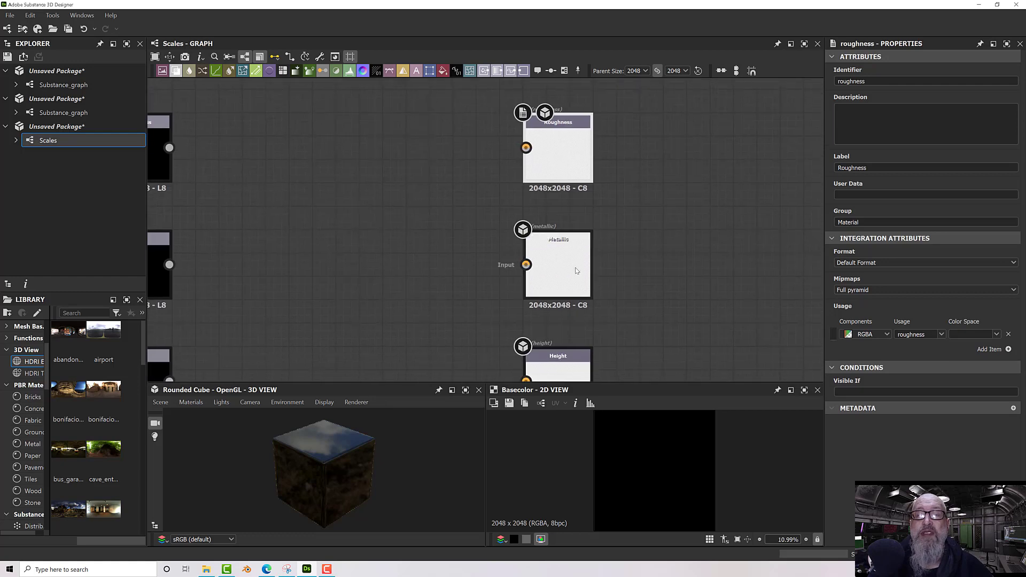
click(575, 269)
middle_drag(630, 279, 647, 207)
click(583, 297)
scroll(641, 273, down, 2)
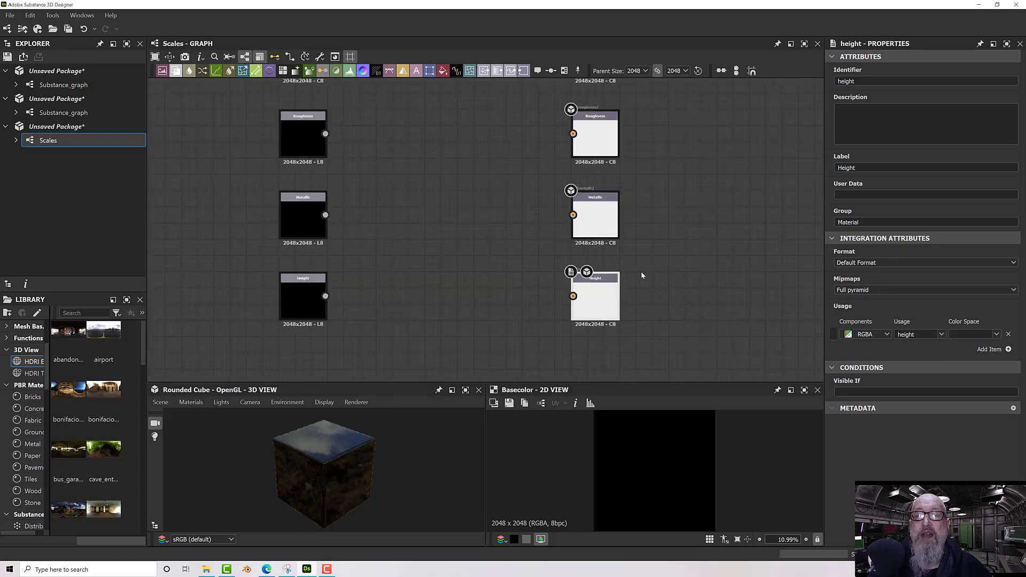
scroll(641, 275, down, 2)
middle_drag(540, 222, 479, 255)
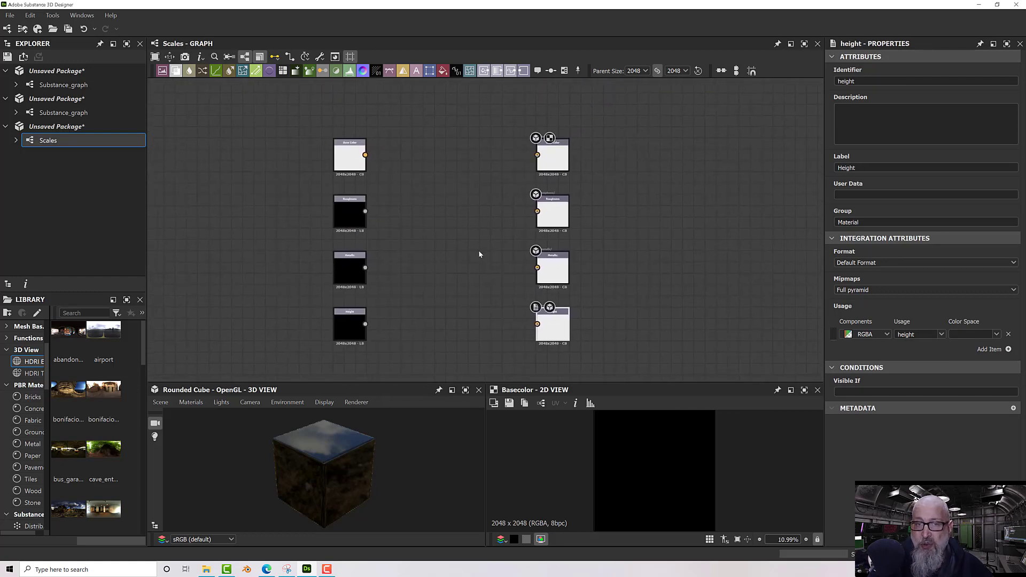
Delete the Base Color, Roughness, Metallic and Height input nodes, keeping only the outputs
scroll(478, 254, up, 1)
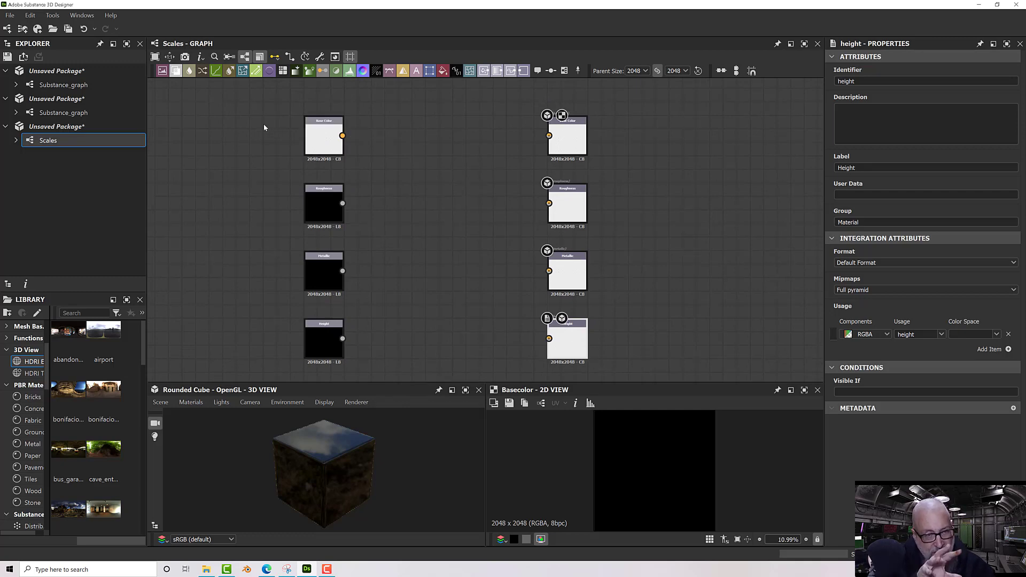
drag(257, 98, 358, 369)
key(Delete)
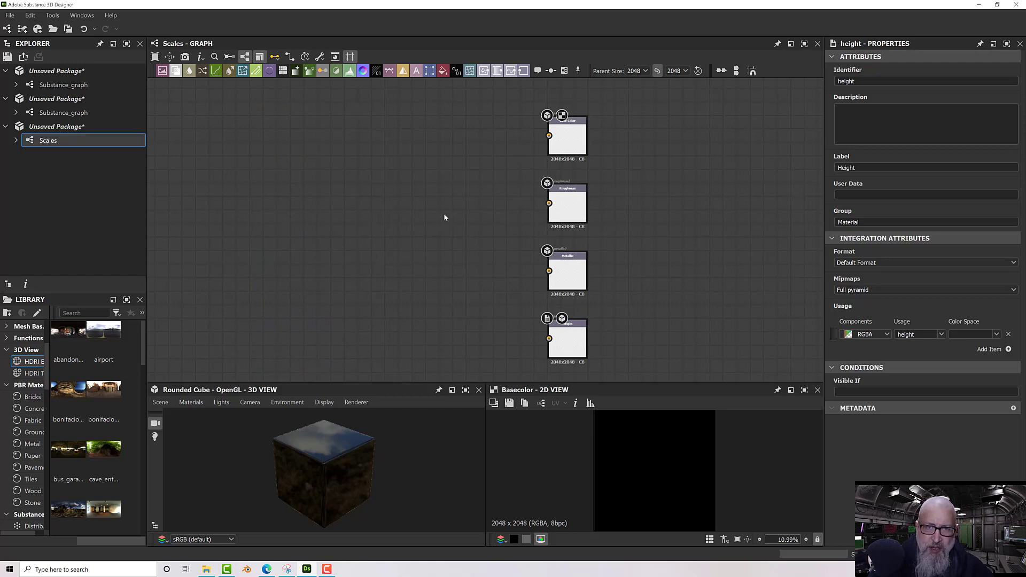
Set the Scales graph's type attribute to Texture generator
click(404, 175)
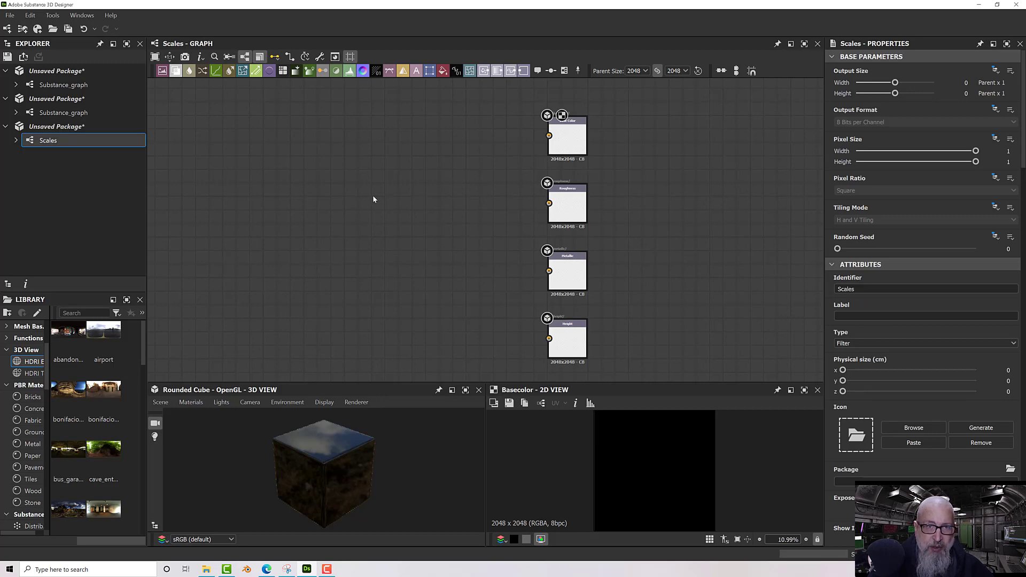
click(848, 344)
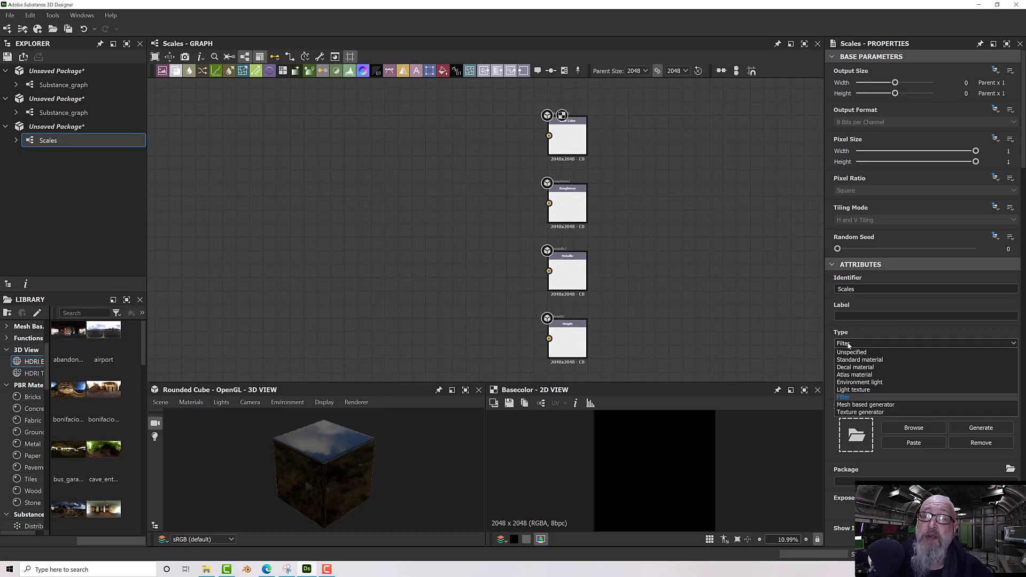
click(862, 412)
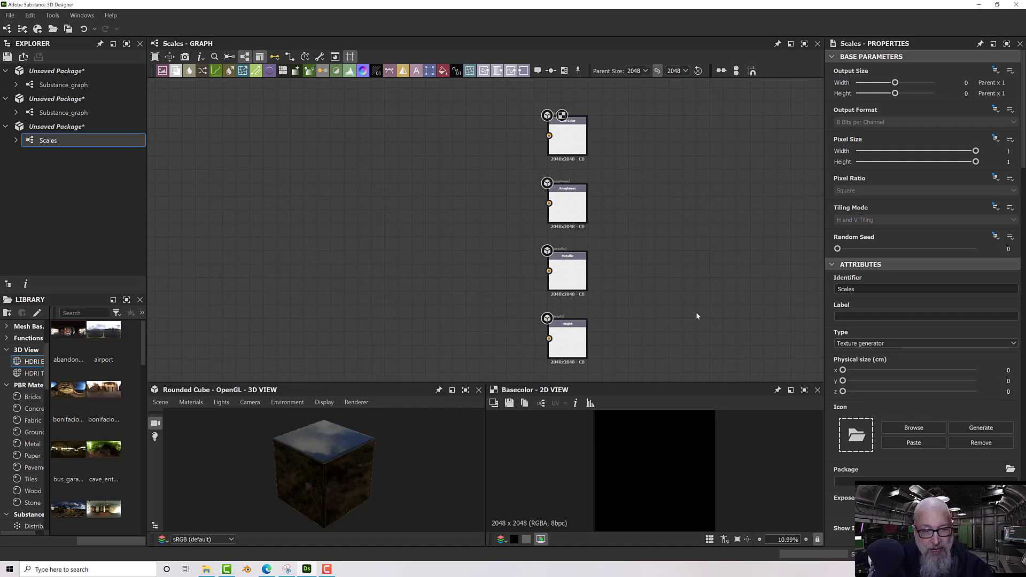
Add a Shape node in the empty graph area, well away from the output nodes
middle_drag(696, 253, 801, 240)
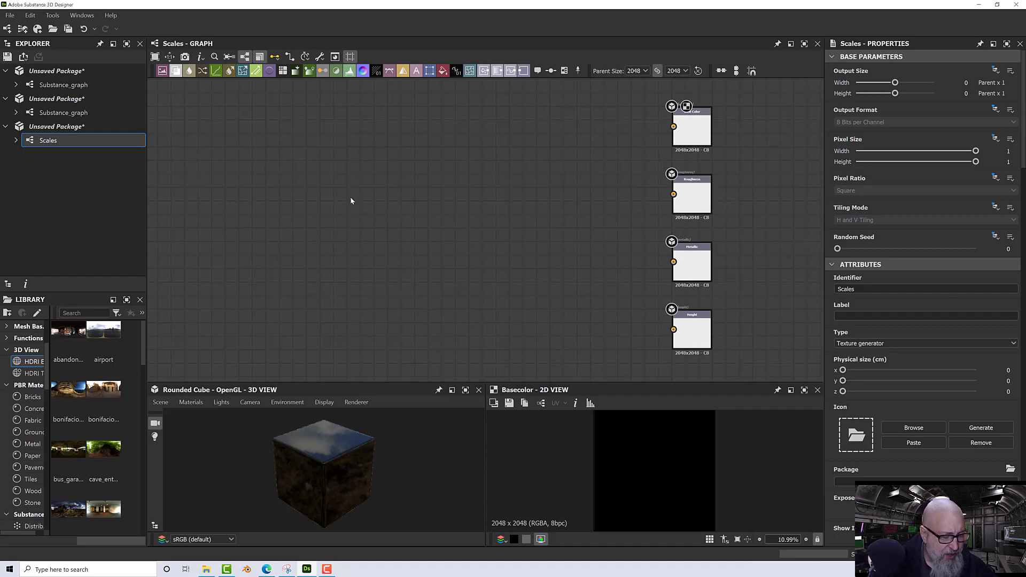
key(space)
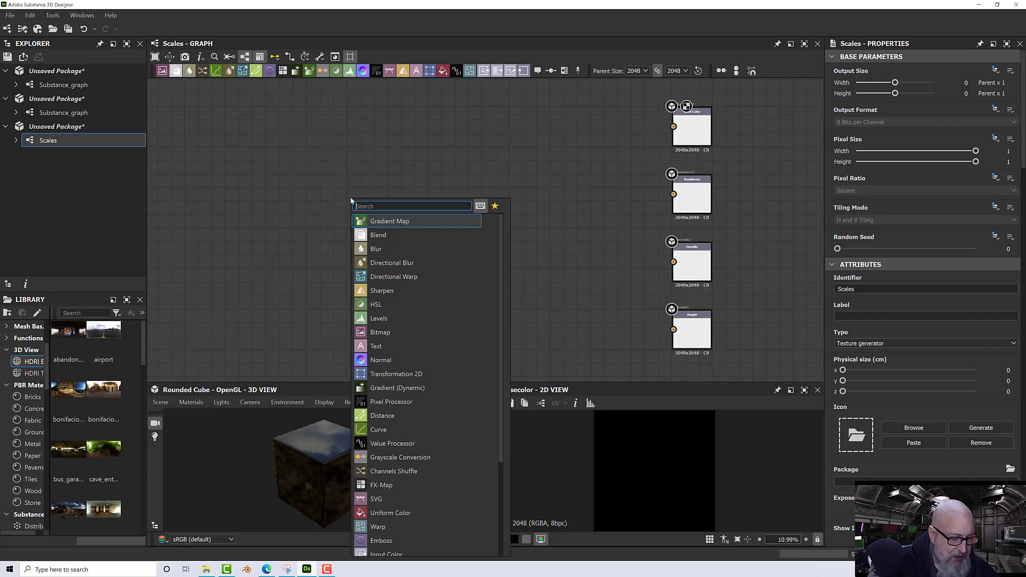
text(shape)
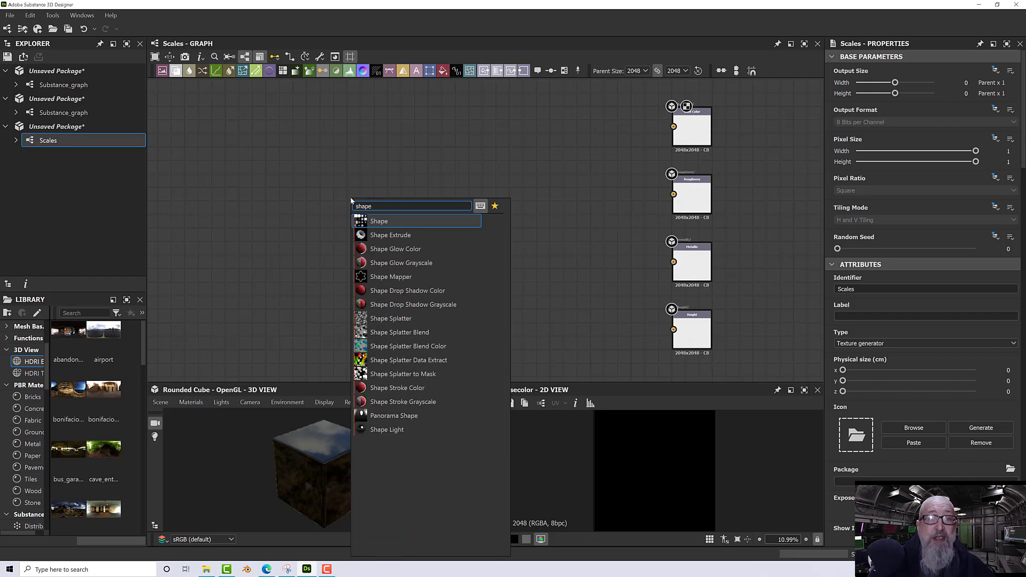
click(385, 222)
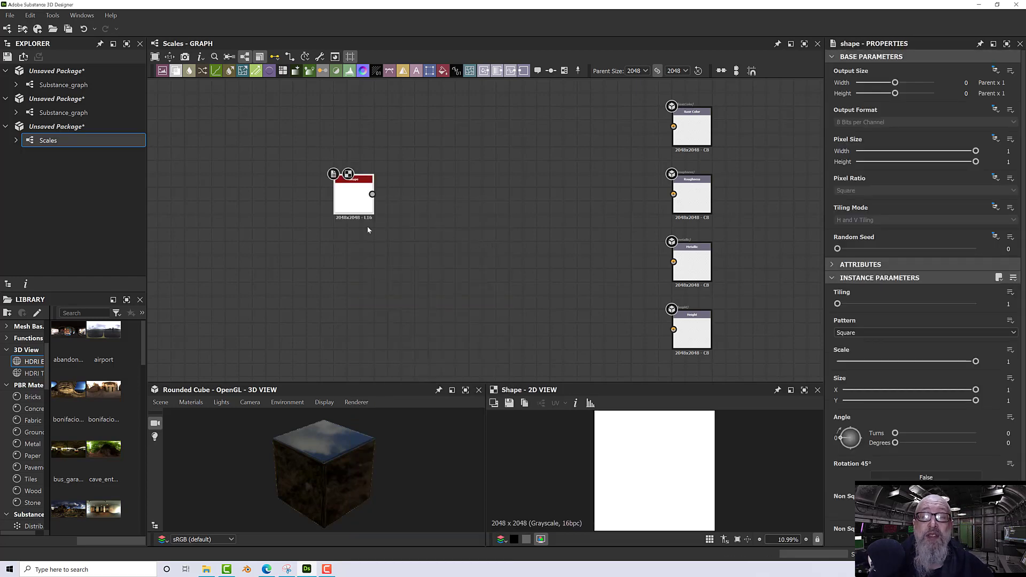
drag(356, 197, 328, 197)
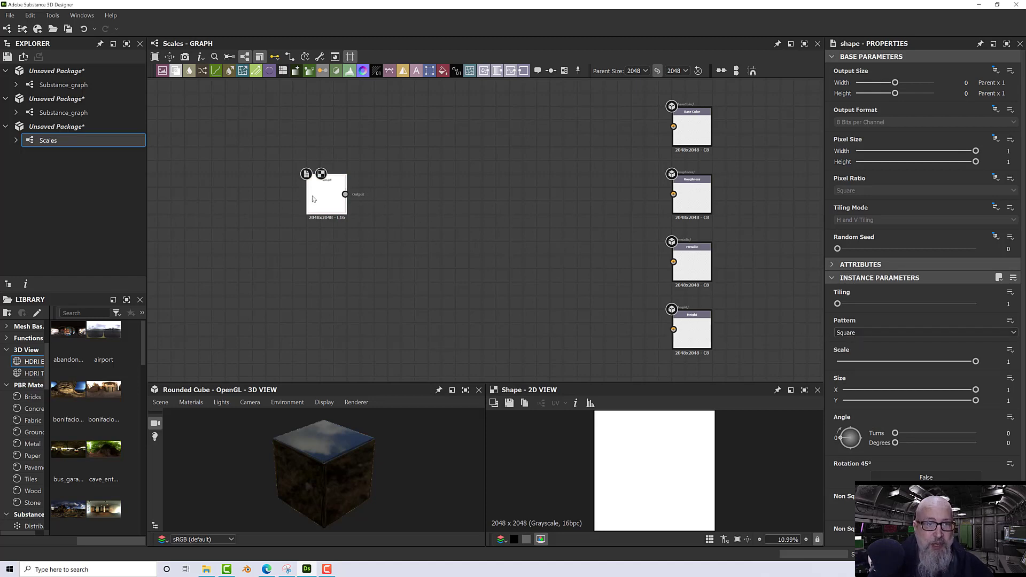
Duplicate the Shape node and place the copy directly below the original
middle_drag(315, 198, 328, 245)
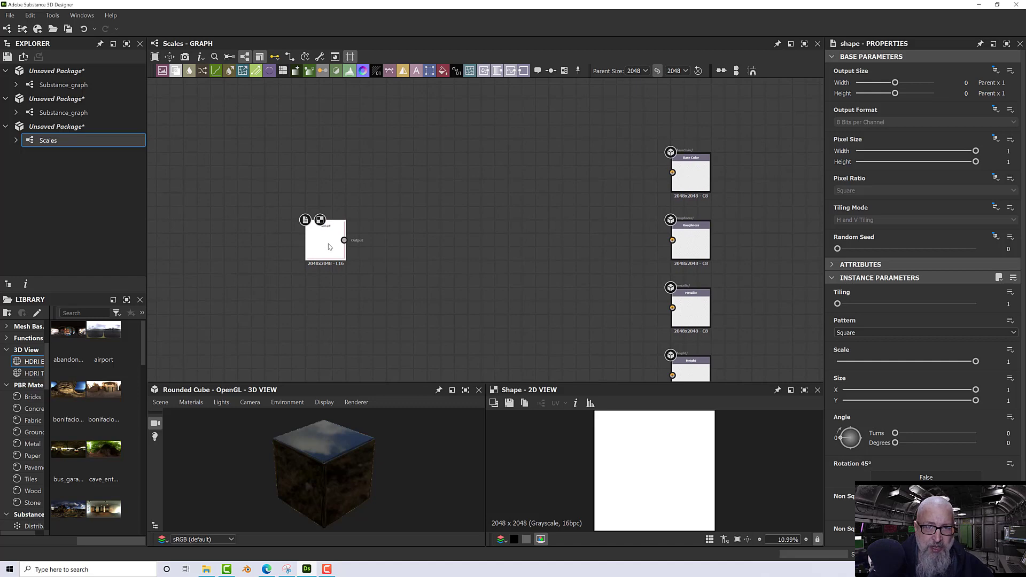
drag(329, 246, 325, 196)
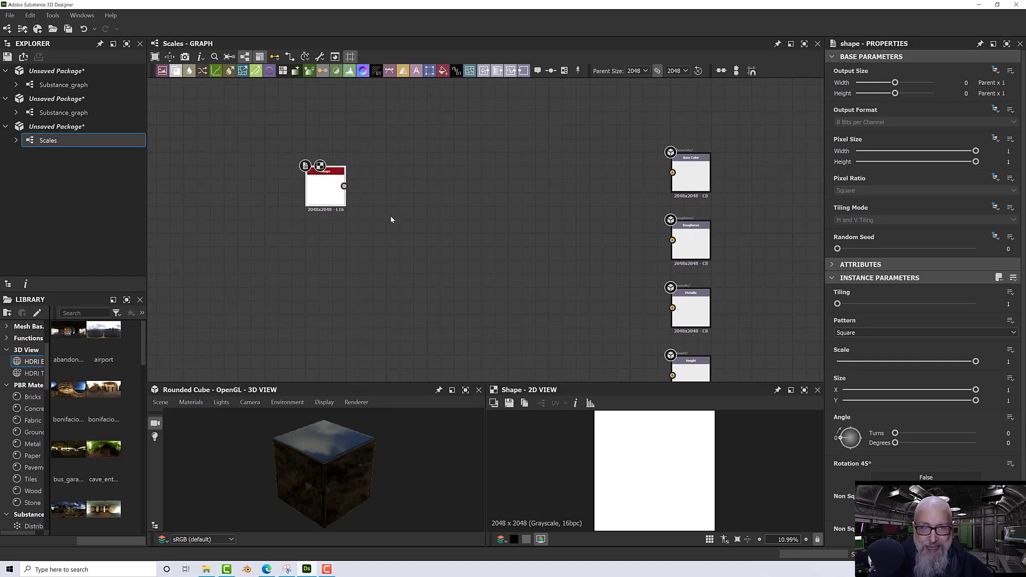
key(ctrl+d)
drag(444, 247, 323, 245)
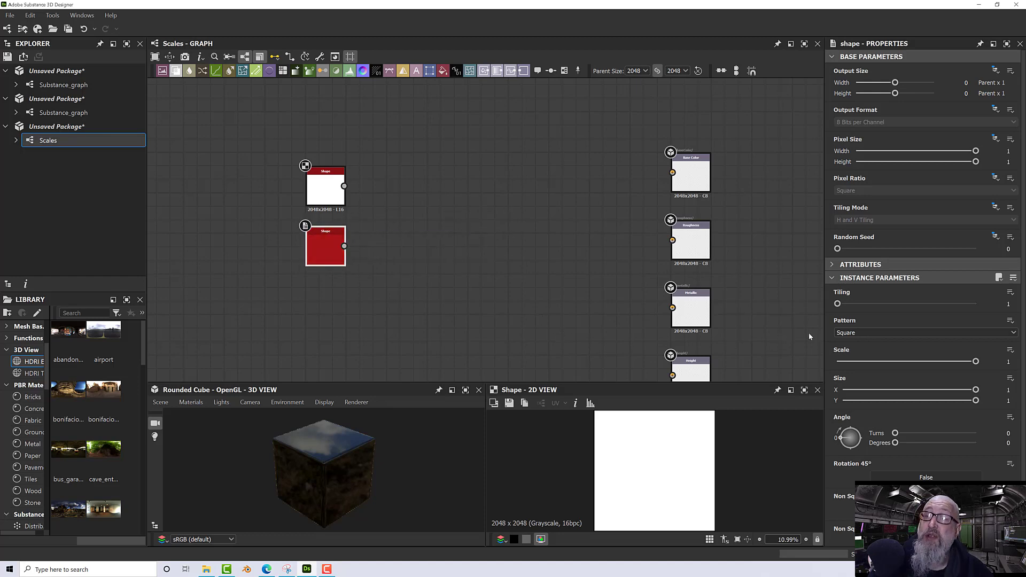
Set the duplicated Shape node's pattern to Disc
click(853, 336)
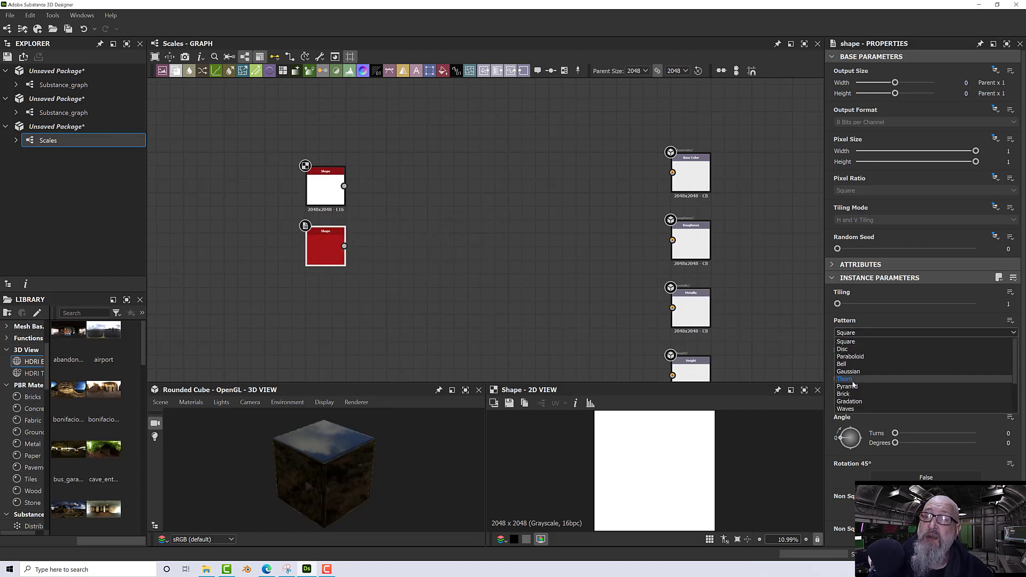
click(853, 349)
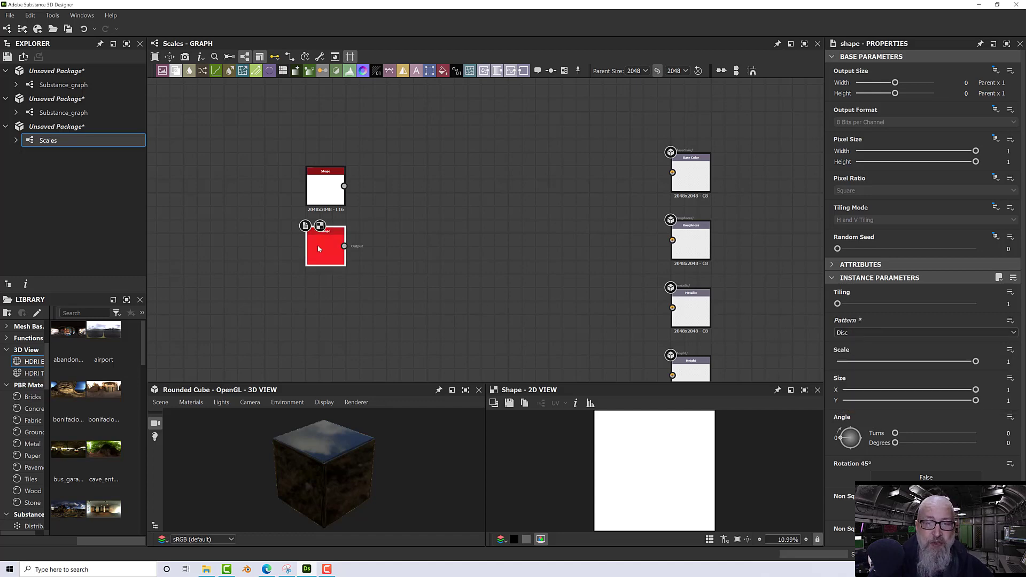
middle_drag(367, 255, 461, 289)
scroll(373, 272, up, 3)
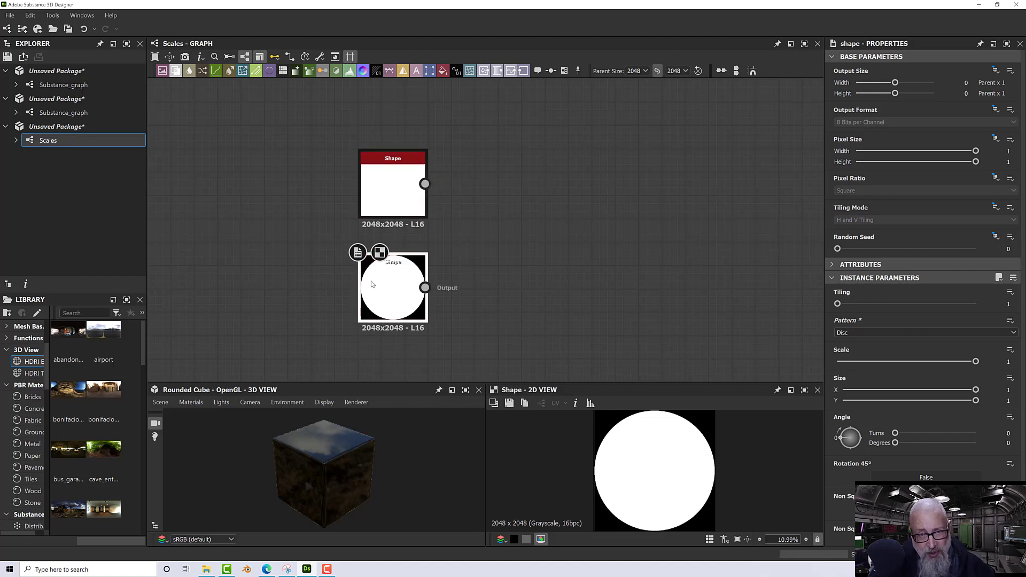
Move the square Shape node aside, add a Transformation 2D node above the disc, and feed it from the square's output
drag(398, 192, 304, 192)
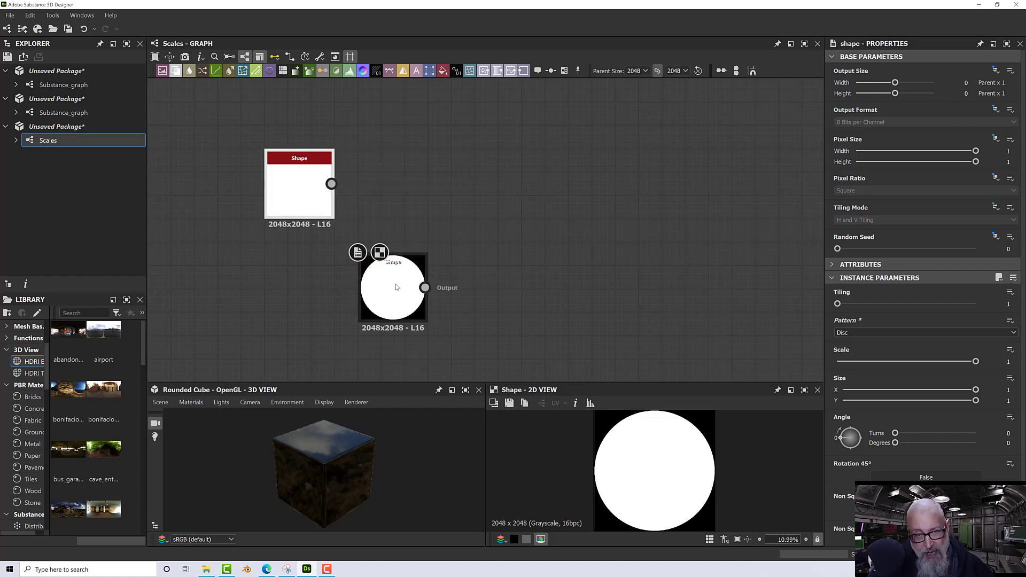
drag(311, 202, 265, 203)
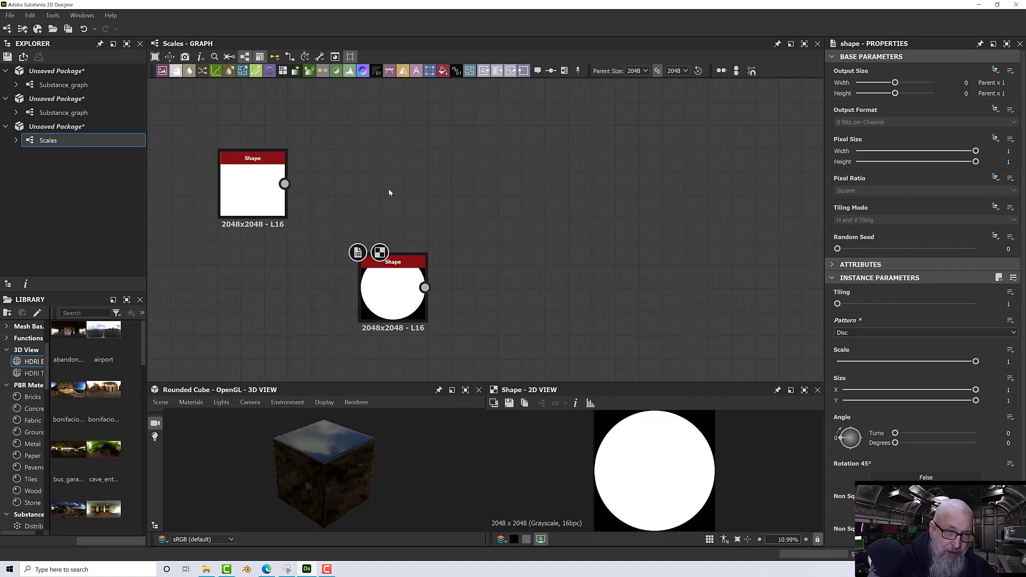
key(space)
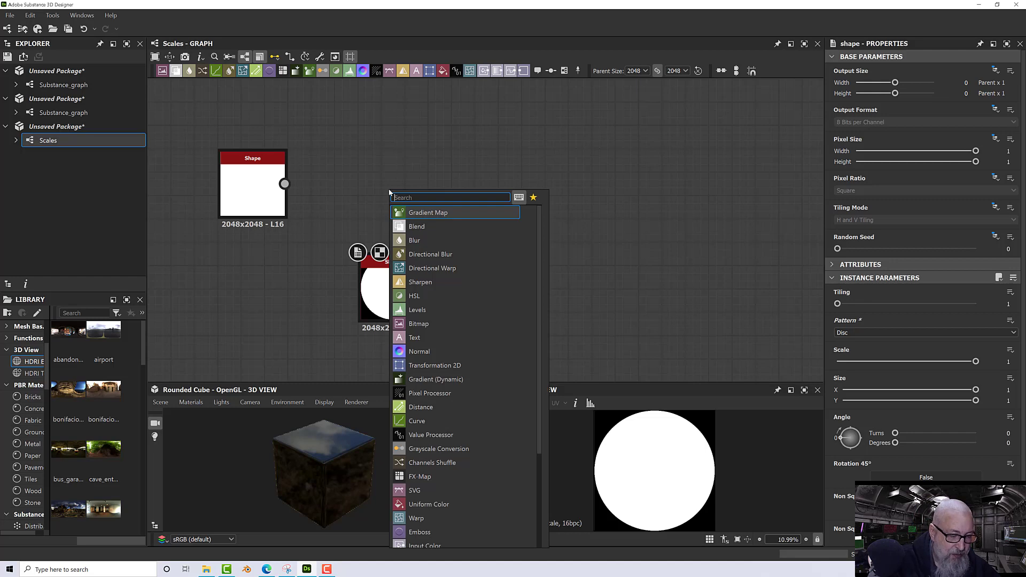
text(trans)
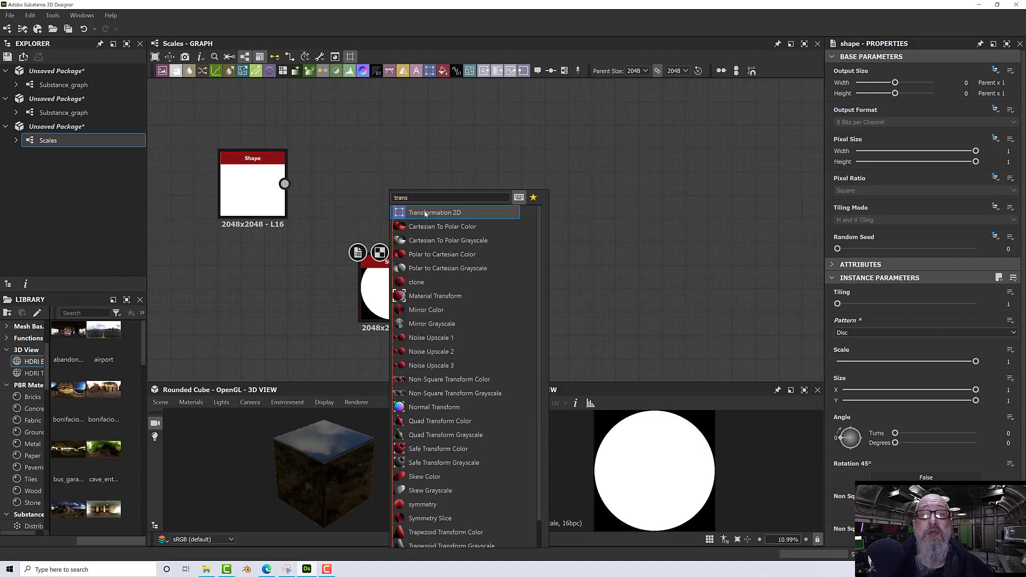
key(Return)
drag(285, 184, 360, 184)
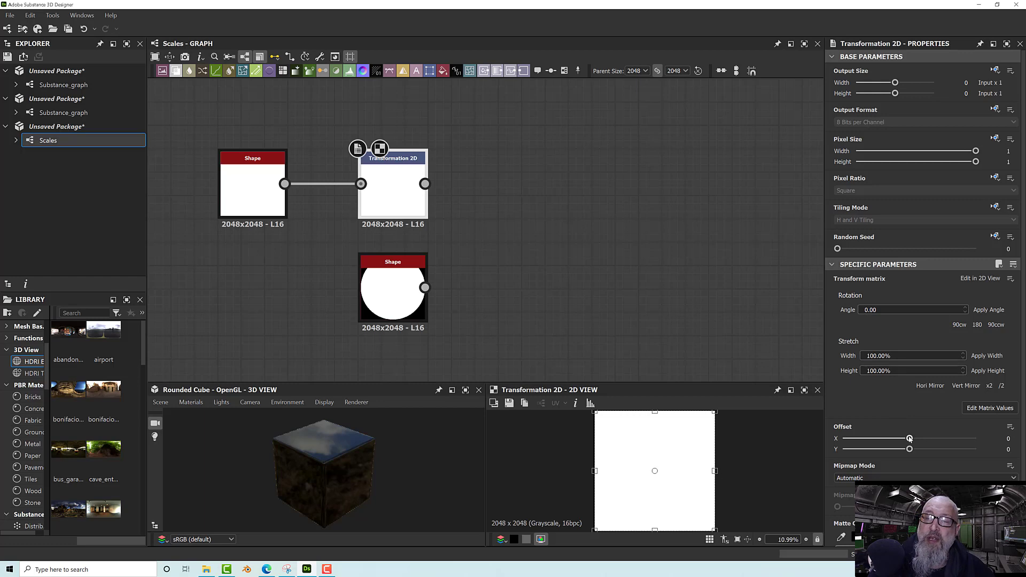
Set the Transformation 2D node's offset to X 0 and Y 0.5
drag(908, 438, 995, 455)
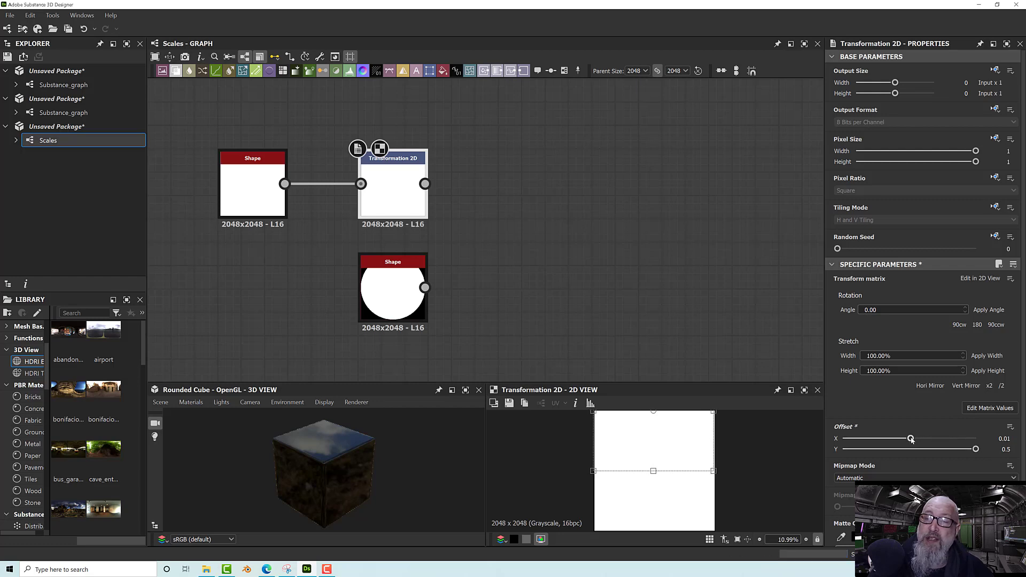
double_click(1005, 438)
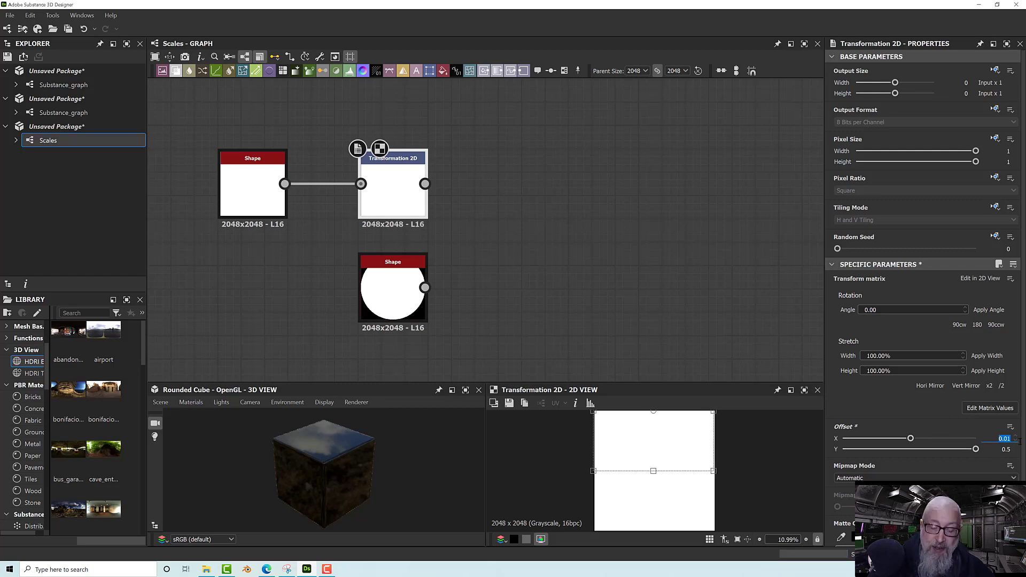
text(0)
key(Return)
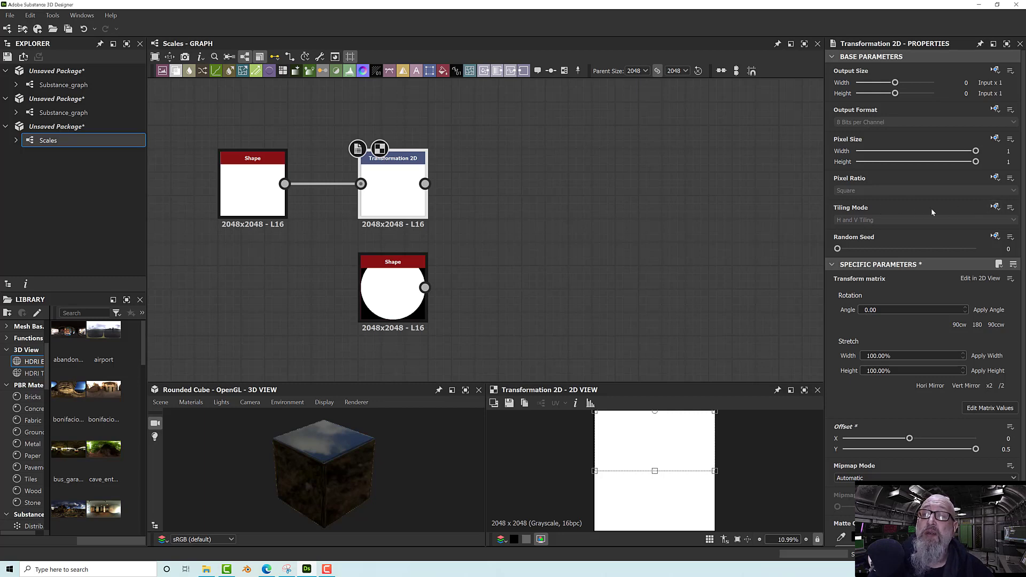
Make the Transformation 2D node's tiling mode Absolute and set it to No Tiling
click(994, 208)
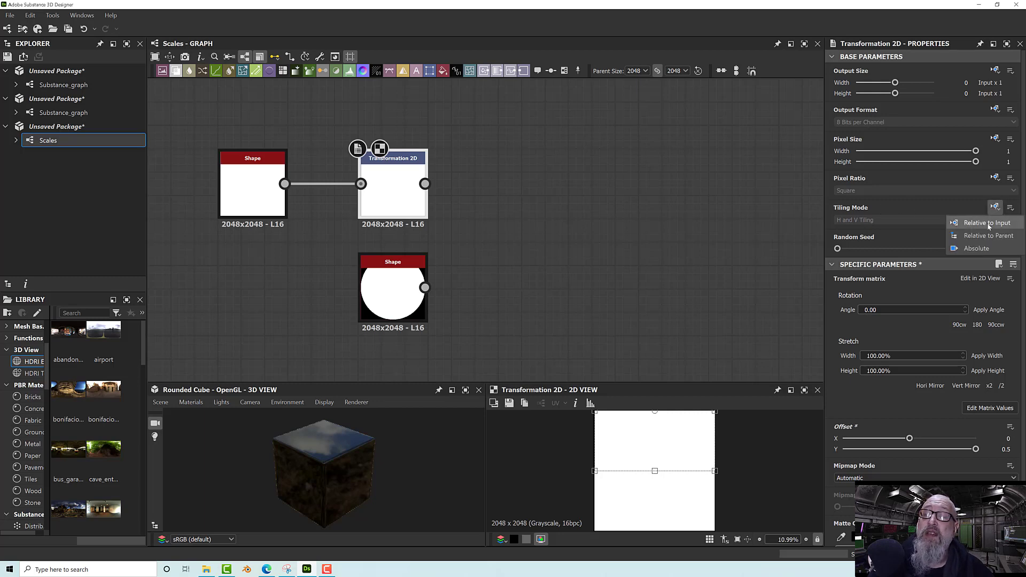
click(977, 249)
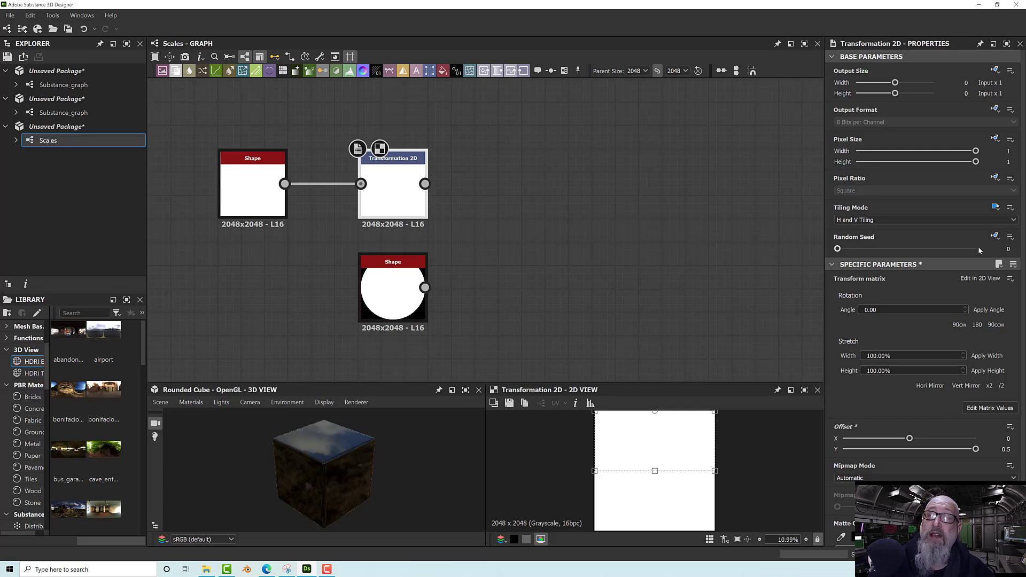
click(994, 206)
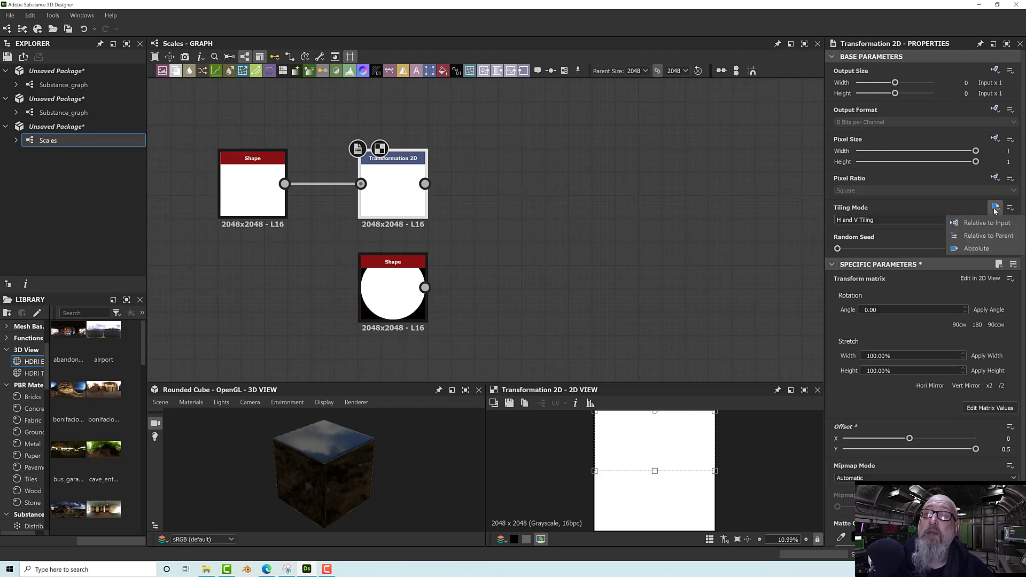
click(979, 249)
click(872, 220)
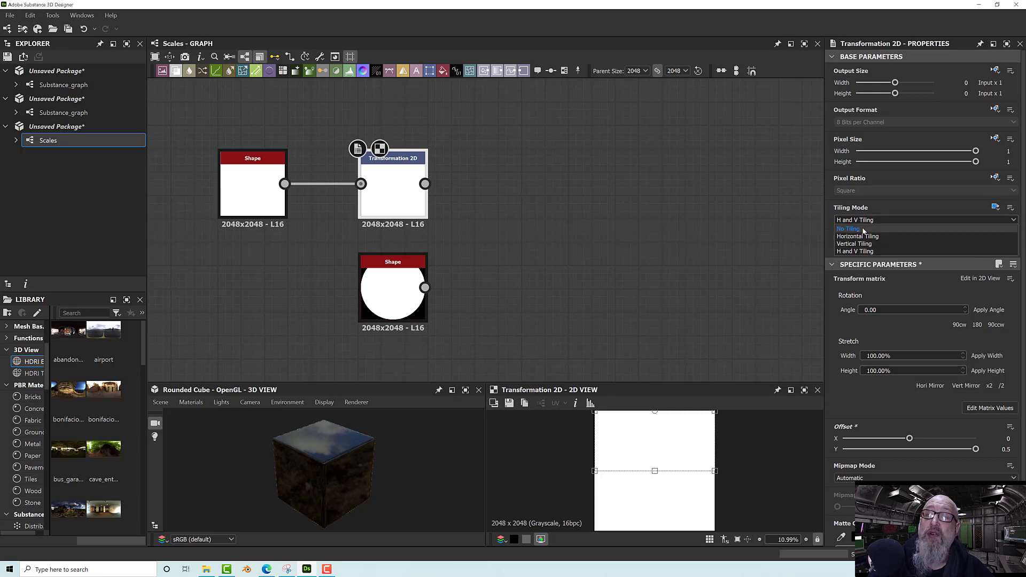
click(864, 229)
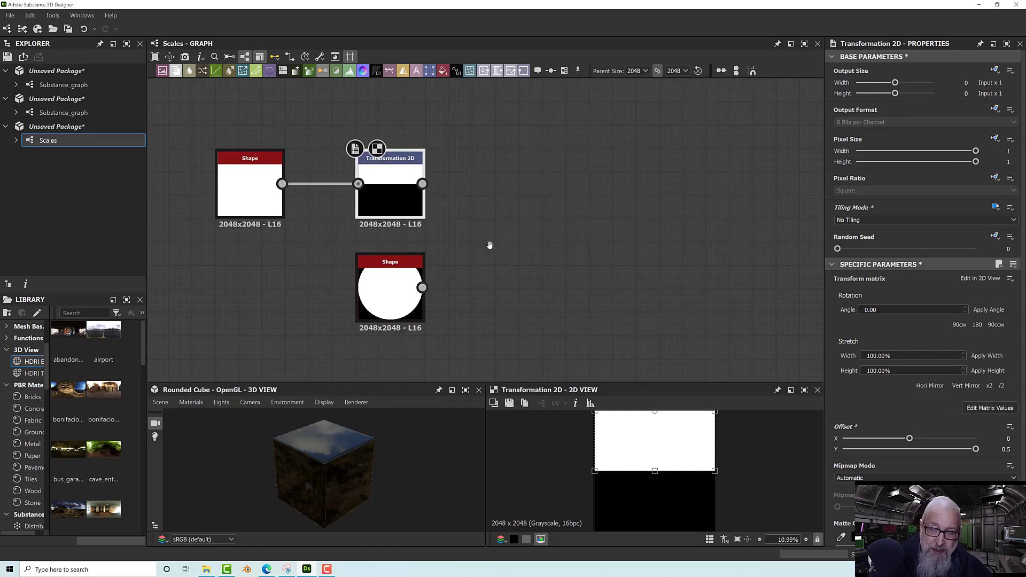
Add a Blend node, feeding the transformed square into its foreground and the disc into its background, and nudge the disc node up
middle_drag(487, 243, 428, 245)
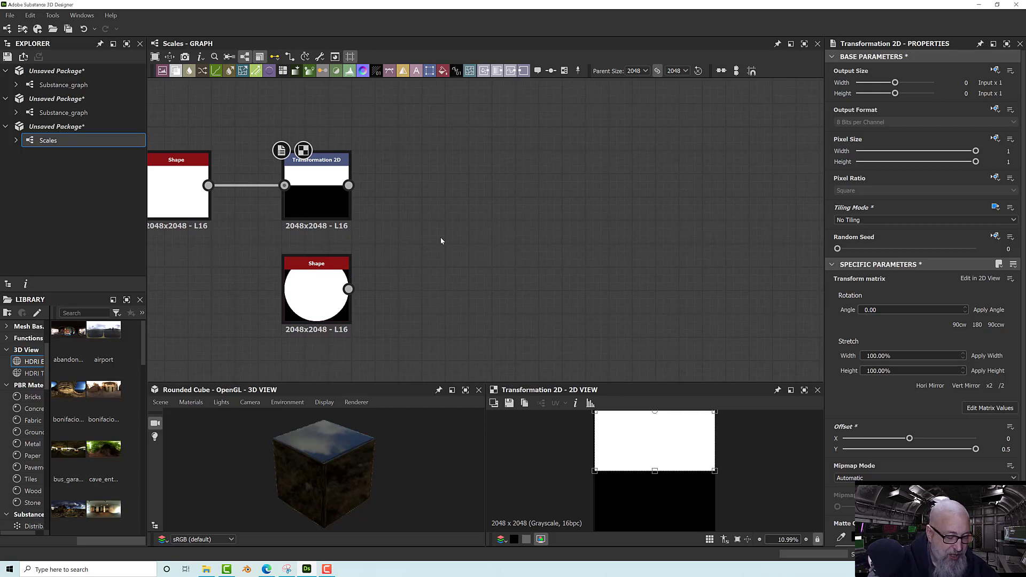
key(space)
text(end)
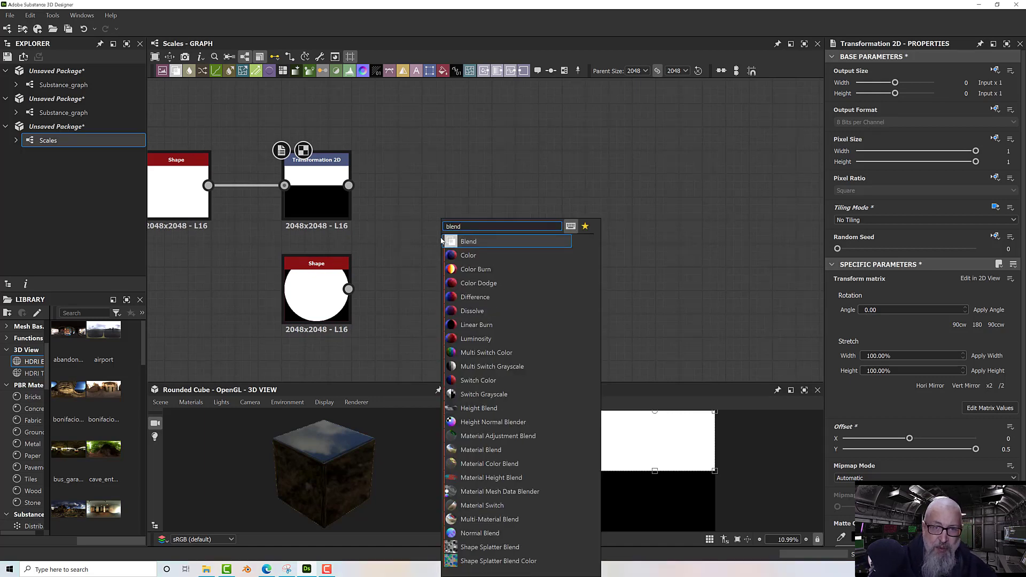
click(468, 242)
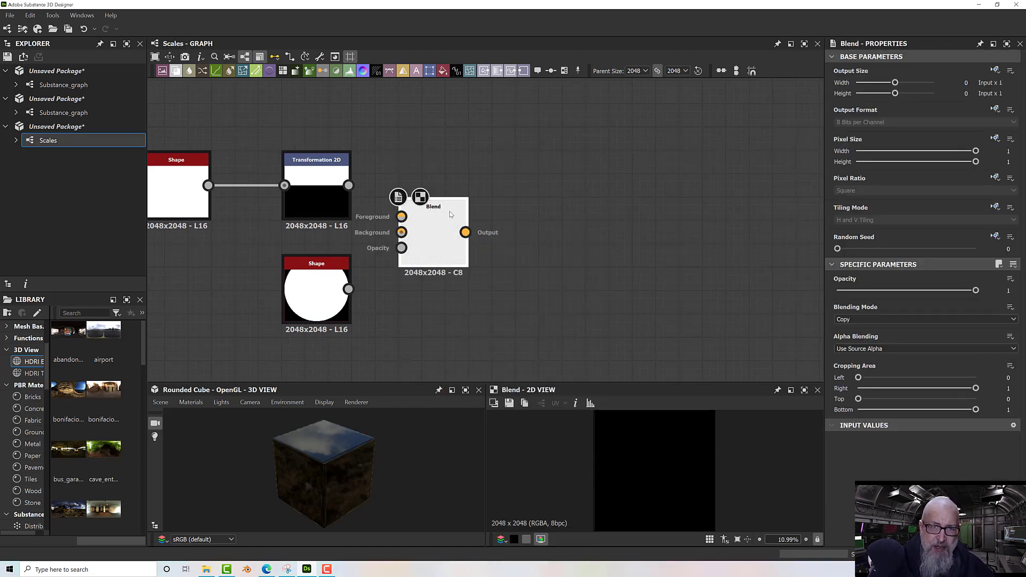
drag(349, 185, 424, 240)
drag(349, 290, 447, 233)
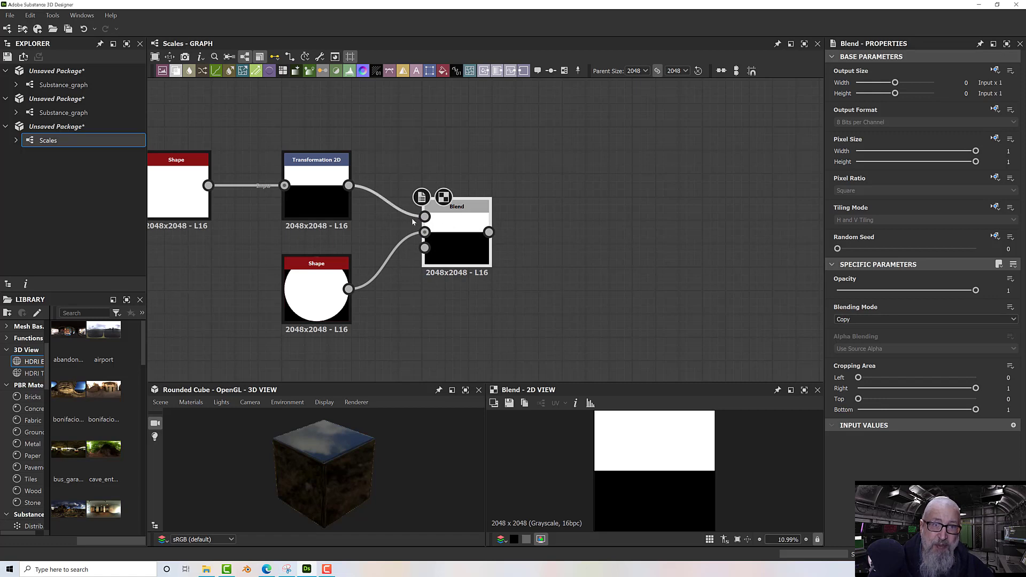
drag(338, 273, 338, 264)
Set the Blend node's blending mode to Add (Linear Dodge)
click(448, 242)
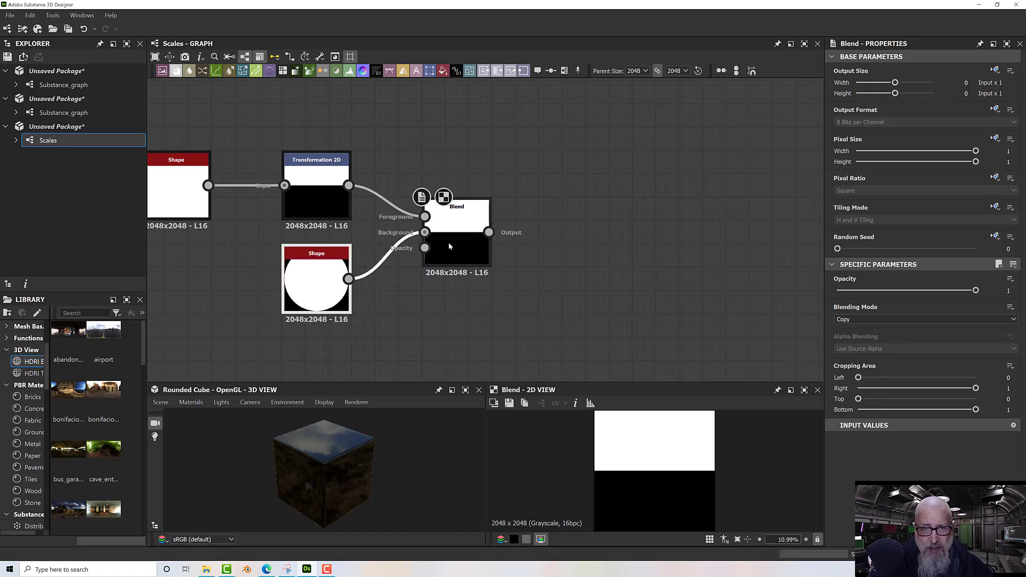
click(847, 320)
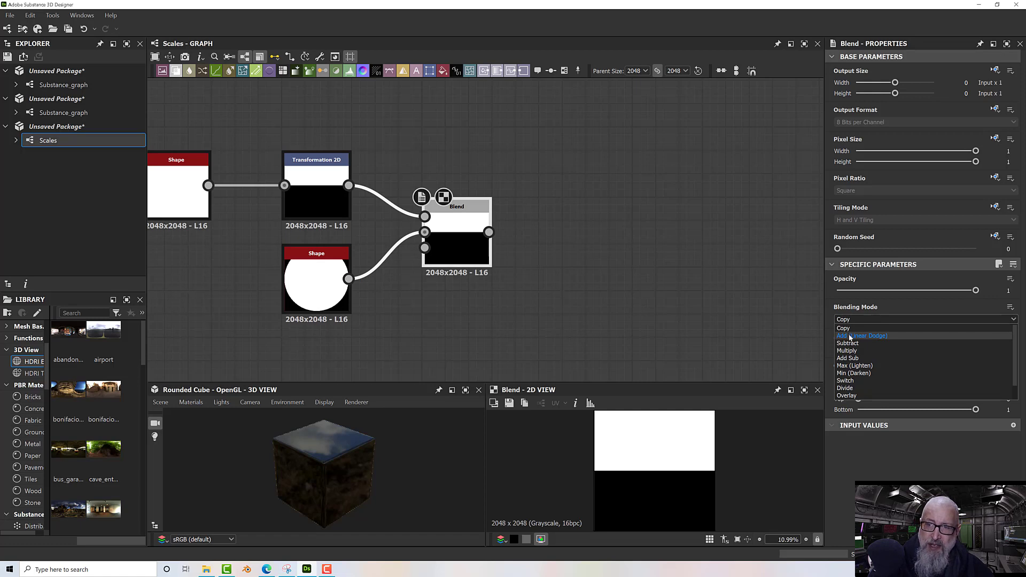
click(850, 336)
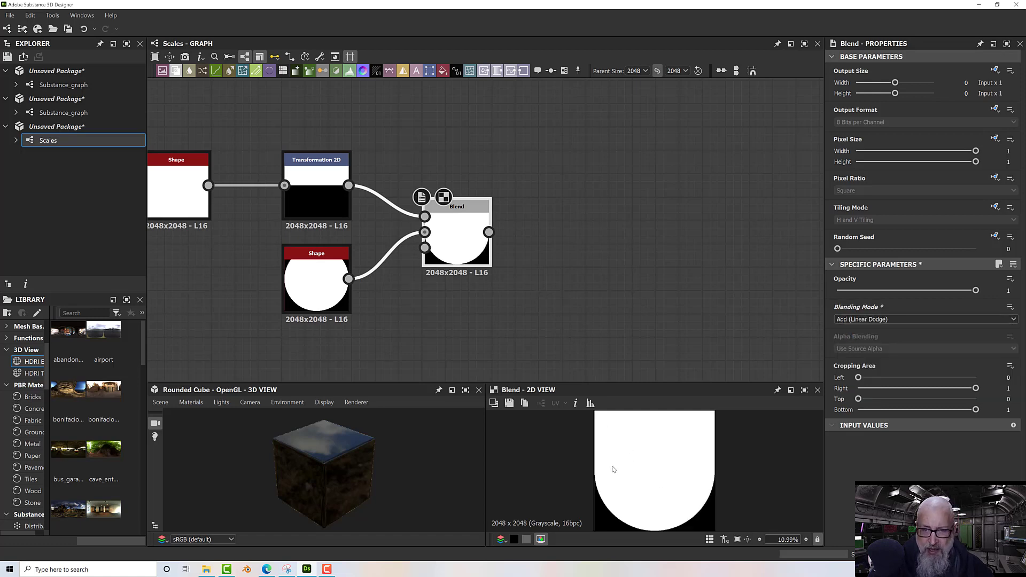
Add a second Transformation 2D node after the Blend node and feed it from the Blend output
scroll(514, 270, down, 2)
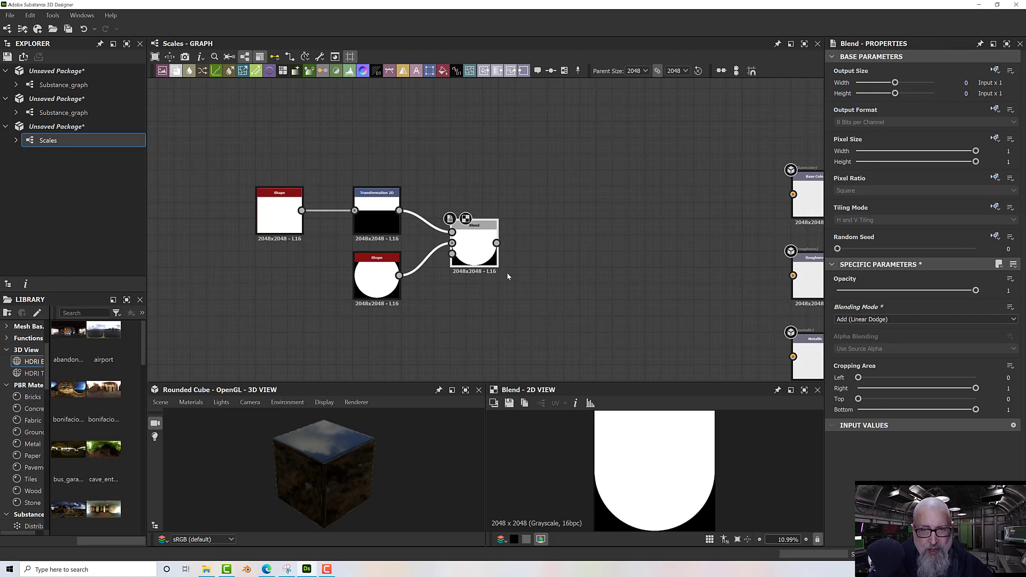
click(520, 259)
key(space)
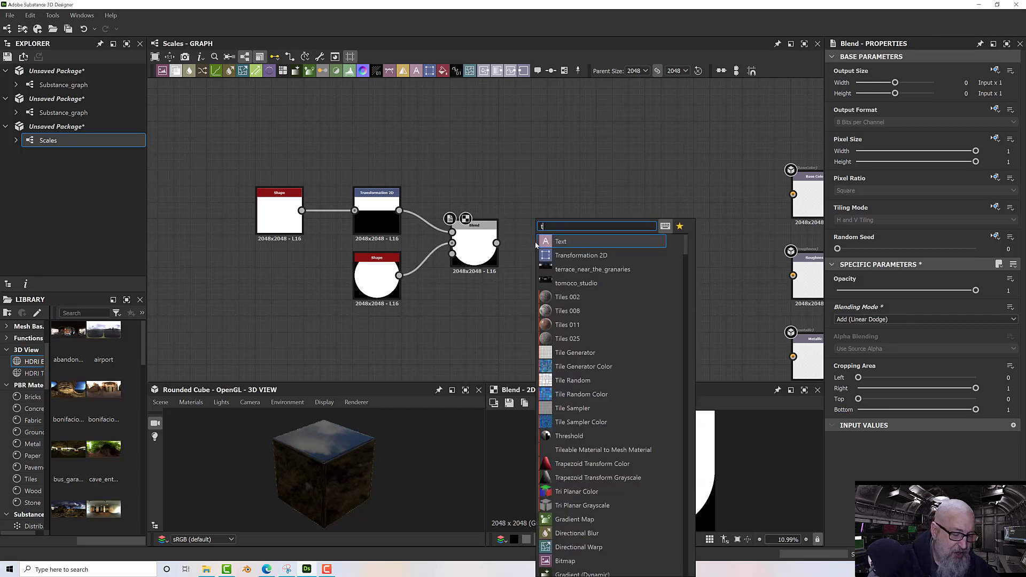
text(tran)
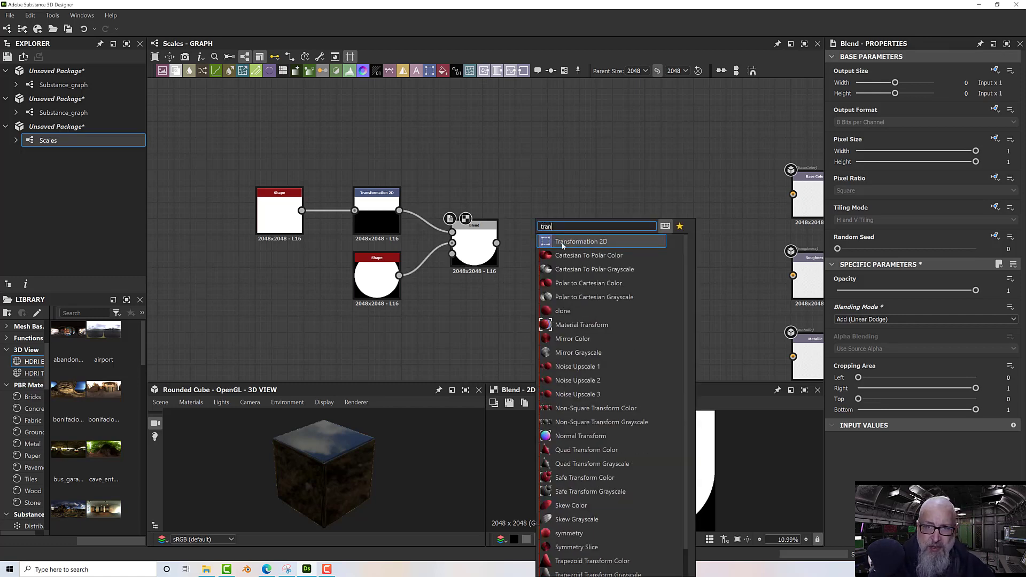
click(547, 241)
drag(496, 243, 516, 243)
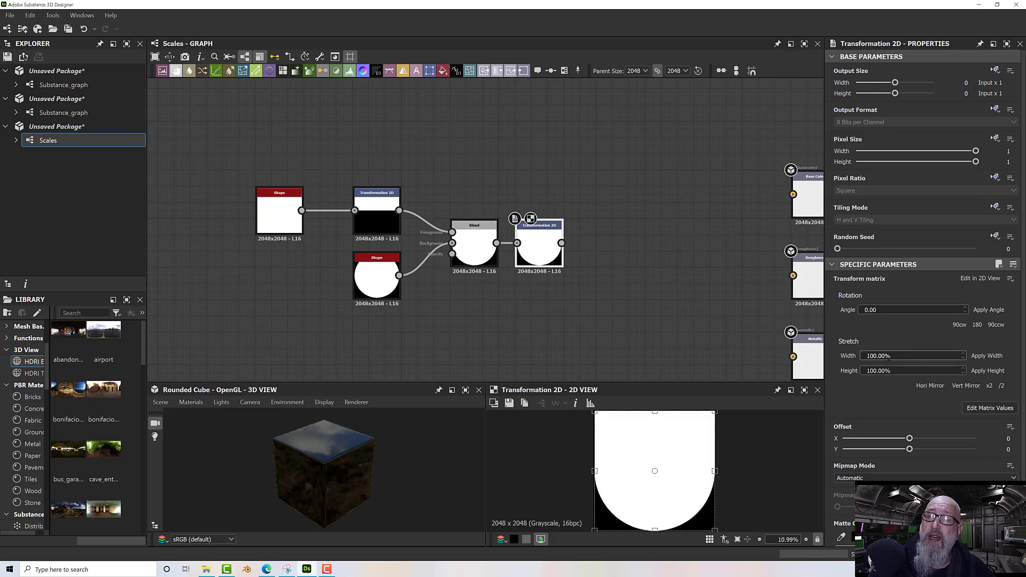
Set the second Transformation 2D node's stretch to 95% in both width and height
double_click(934, 359)
text(95)
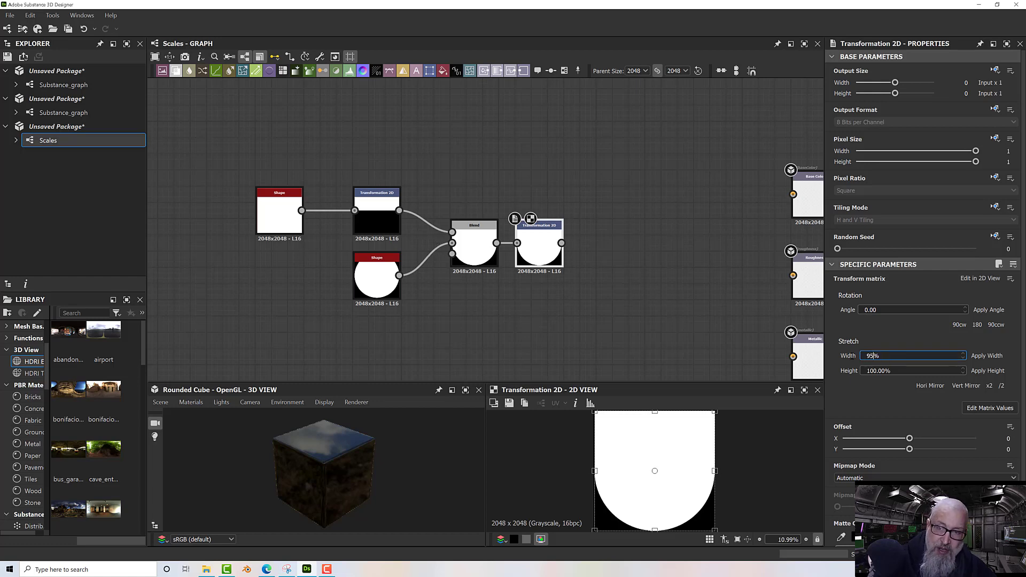
key(Return)
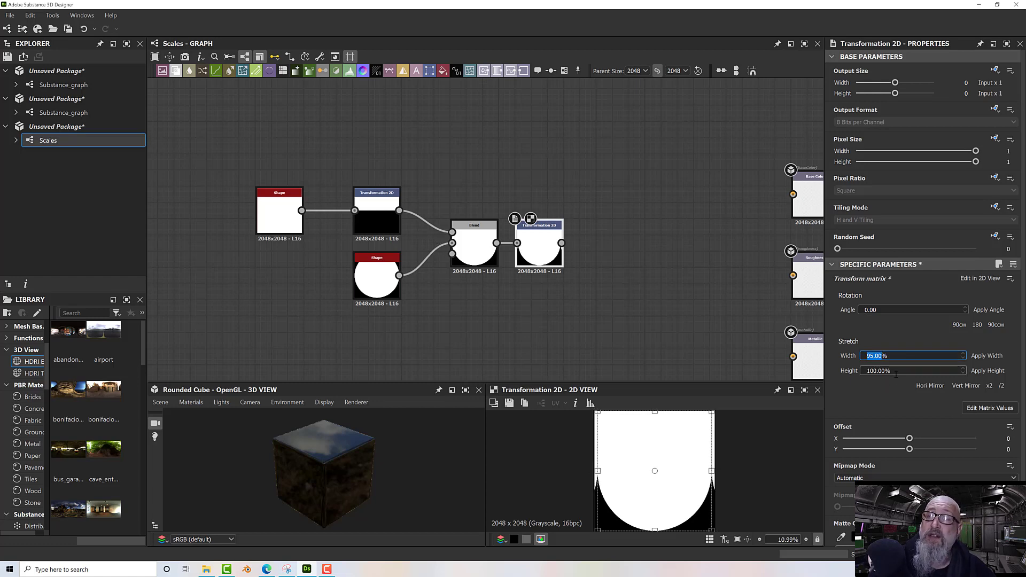
double_click(896, 371)
drag(896, 371, 857, 374)
click(841, 372)
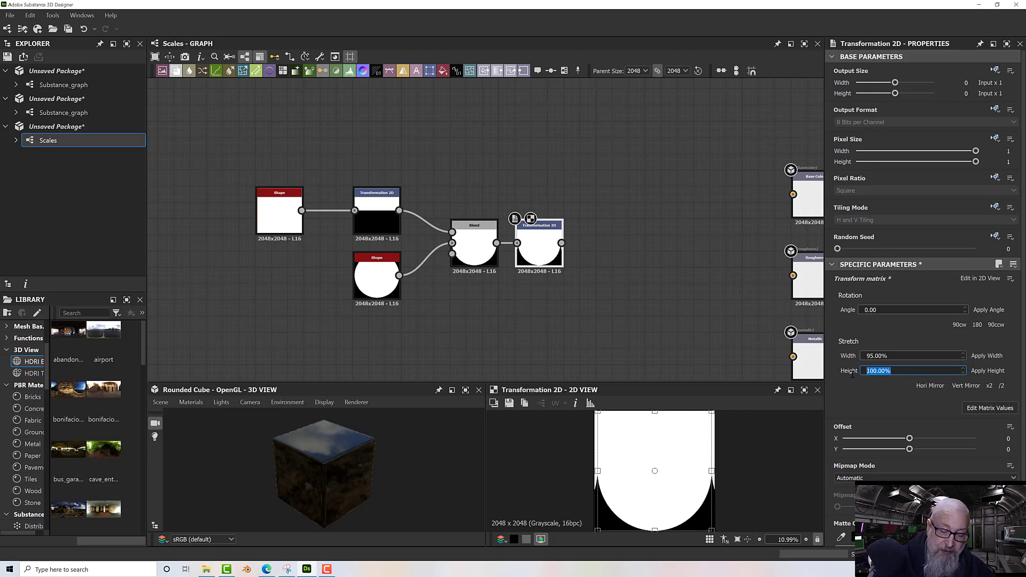
text(95)
key(Return)
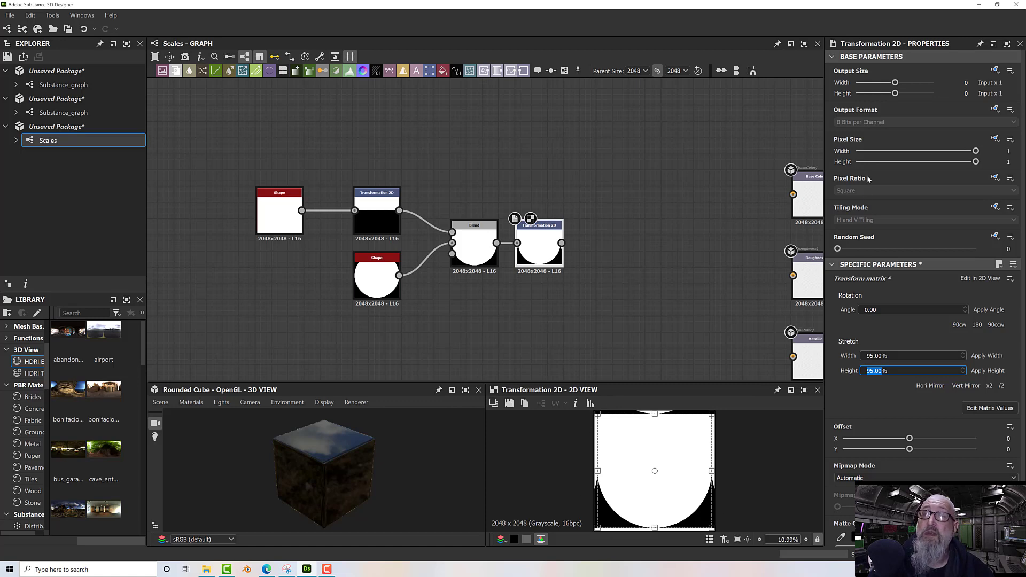
Set the second Transformation 2D node's tiling mode to Absolute with No Tiling, and move the node slightly farther from the Blend
click(995, 207)
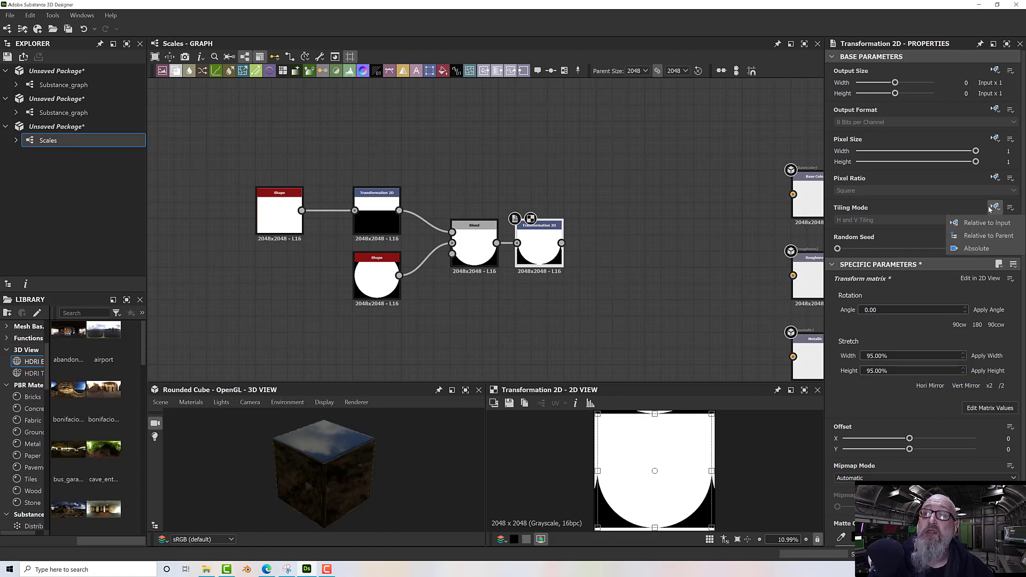
click(987, 248)
click(895, 220)
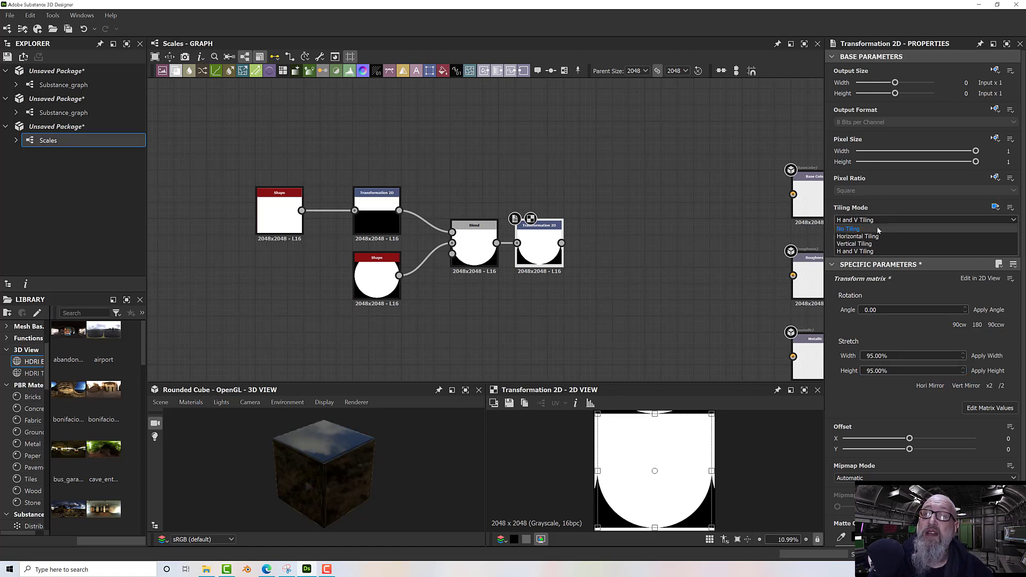
click(877, 230)
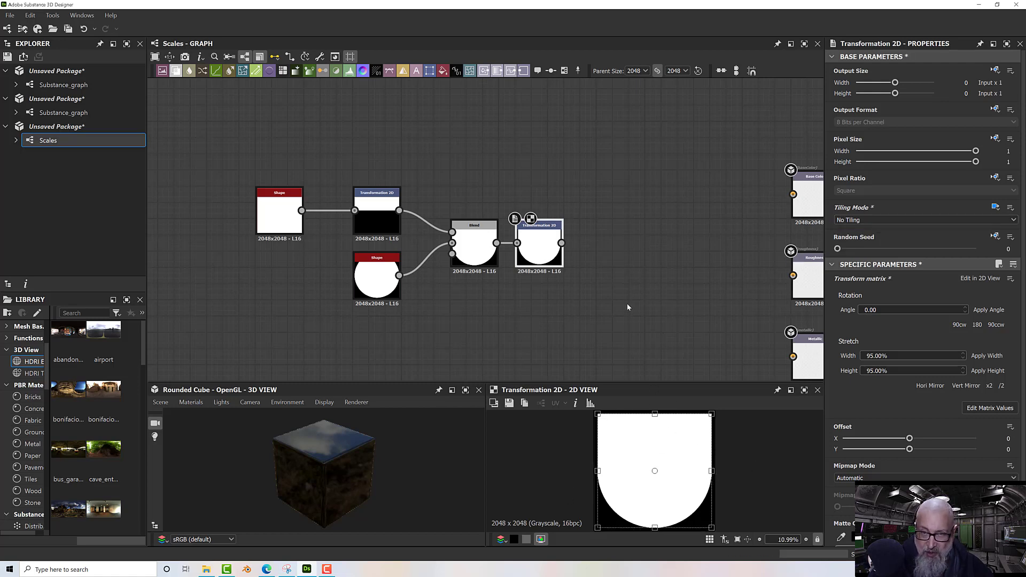
drag(539, 251, 556, 251)
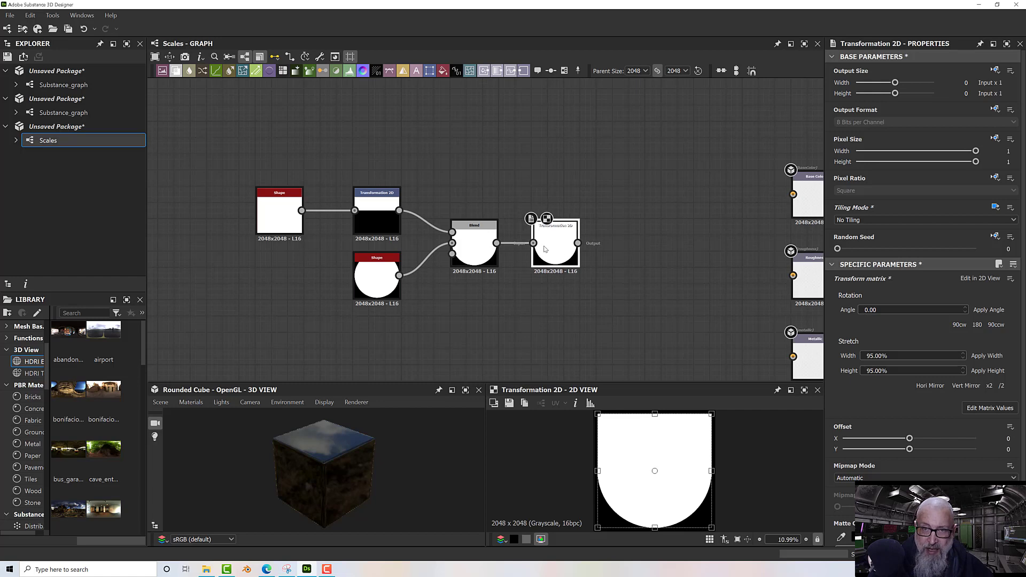
Move the five scale shape nodes farther from the output nodes and enclose them in a frame
scroll(592, 326, down, 1)
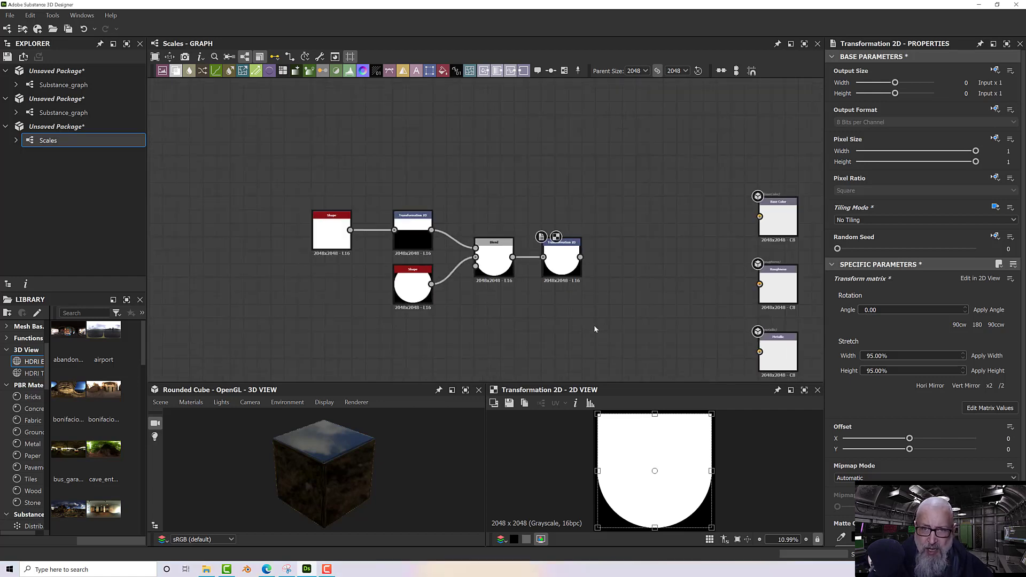
middle_drag(594, 324, 528, 310)
drag(228, 173, 562, 338)
drag(504, 262, 459, 255)
right_click(466, 247)
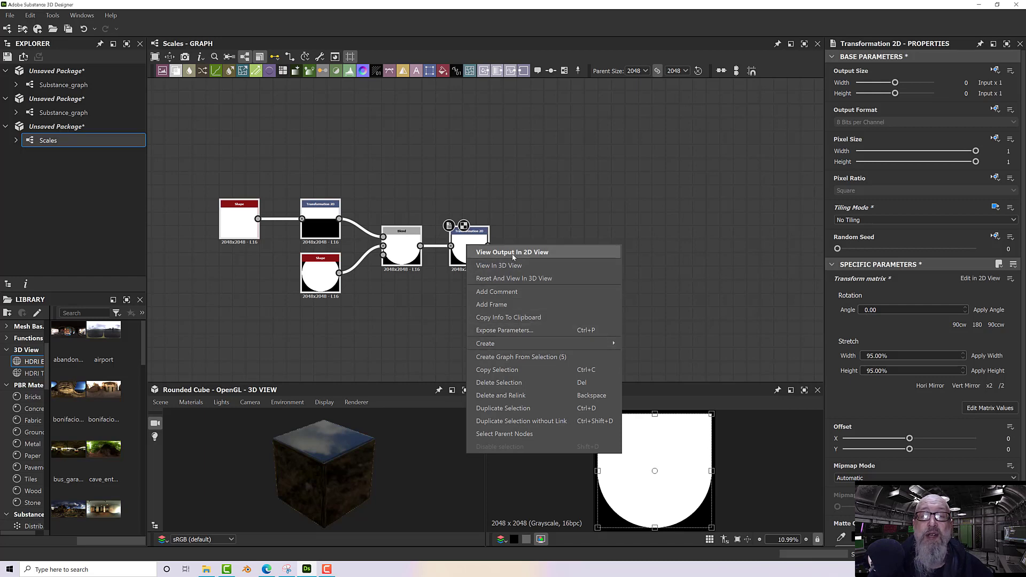
click(512, 304)
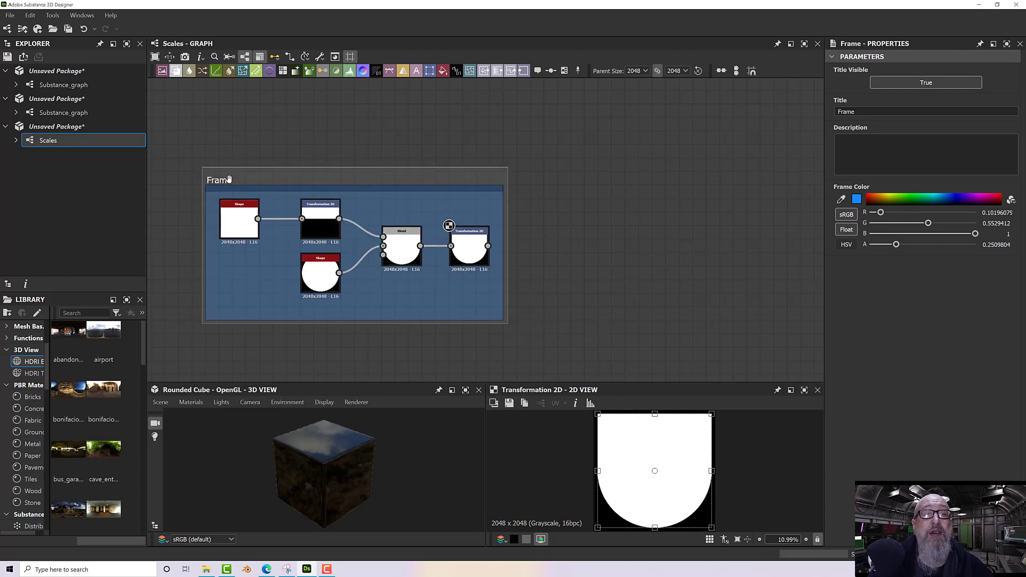
Title the frame around the scale nodes "Base Shape"
double_click(876, 111)
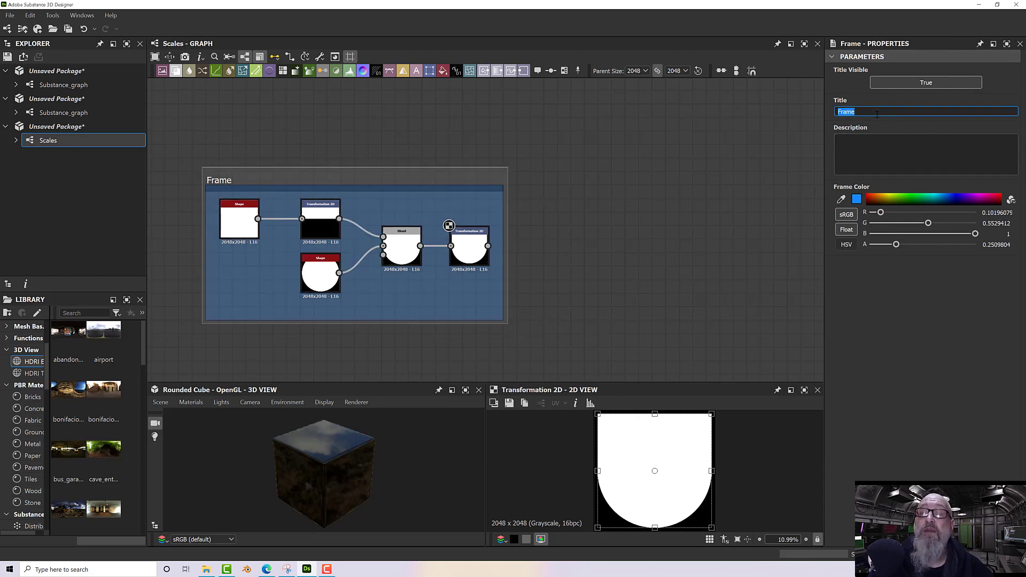
text(Base)
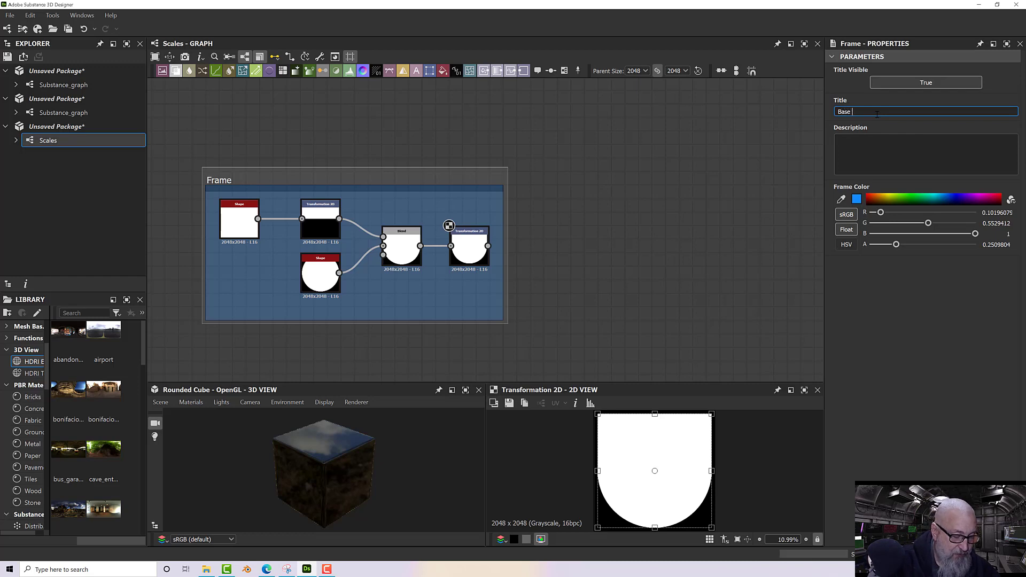
text( Shape)
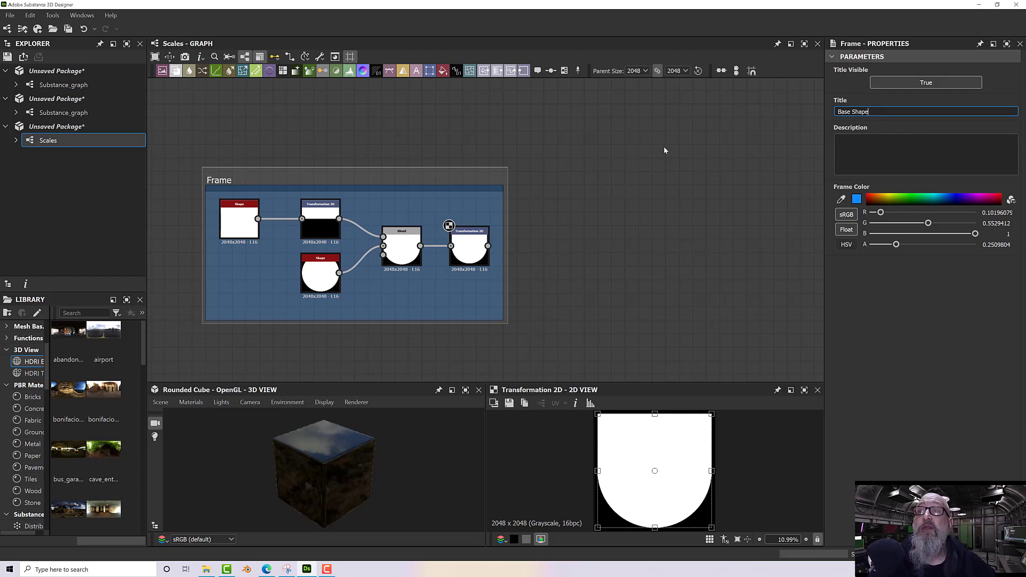
click(588, 183)
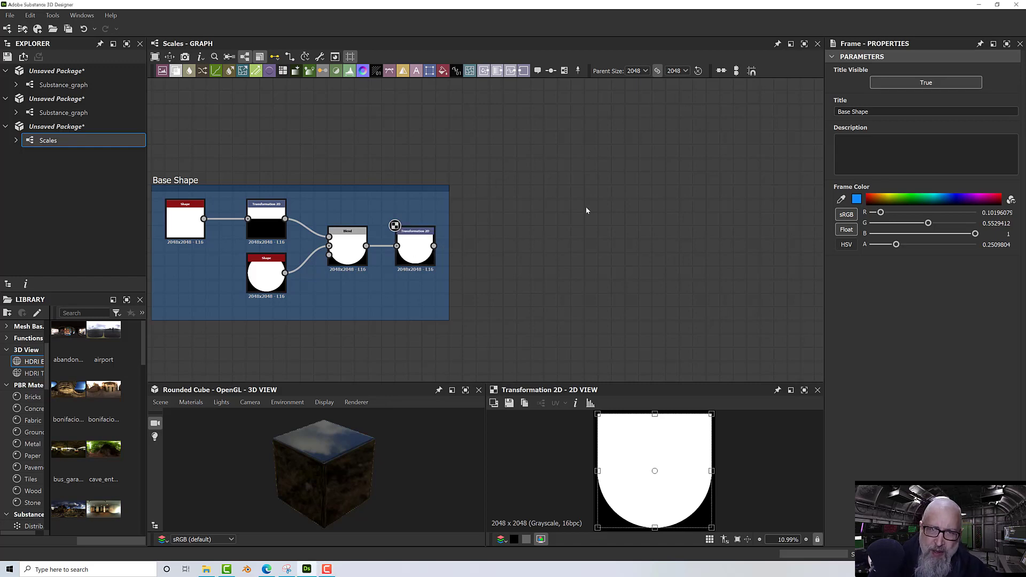
middle_drag(531, 216, 506, 199)
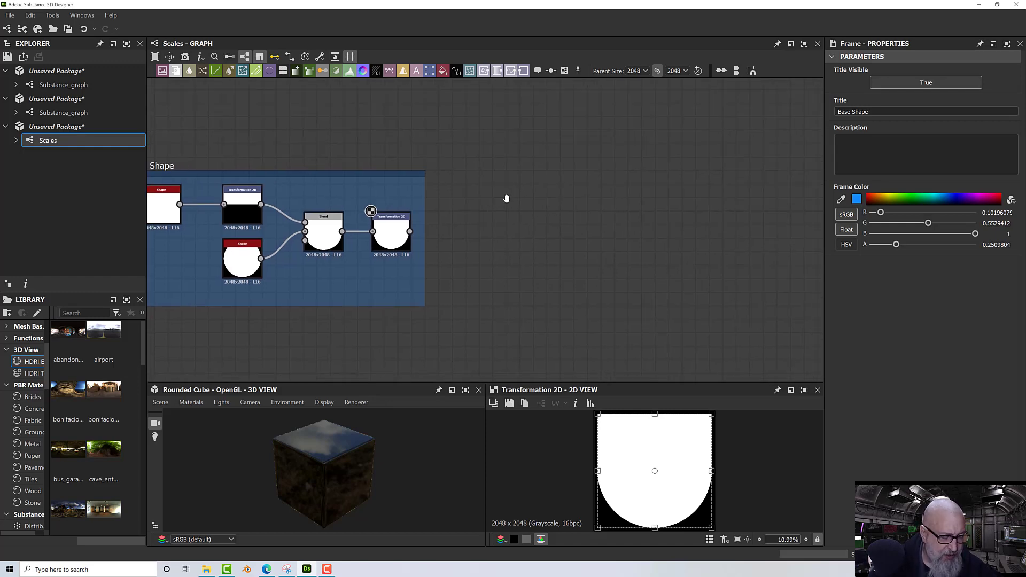
Add a Gradient Linear 1 node beside the Base Shape frame and set its rotation to 180°
key(space)
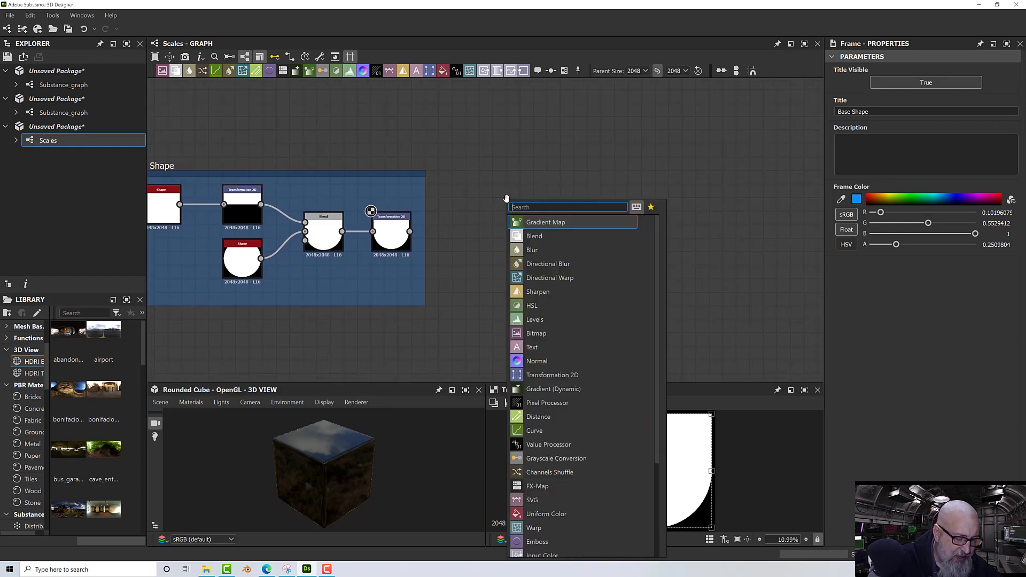
text(grad)
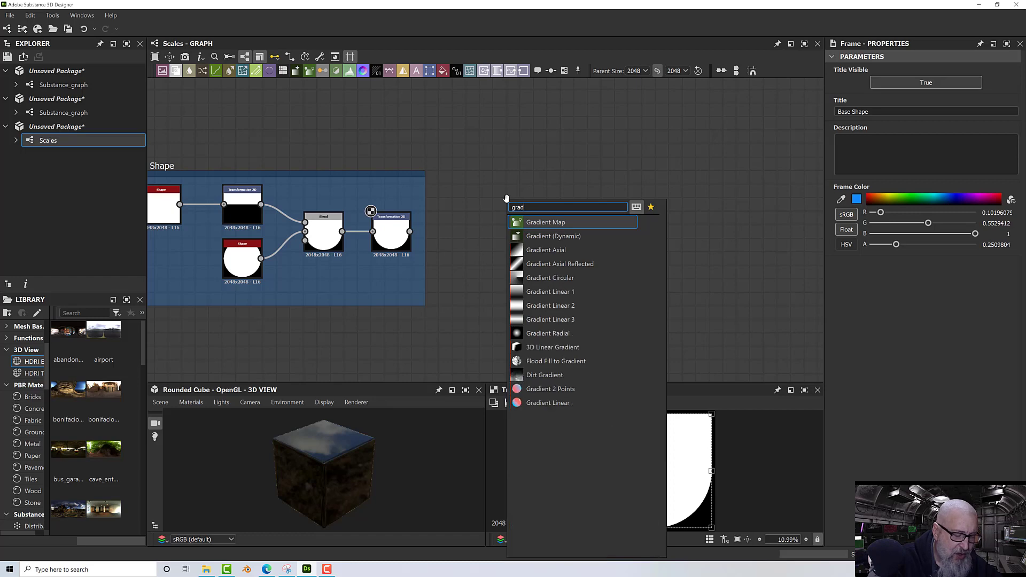
text(iet)
key(BackSpace)
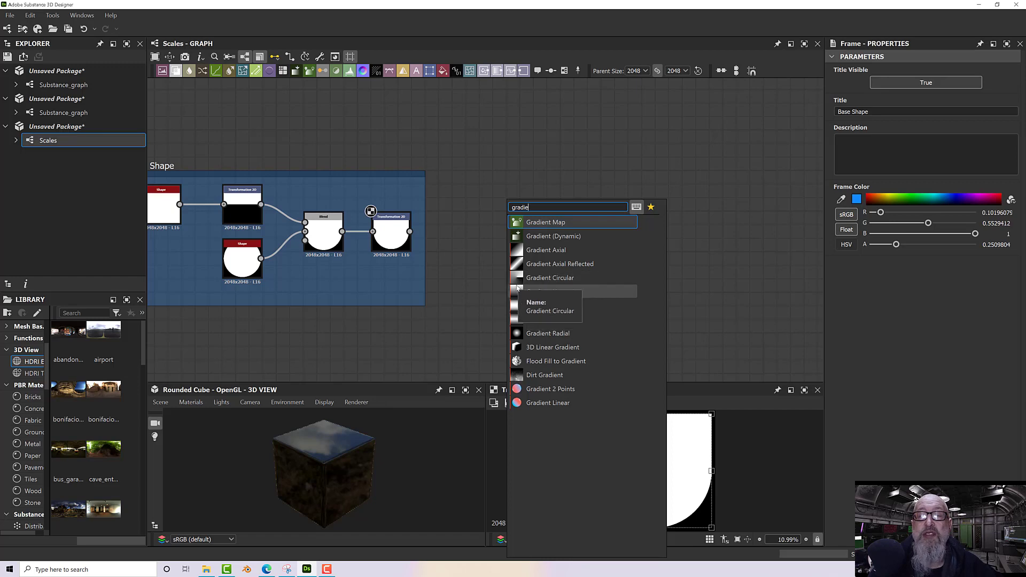
click(543, 291)
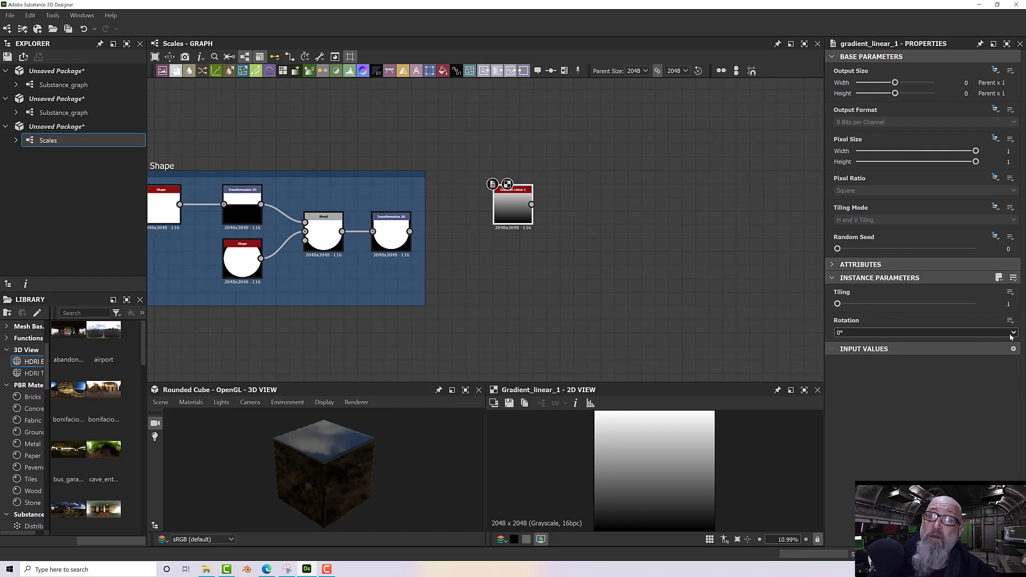
click(908, 333)
click(908, 356)
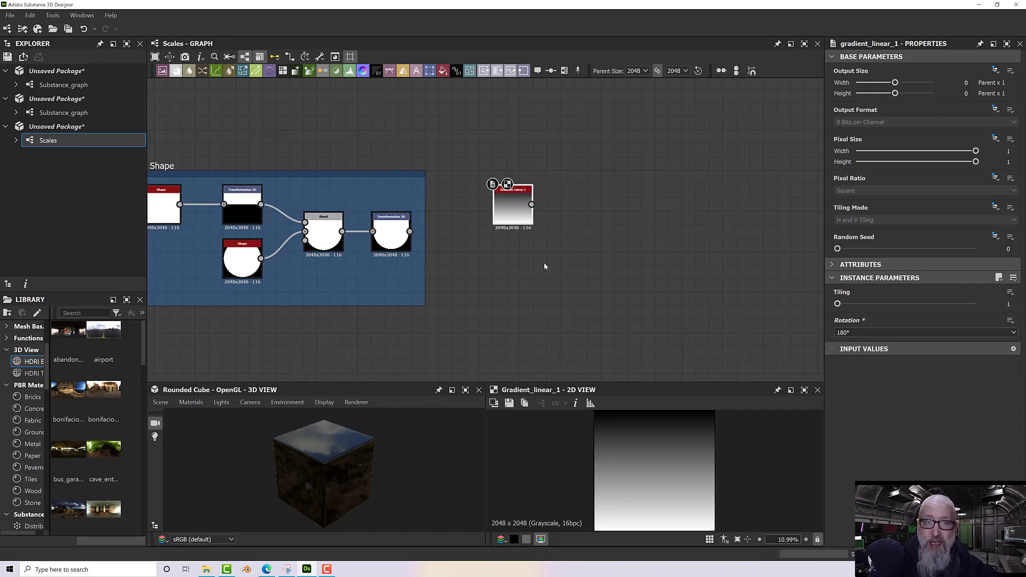
Move the Gradient Linear 1 node slightly higher and nearer to the Base Shape frame
drag(510, 209, 510, 196)
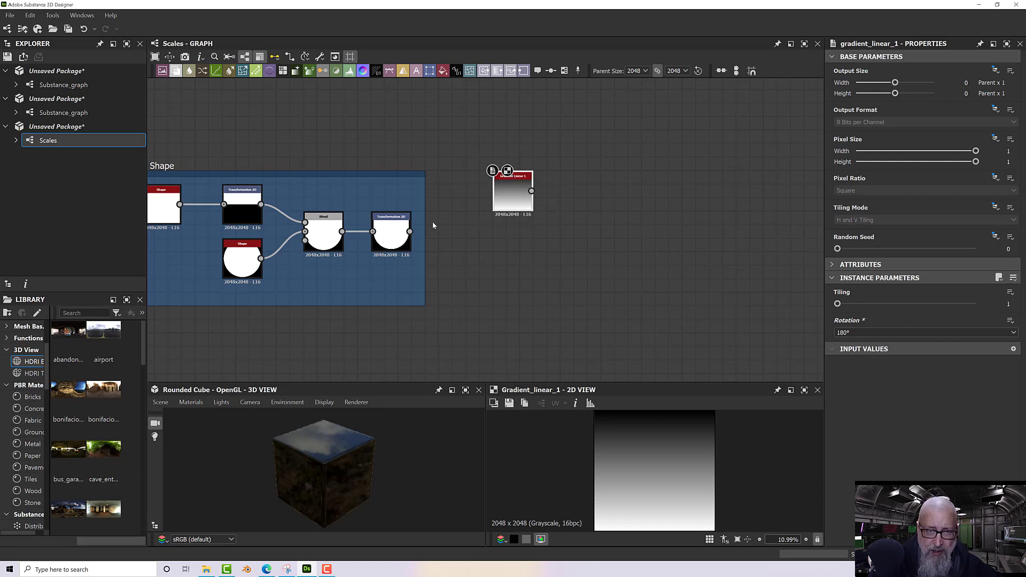
click(394, 226)
click(522, 204)
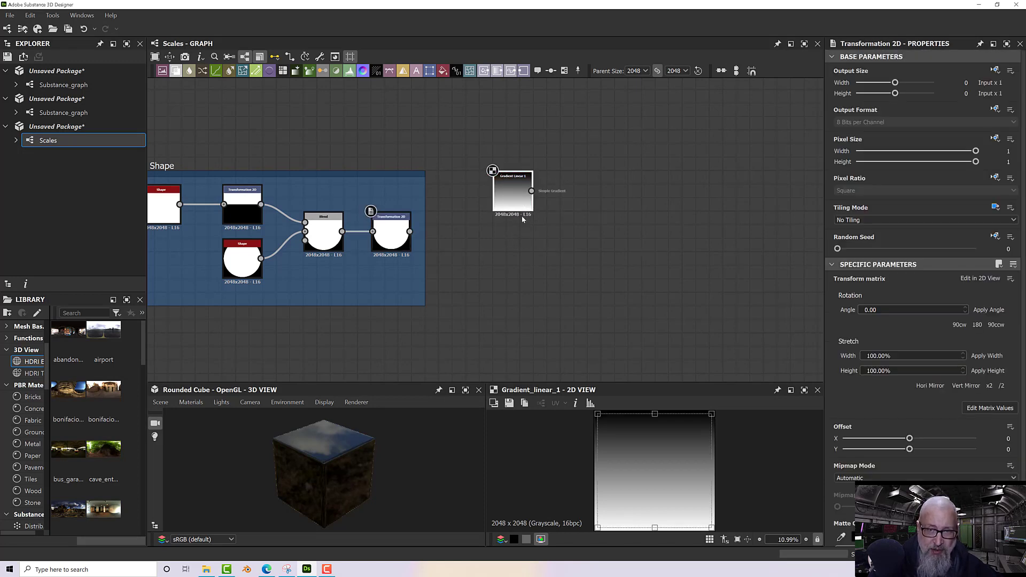
drag(522, 205, 513, 205)
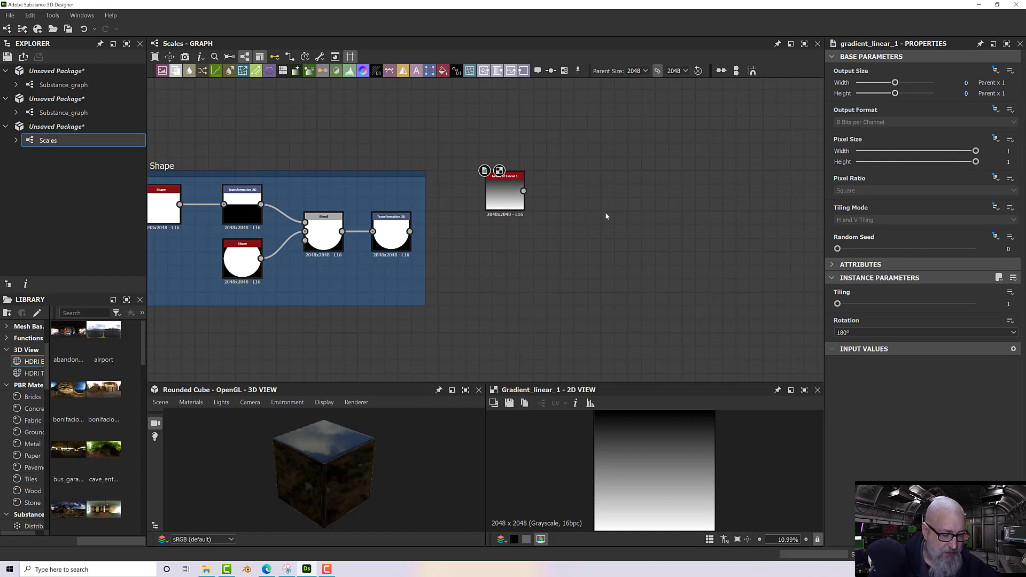
Blend the gradient as foreground with the framed scale shape as background through a new Blend node set to Multiply
key(space)
text(bl)
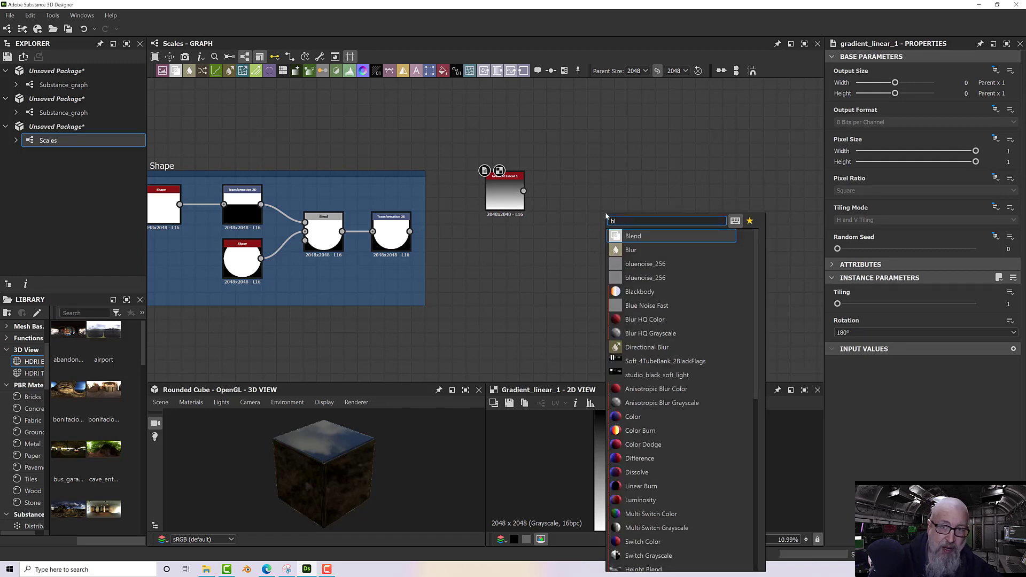
click(632, 236)
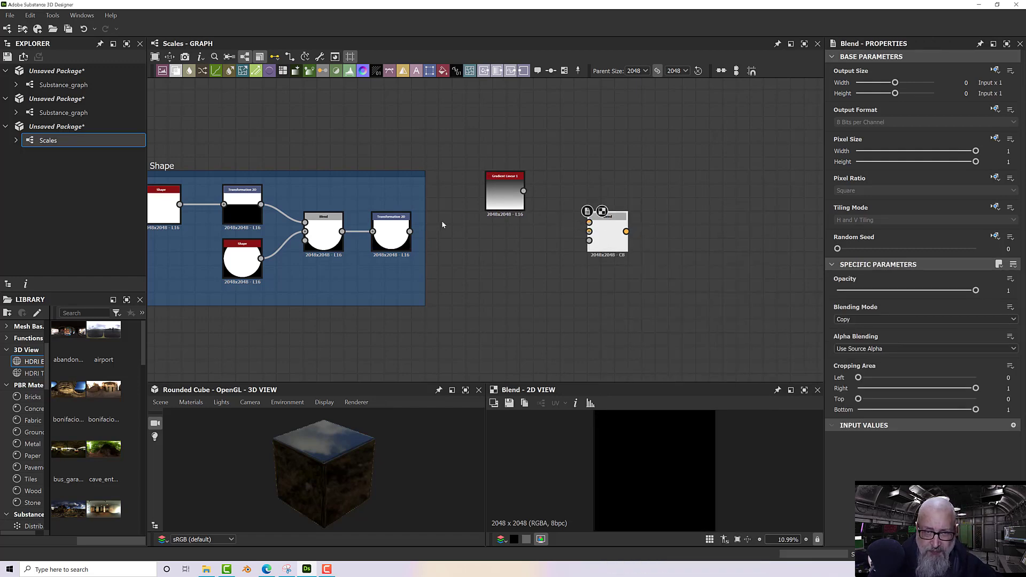
drag(410, 231, 585, 237)
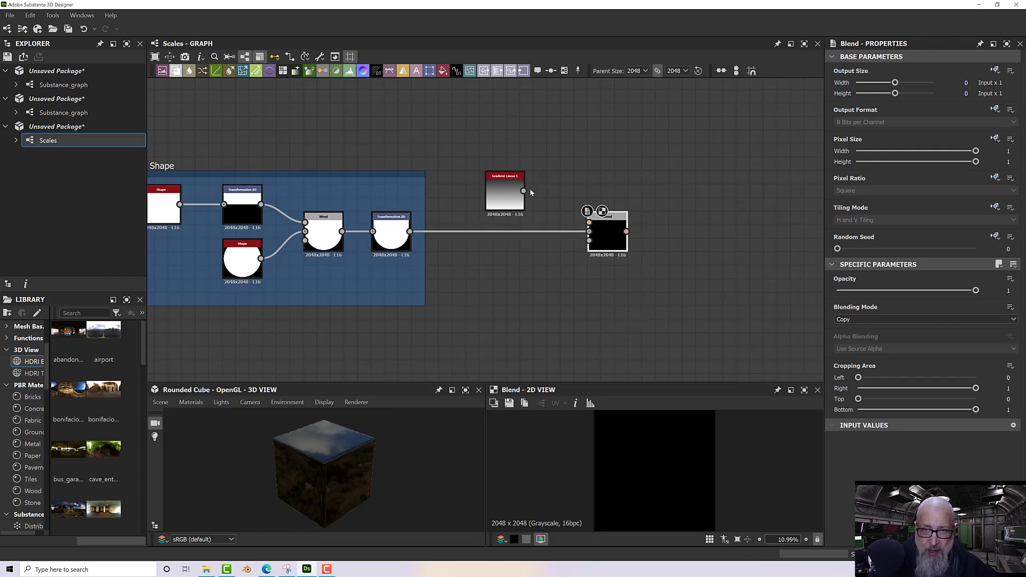
drag(524, 191, 590, 223)
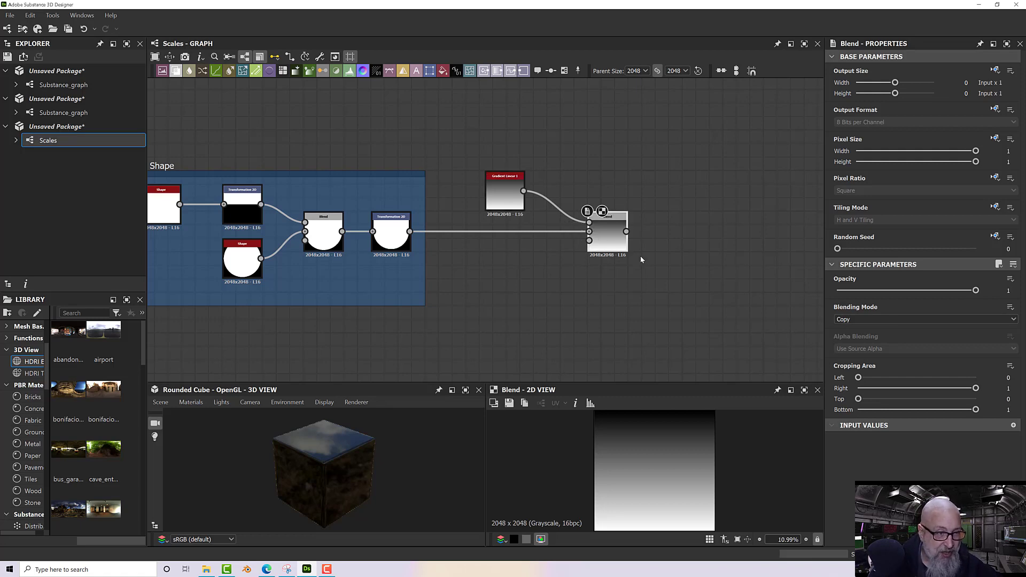
click(850, 319)
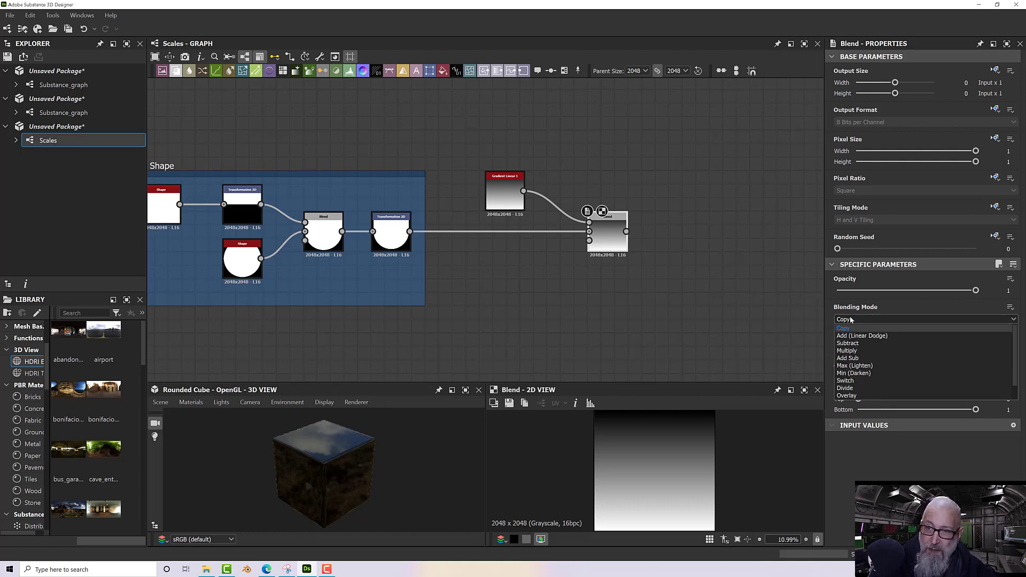
click(856, 351)
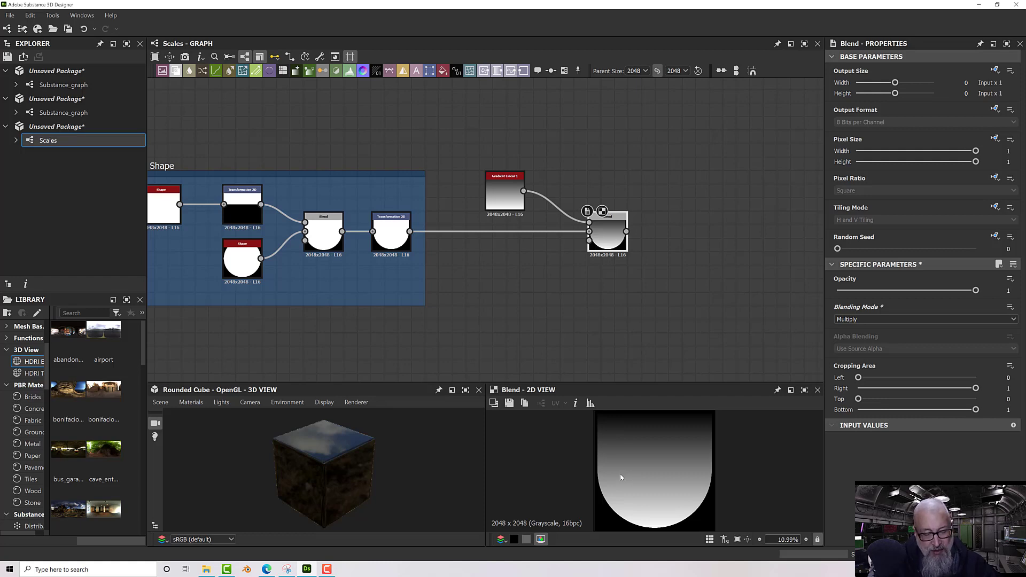
Branch a new Transformation 2D node off the Gradient Linear 1 output, placed below the link to the Blend
click(506, 190)
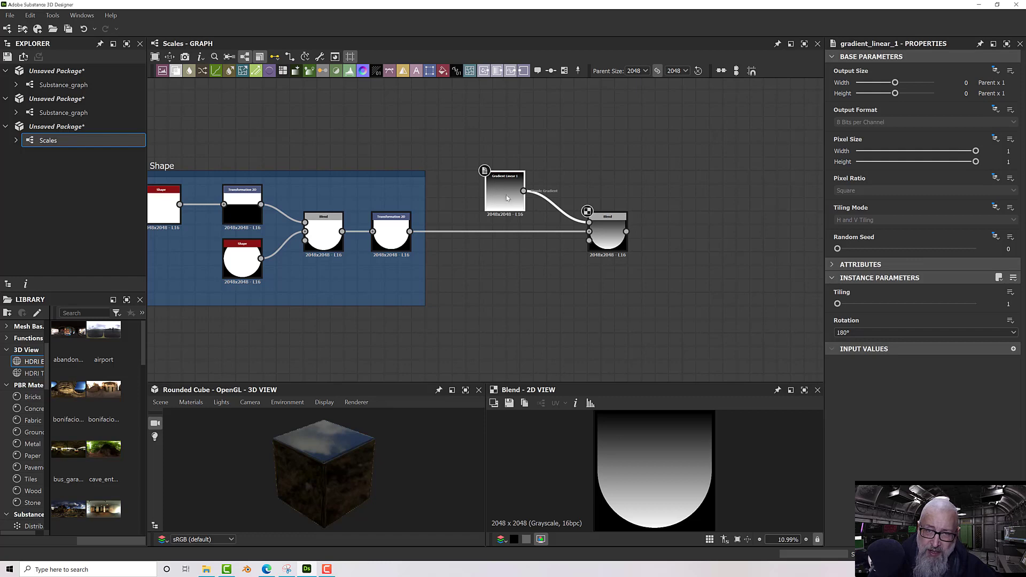
drag(523, 191, 504, 304)
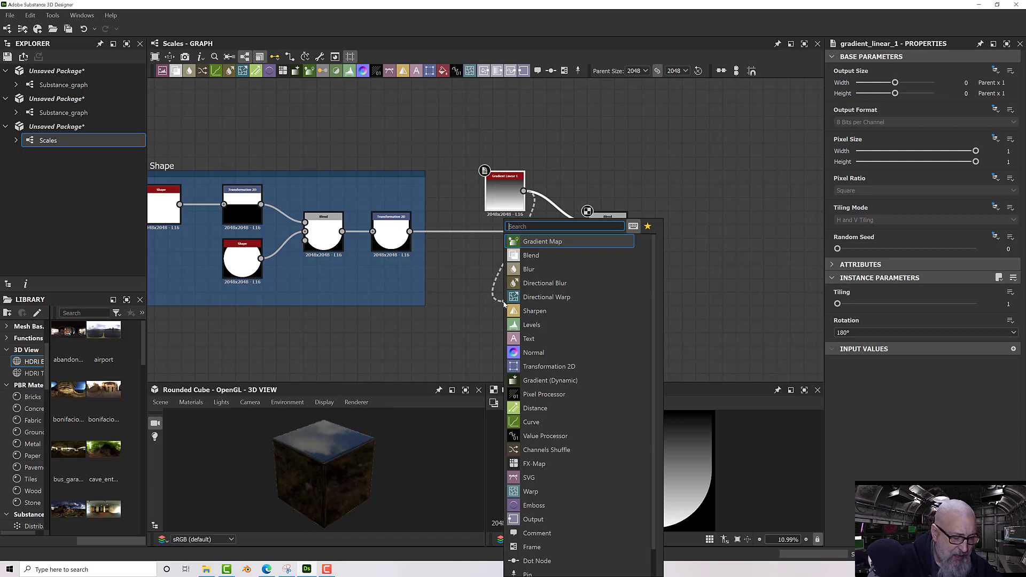
text(trans)
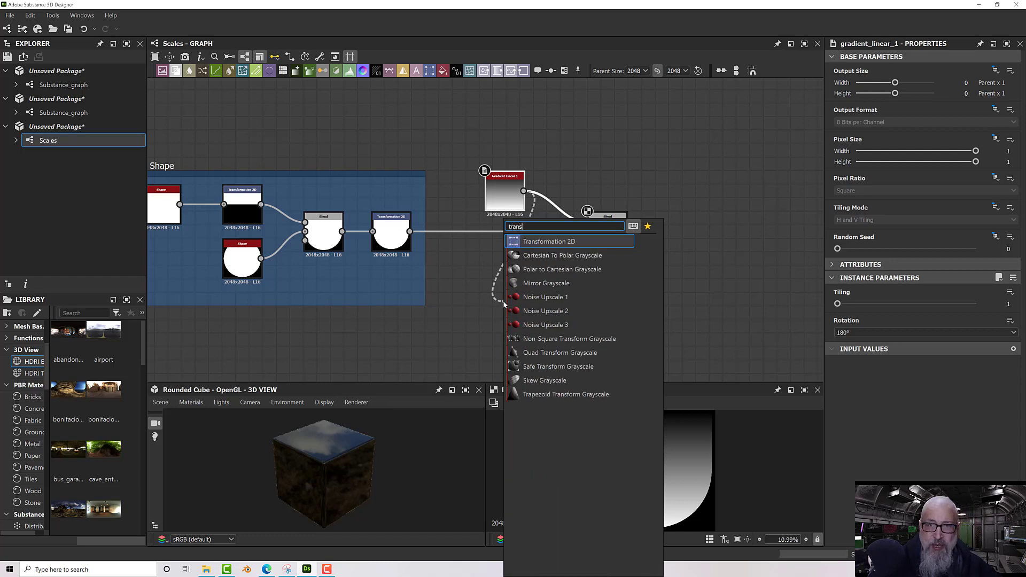
click(549, 241)
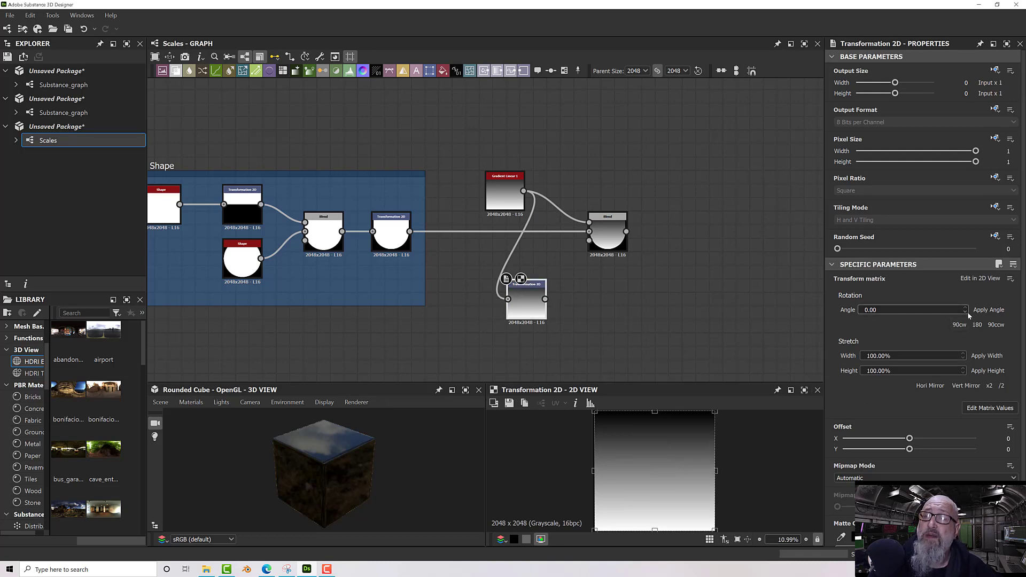
Set the new Transformation 2D node's rotation angle to 270 and move the node directly beneath the Multiply Blend
drag(879, 309, 855, 309)
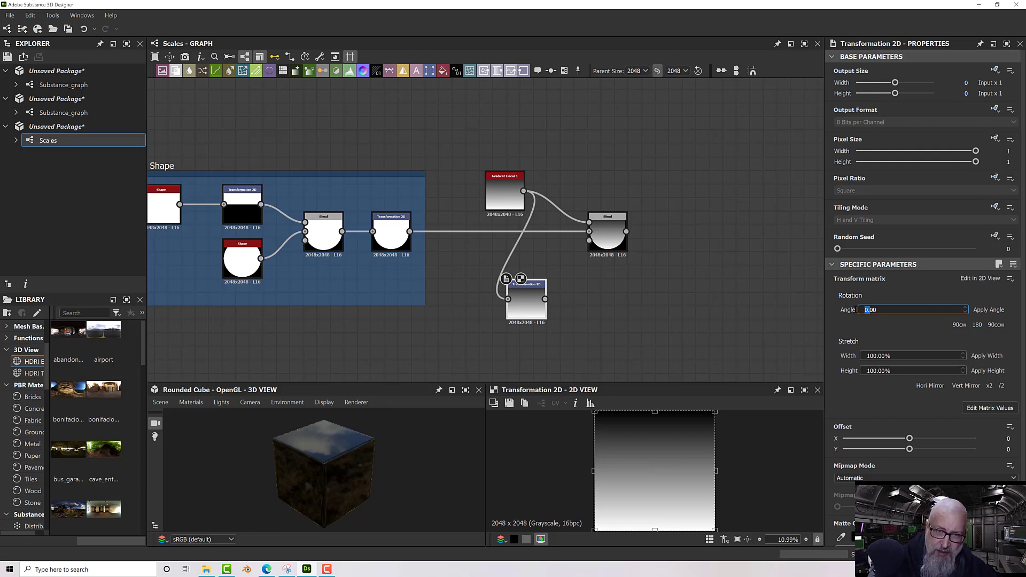
text(270)
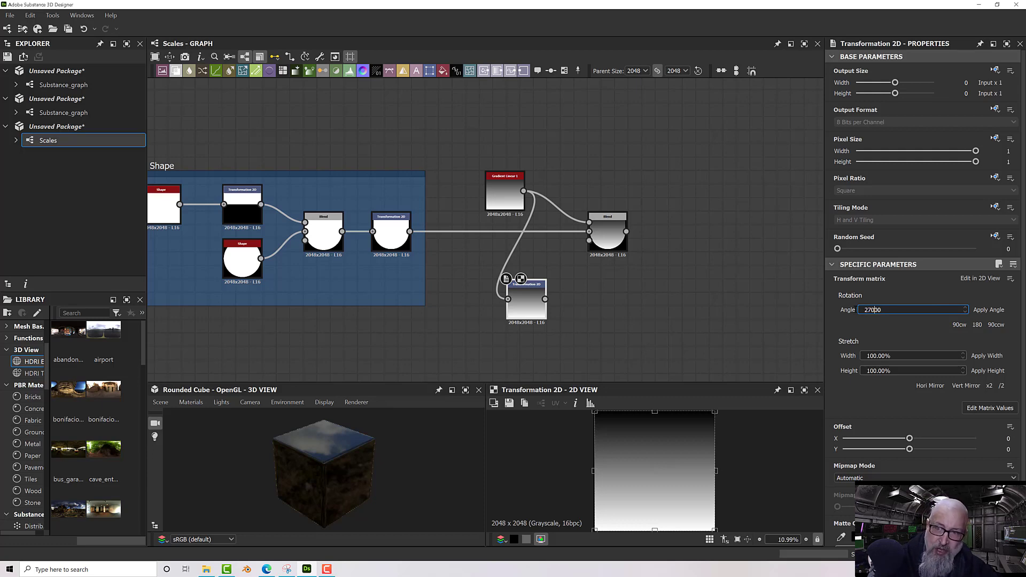
key(Return)
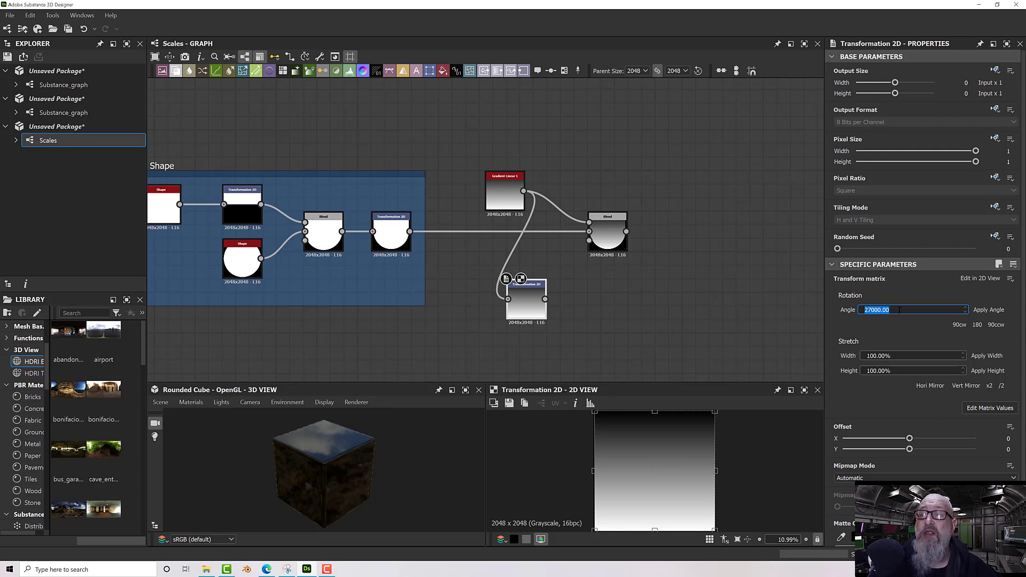
text(270)
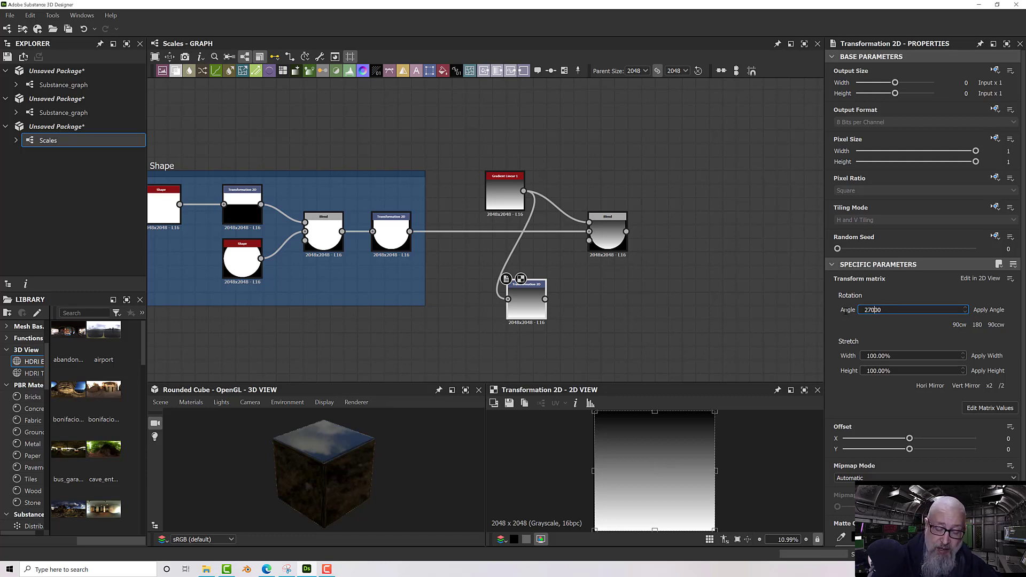
key(Return)
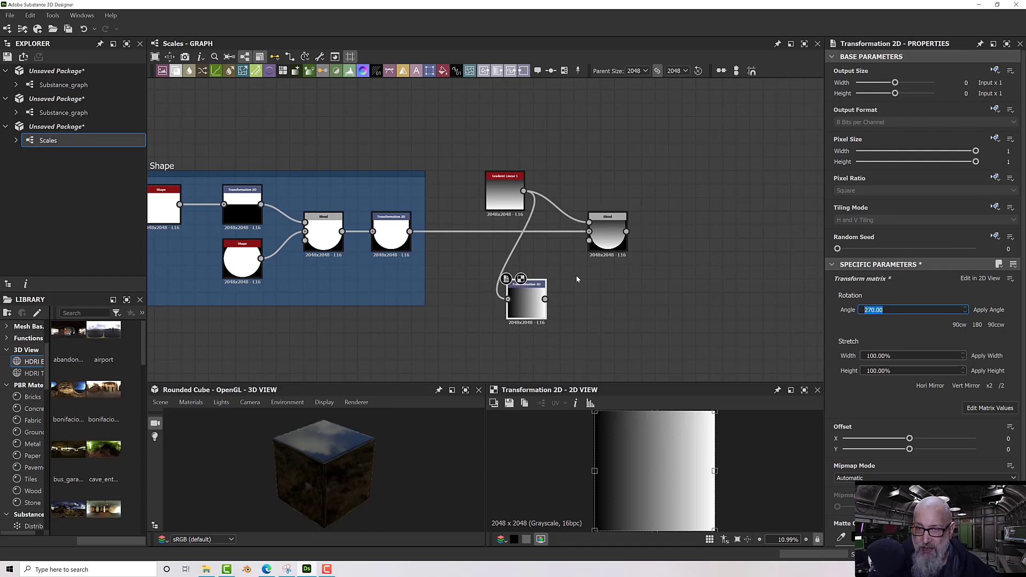
drag(529, 291, 610, 294)
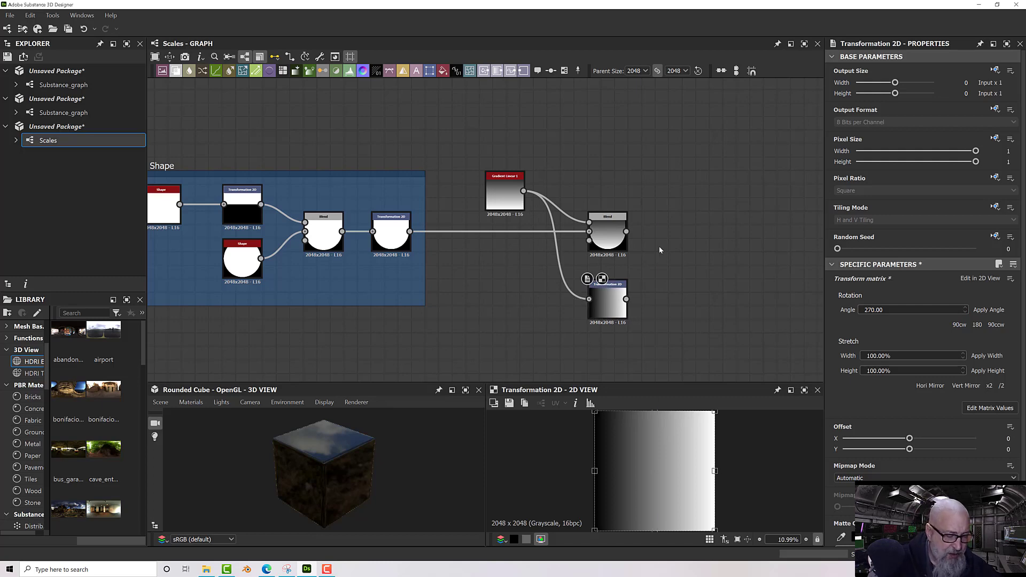
Add another Blend node set to Multiply, with the gradient-shaded scale as foreground and the rotated gradient as background
key(space)
text(blend)
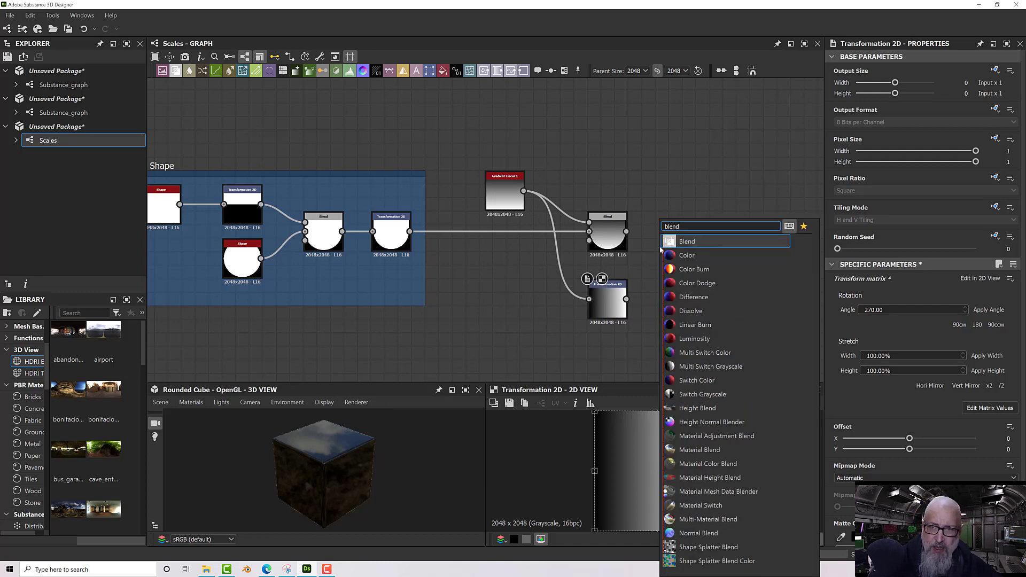
key(Return)
drag(664, 263, 705, 262)
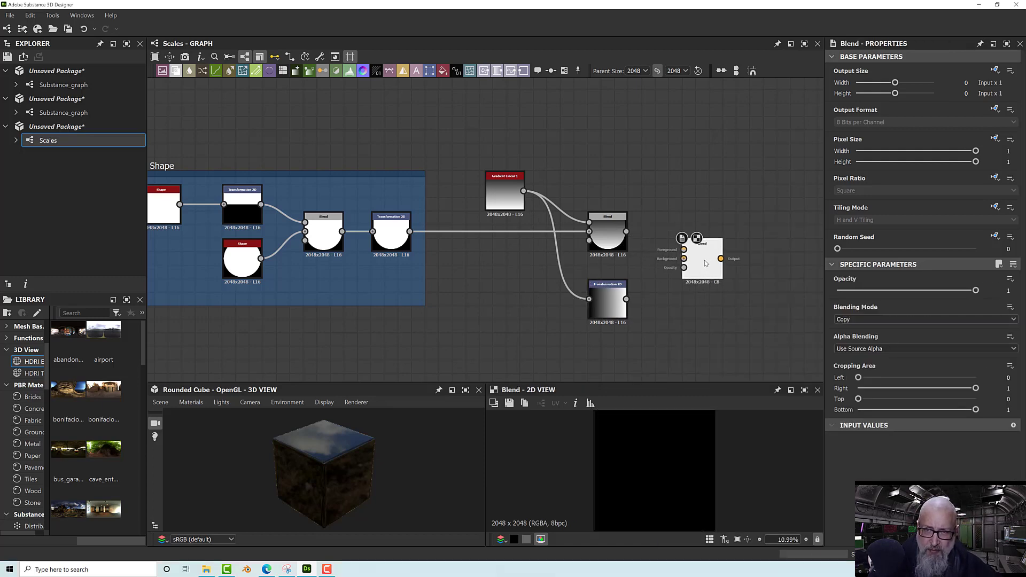
drag(625, 299, 683, 259)
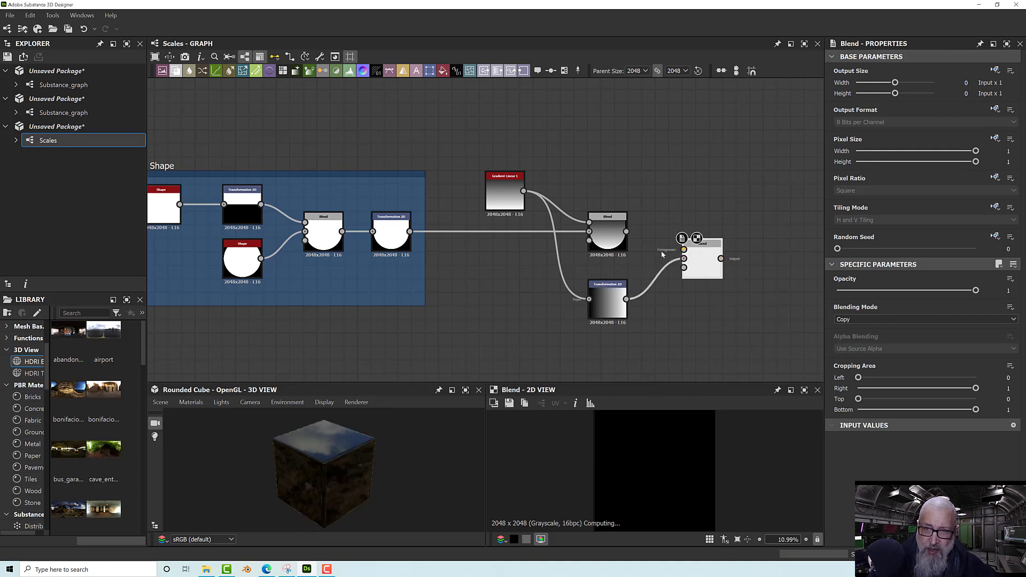
drag(625, 231, 684, 249)
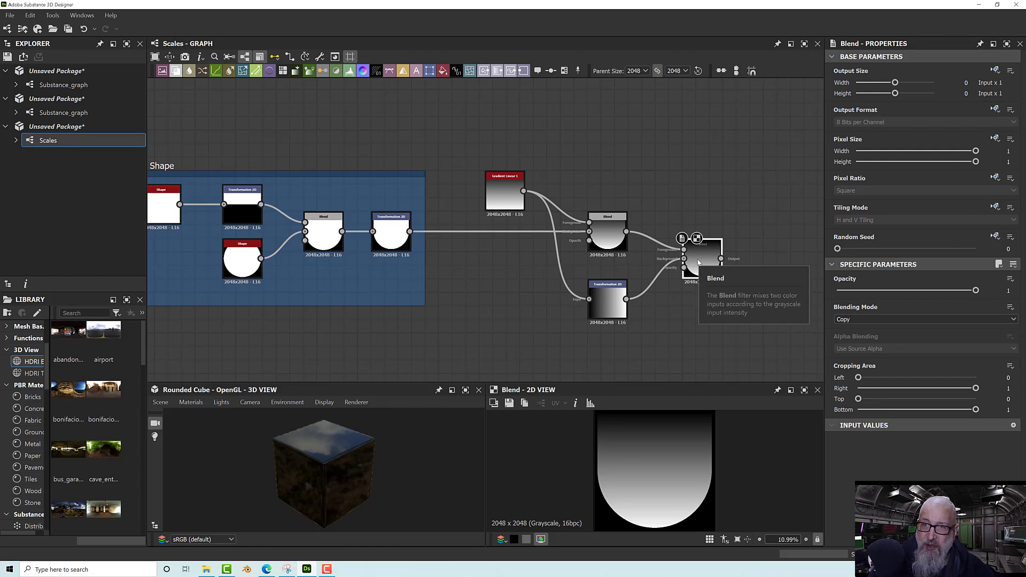
click(878, 316)
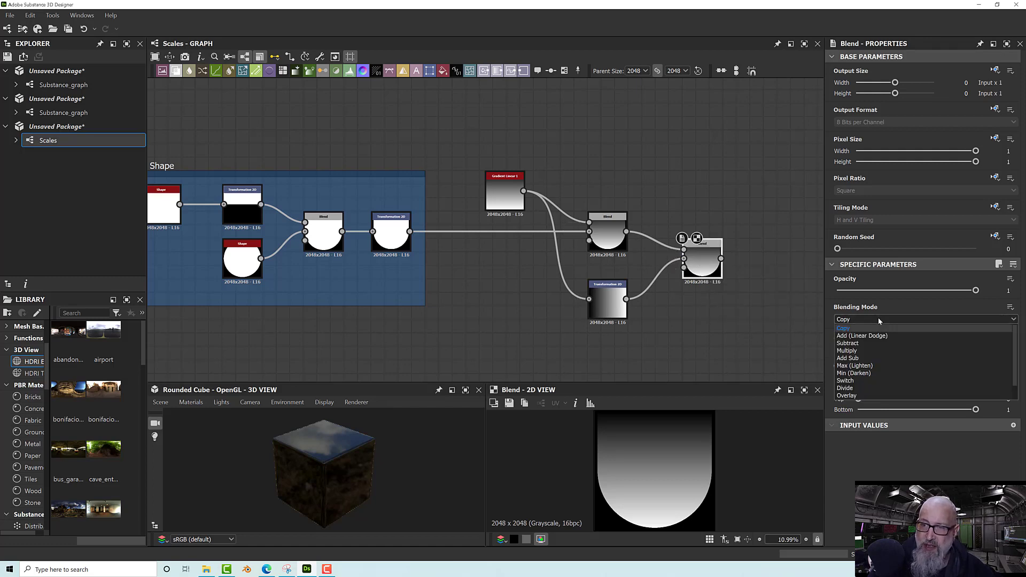
click(870, 349)
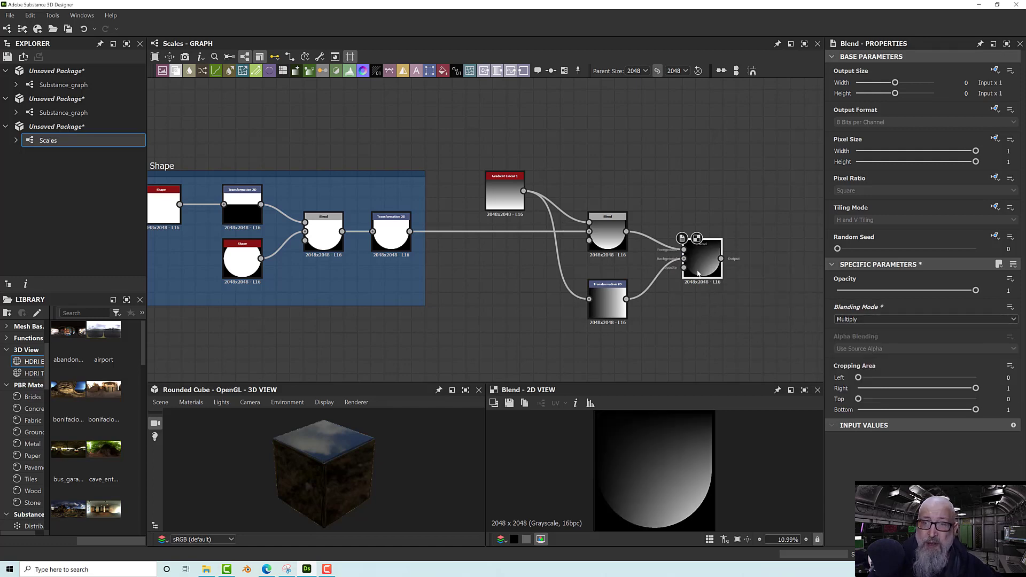
Try adjusting the opacity of the last Blend node
scroll(697, 271, up, 5)
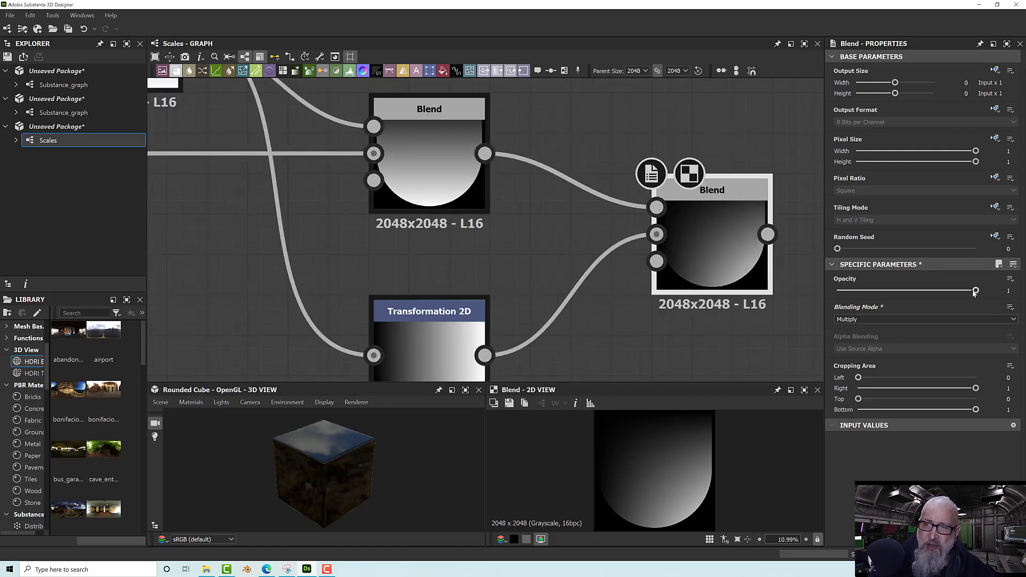
mouse_move(975, 291)
mouse_down()
mouse_move(837, 303)
mouse_move(991, 302)
mouse_up()
click(577, 235)
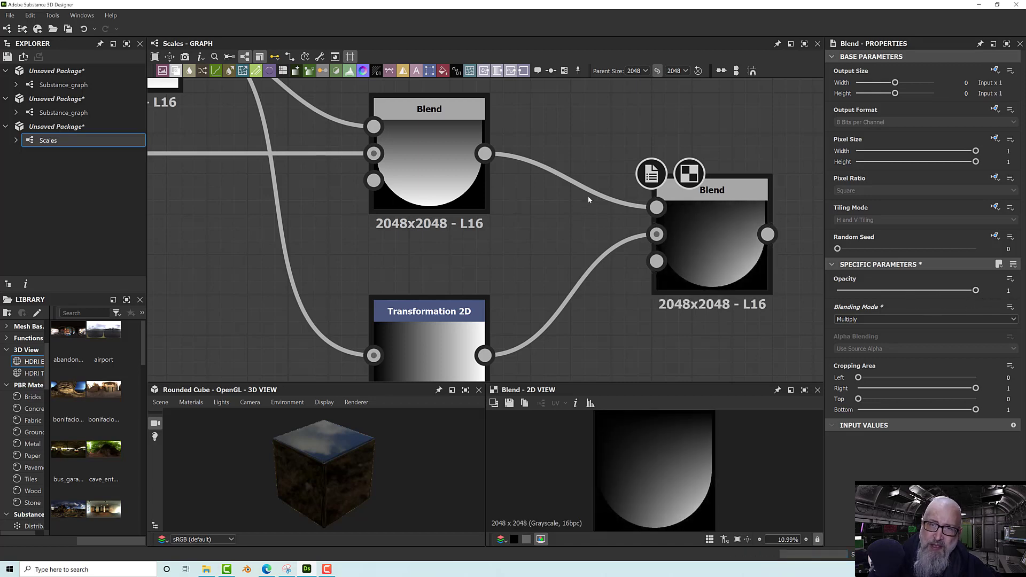
Swap the last Blend's two input links so the rotated gradient feeds the foreground and the shaded scale the background
drag(598, 173, 614, 261)
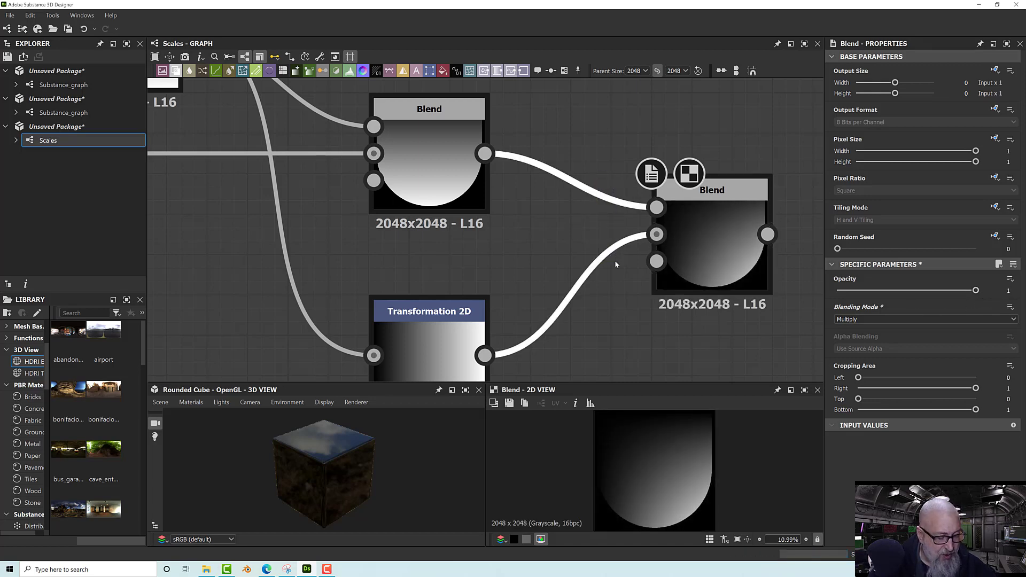
drag(595, 154, 615, 268)
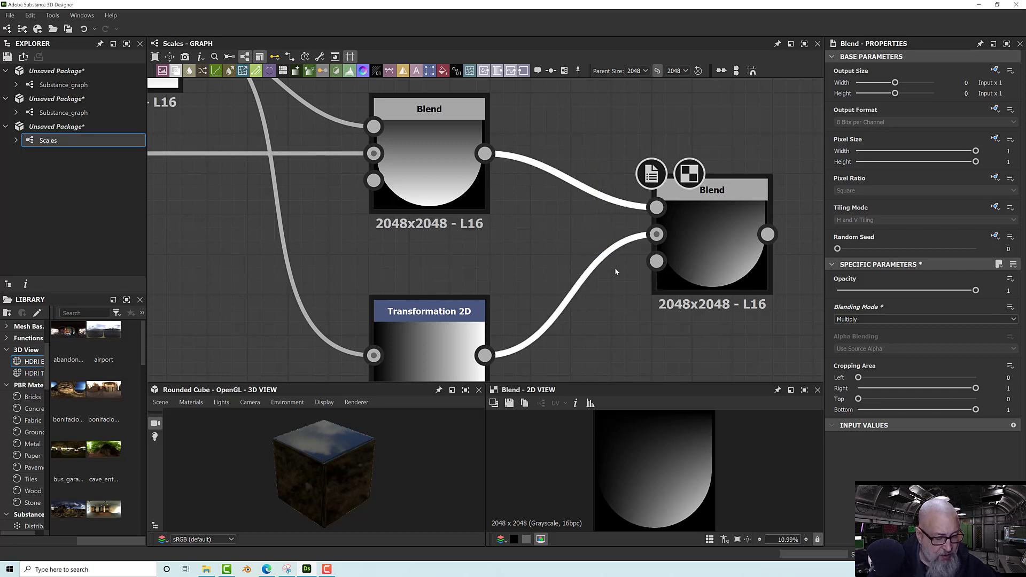
key(x)
click(700, 245)
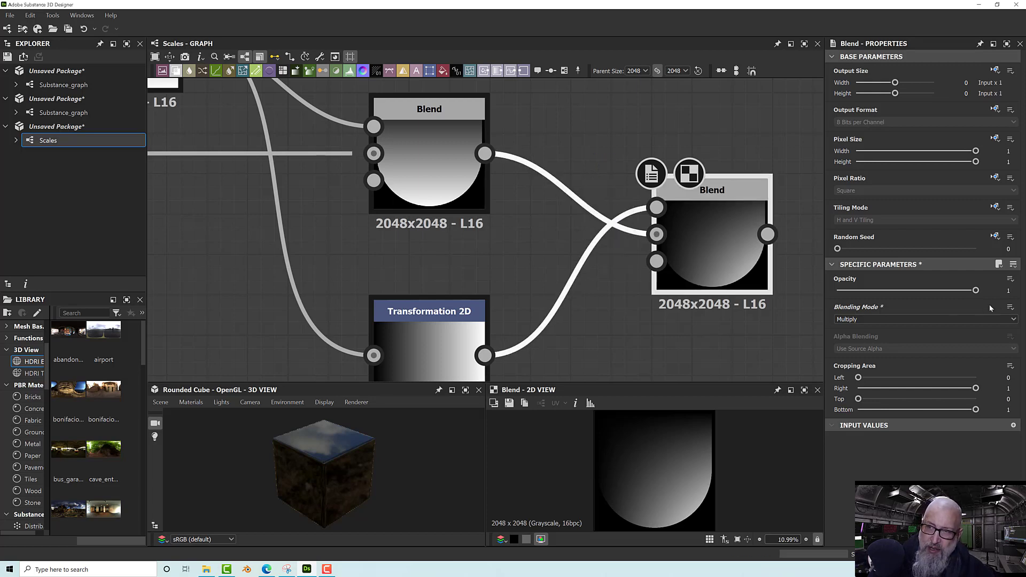
Reduce the opacity of the last Multiply Blend node to 0.39
drag(975, 290, 891, 295)
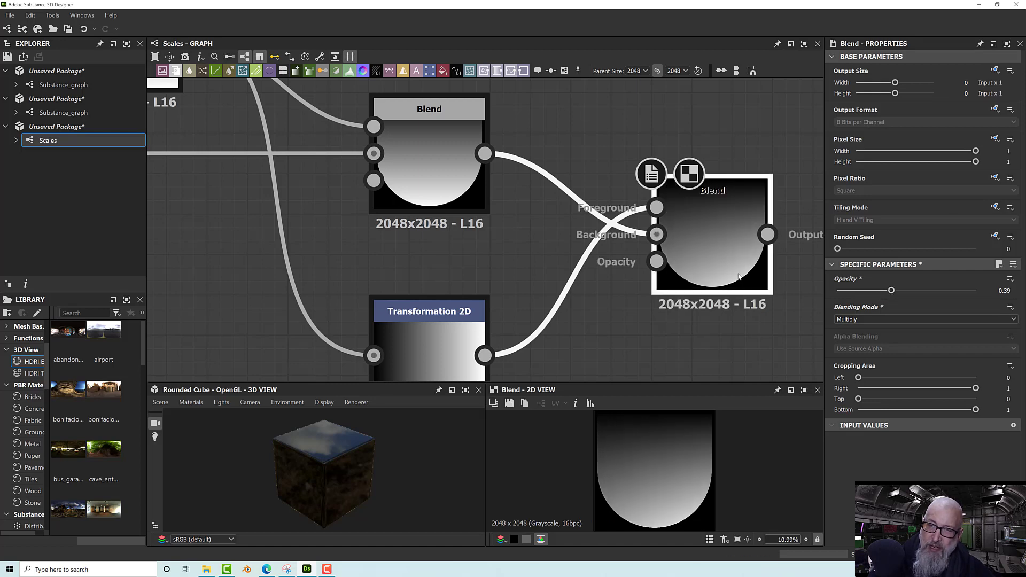
scroll(725, 275, up, 3)
scroll(725, 274, down, 7)
middle_drag(717, 299, 670, 264)
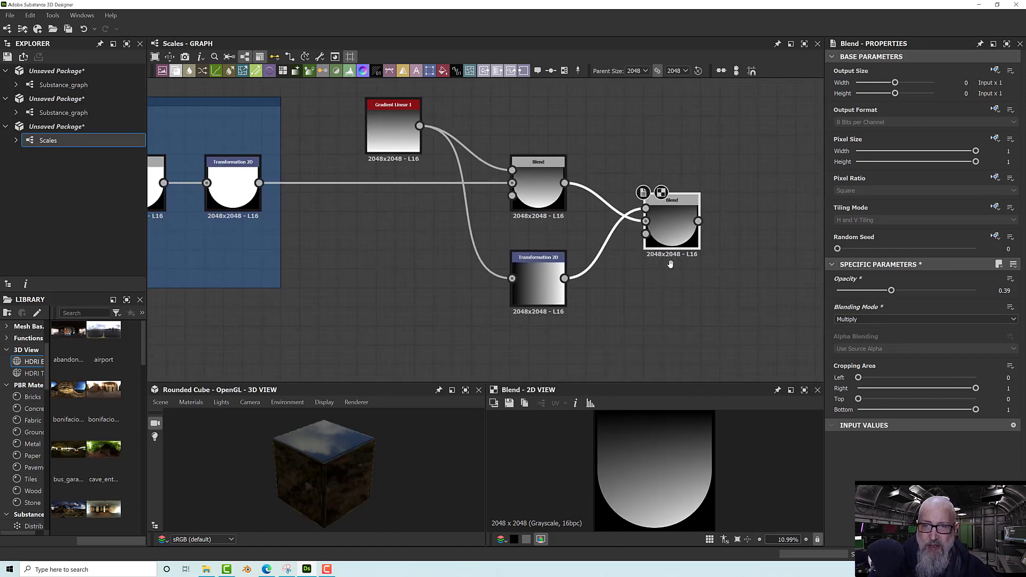
scroll(670, 270, down, 2)
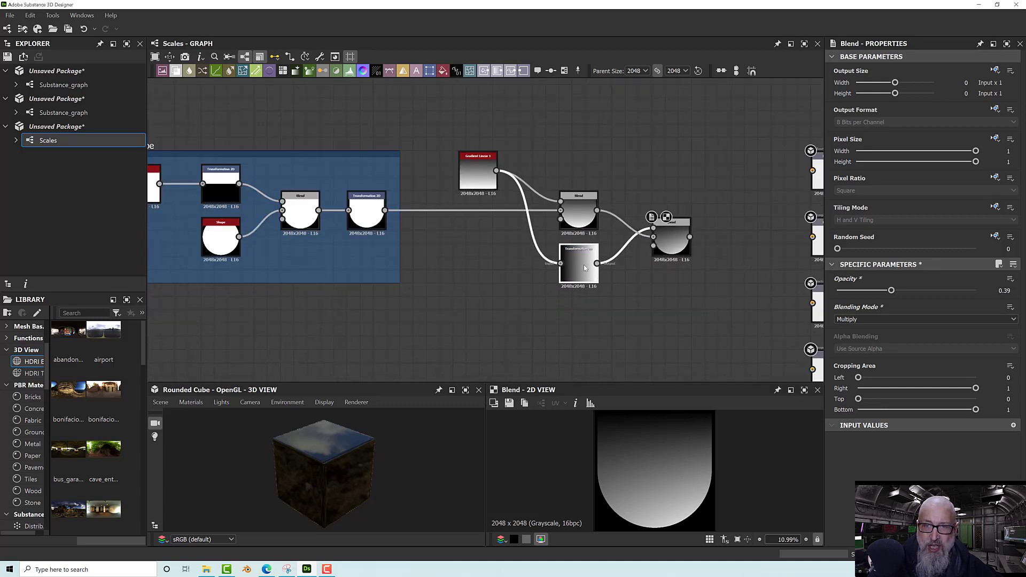
Tidy the shading nodes by moving the last Blend and the Gradient Linear 1 node closer to the first Multiply Blend
drag(671, 243, 658, 243)
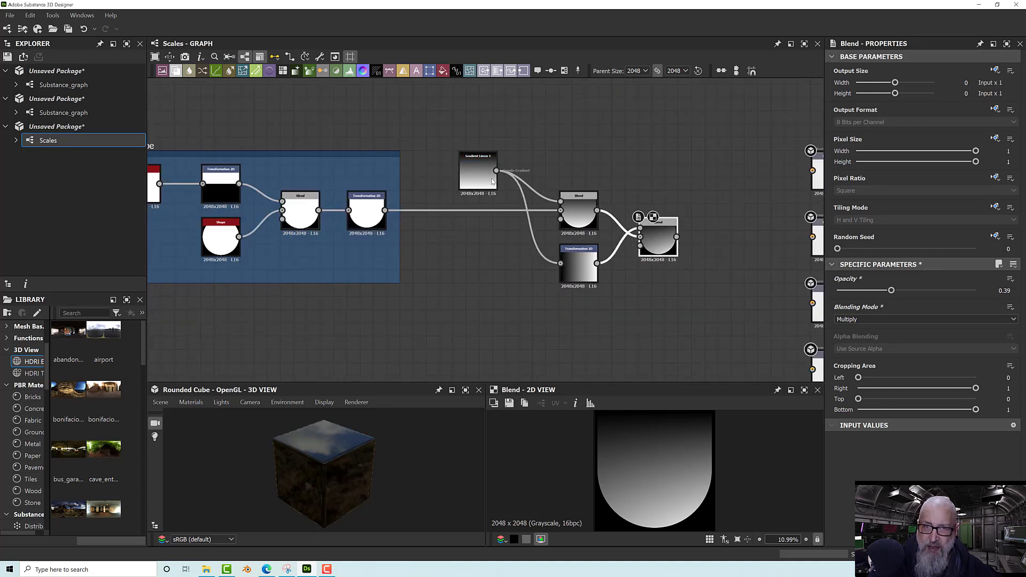
mouse_move(492, 181)
mouse_down()
mouse_move(486, 188)
mouse_move(500, 194)
mouse_up()
click(574, 209)
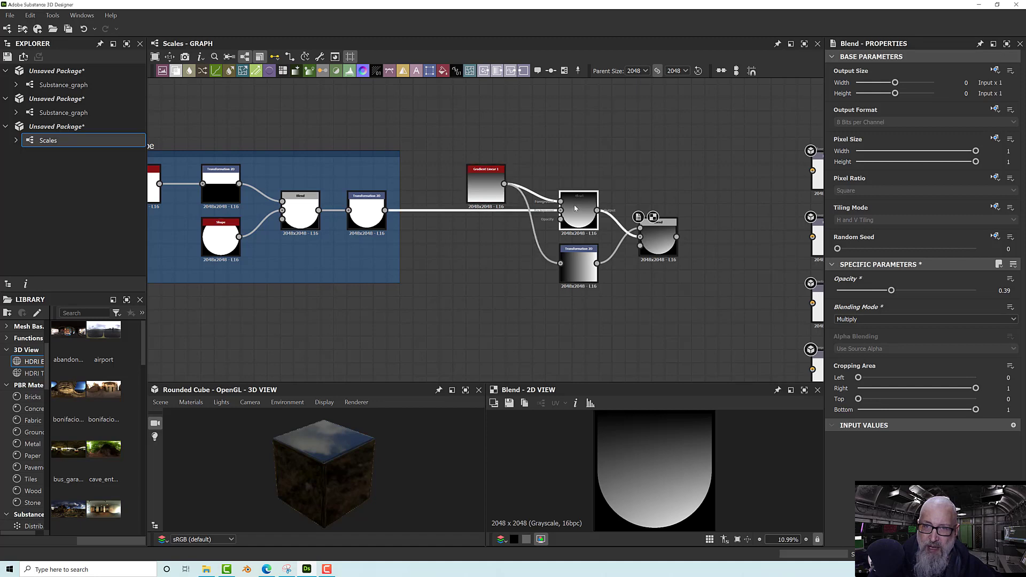
click(659, 239)
scroll(691, 243, down, 1)
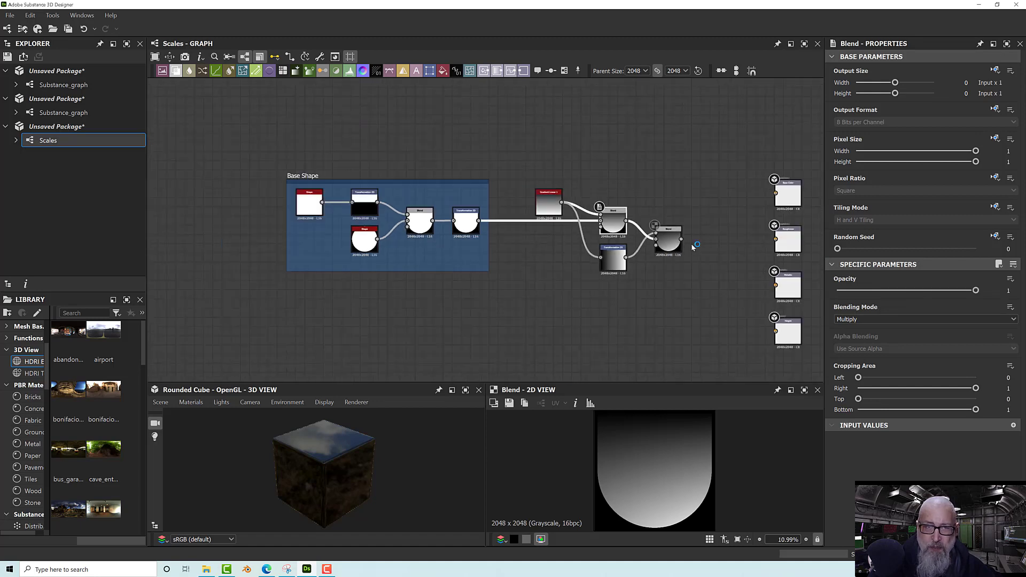
scroll(692, 246, down, 1)
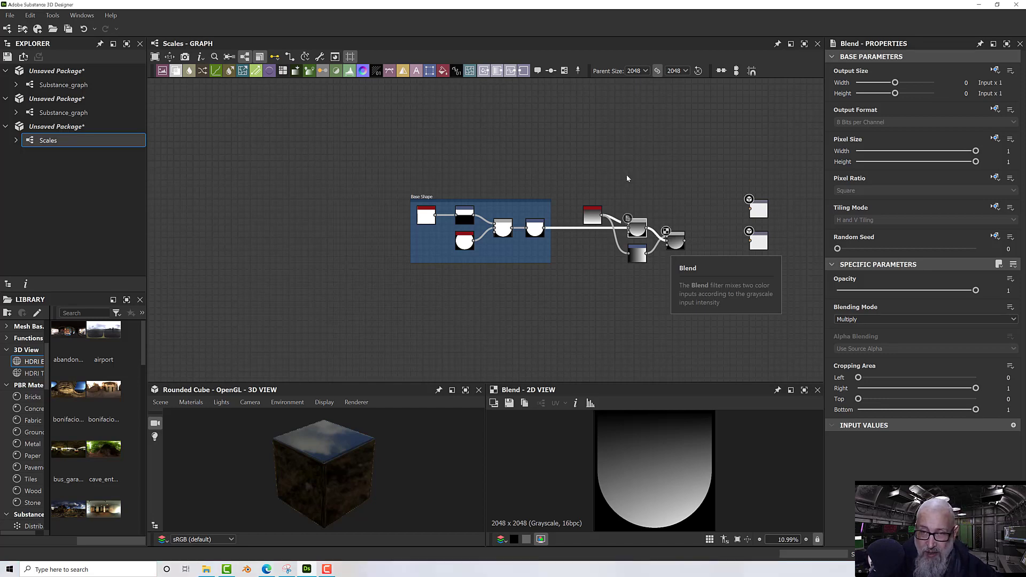
Add a frame around the linear gradient, the rotated gradient and both Multiply Blend nodes, and title it Shading
scroll(626, 218, up, 3)
middle_drag(655, 180, 622, 151)
drag(497, 154, 726, 302)
right_click(614, 212)
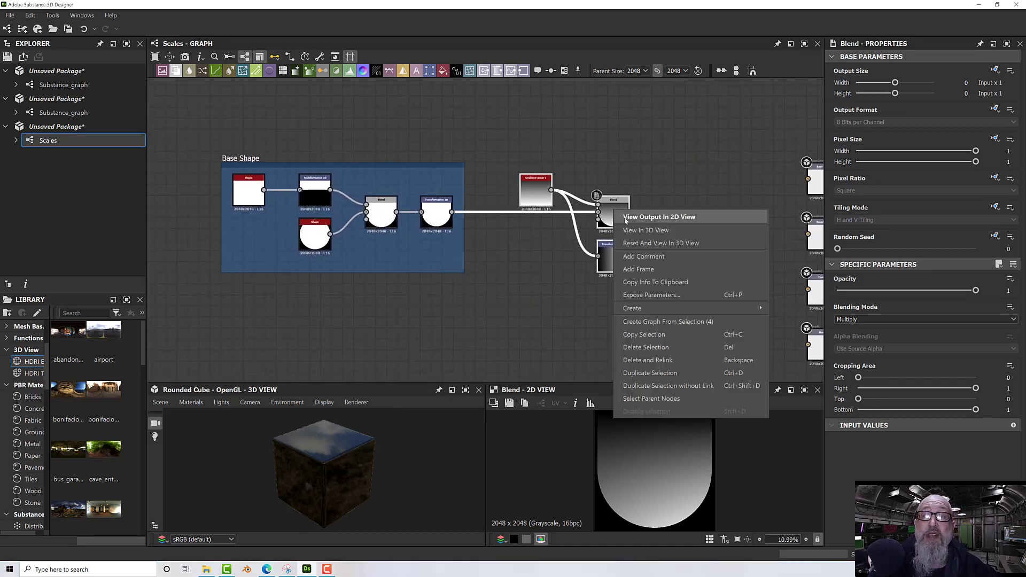
click(639, 268)
click(518, 161)
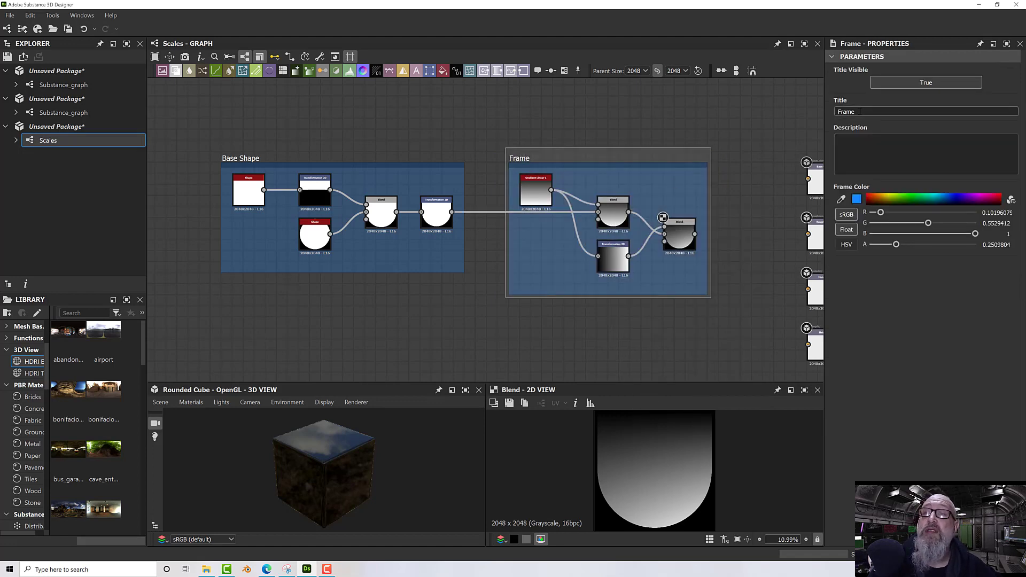
double_click(859, 113)
text(Sh)
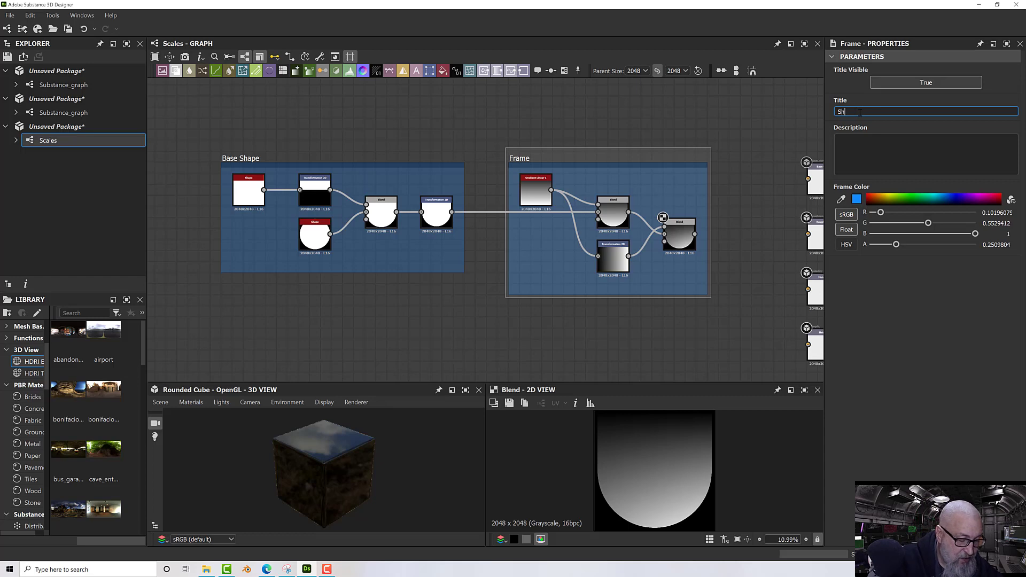
text(ading)
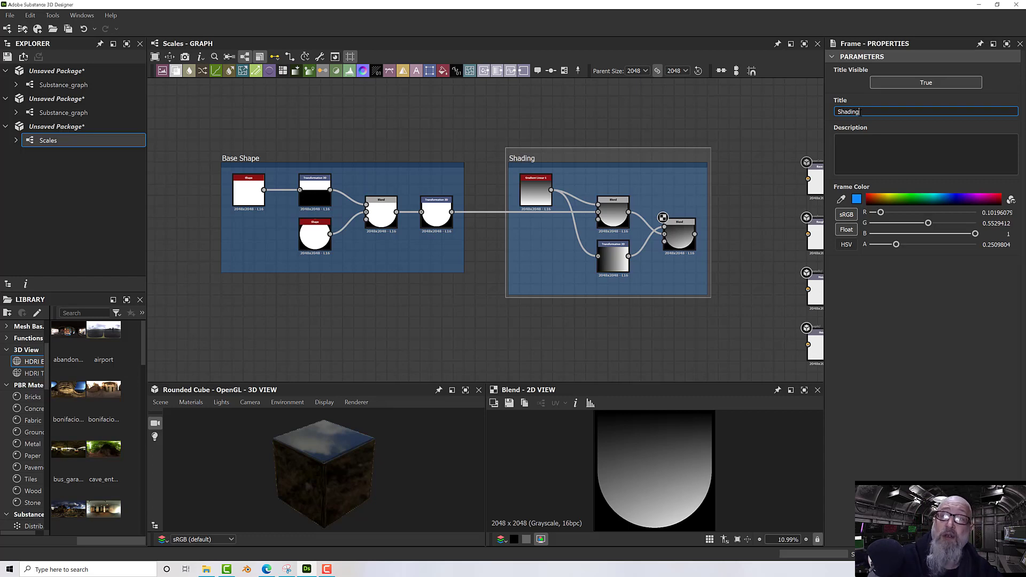
click(572, 106)
Move the Base Shape and Shading frames with their nodes farther from the output nodes to free up graph space
scroll(570, 156, down, 3)
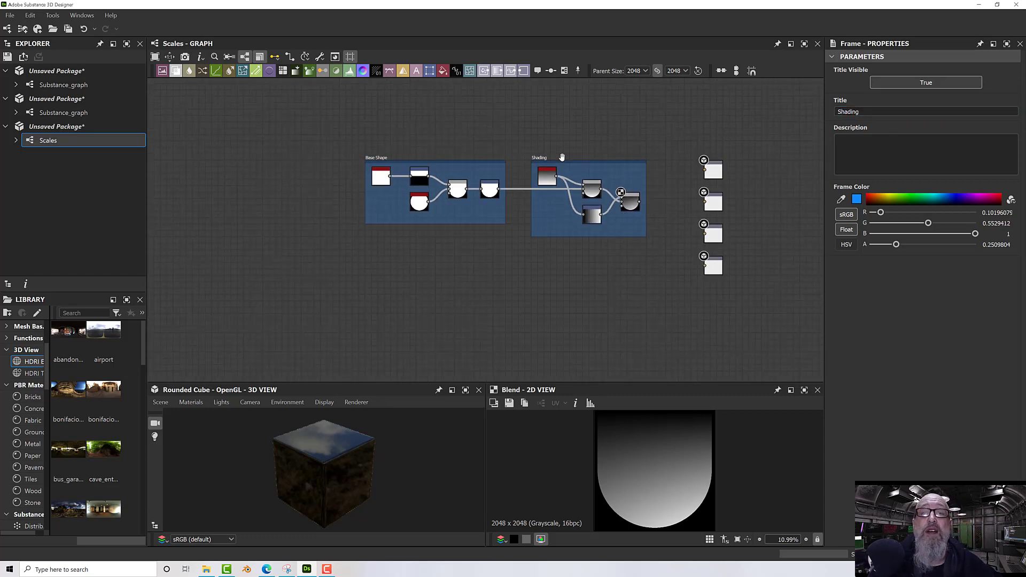
drag(317, 140, 619, 279)
drag(570, 224, 430, 226)
mouse_move(330, 146)
mouse_down()
mouse_move(565, 217)
mouse_move(712, 276)
mouse_up()
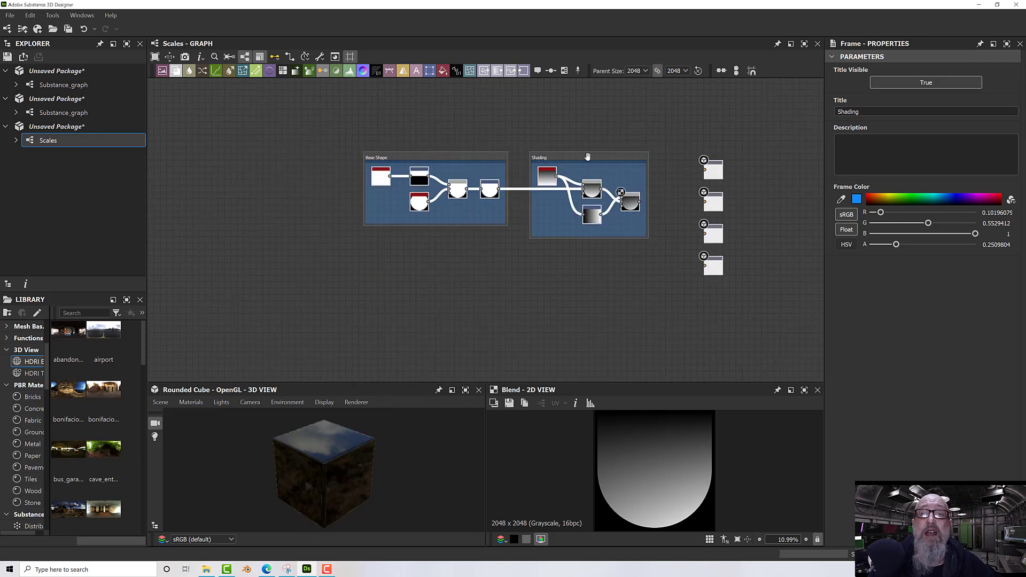
drag(587, 156, 410, 165)
drag(533, 143, 592, 324)
drag(553, 187, 719, 184)
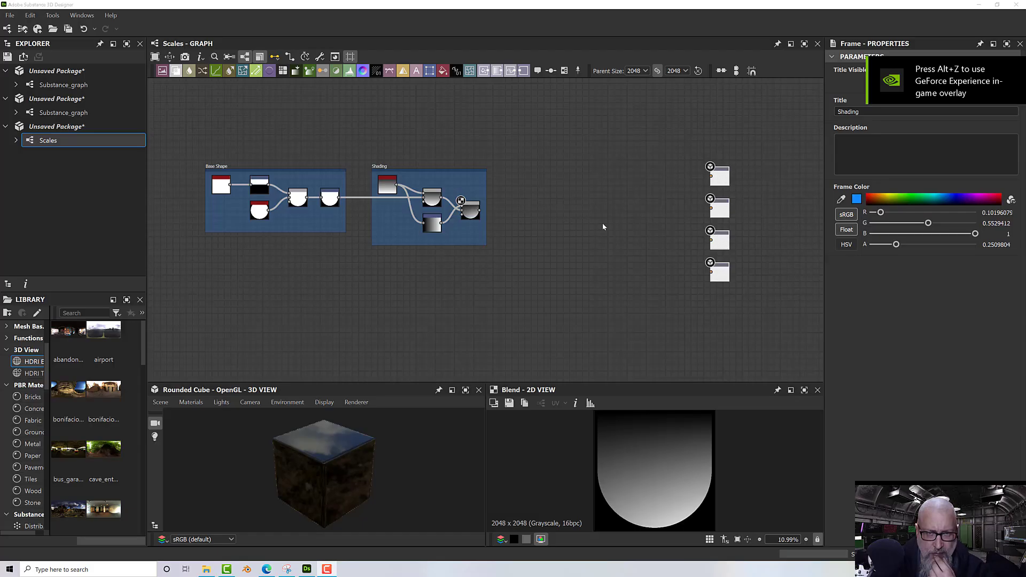
Add a Tile Sampler node between the Shading frame and the outputs, and connect the last Blend to its Pattern Input 1
middle_drag(602, 224, 481, 194)
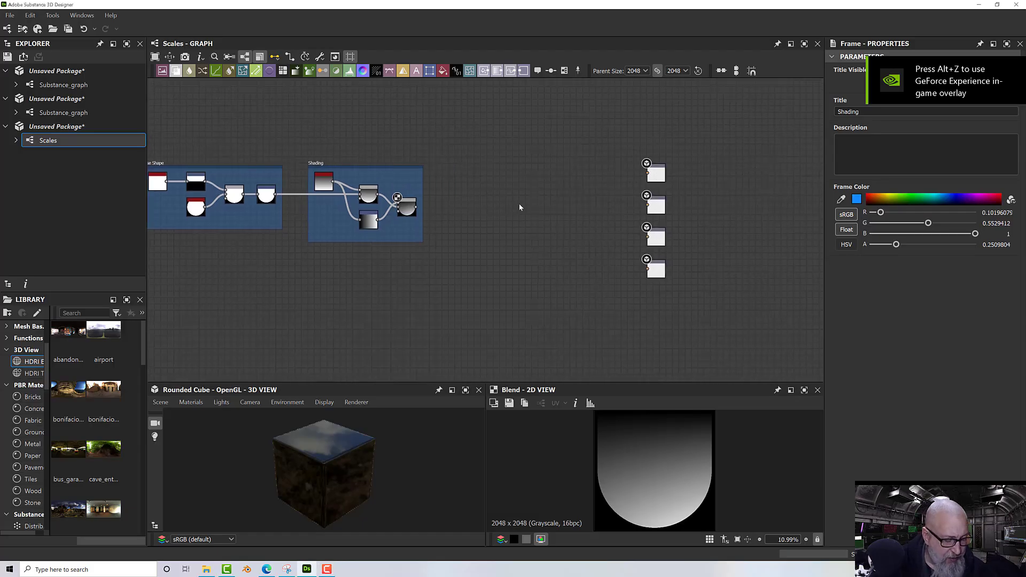
key(space)
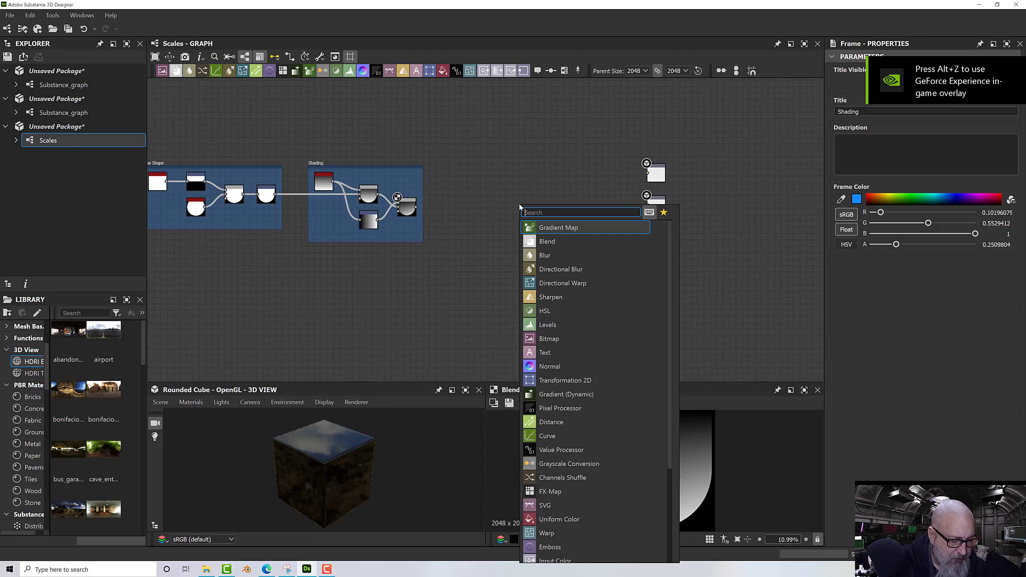
text(tile)
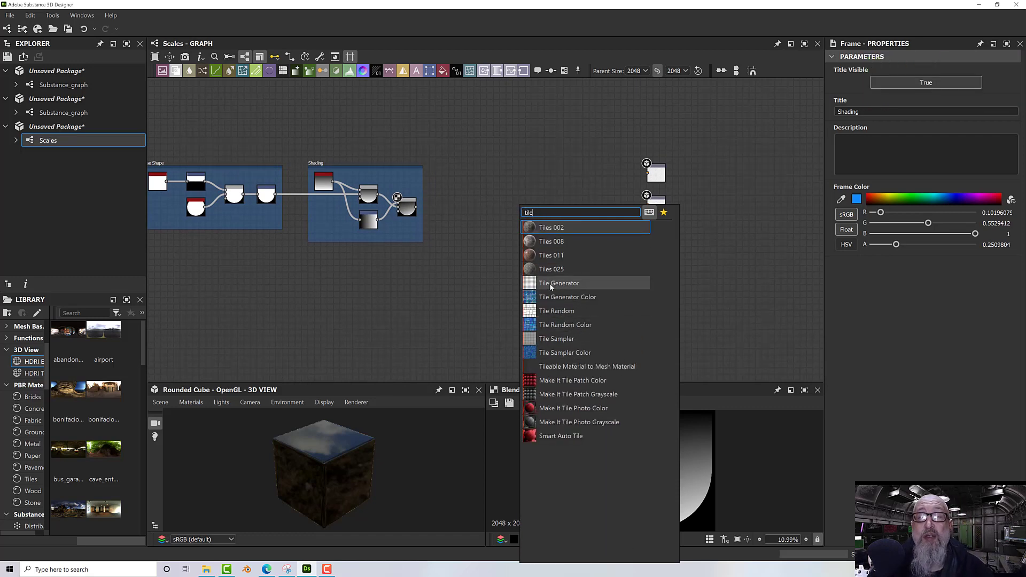
click(550, 341)
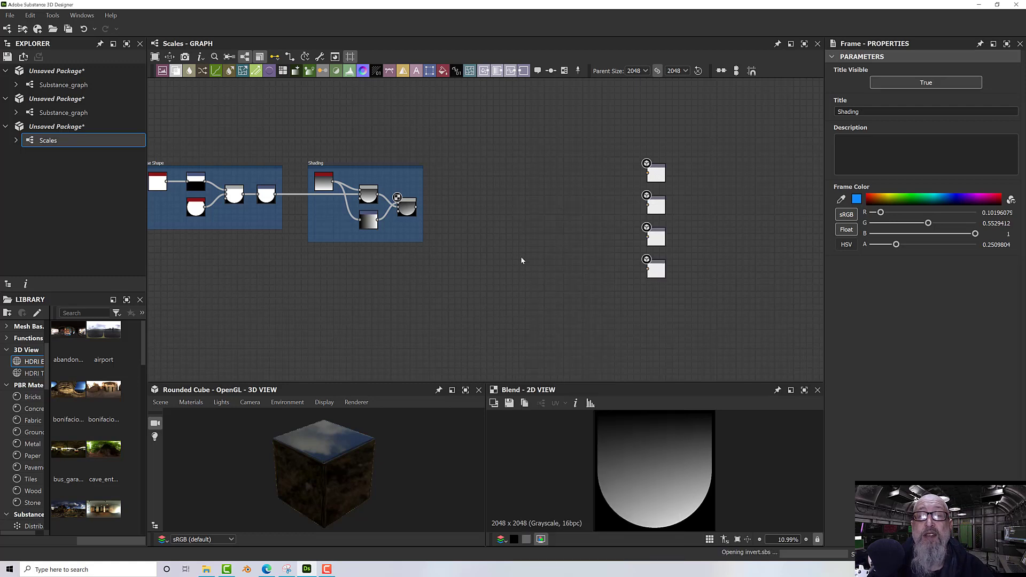
scroll(505, 213, up, 3)
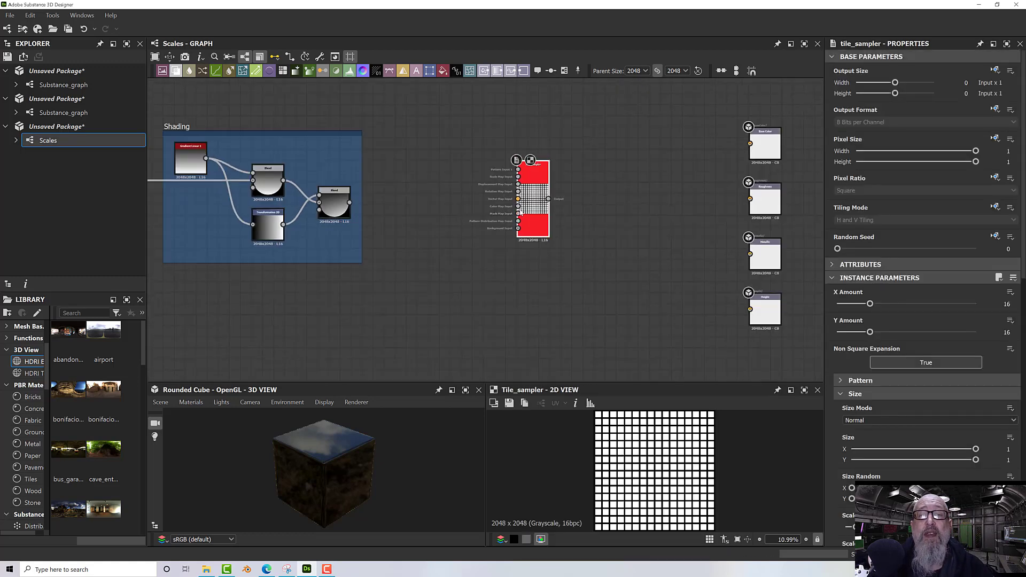
scroll(523, 211, up, 1)
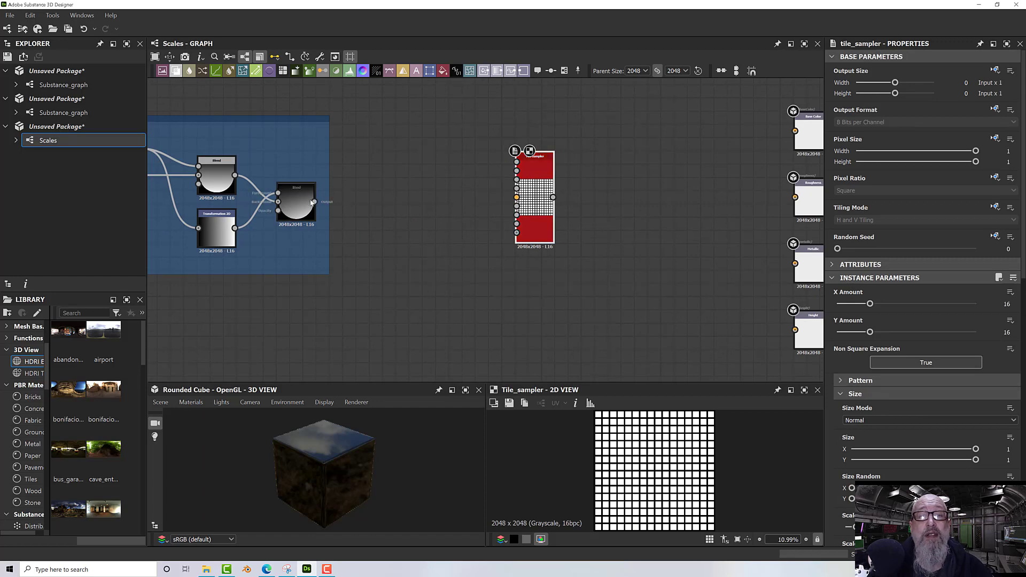
drag(315, 202, 516, 161)
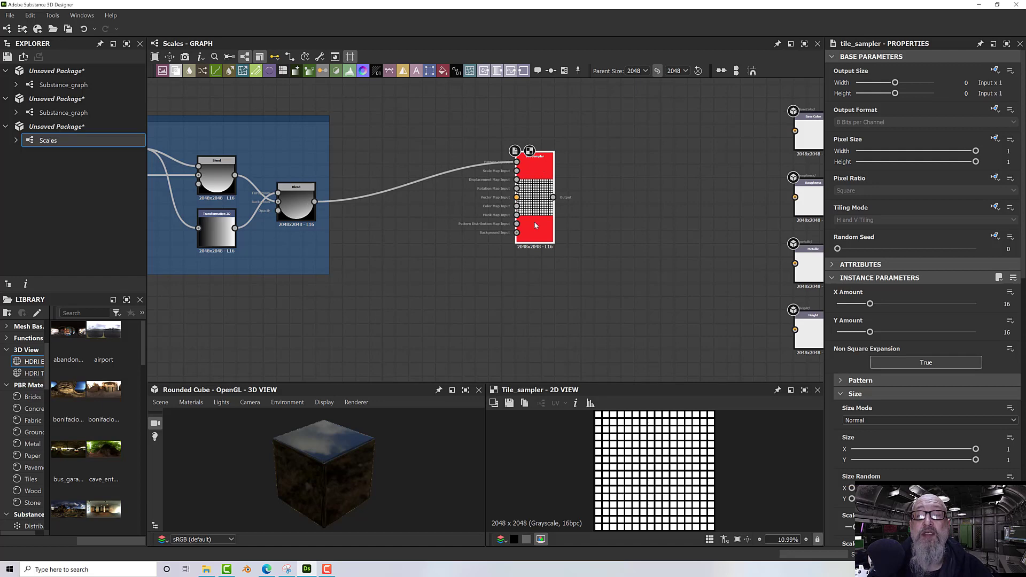
Set the Tile Sampler's pattern to Pattern Input and inspect the tiled scales
scroll(875, 448, down, 4)
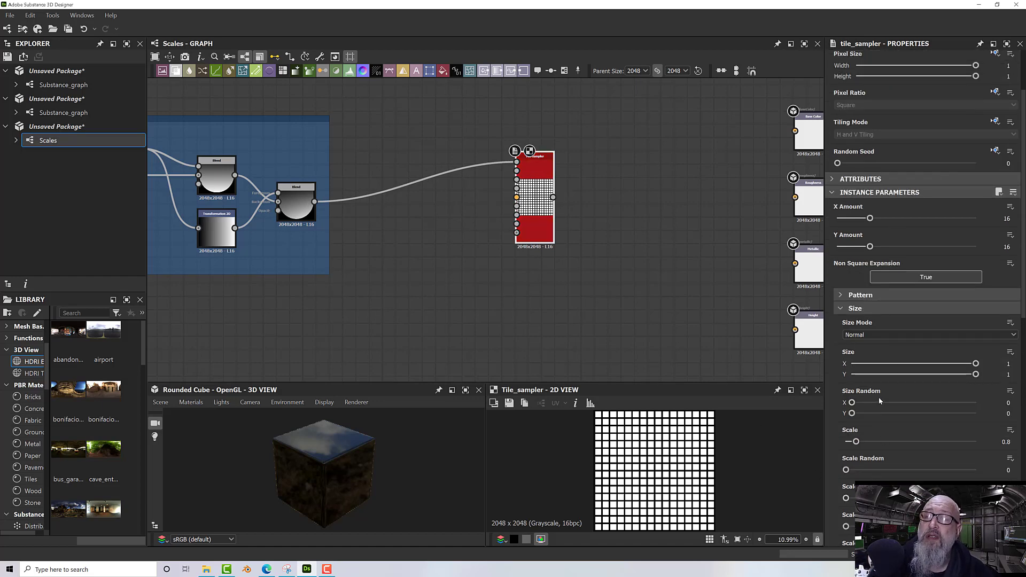
click(840, 297)
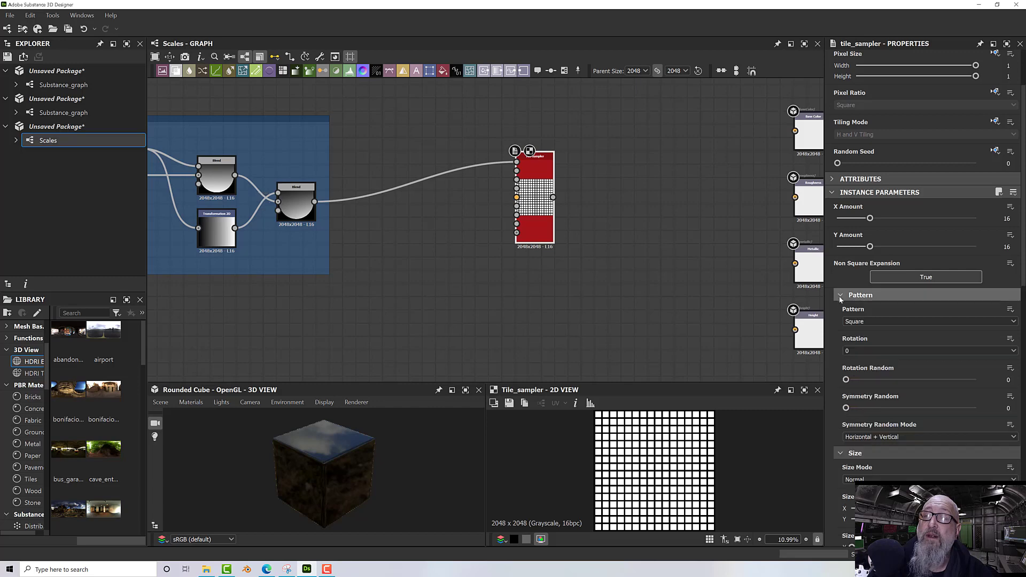
click(873, 322)
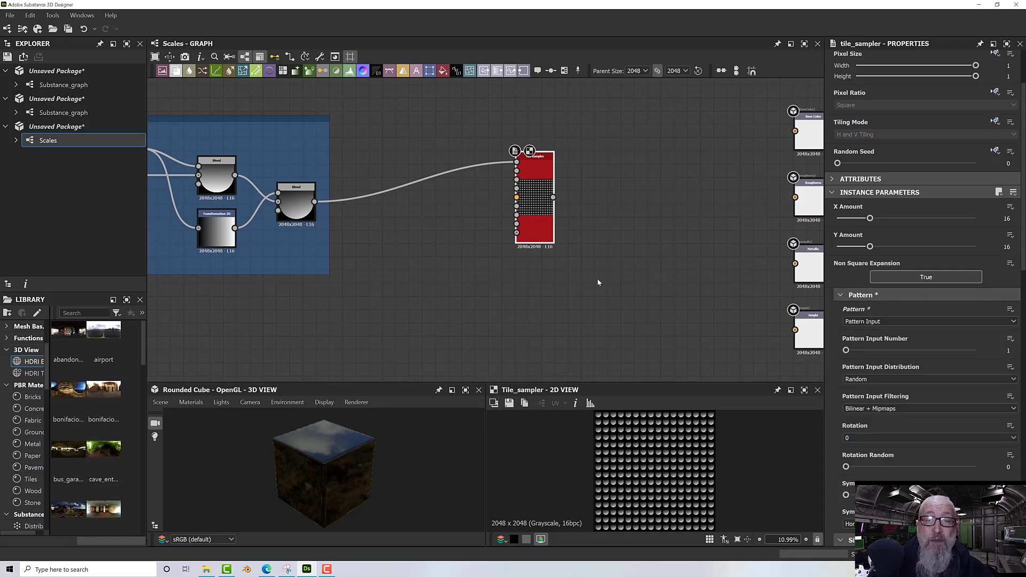
scroll(550, 210, up, 4)
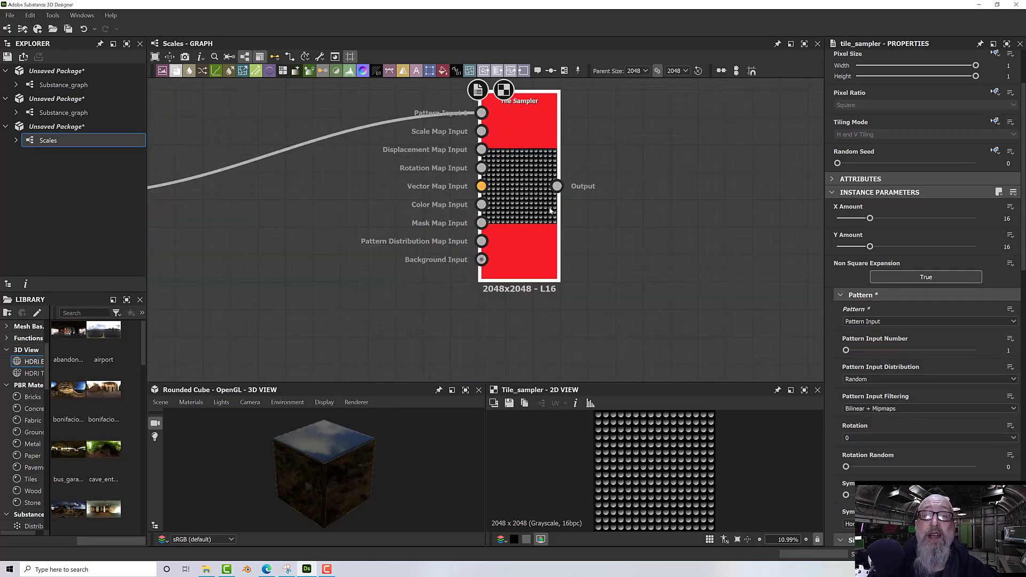
scroll(550, 210, up, 5)
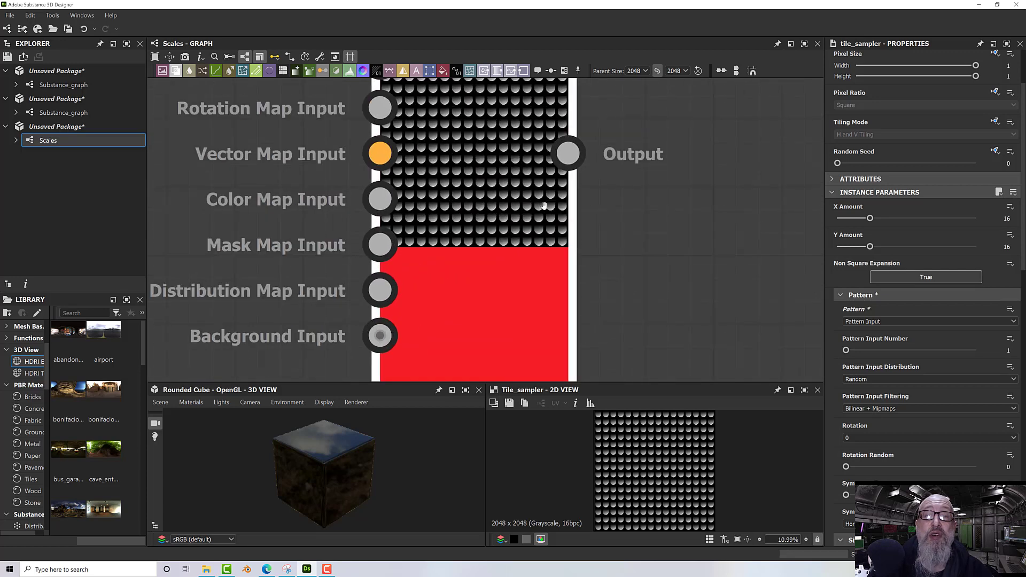
middle_drag(551, 212, 551, 299)
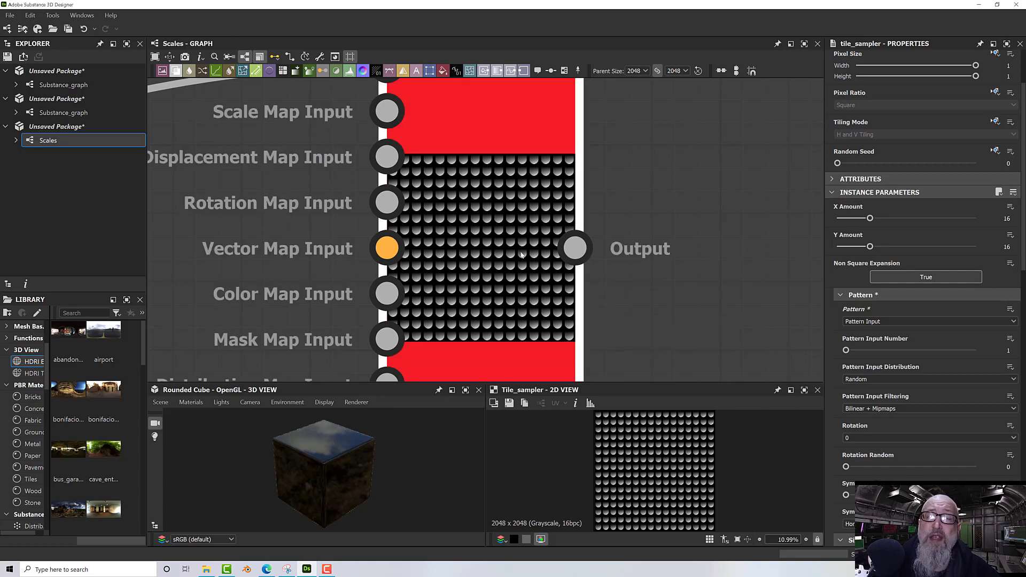
Try Tile Sampler scale values of 3.69 and 1
click(843, 295)
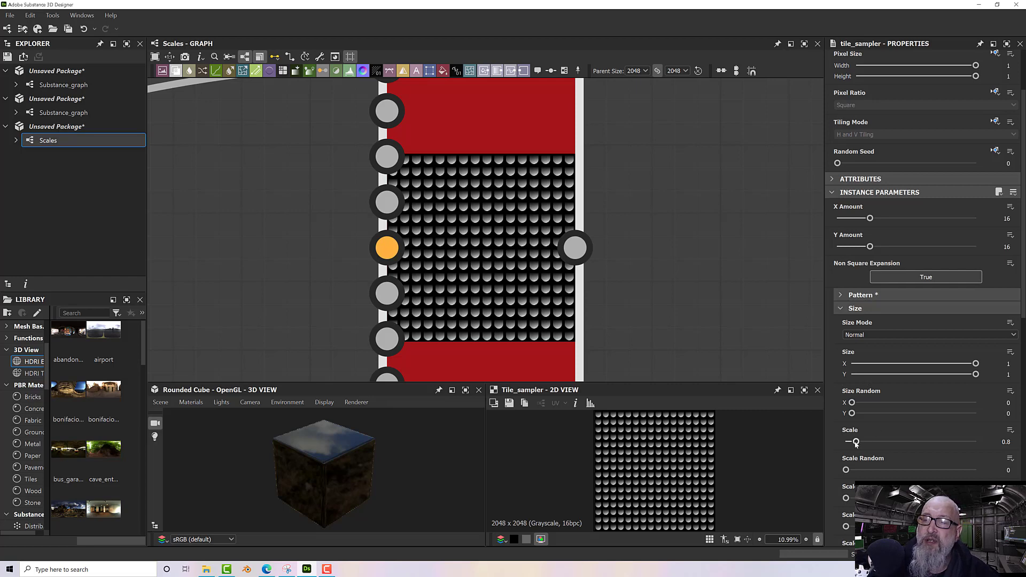
drag(855, 442, 893, 442)
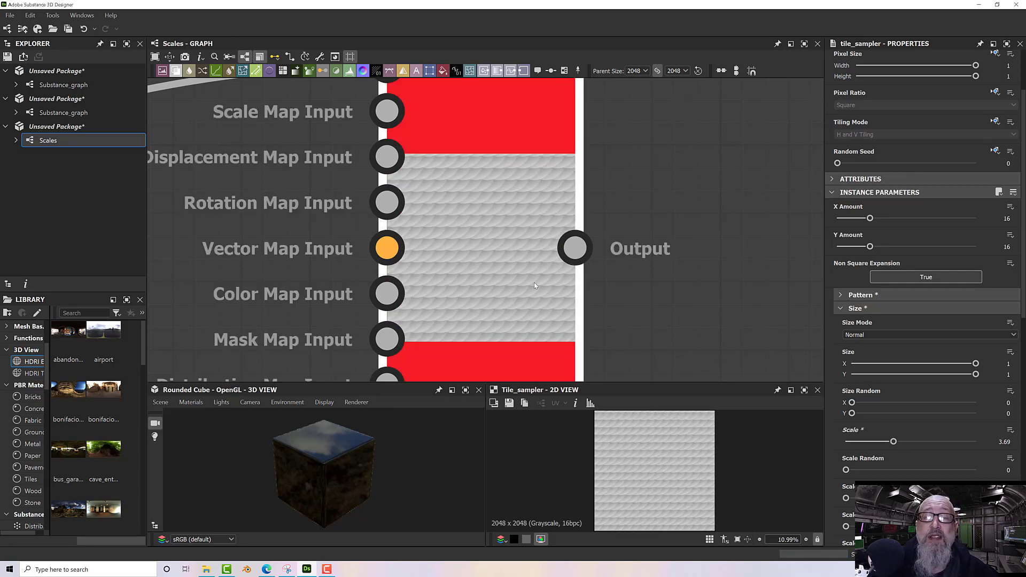
middle_drag(524, 253, 524, 283)
scroll(524, 283, down, 2)
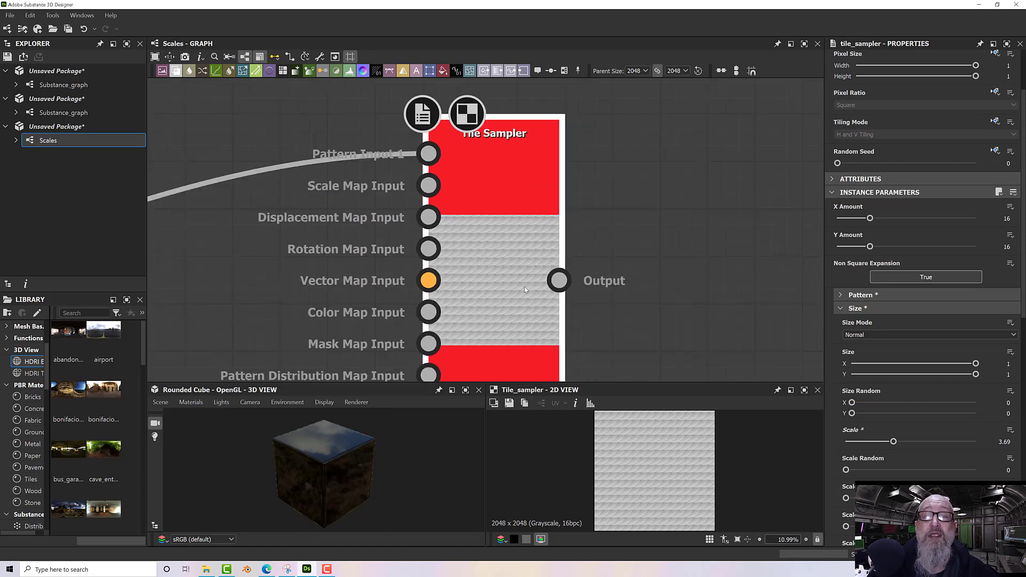
scroll(509, 271, up, 2)
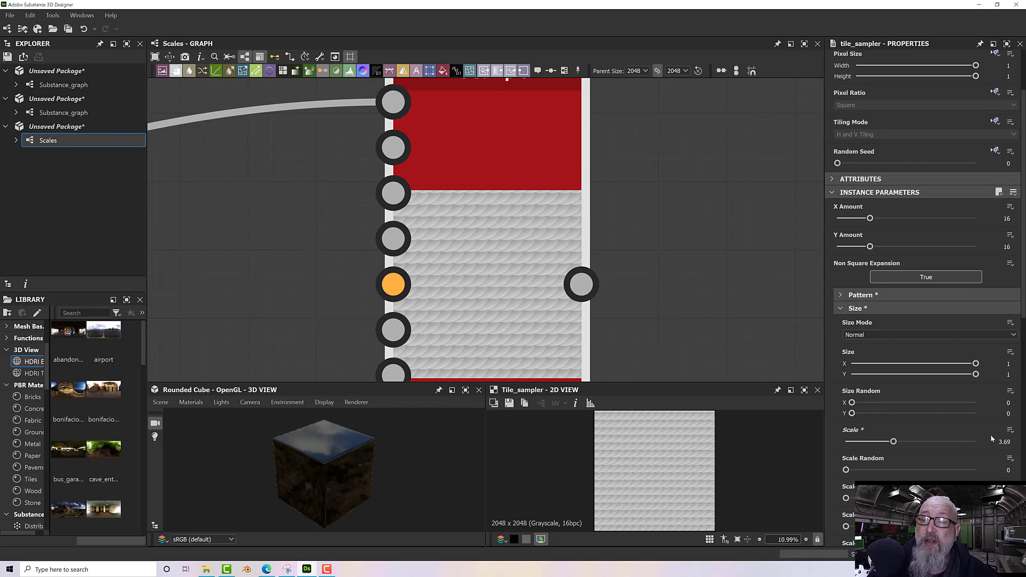
click(1011, 441)
text(1)
key(Return)
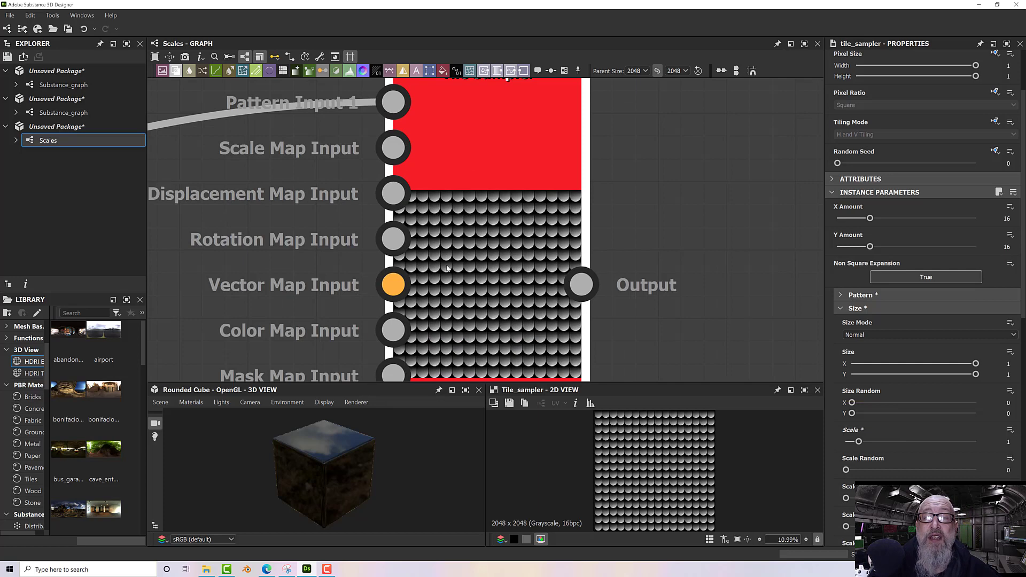
Set the Tile Sampler's scale to 1.25 so the scales overlap
double_click(1008, 443)
text(1.25)
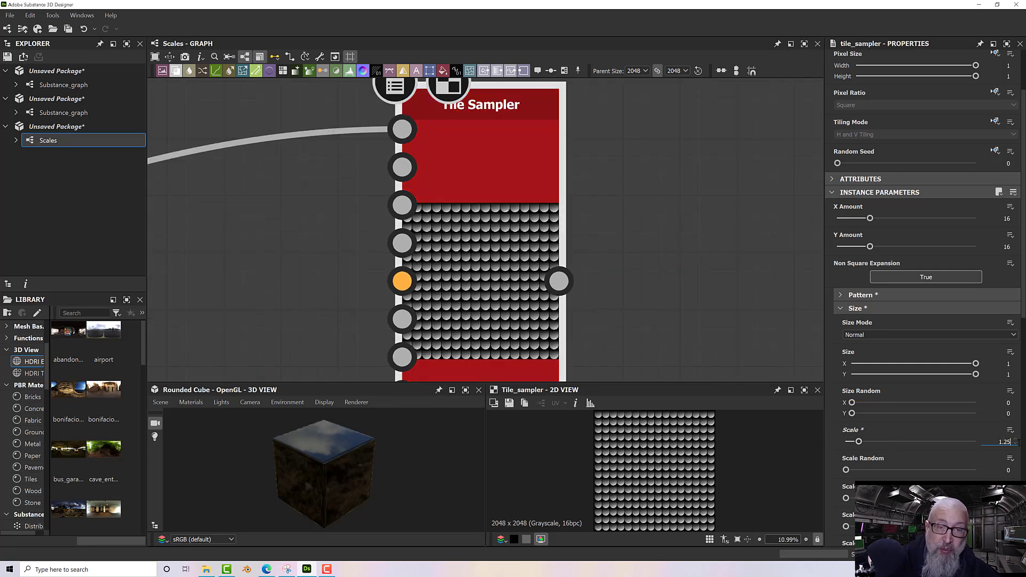
key(Return)
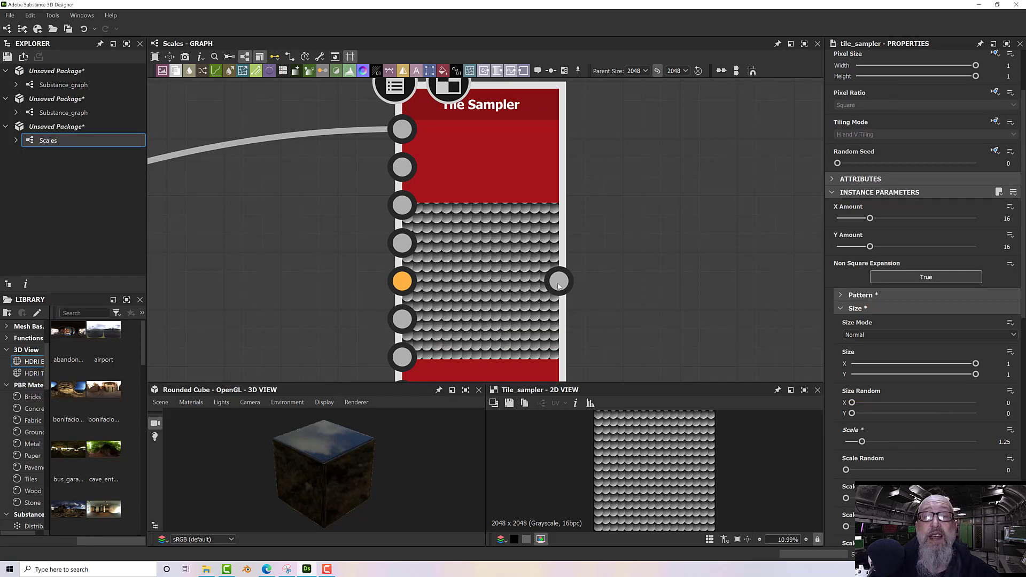
scroll(558, 286, up, 2)
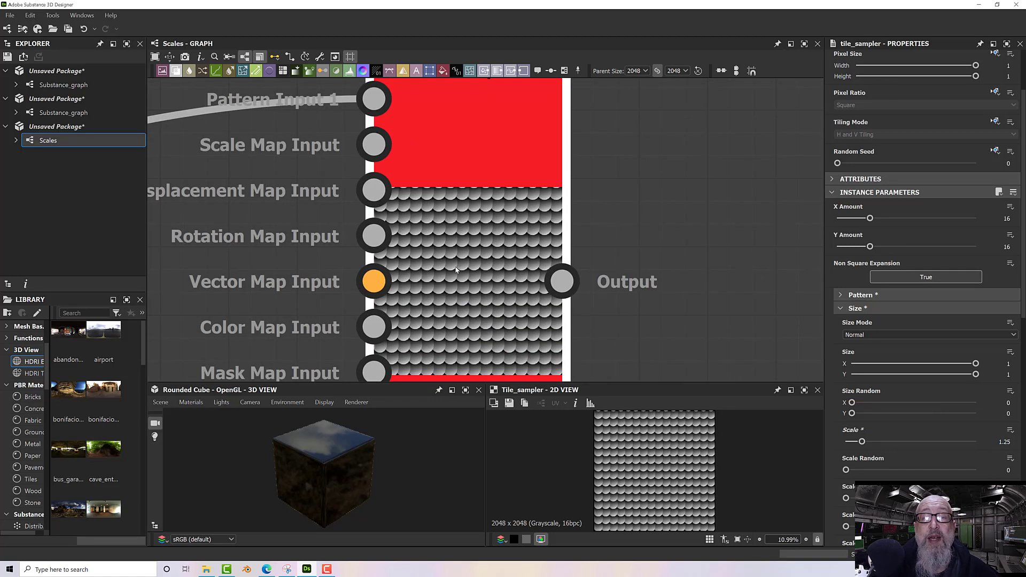
Set the Tile Sampler's scale to 1.5
double_click(1014, 441)
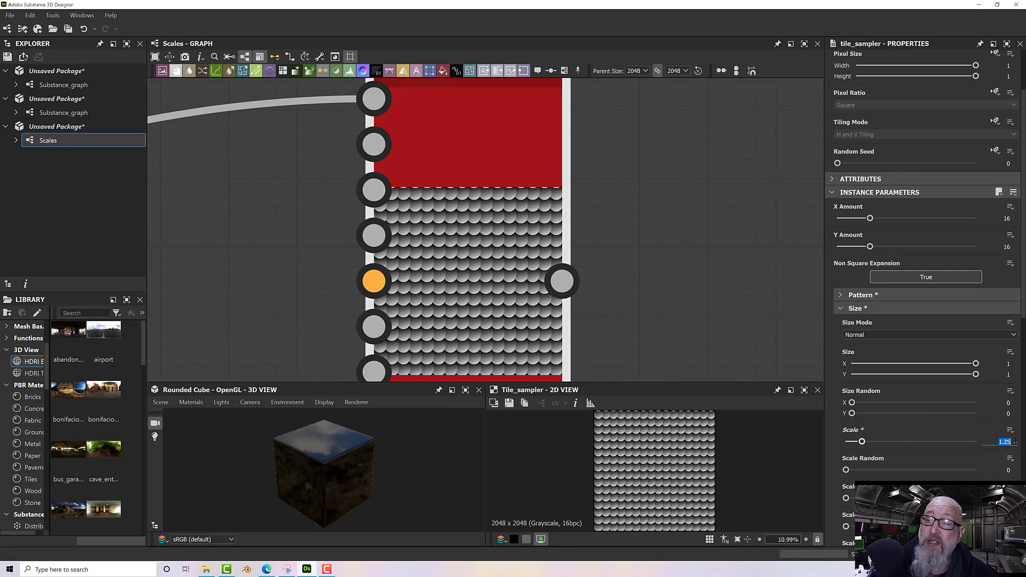
text(1.5)
key(Return)
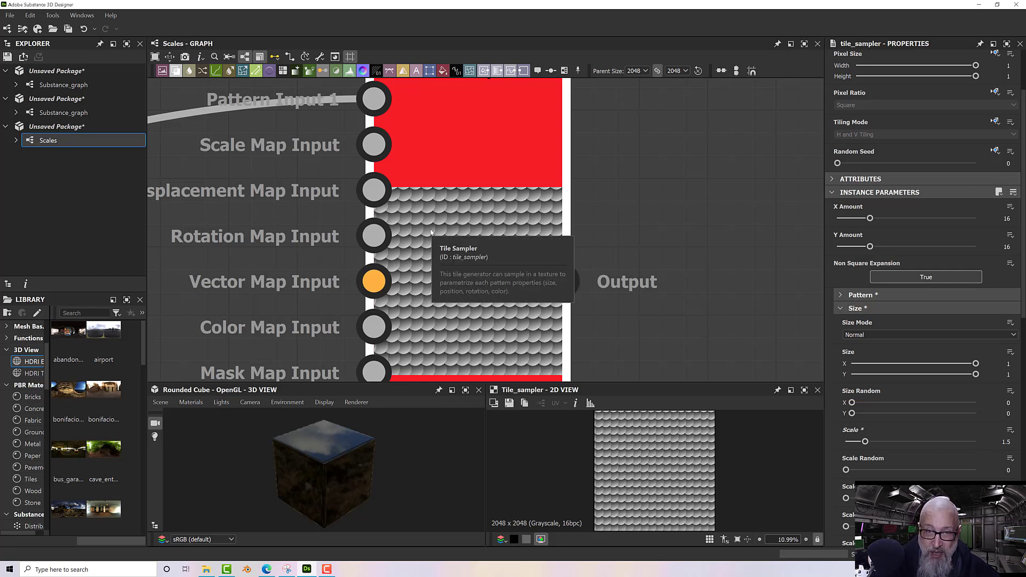
Try feeding the unshaded scale shape from the Transformation 2D before the Shading frame into the Tile Sampler's Pattern Input 1
scroll(297, 227, down, 6)
middle_drag(294, 230, 631, 249)
scroll(587, 246, up, 1)
scroll(602, 249, down, 2)
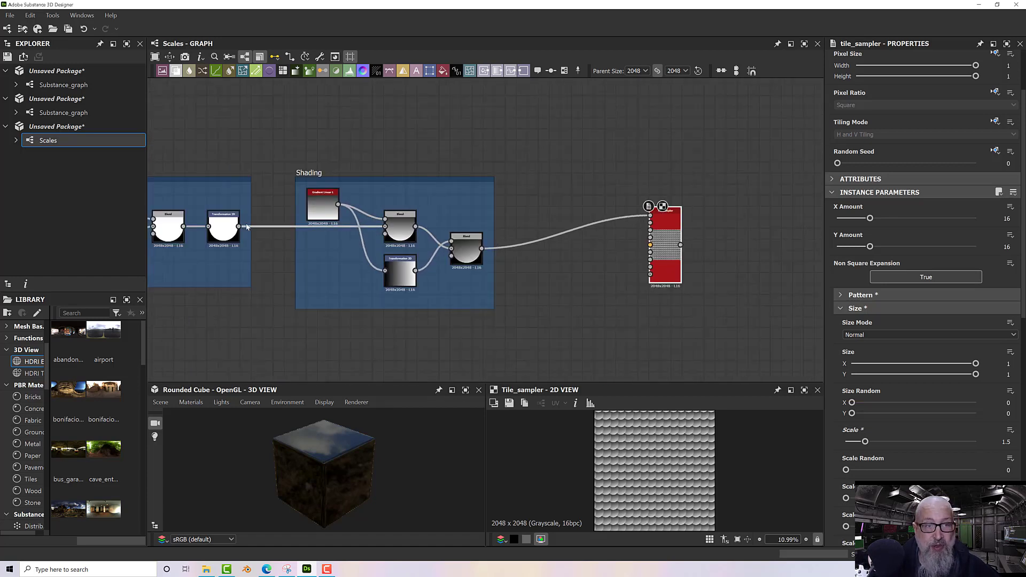
drag(238, 226, 649, 216)
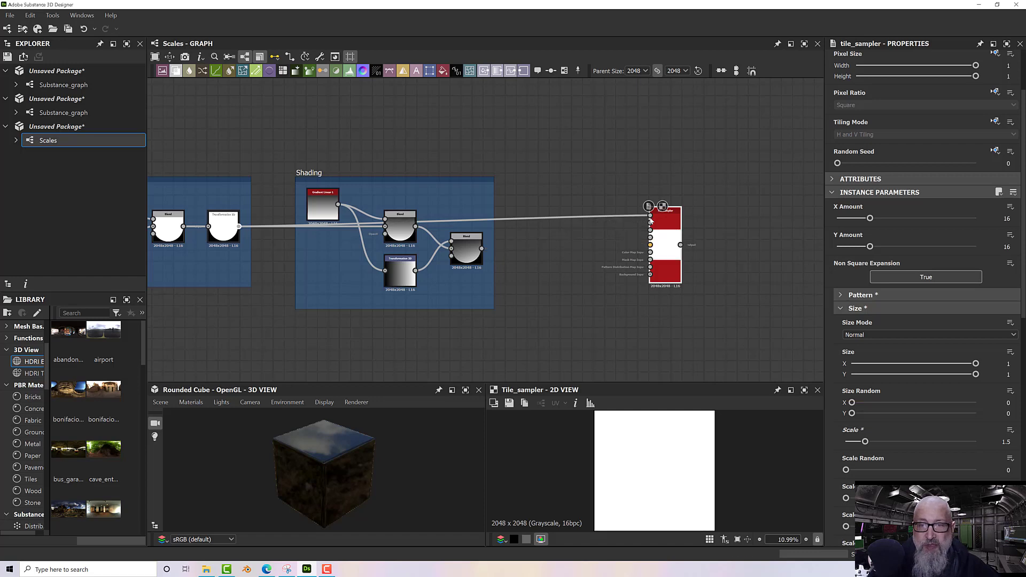
scroll(652, 209, up, 6)
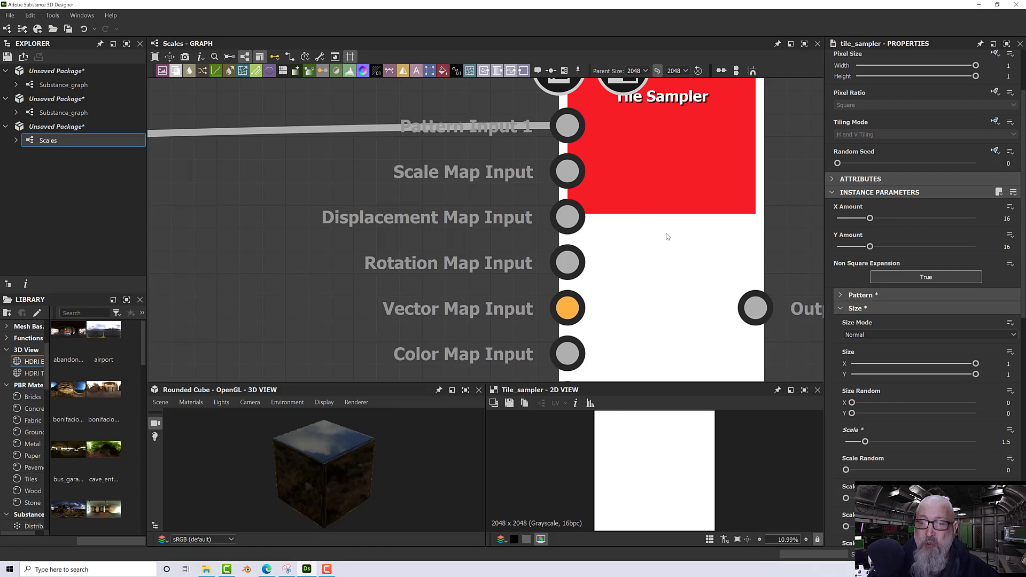
scroll(492, 203, down, 4)
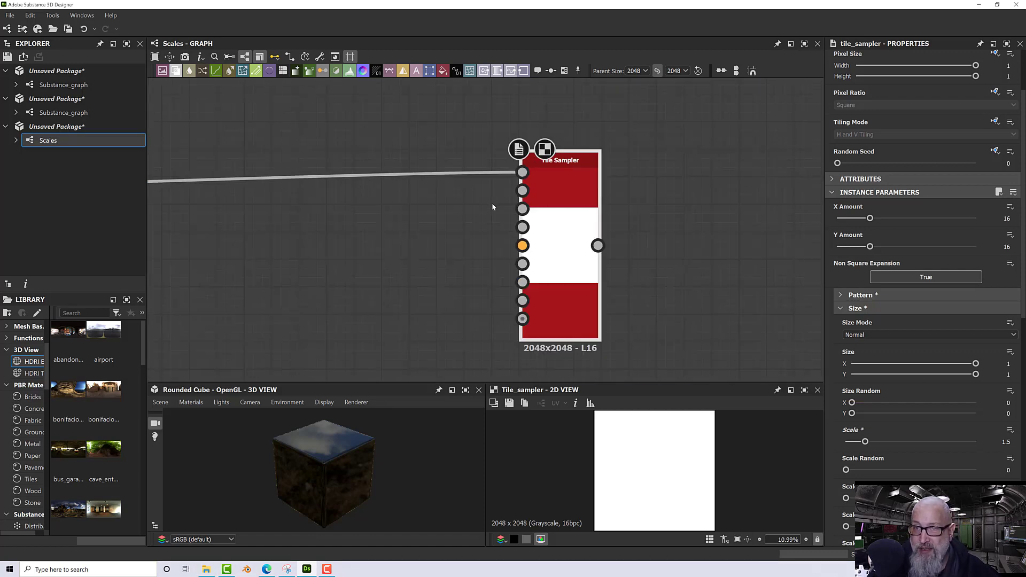
Reconnect the Shading frame's last Blend to the Tile Sampler's Pattern Input 1
scroll(489, 207, up, 1)
scroll(438, 219, down, 5)
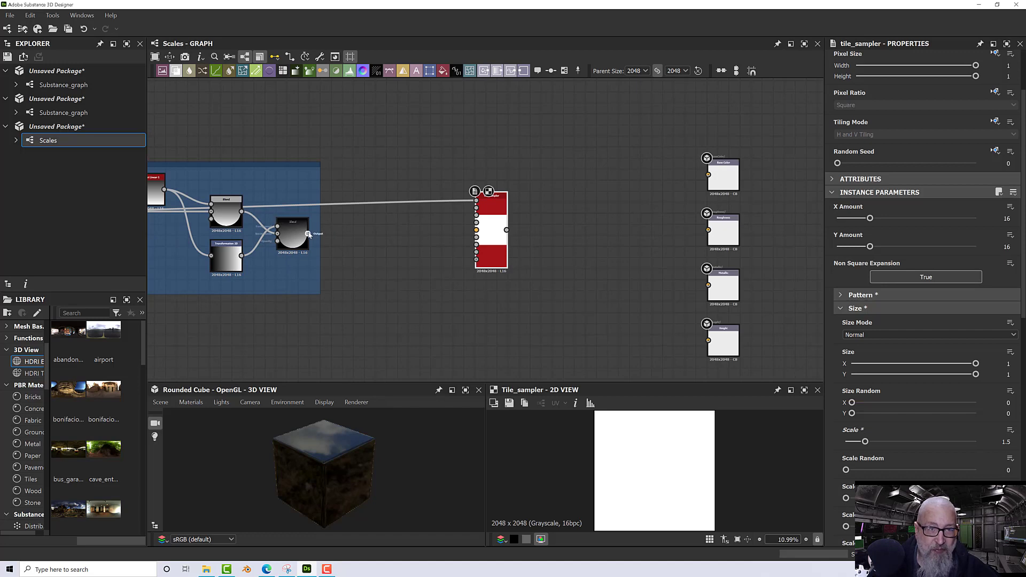
drag(307, 233, 492, 198)
scroll(492, 198, up, 8)
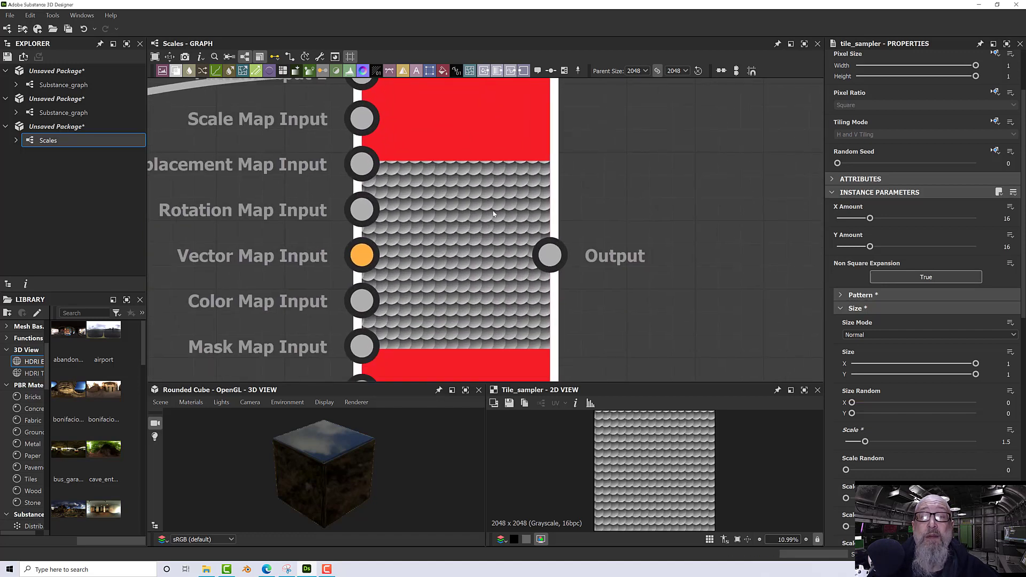
Try the Add/Sub blending mode in the Tile Sampler's color settings and examine the tiled scales
scroll(887, 434, down, 5)
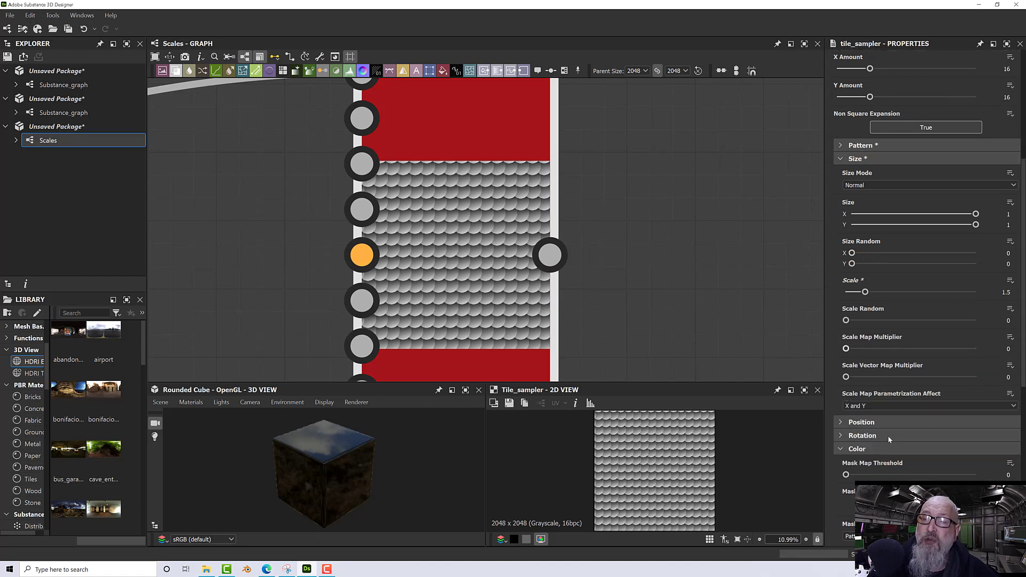
scroll(887, 435, down, 1)
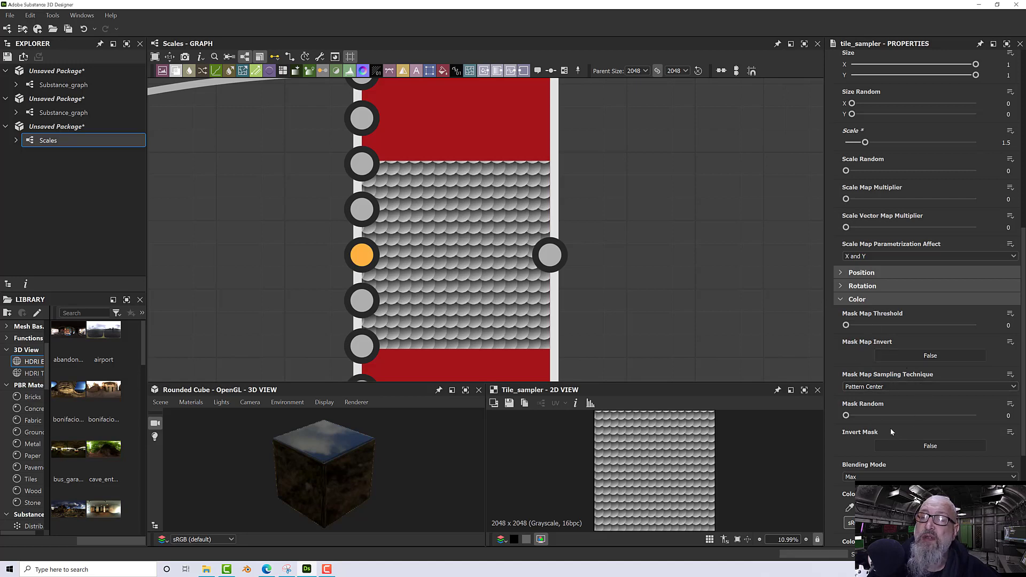
scroll(890, 428, down, 1)
click(861, 413)
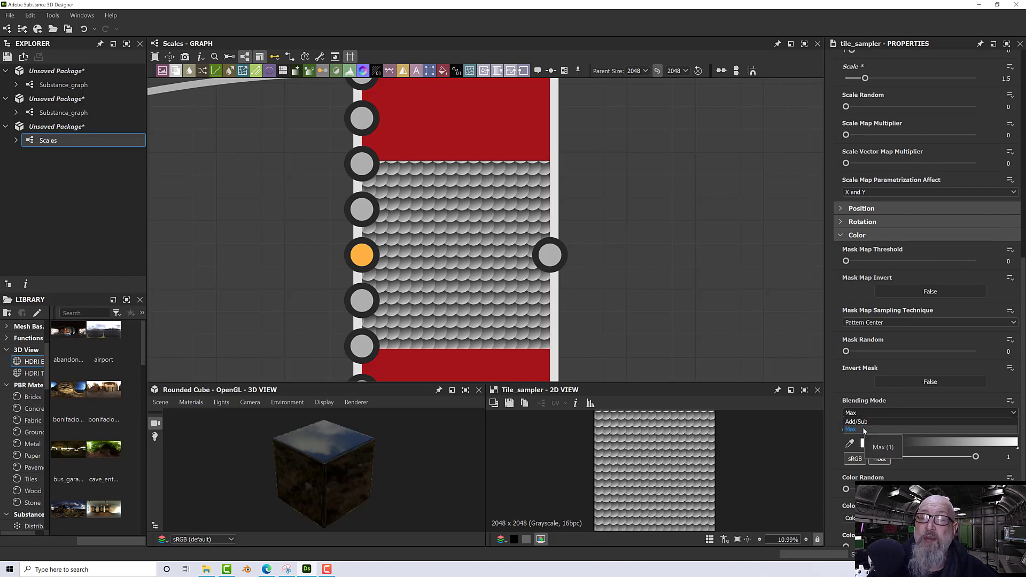
click(862, 422)
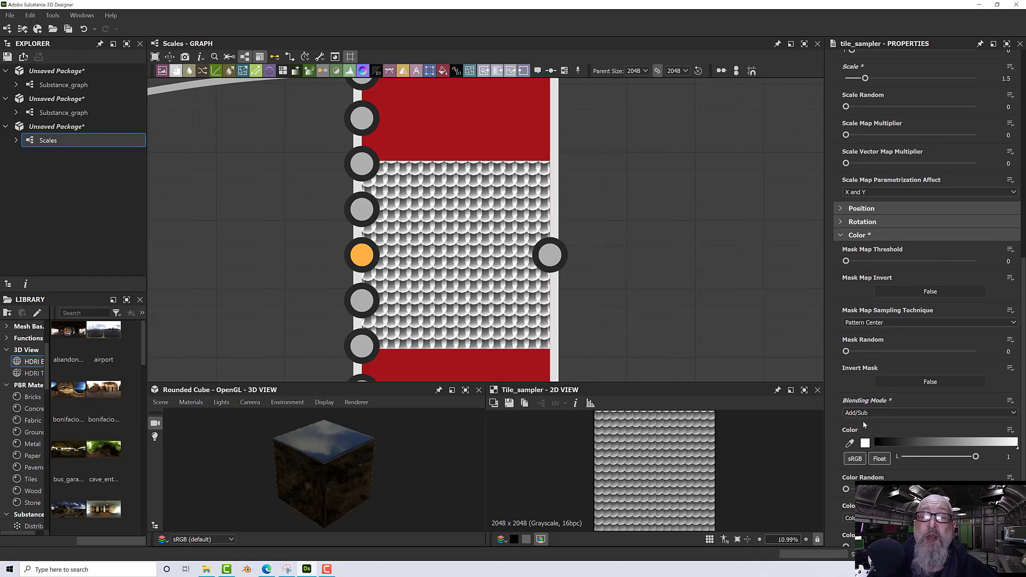
scroll(513, 305, down, 1)
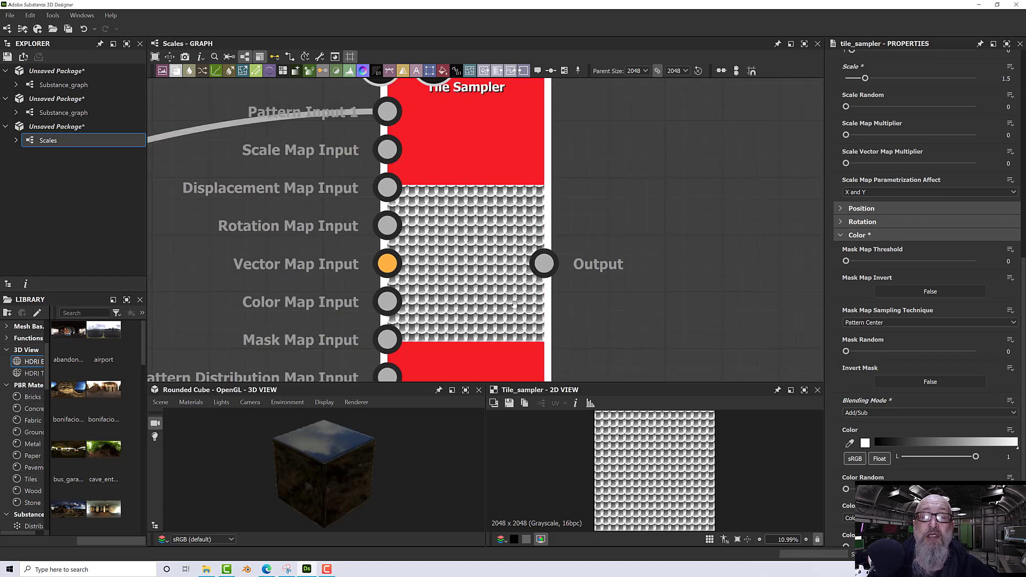
middle_drag(513, 275, 513, 306)
scroll(513, 306, up, 1)
scroll(514, 308, down, 1)
scroll(513, 308, up, 1)
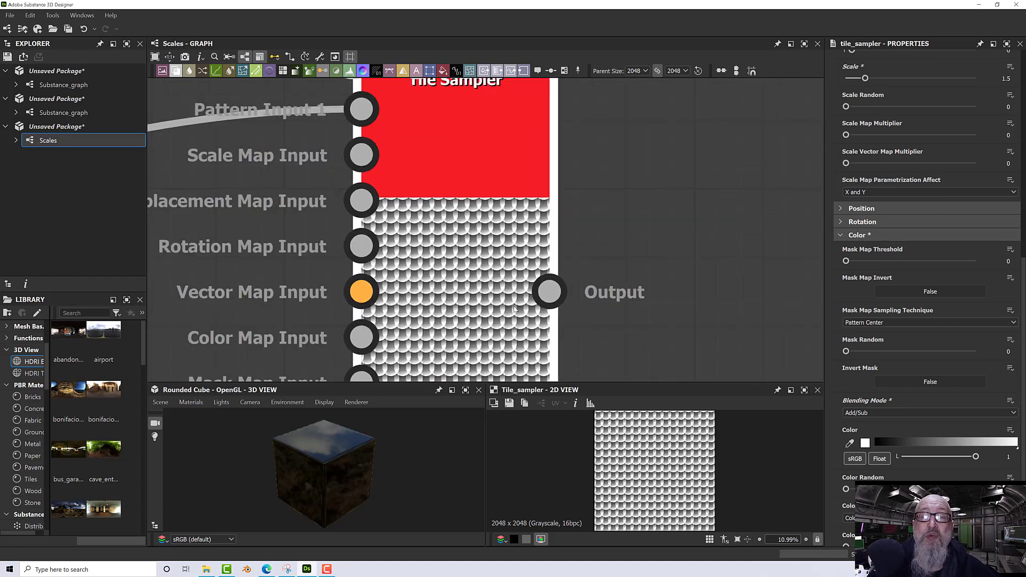
scroll(514, 309, down, 1)
scroll(514, 310, up, 1)
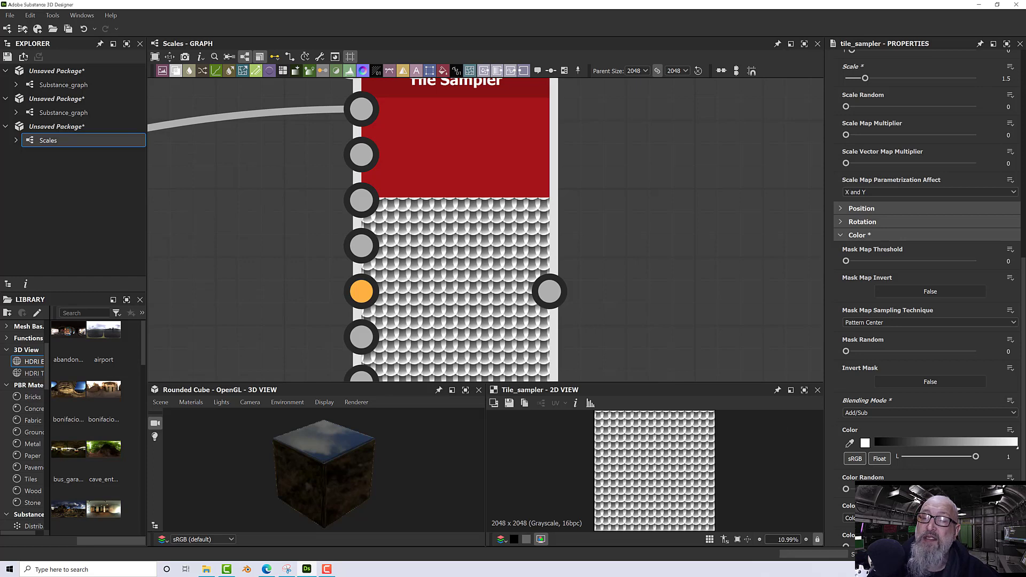
Set the Tile Sampler's blending mode back to Max
click(858, 413)
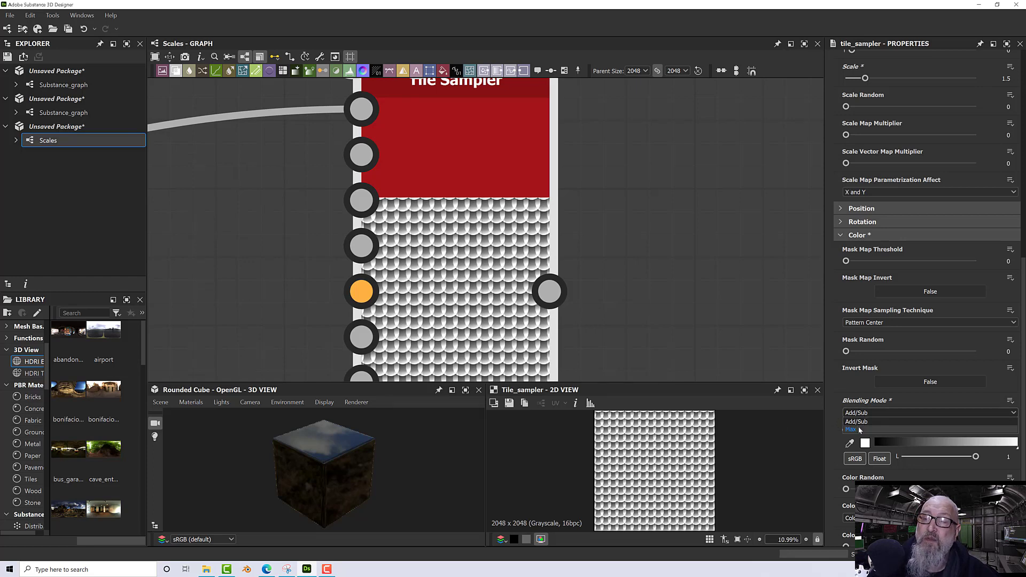
click(858, 429)
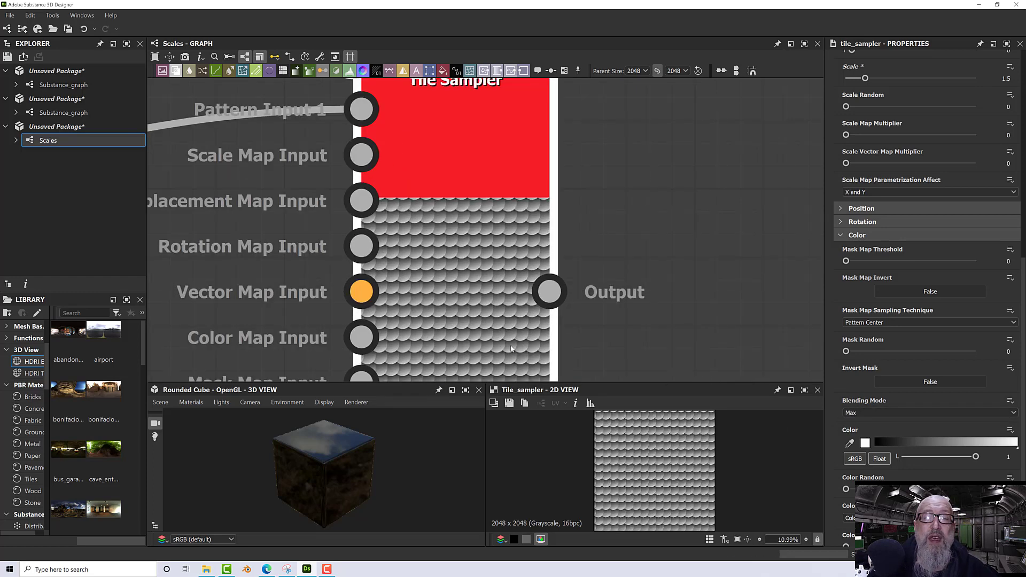
scroll(511, 349, down, 10)
middle_drag(569, 321, 626, 258)
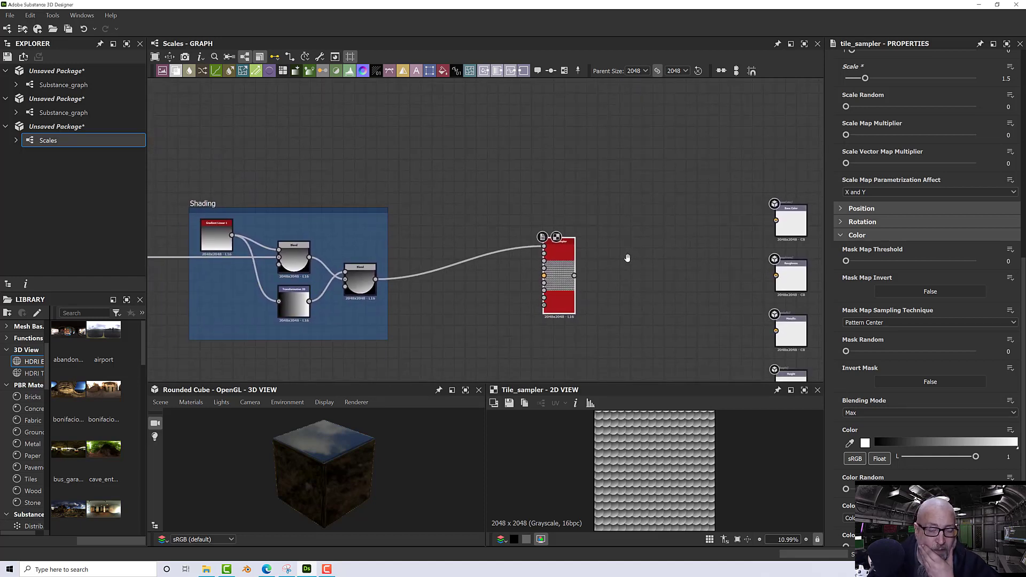
scroll(578, 283, up, 10)
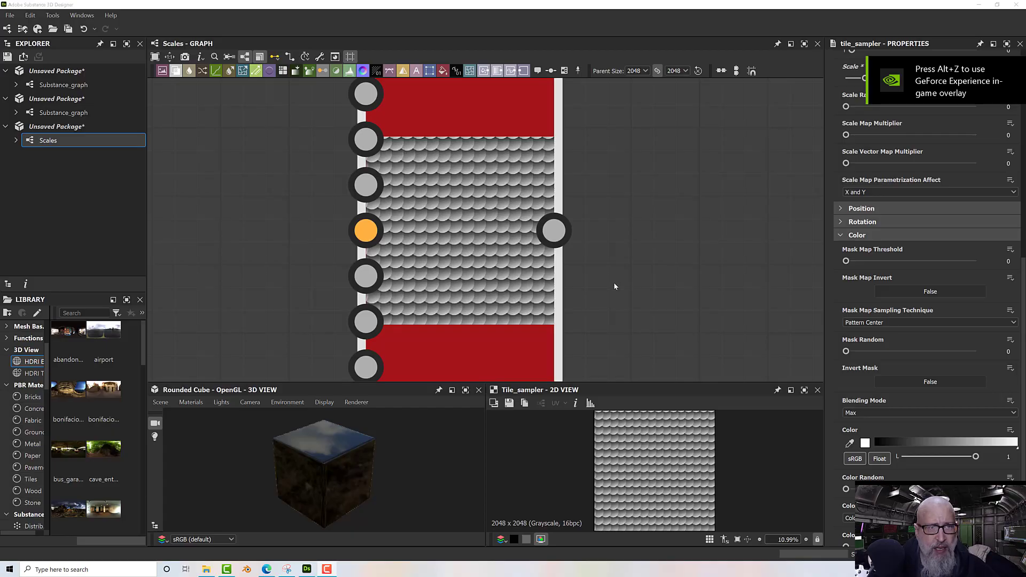
Connect the Tile Sampler's output to the Base Color output and inspect the scales on the rounded cube in the 3D view
scroll(615, 282, down, 6)
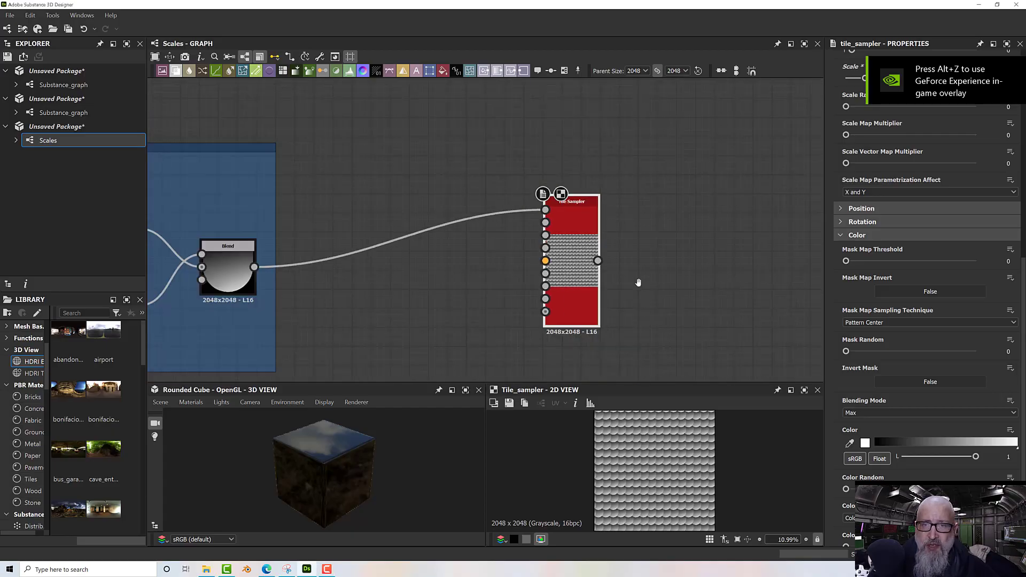
middle_drag(636, 282, 466, 250)
scroll(467, 250, down, 2)
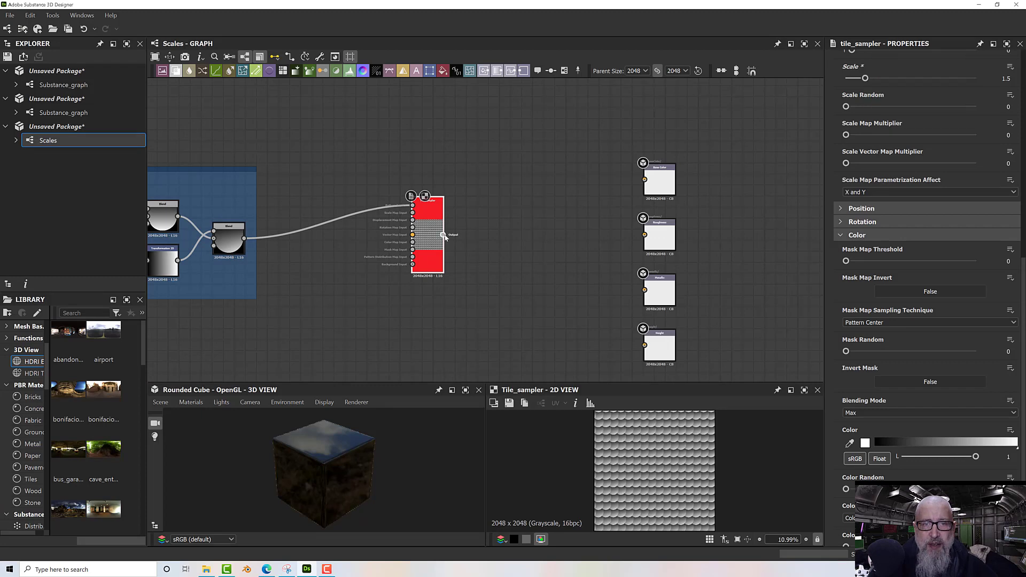
drag(443, 234, 644, 180)
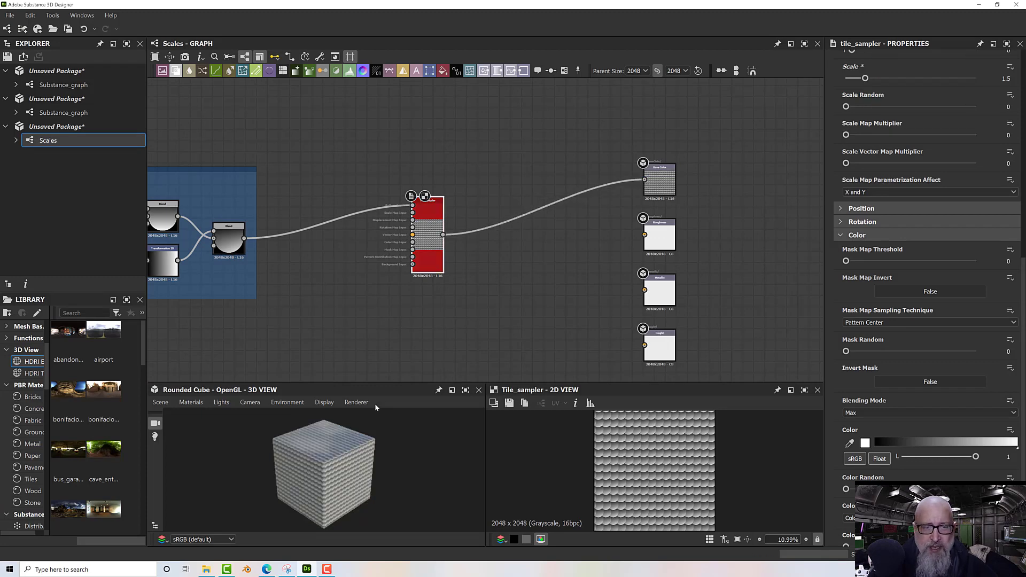
scroll(338, 461, up, 6)
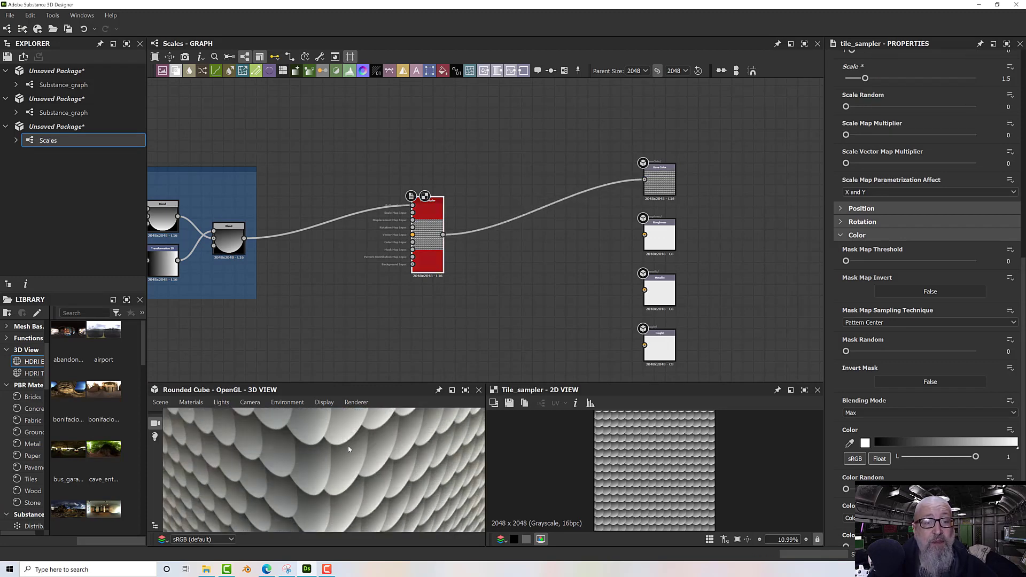
drag(348, 449, 329, 417)
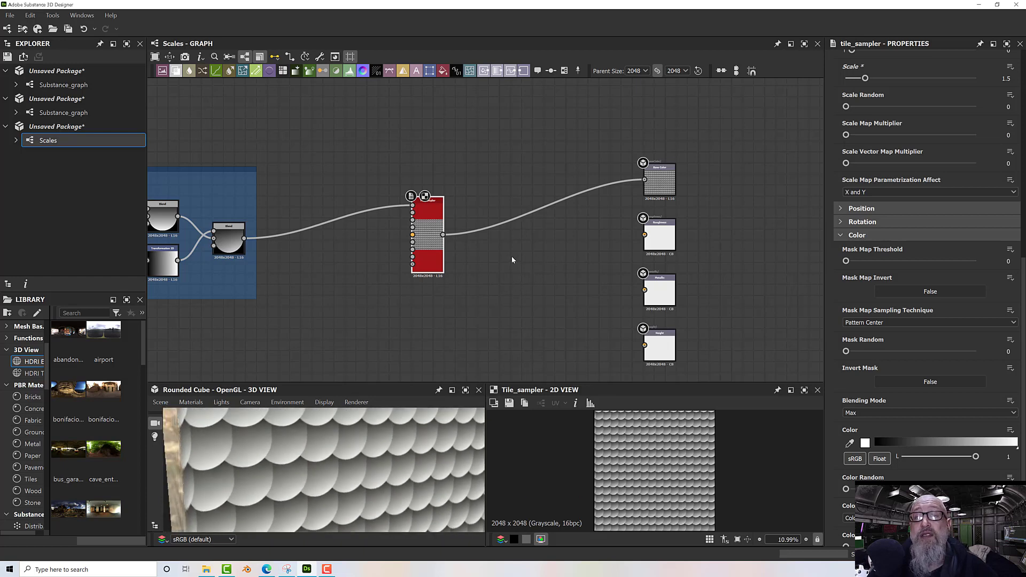
scroll(309, 442, down, 4)
drag(305, 441, 325, 466)
scroll(325, 466, up, 4)
scroll(325, 467, up, 2)
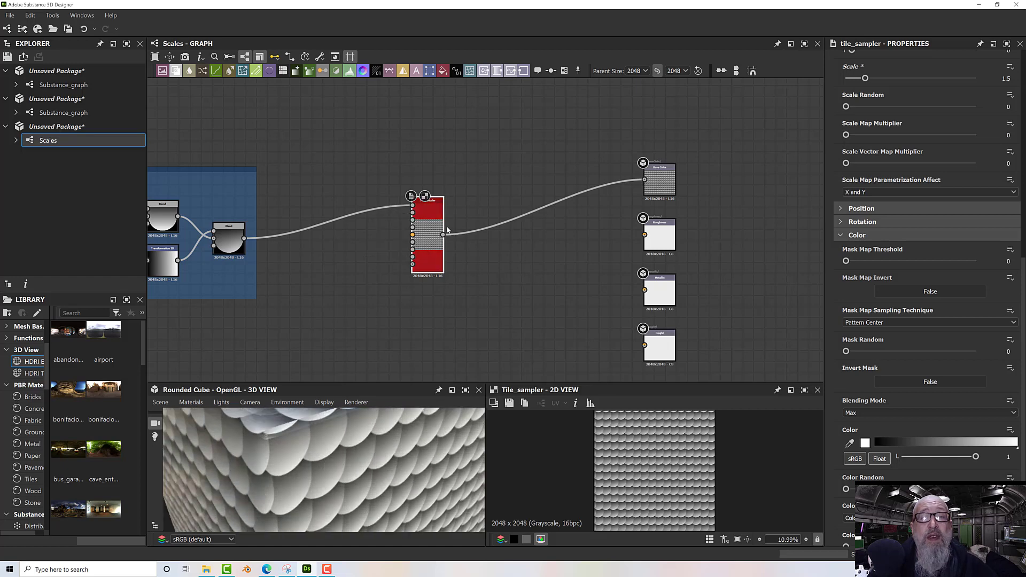
Set the Tile Sampler's Pattern Input Number to 2
scroll(435, 222, up, 4)
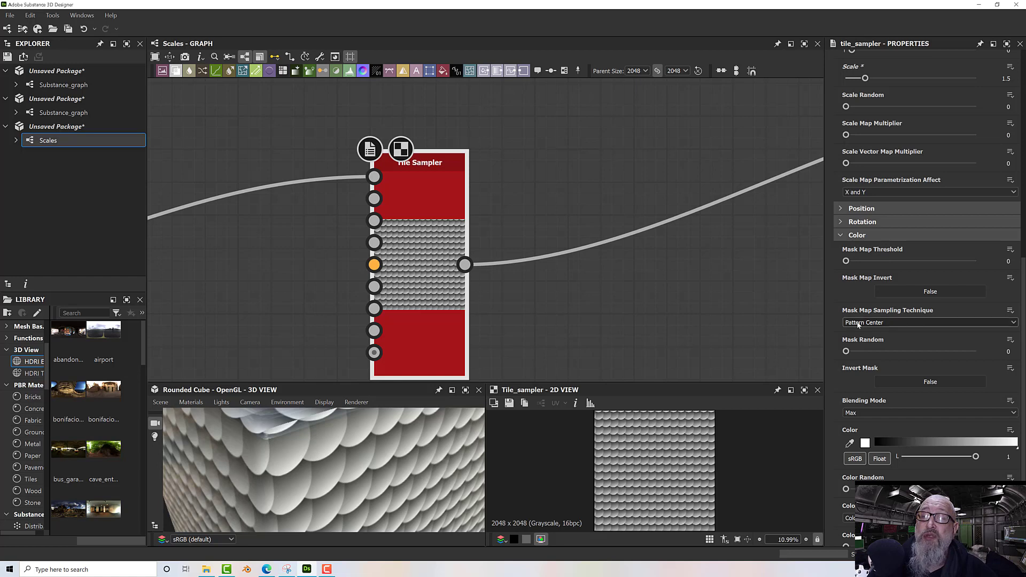
scroll(846, 259, up, 6)
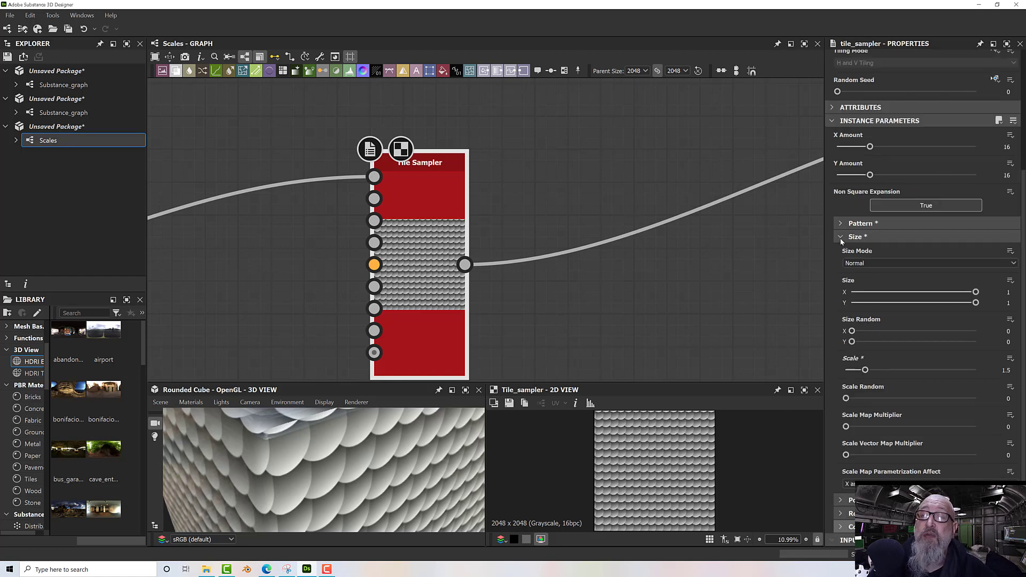
scroll(834, 193, up, 3)
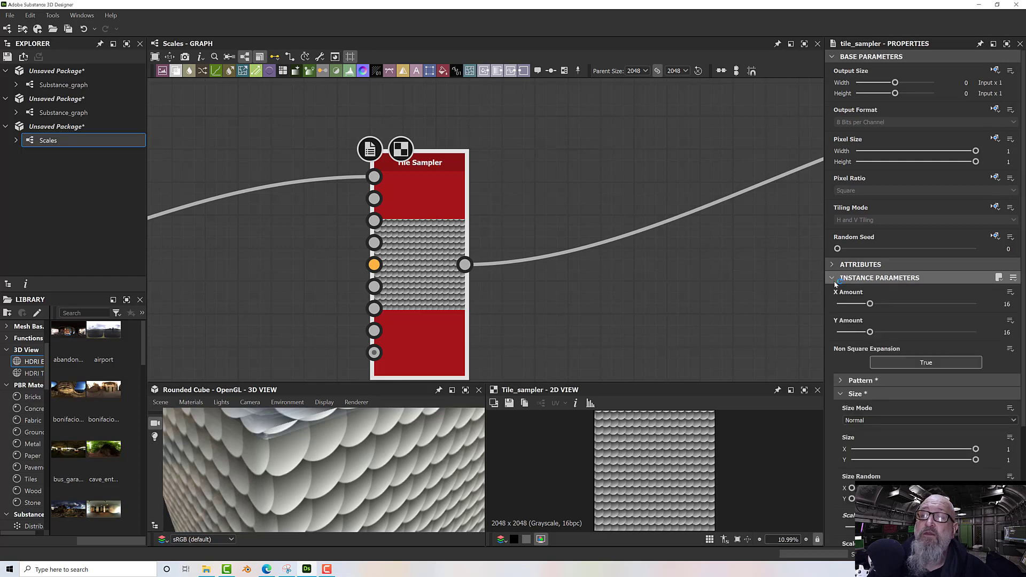
click(841, 393)
click(840, 380)
scroll(851, 364, down, 2)
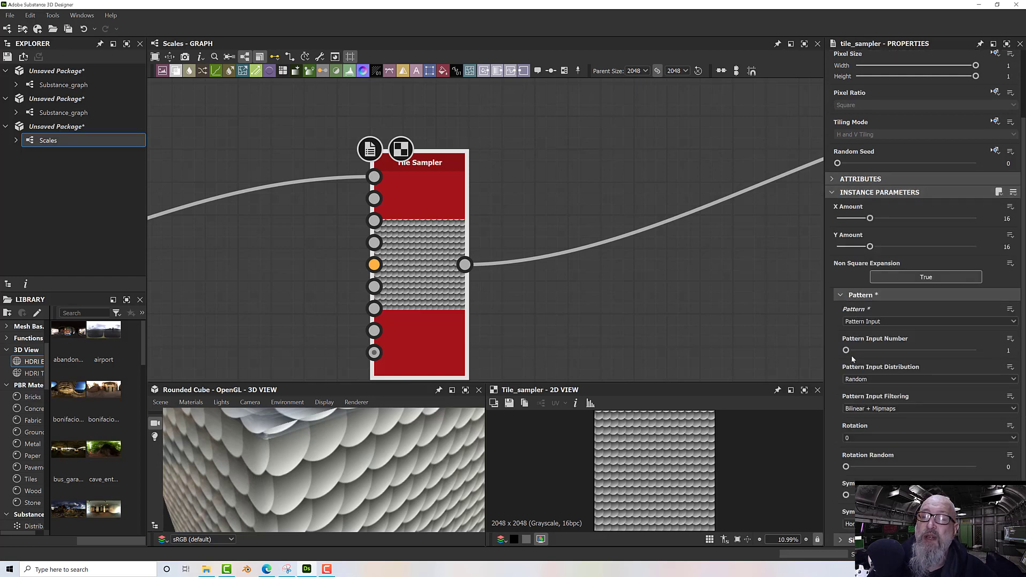
scroll(860, 352, down, 1)
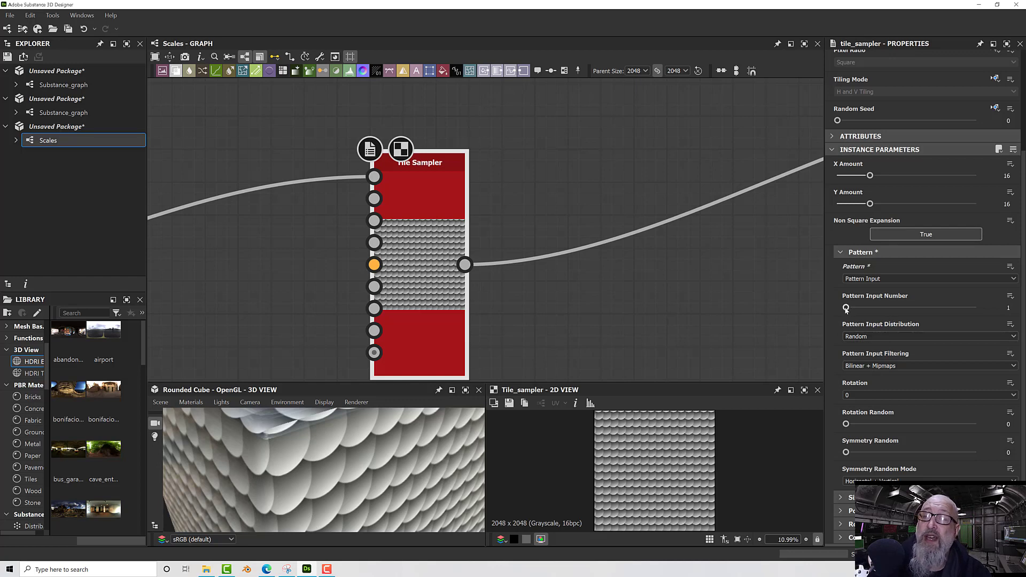
drag(846, 309, 871, 308)
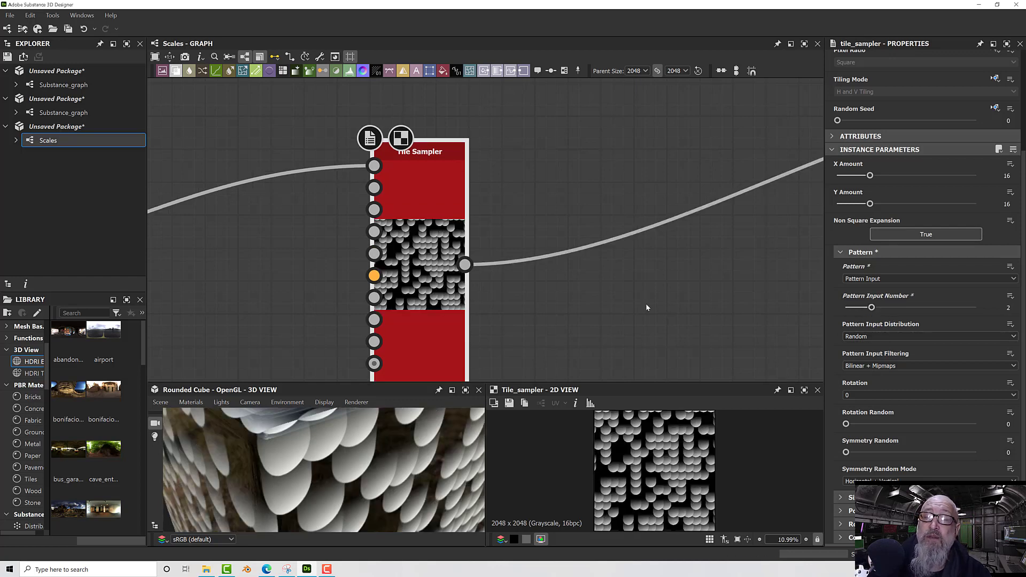
Connect the unshaded scale's Transformation 2D to the Tile Sampler's second pattern input and inspect the mixed pattern
scroll(422, 290, down, 6)
middle_drag(526, 288, 691, 293)
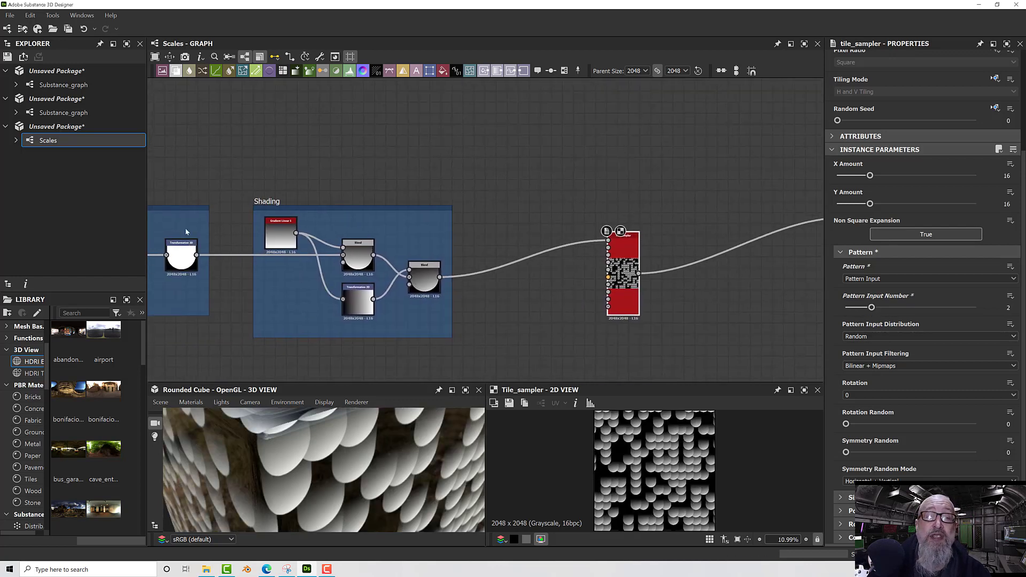
drag(198, 255, 608, 248)
scroll(620, 303, up, 1)
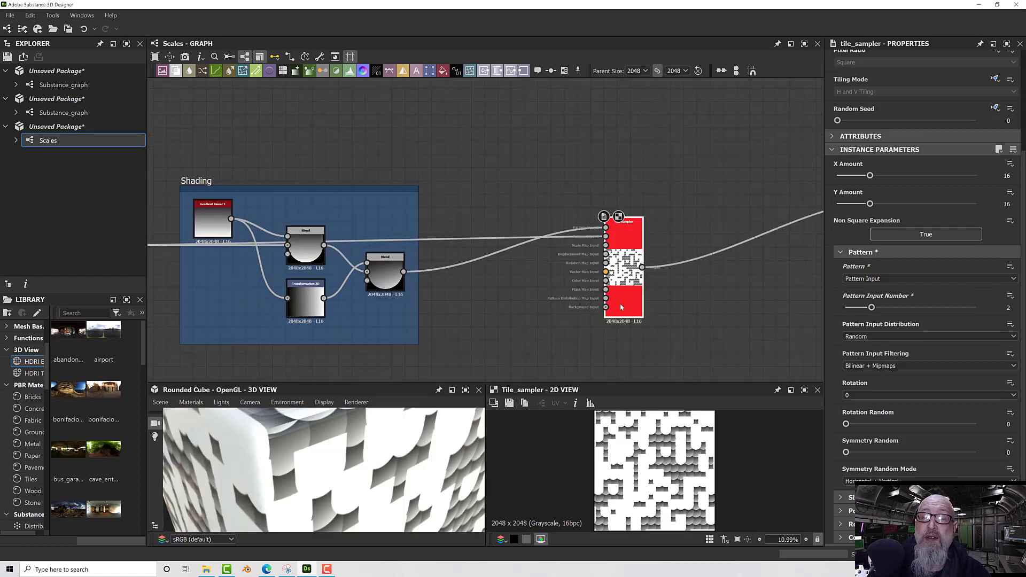
scroll(620, 303, up, 4)
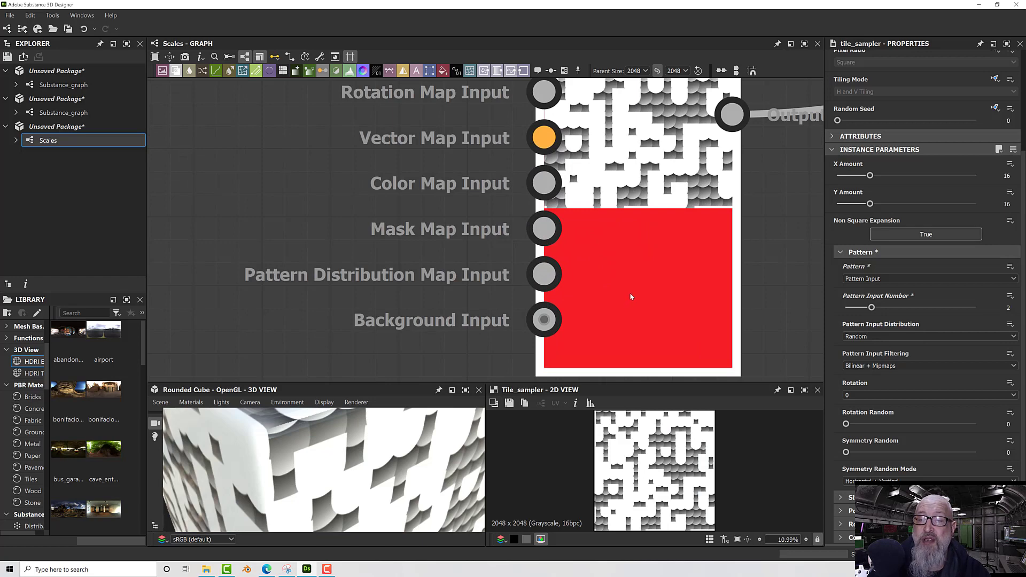
middle_drag(629, 295, 562, 342)
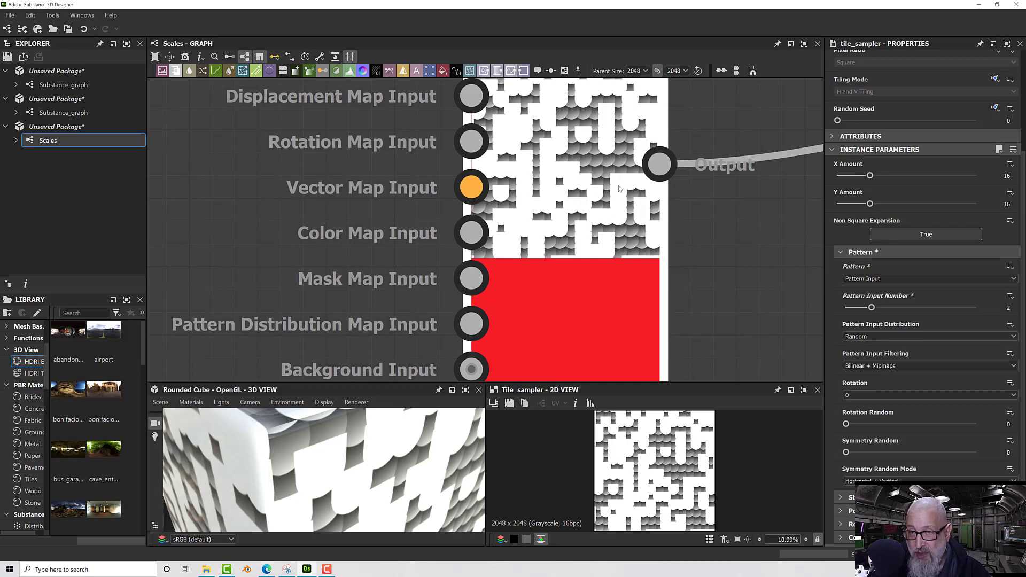
Remove the connection from the Base Shape's final Transformation 2D to the Tile Sampler's second pattern input
scroll(331, 221, down, 5)
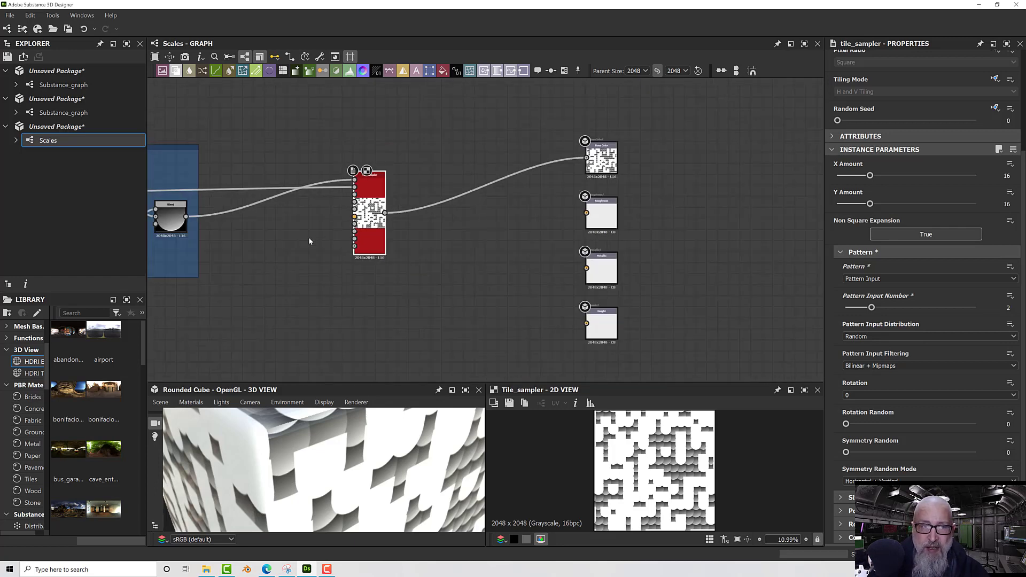
middle_drag(309, 239, 531, 244)
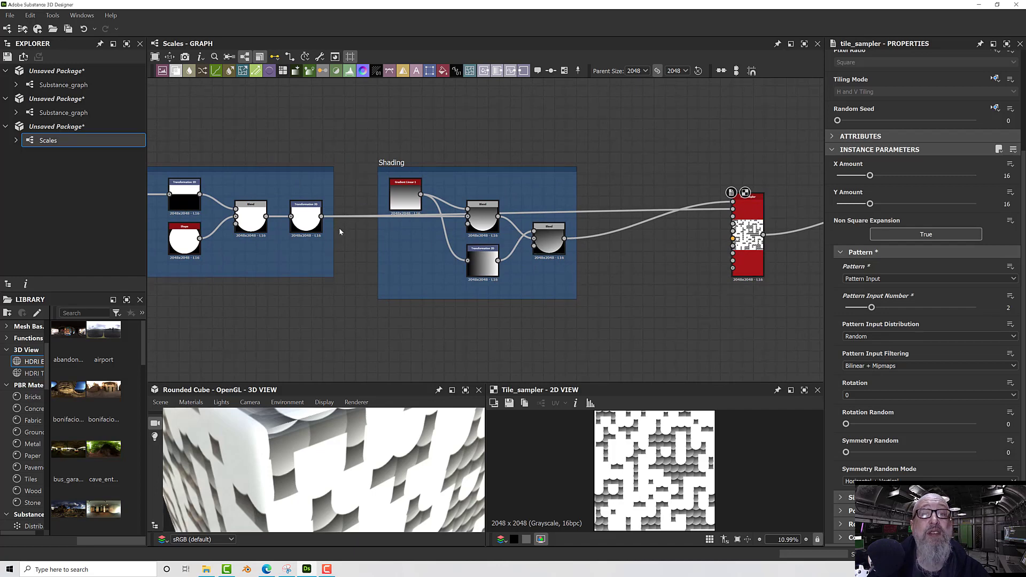
click(305, 212)
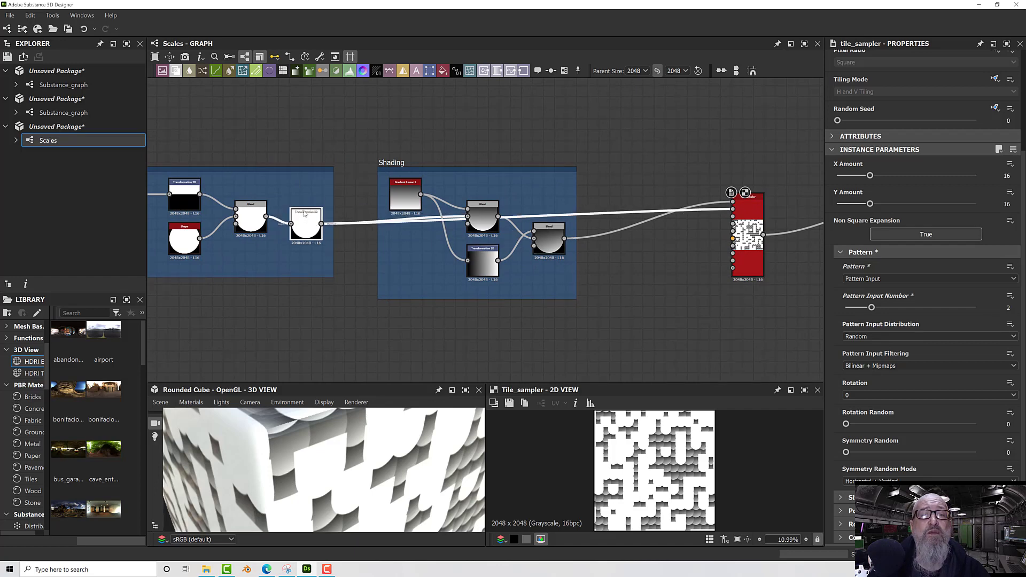
click(661, 212)
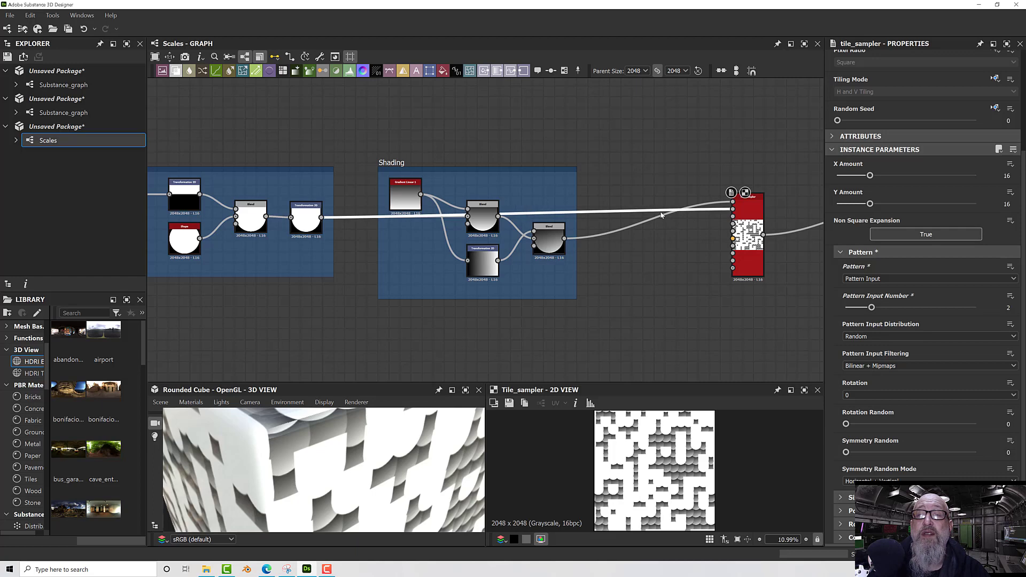
key(Delete)
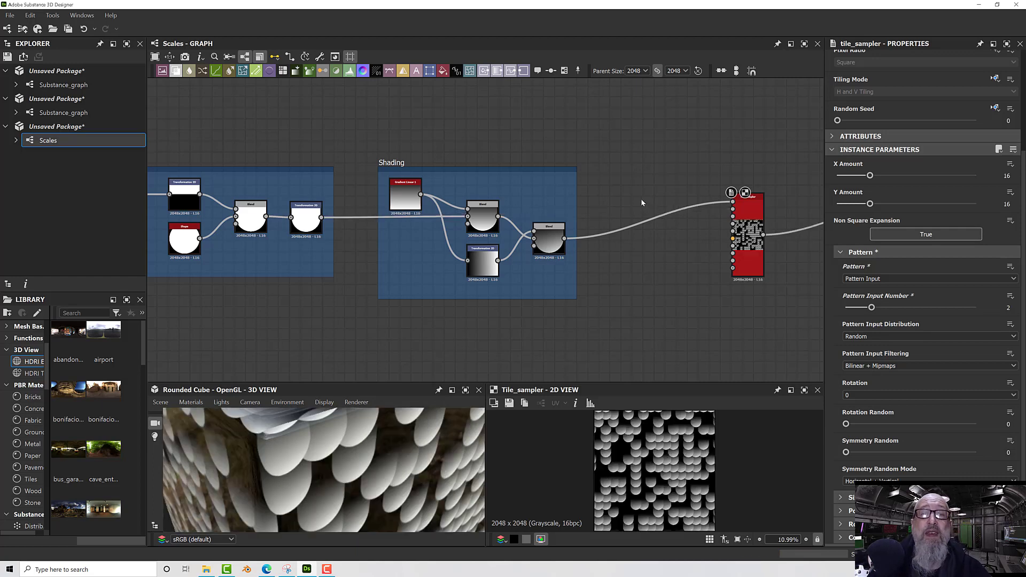
Try to duplicate the Shading frame with its nodes and place the copy below the original frame
middle_drag(395, 155, 489, 136)
drag(456, 132, 691, 313)
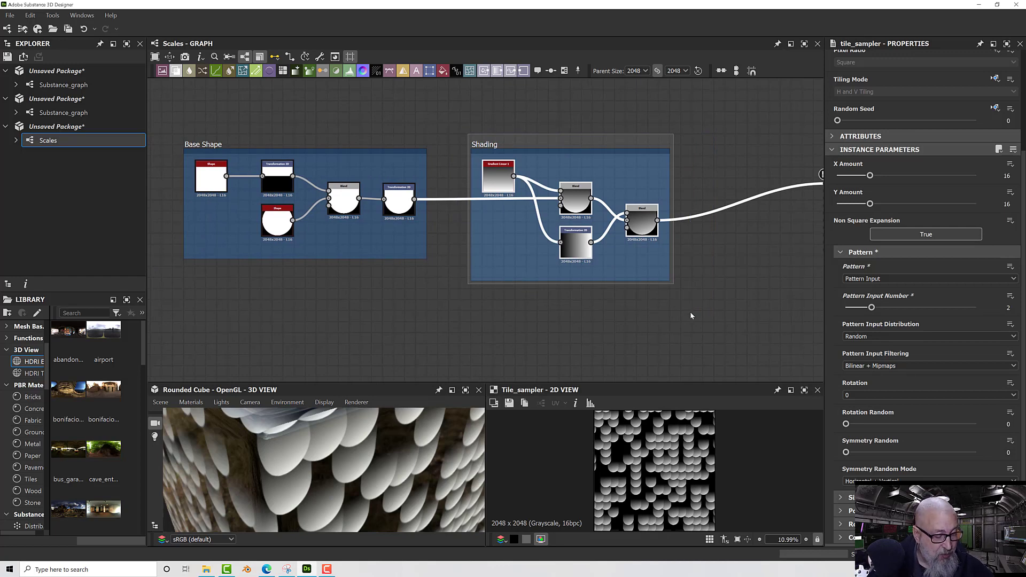
key(ctrl+v)
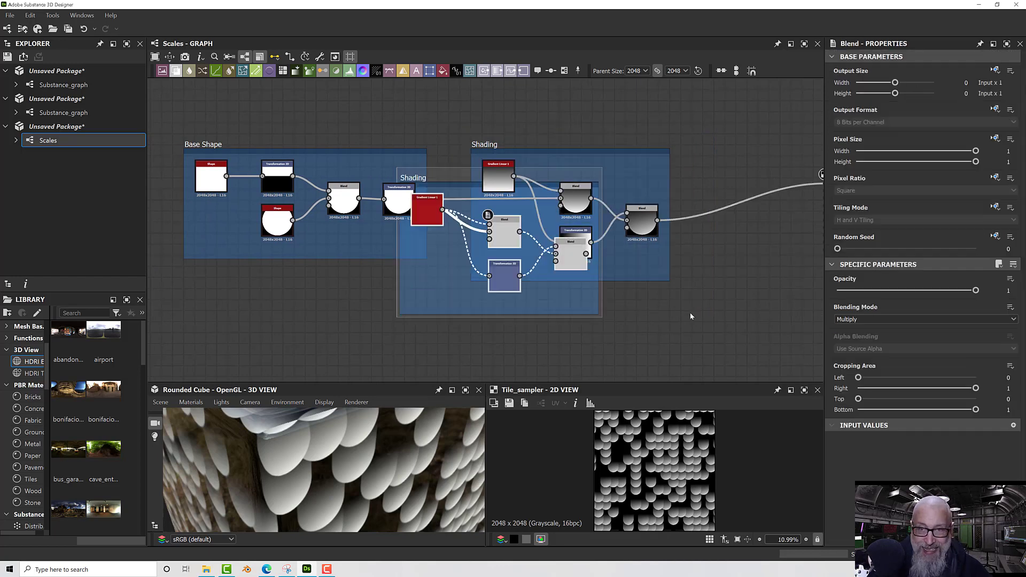
mouse_move(464, 180)
mouse_down()
mouse_move(556, 311)
mouse_move(536, 310)
mouse_move(545, 312)
mouse_up()
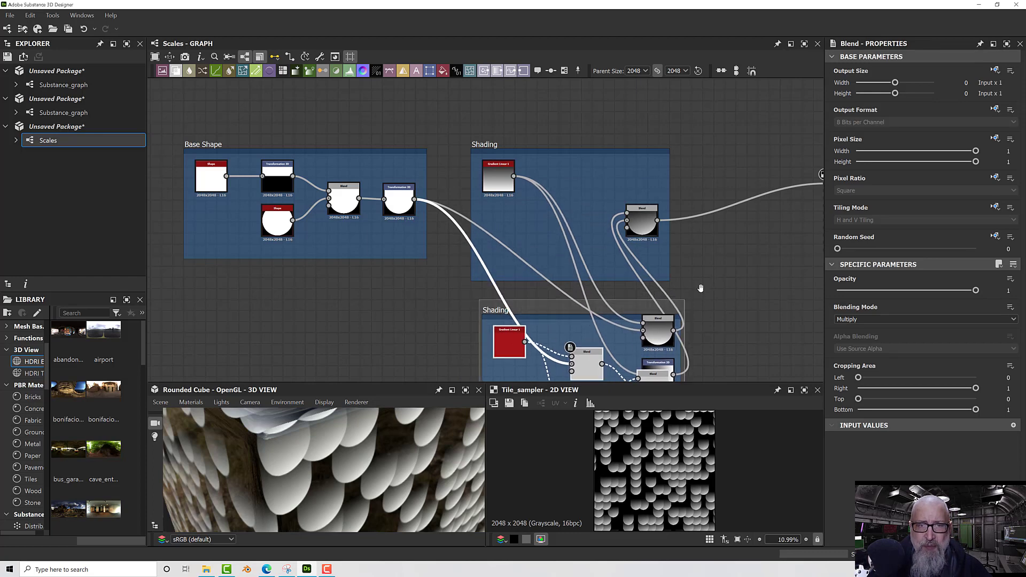
middle_drag(699, 288, 693, 234)
click(703, 262)
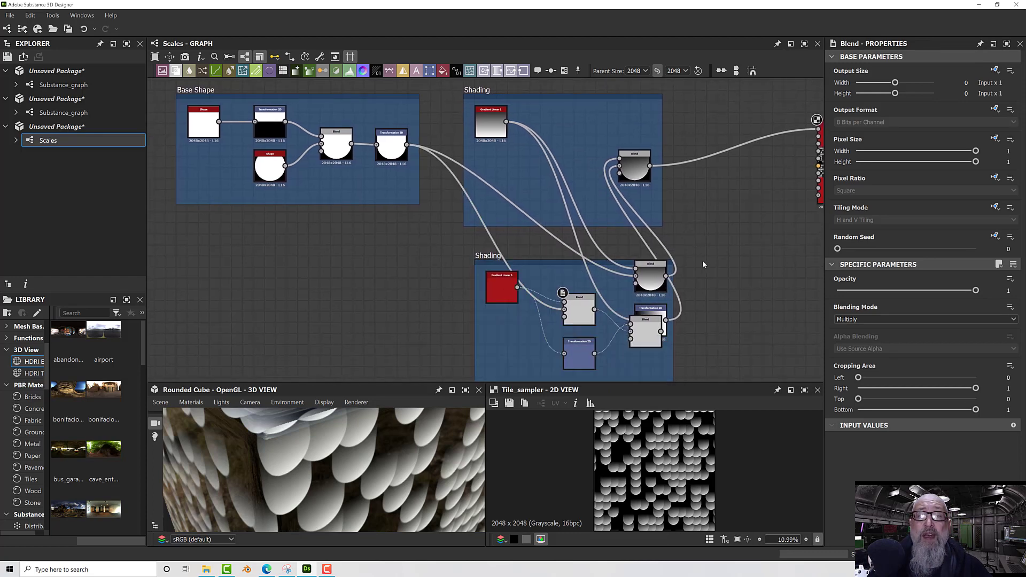
Compute the duplicated gradient, Blend and Transformation 2D nodes in the copied Shading frame and inspect their connections
double_click(501, 288)
double_click(590, 318)
double_click(589, 358)
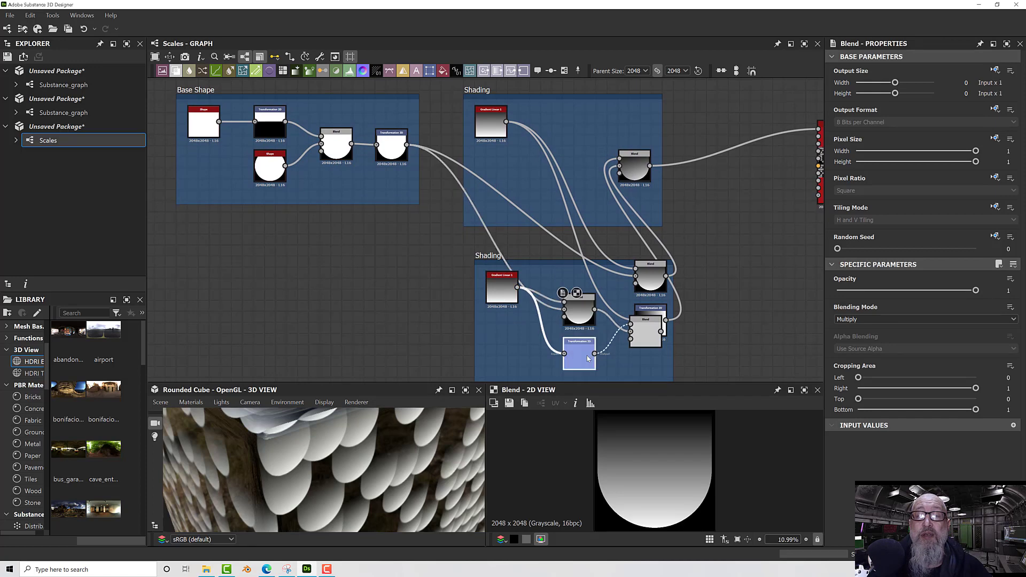
double_click(641, 339)
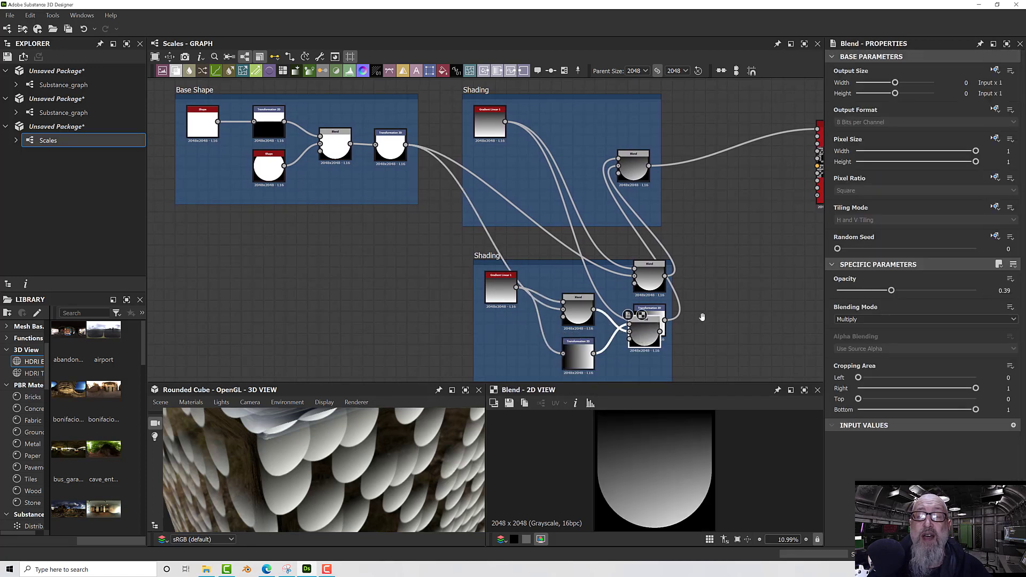
middle_drag(703, 320, 666, 281)
scroll(496, 267, up, 3)
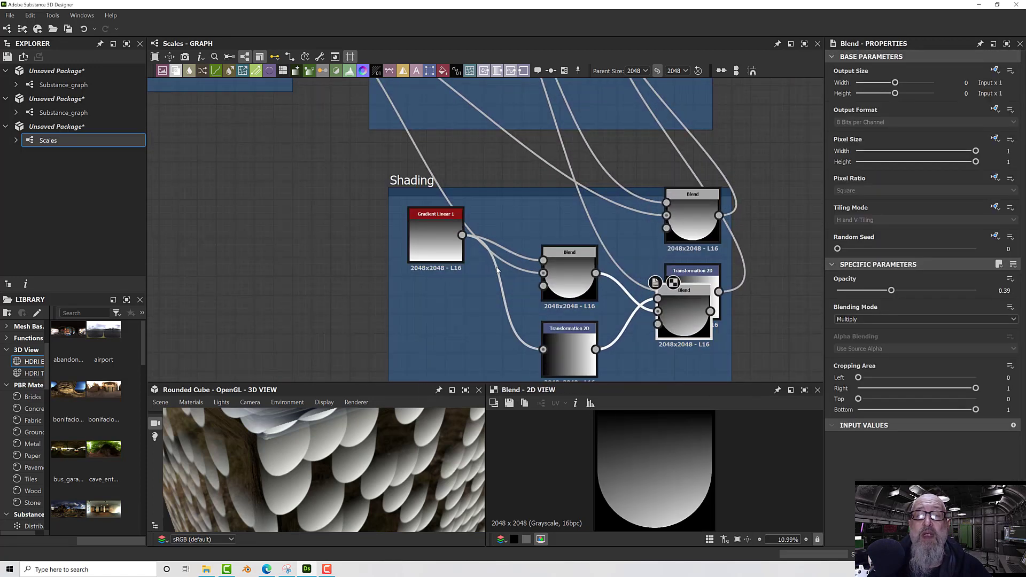
Try moving the displaced Blend node back into the original Shading frame, and undo the frame duplication
scroll(685, 243, down, 4)
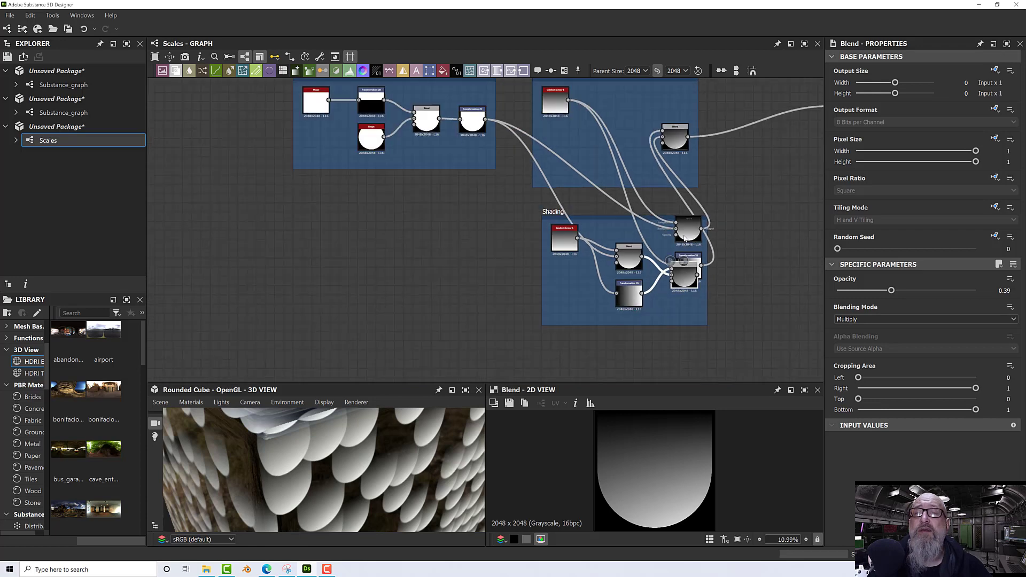
click(688, 233)
mouse_move(689, 232)
mouse_down()
mouse_move(624, 156)
mouse_move(623, 111)
mouse_up()
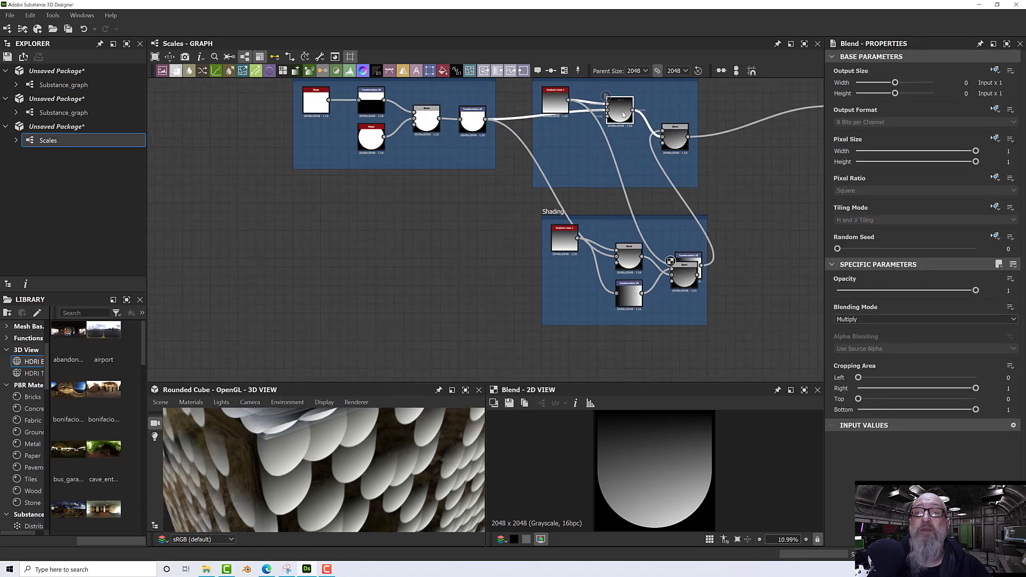
middle_drag(695, 237, 673, 264)
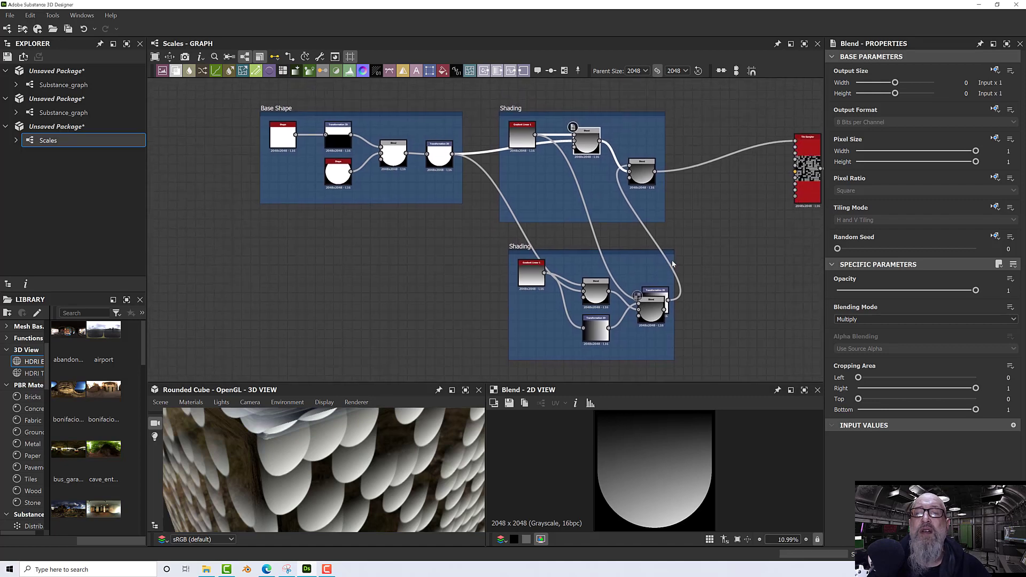
key(ctrl+z)
key(ctrl+z)
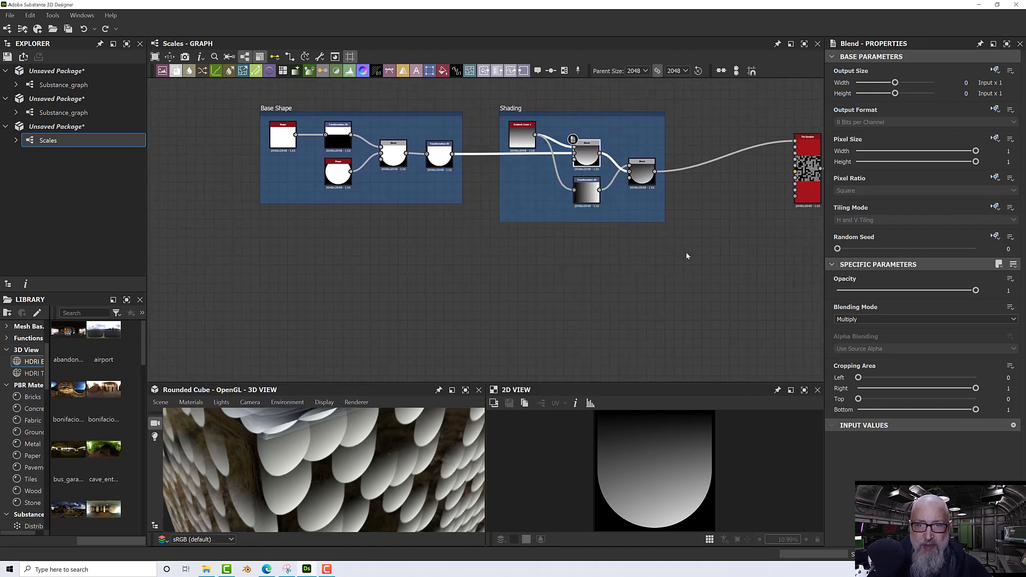
middle_drag(666, 245, 679, 287)
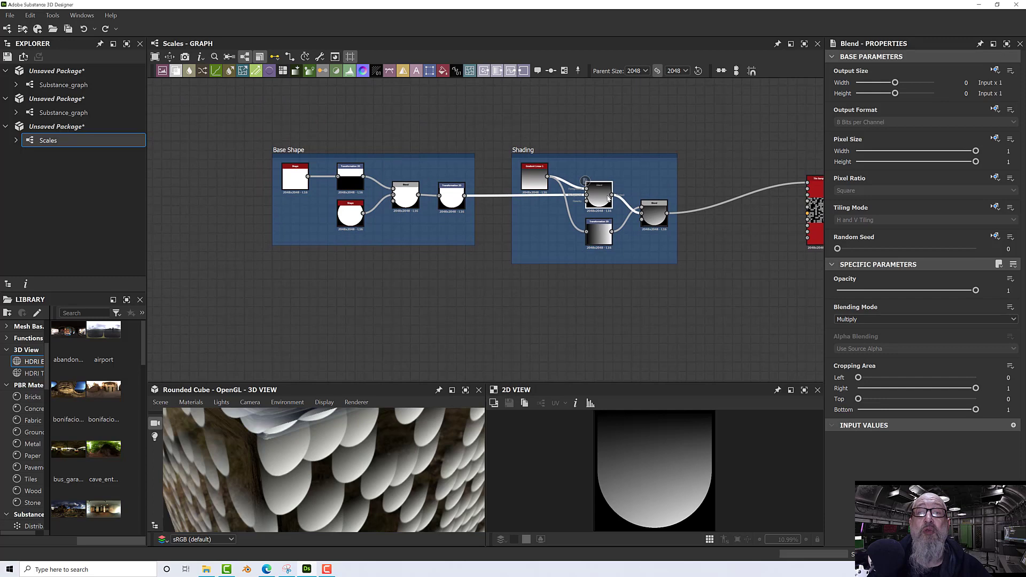
click(565, 154)
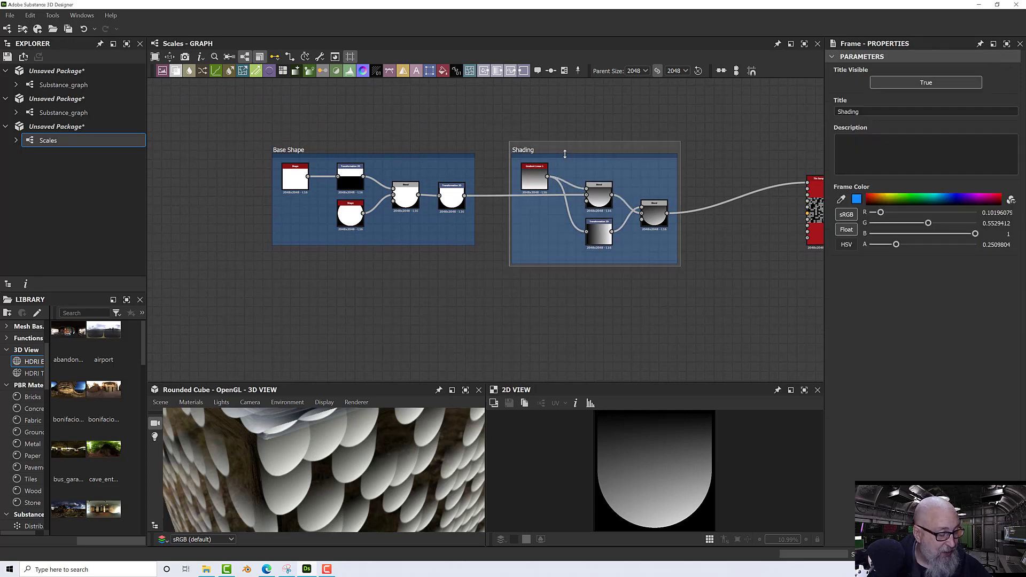
key(ctrl+d)
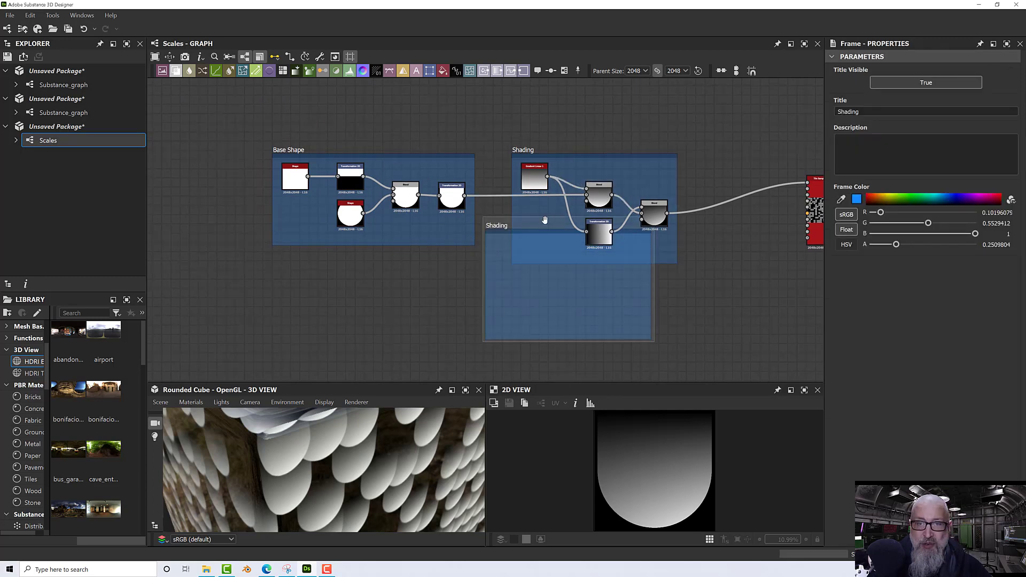
key(Escape)
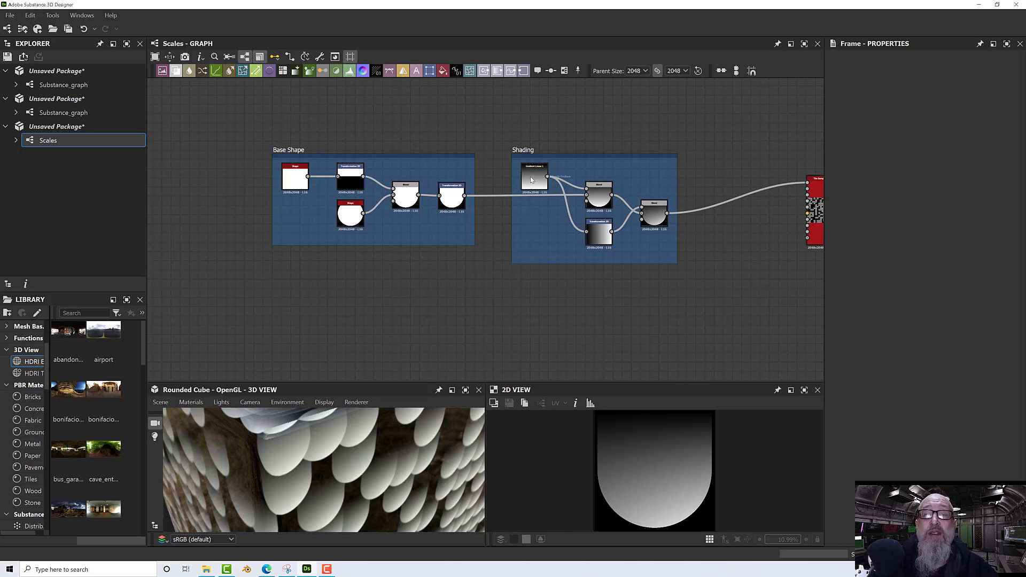
Branch a new Transformation 2D node off the Base Shape's output, below the frames, and set its Y offset to 0.12
click(455, 199)
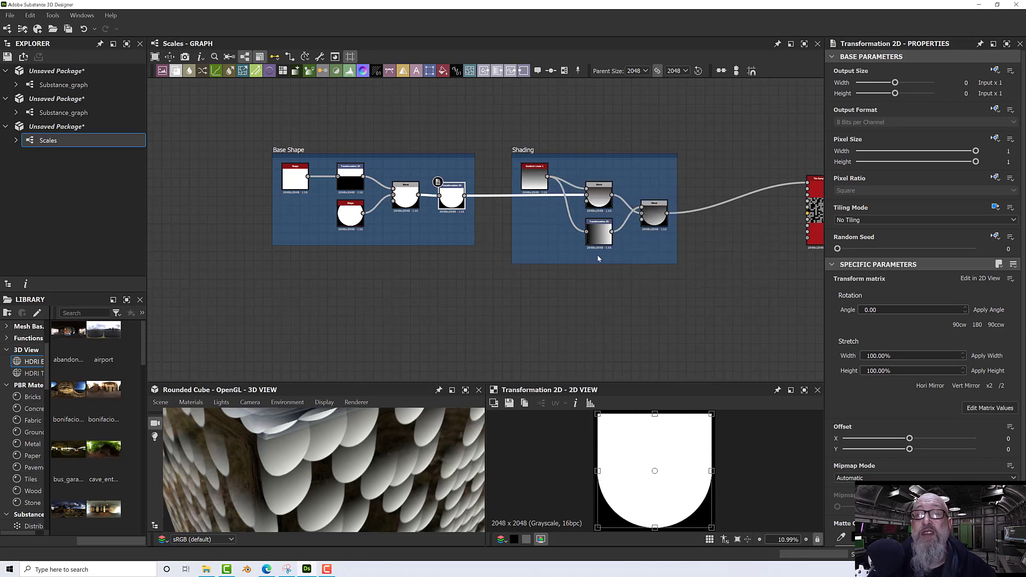
click(457, 210)
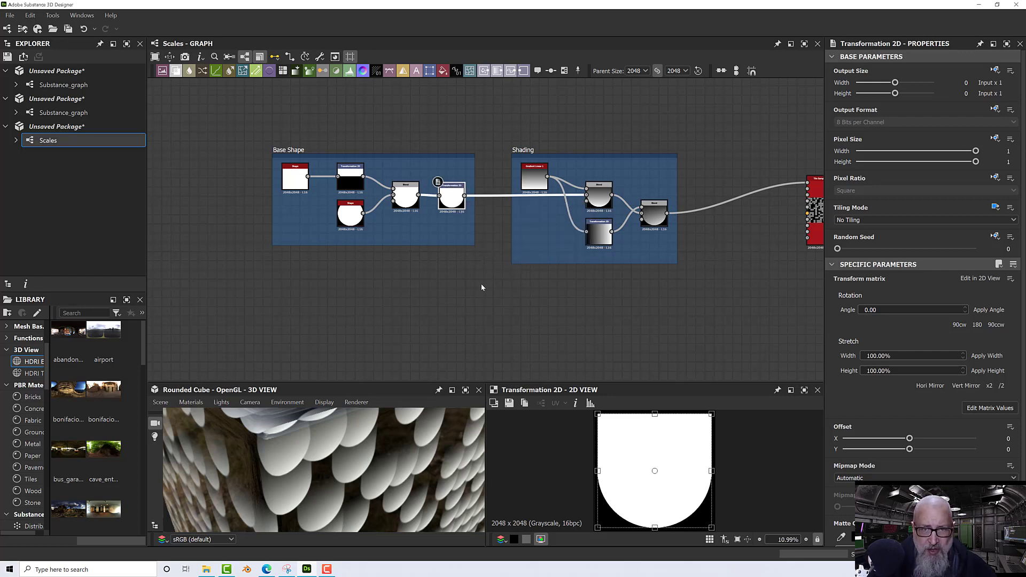
middle_drag(481, 288, 468, 273)
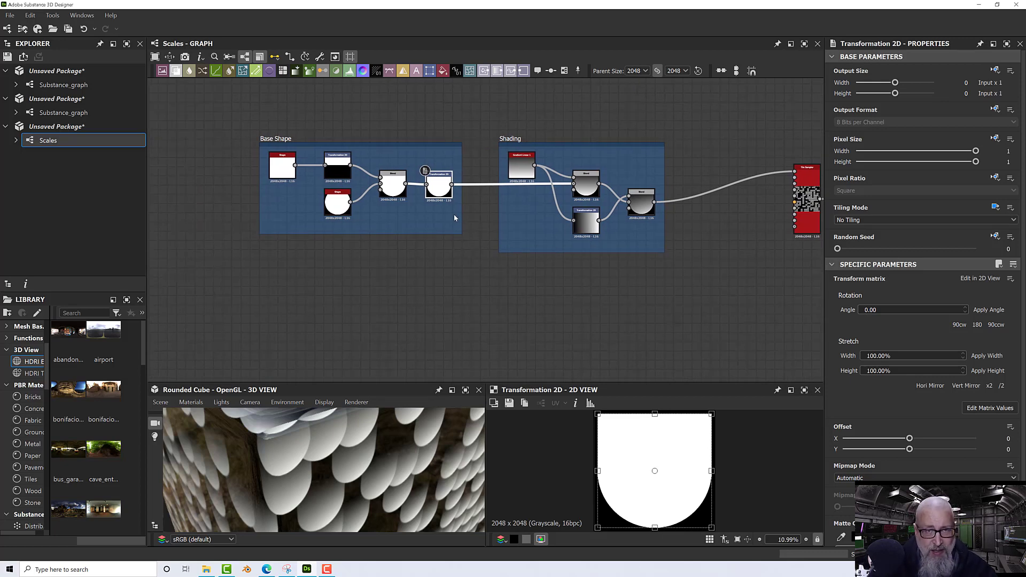
click(457, 302)
drag(452, 186, 522, 327)
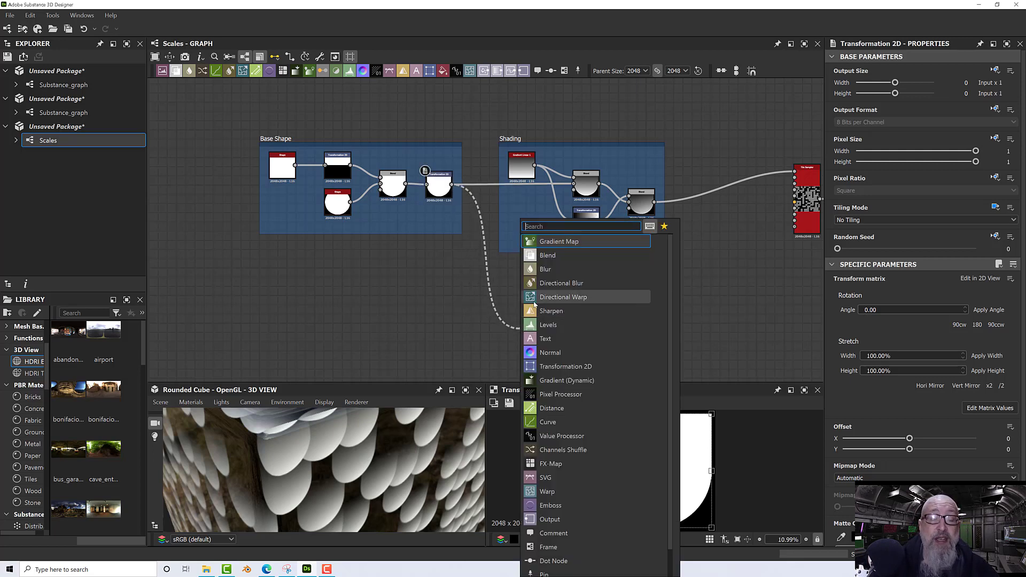
text(trans)
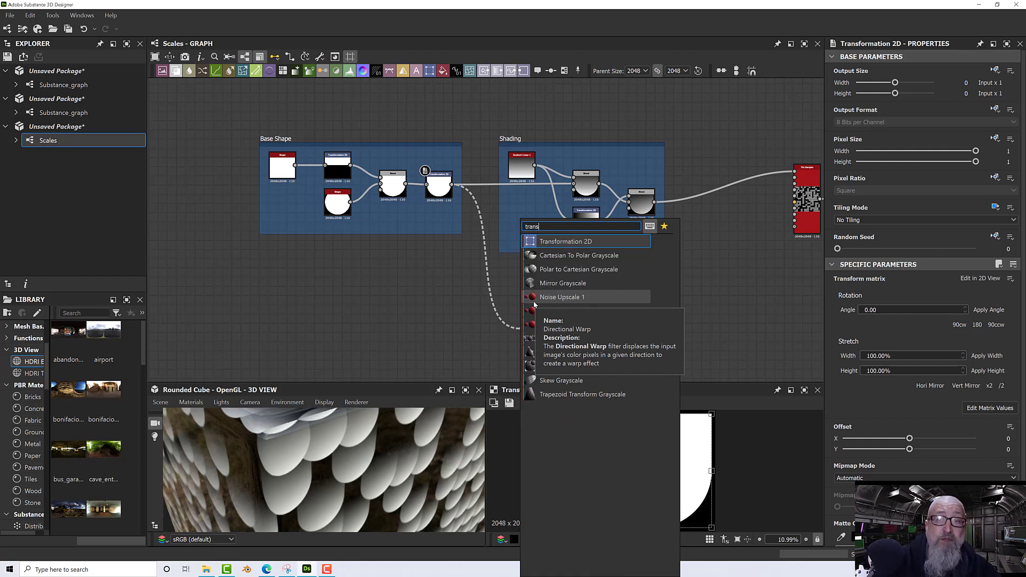
click(562, 245)
drag(528, 333, 524, 325)
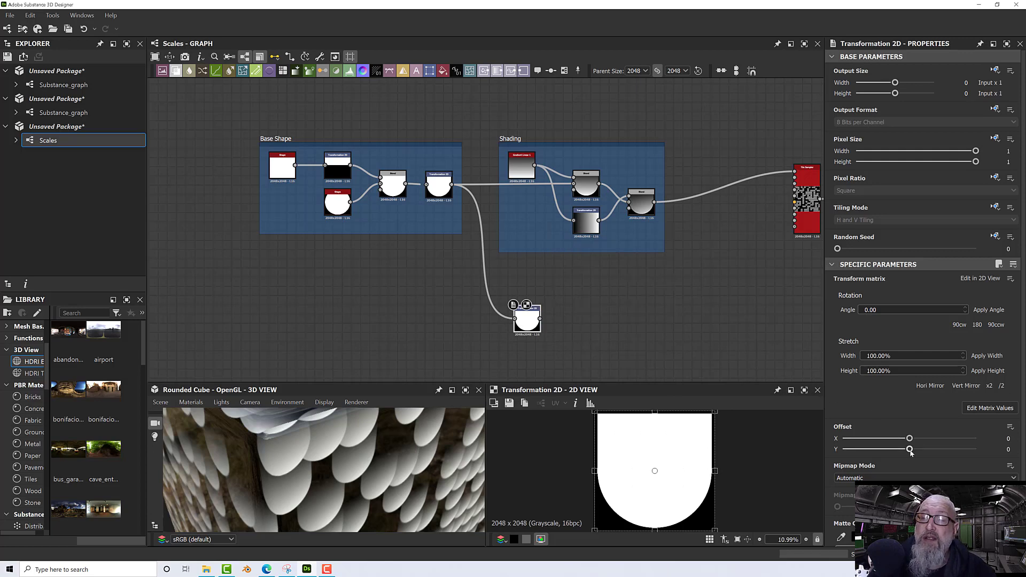
drag(910, 450, 926, 450)
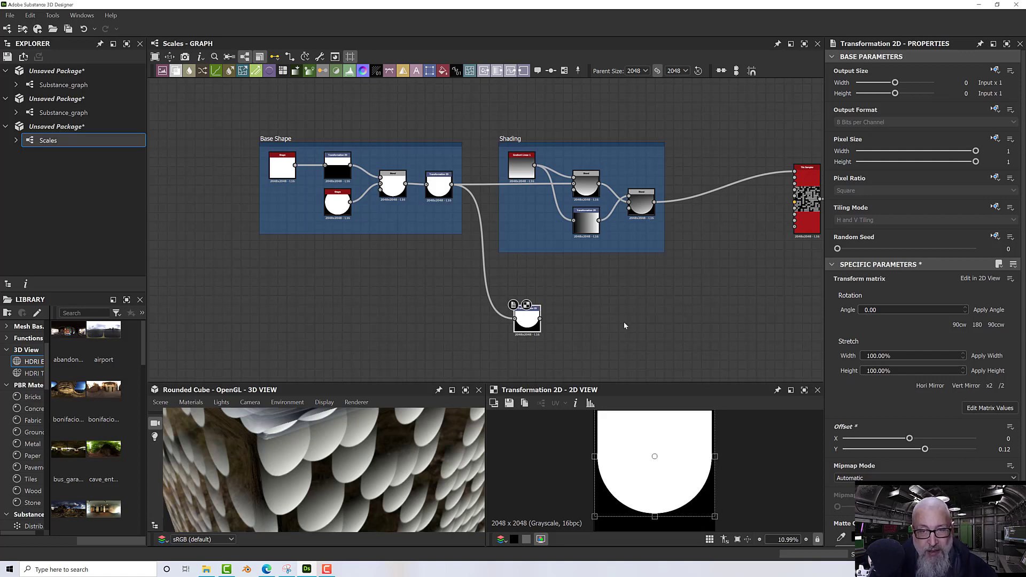
Duplicate the four nodes inside the Shading frame and place the copies beside the new Transformation 2D
click(513, 156)
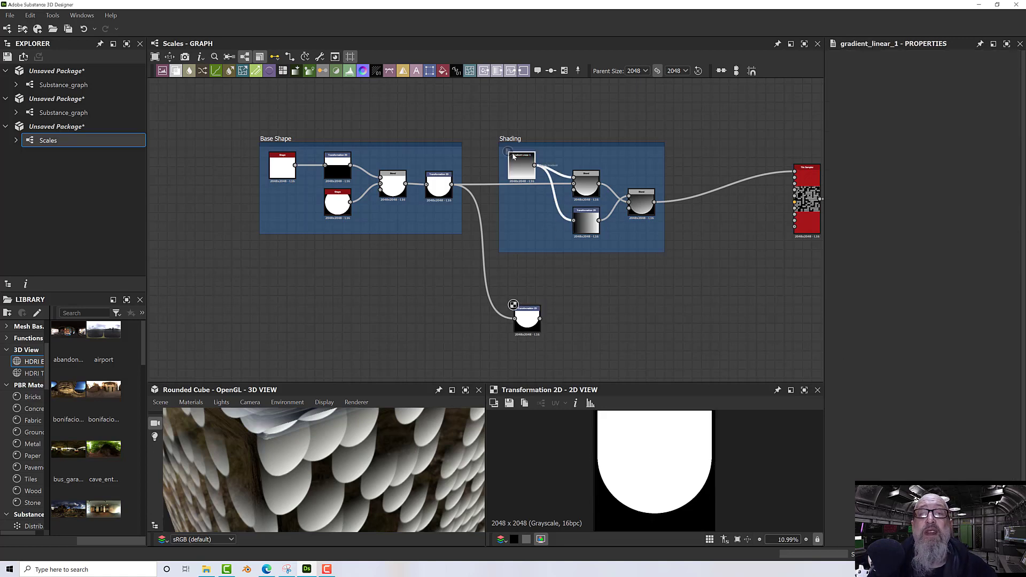
click(582, 176)
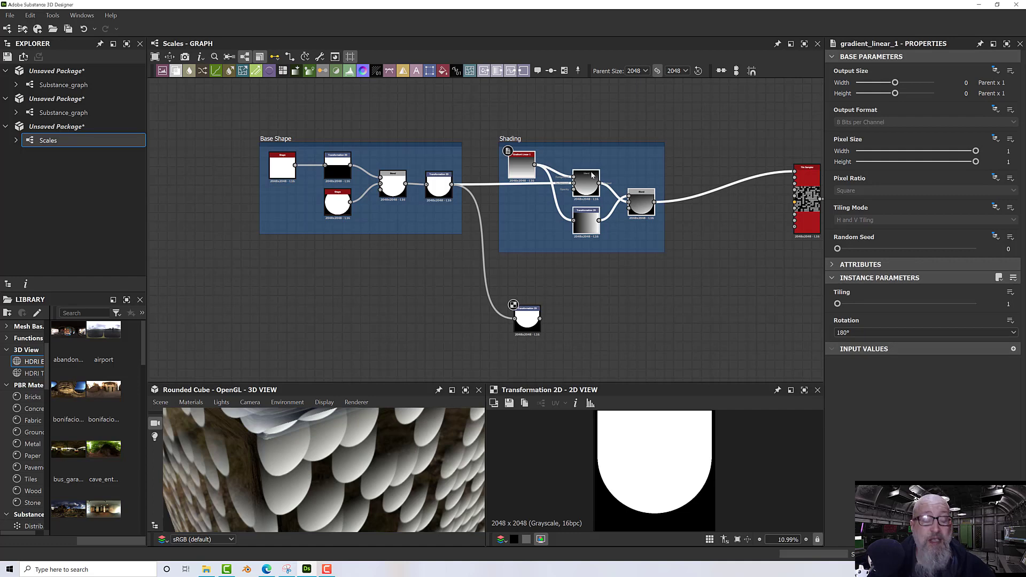
key(ctrl+d)
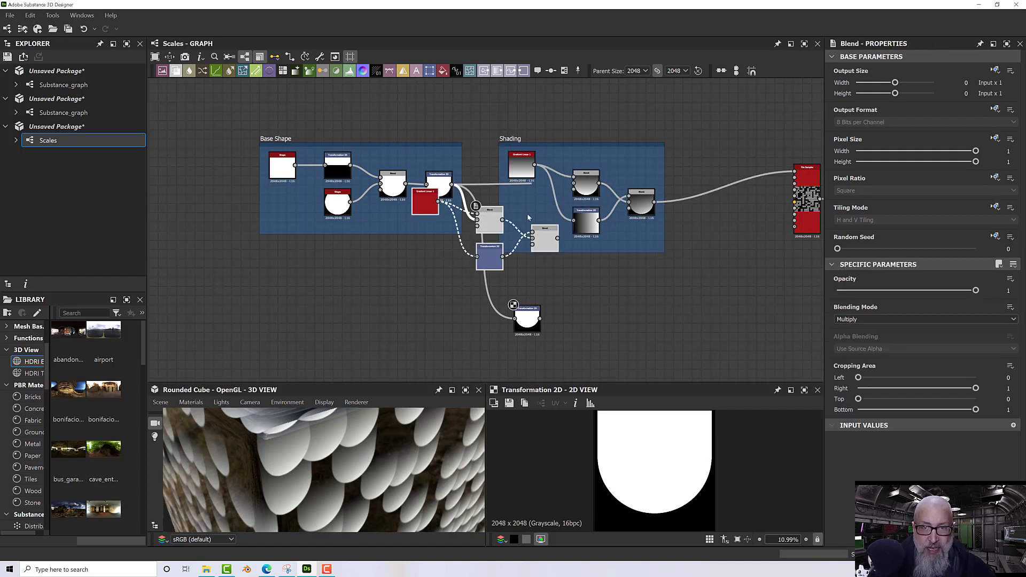
drag(428, 205, 570, 297)
click(578, 328)
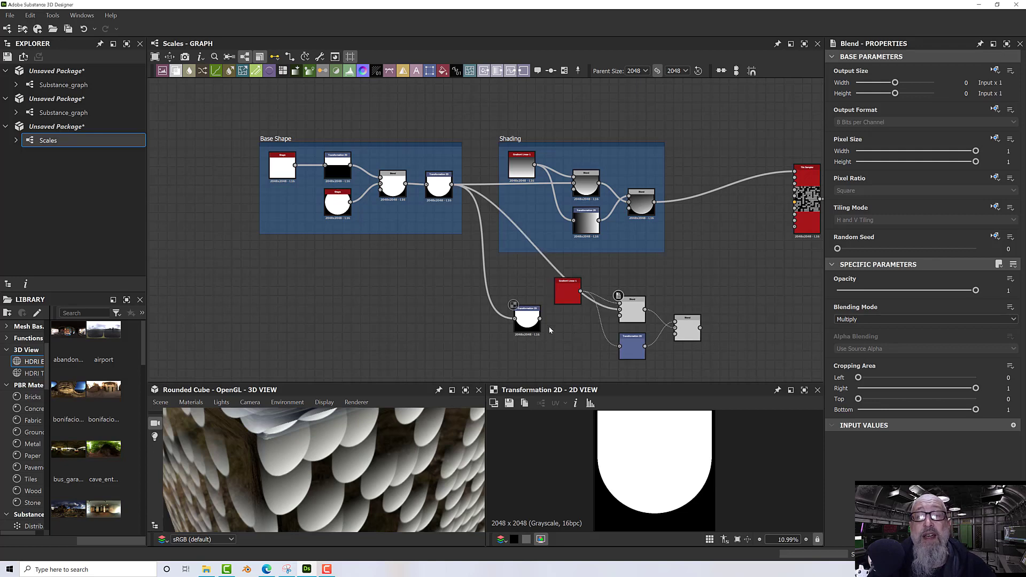
Connect the offset Transformation 2D to the first duplicated Blend in place of the base shape, and compute the copied shading nodes
drag(540, 318, 620, 311)
double_click(566, 296)
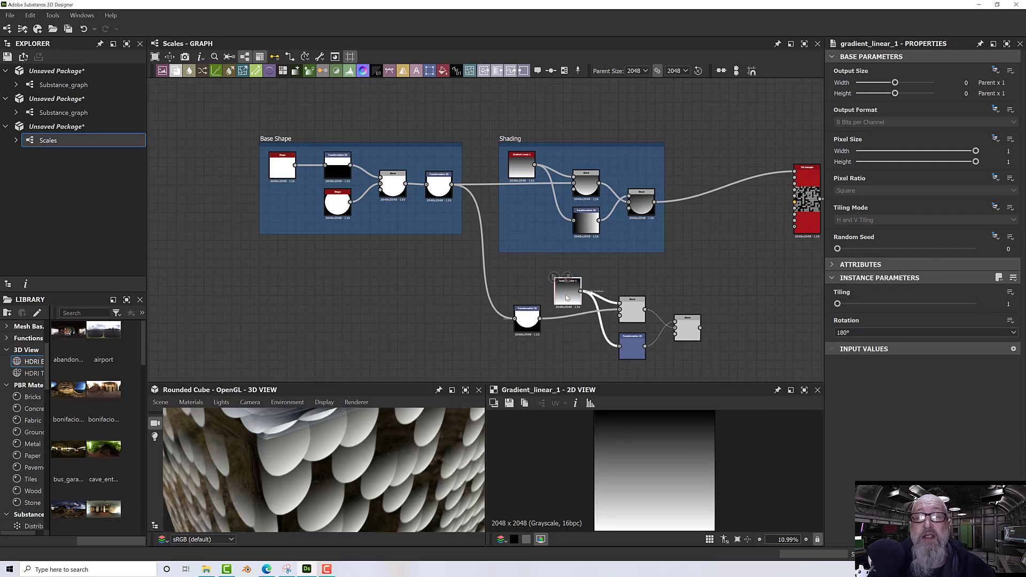
double_click(631, 311)
double_click(630, 345)
double_click(687, 328)
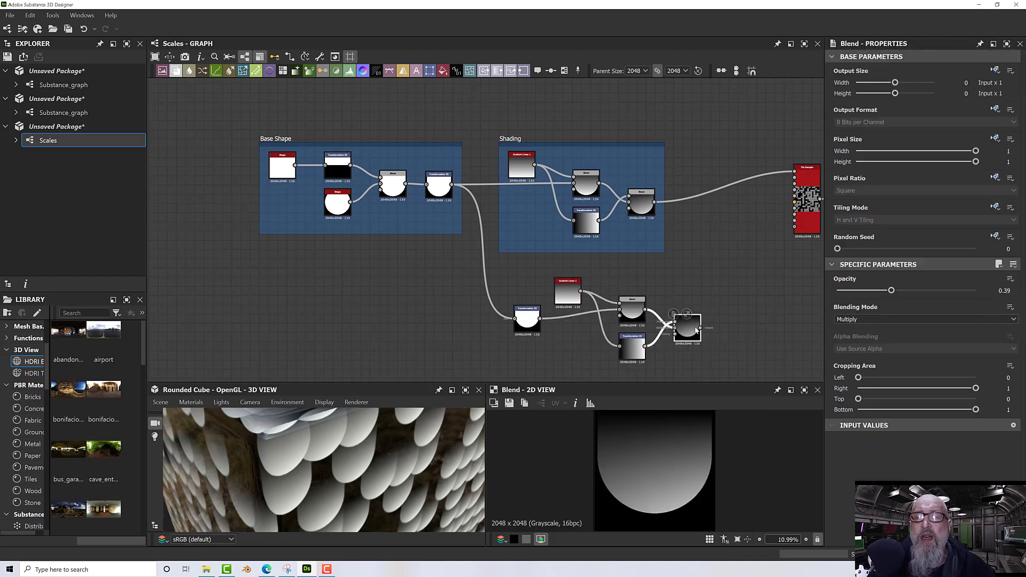
Connect the final duplicated Blend to the Tile Sampler's second pattern input and inspect the mixed scales
drag(700, 327, 794, 201)
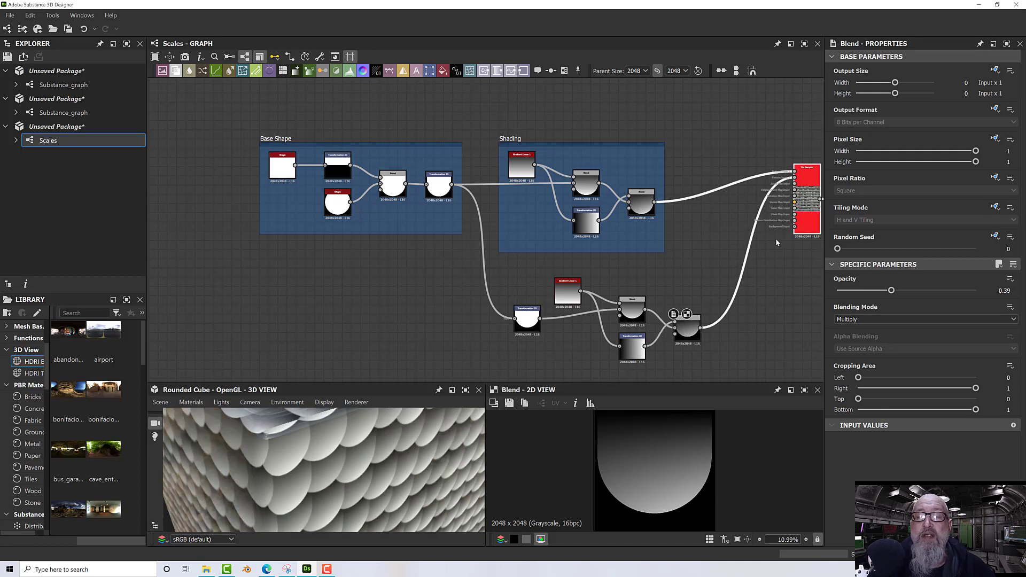
middle_drag(756, 242, 582, 261)
scroll(649, 222, up, 3)
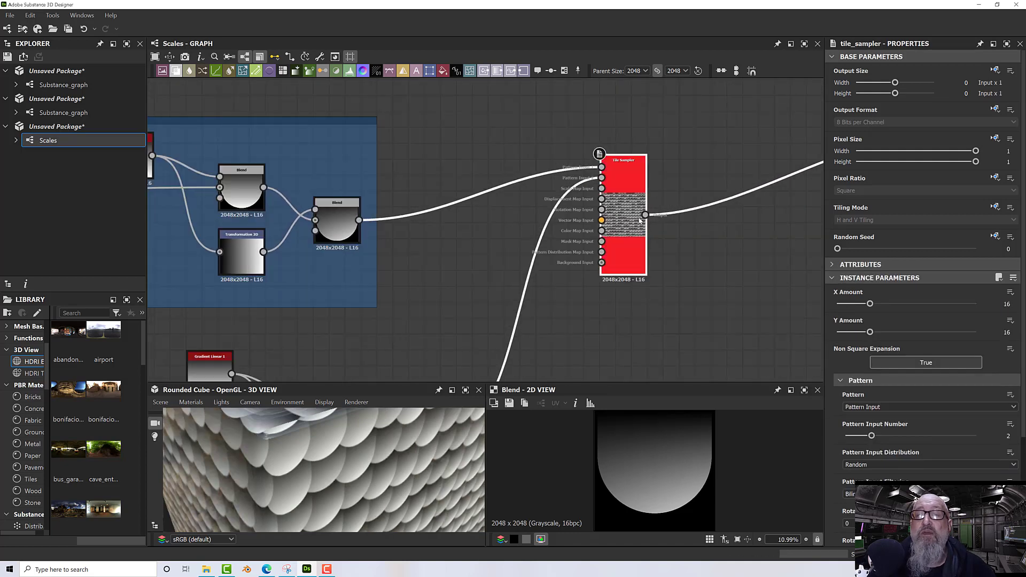
Preview the Tile Sampler's output in the 2D view and examine the scale pattern
double_click(640, 220)
scroll(639, 470, up, 5)
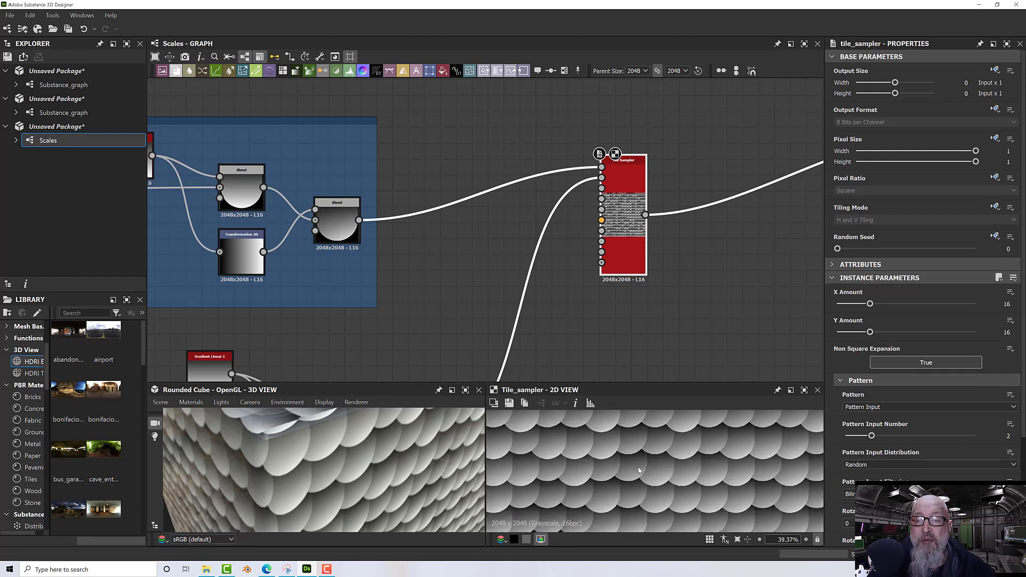
Try the absolute No Tiling mode on the duplicated Gradient Linear 1, and return its tiling mode to Relative to Parent
middle_drag(370, 325, 522, 220)
double_click(399, 243)
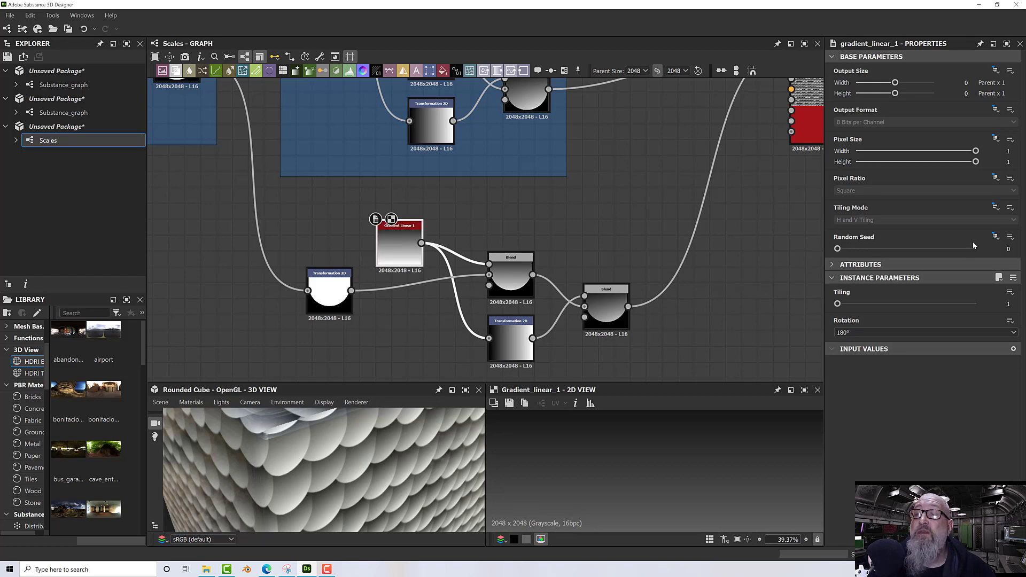
click(995, 238)
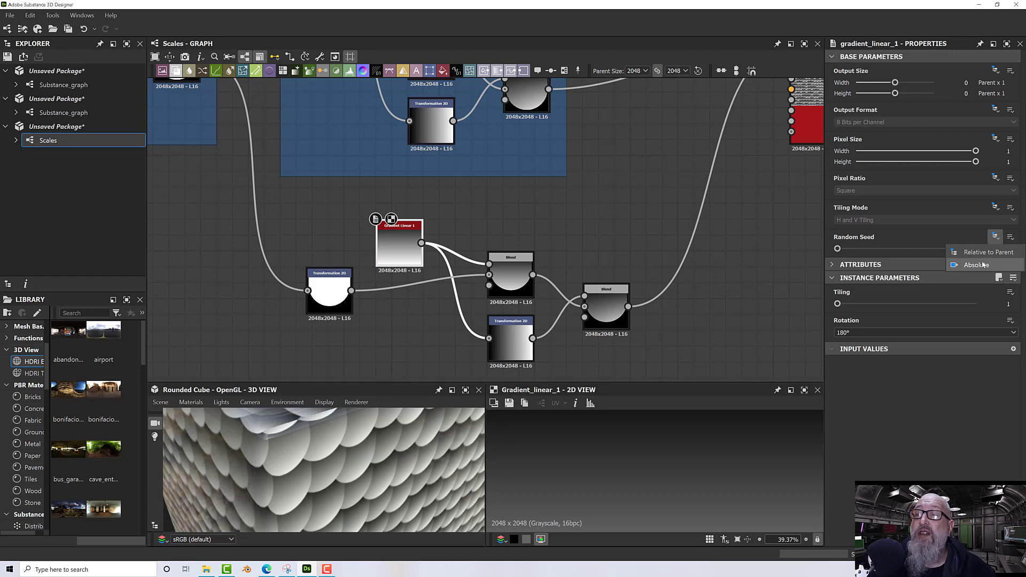
click(938, 231)
click(994, 208)
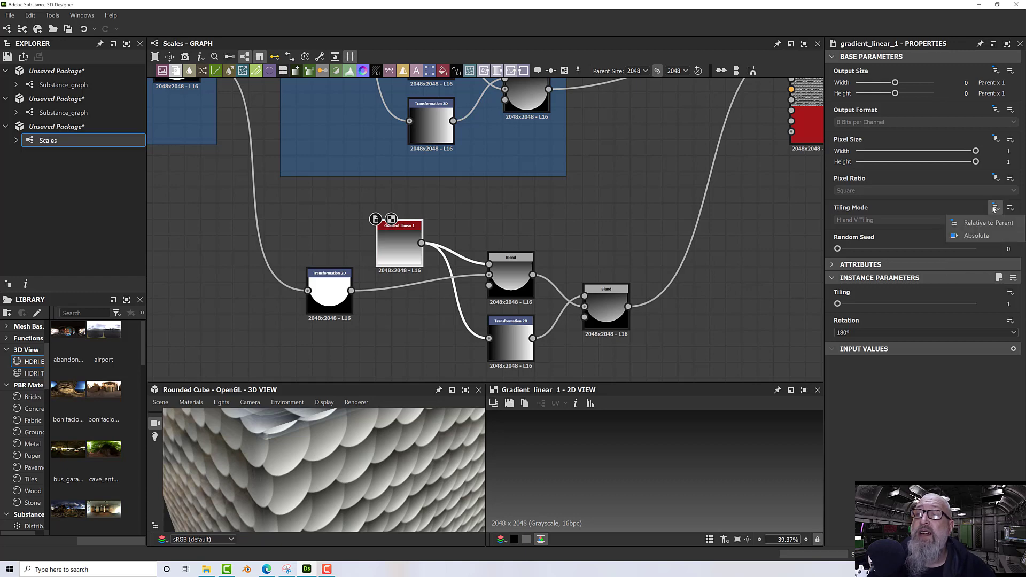
click(986, 237)
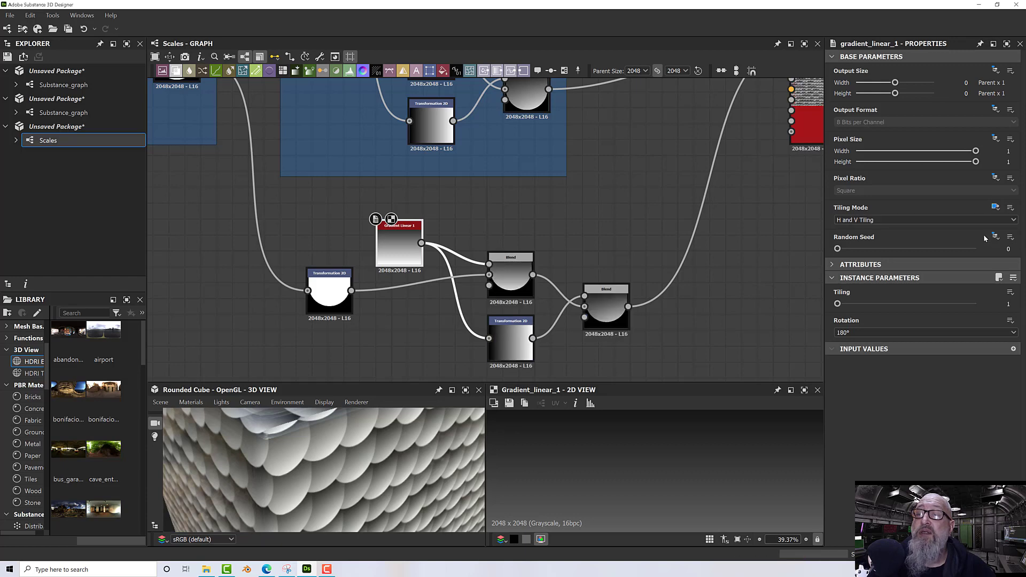
click(879, 219)
click(871, 233)
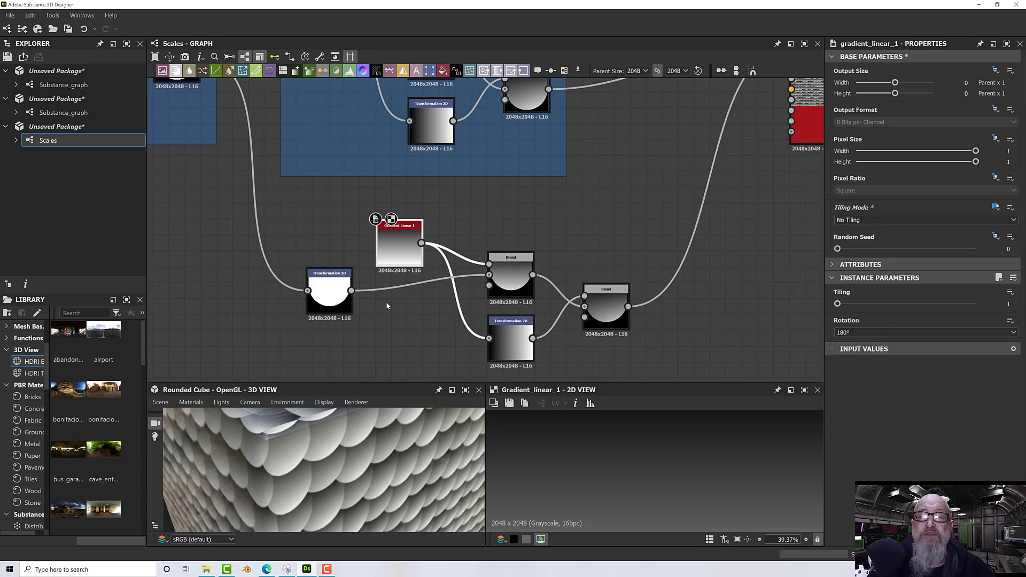
mouse_move(838, 305)
mouse_down()
mouse_move(846, 304)
mouse_move(832, 307)
mouse_up()
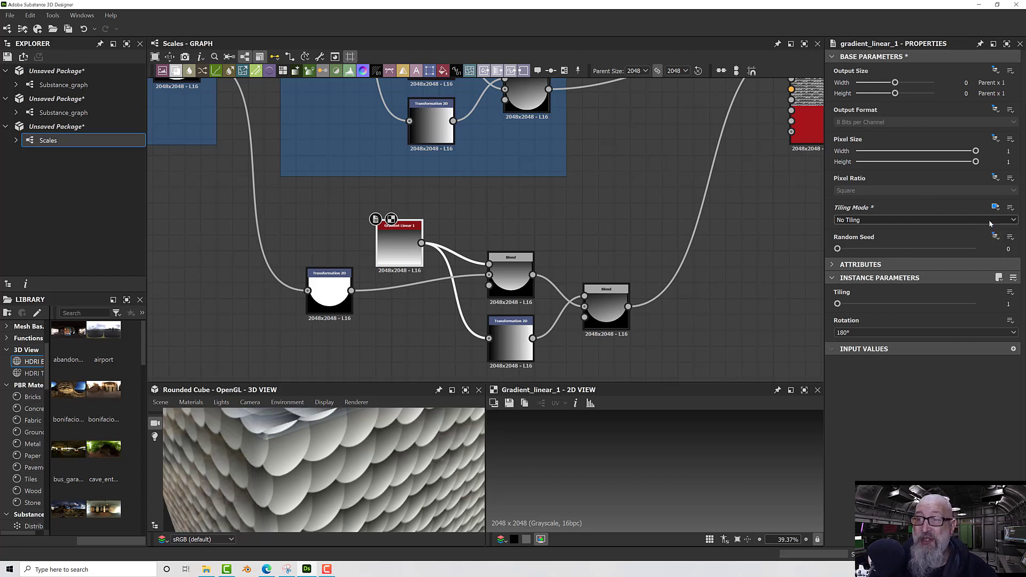
click(995, 207)
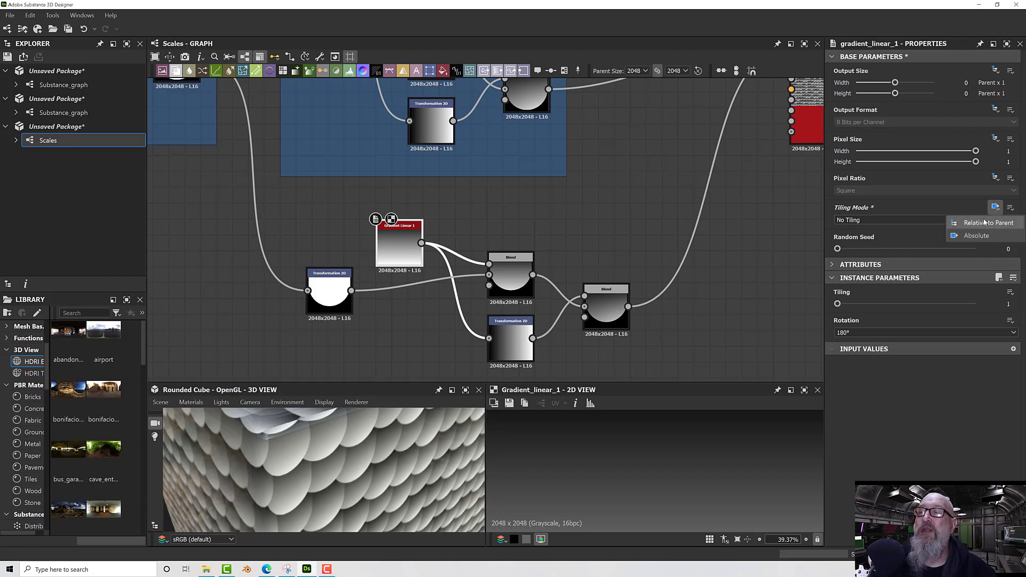
click(985, 222)
Make room beside the duplicated Gradient Linear 1 and insert a Transformation 2D on its link to the first duplicated Blend
middle_drag(469, 218, 611, 207)
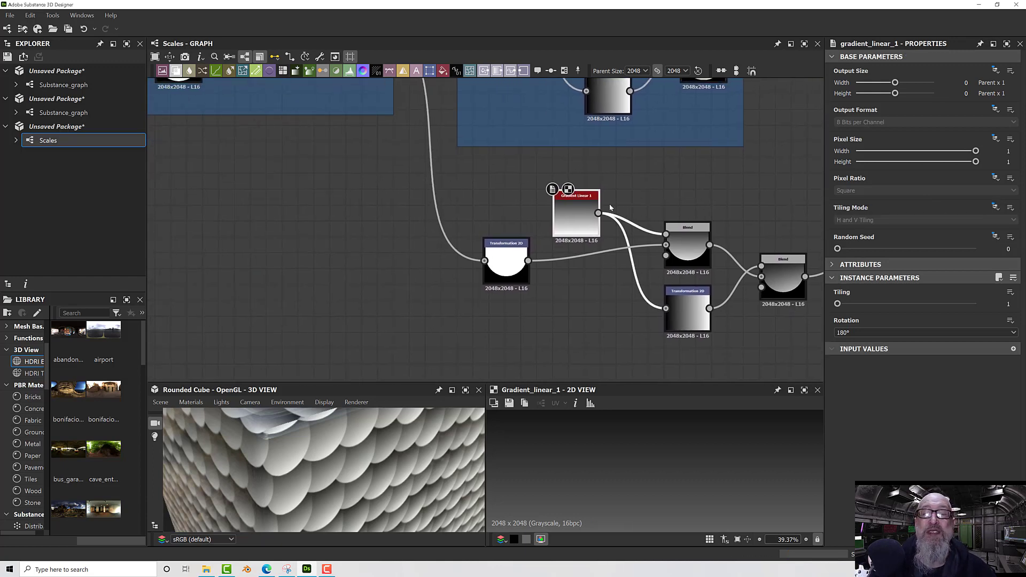
drag(577, 214, 497, 213)
click(581, 220)
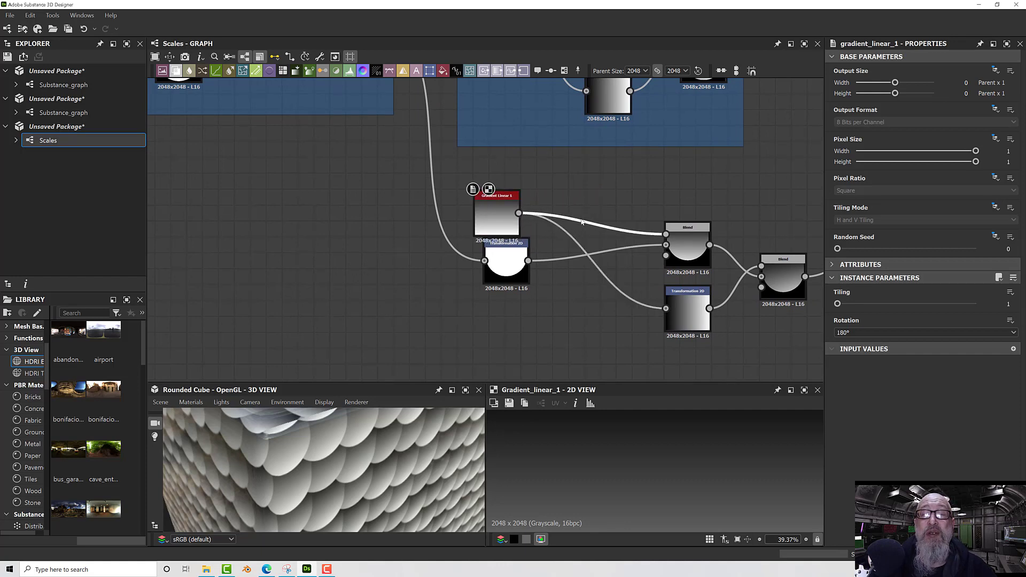
key(space)
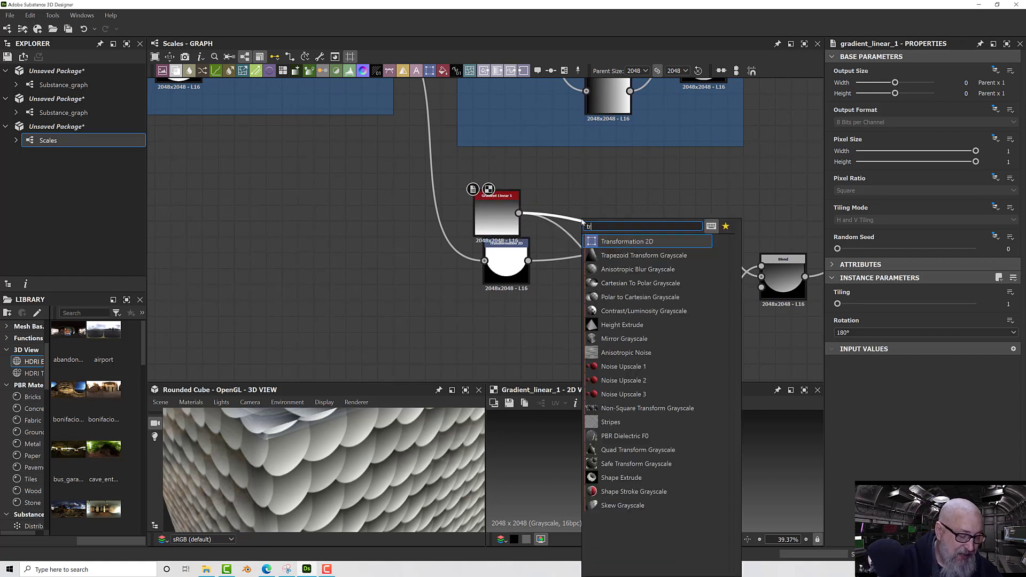
text(trans)
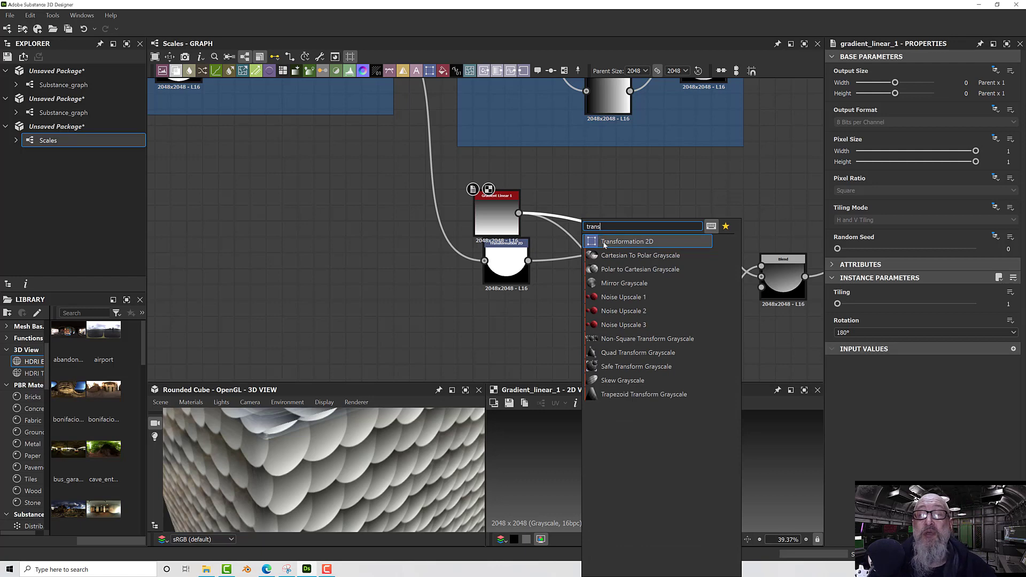
click(598, 241)
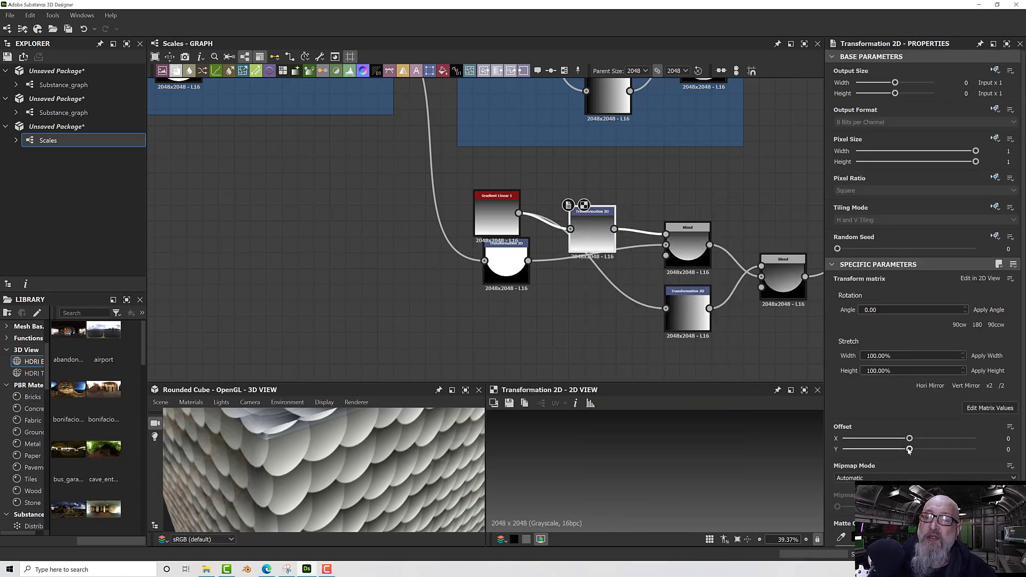
Set the inserted Transformation 2D's Y offset to -0.13 and its tiling mode to absolute No Tiling
mouse_move(909, 449)
mouse_down()
mouse_move(896, 450)
mouse_move(916, 453)
mouse_move(893, 458)
mouse_up()
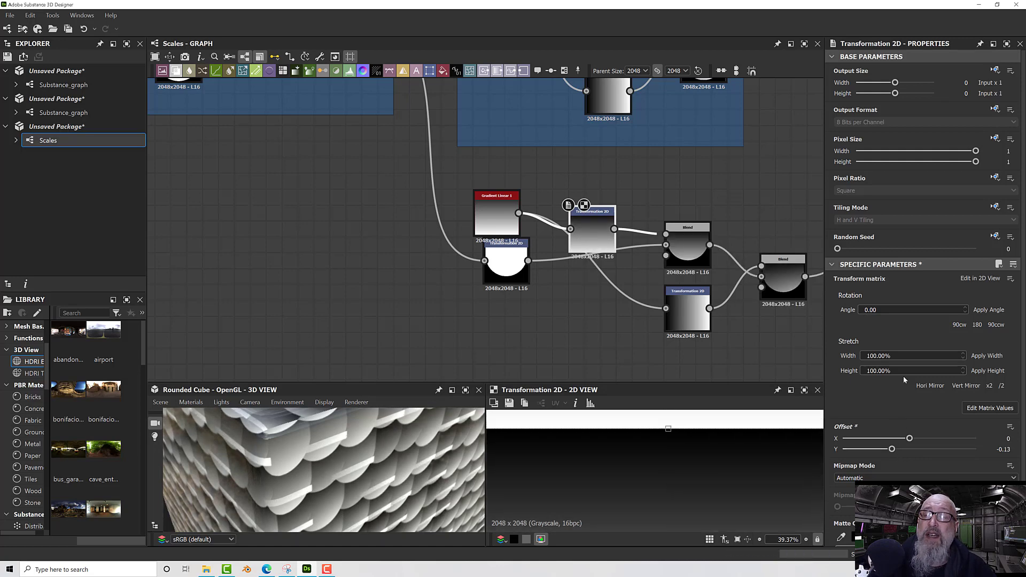
click(994, 207)
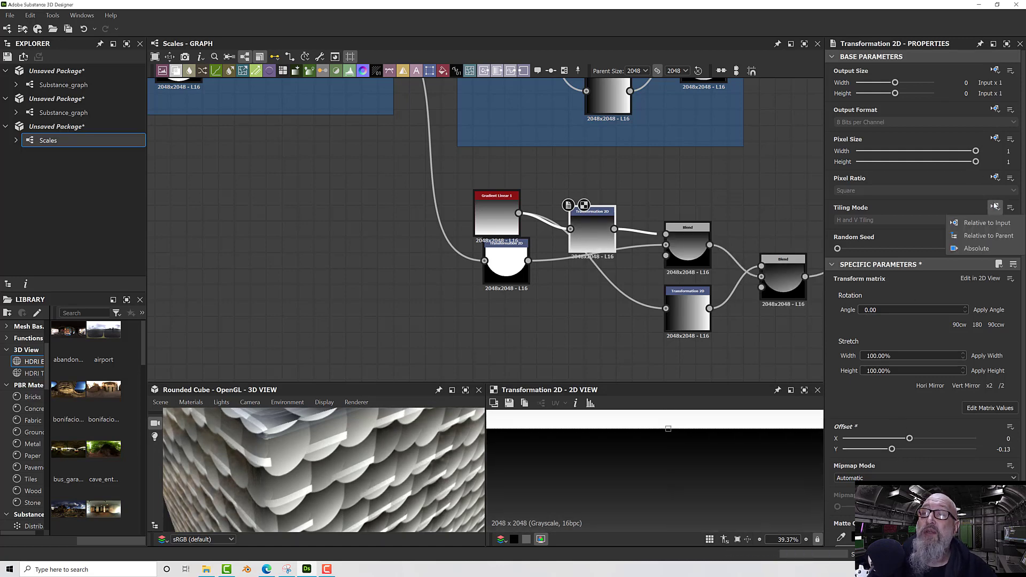
click(976, 248)
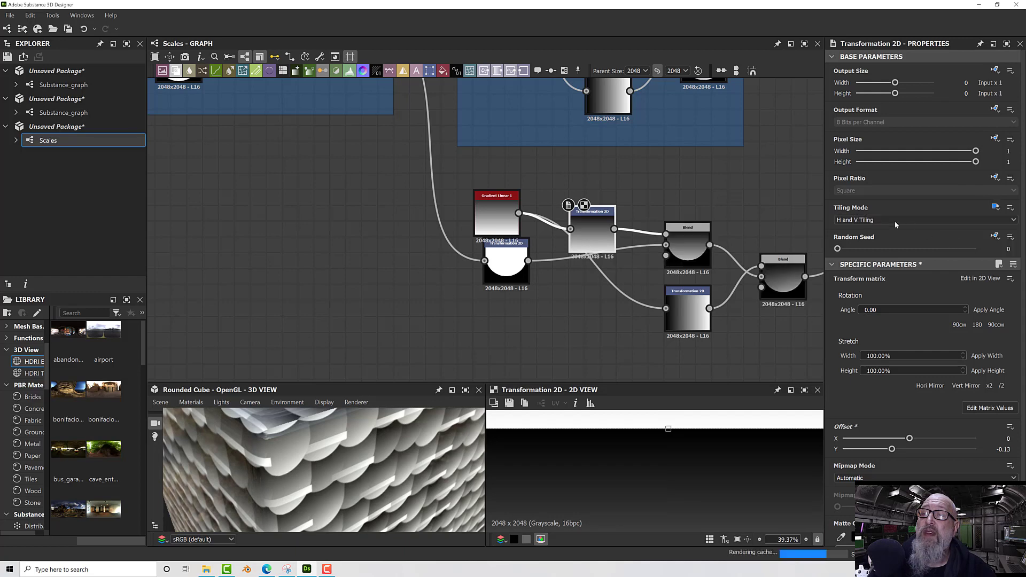
click(867, 220)
click(854, 229)
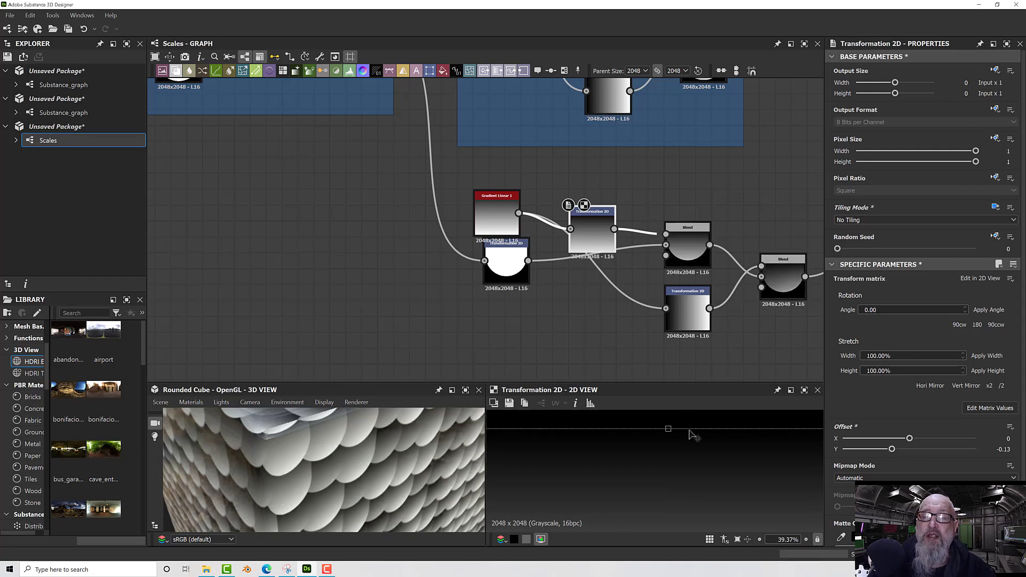
scroll(695, 447, down, 5)
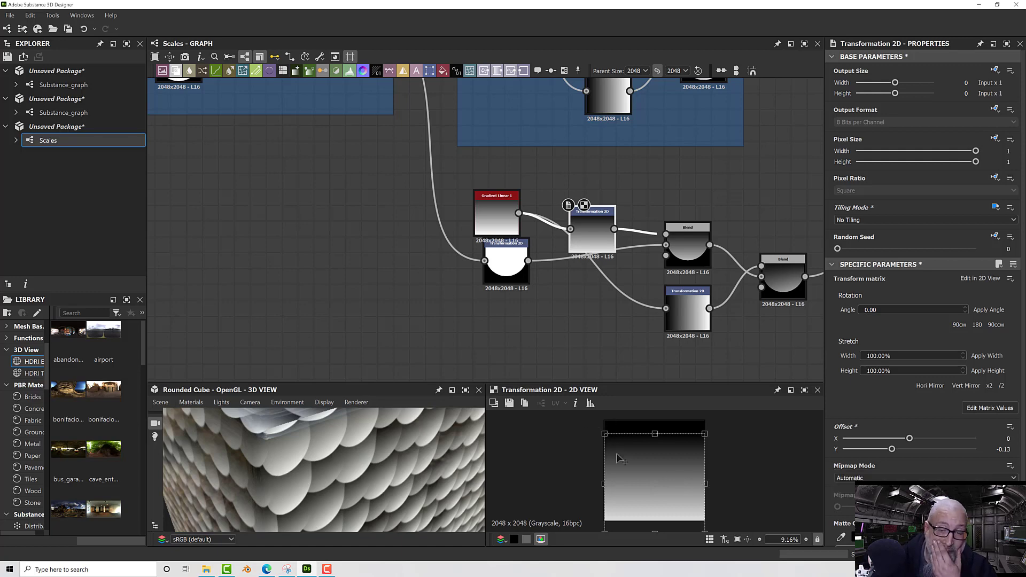
Preview the final duplicated Blend in the 2D view and examine the scales on the cube up close and from afar
scroll(679, 232, up, 6)
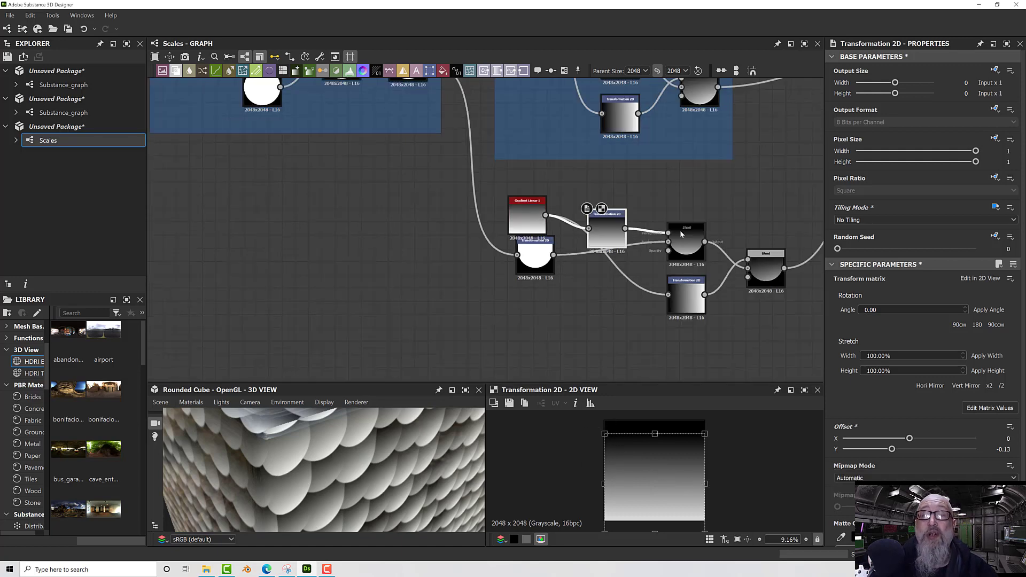
click(692, 249)
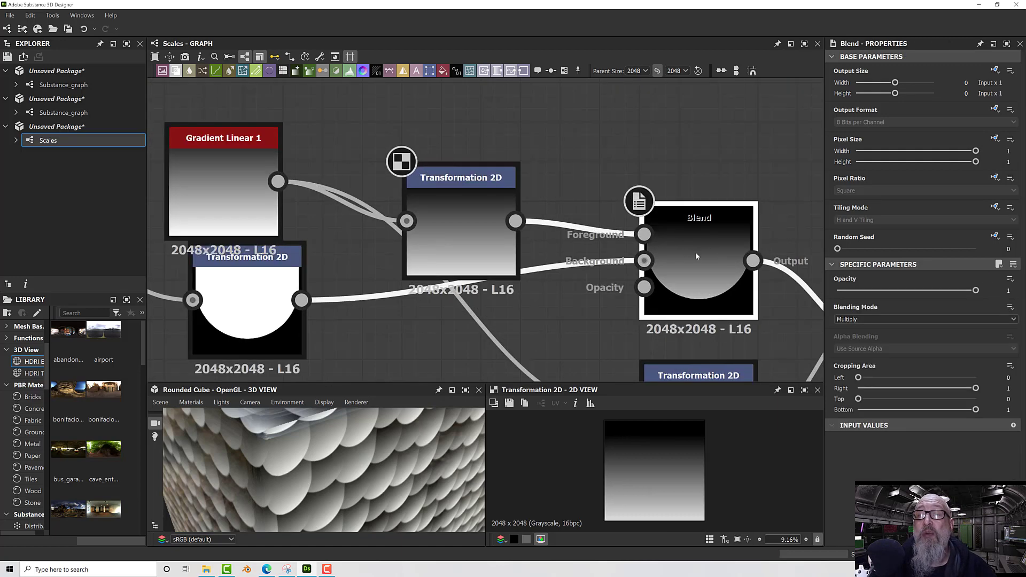
scroll(694, 251, down, 8)
scroll(666, 279, up, 2)
double_click(667, 279)
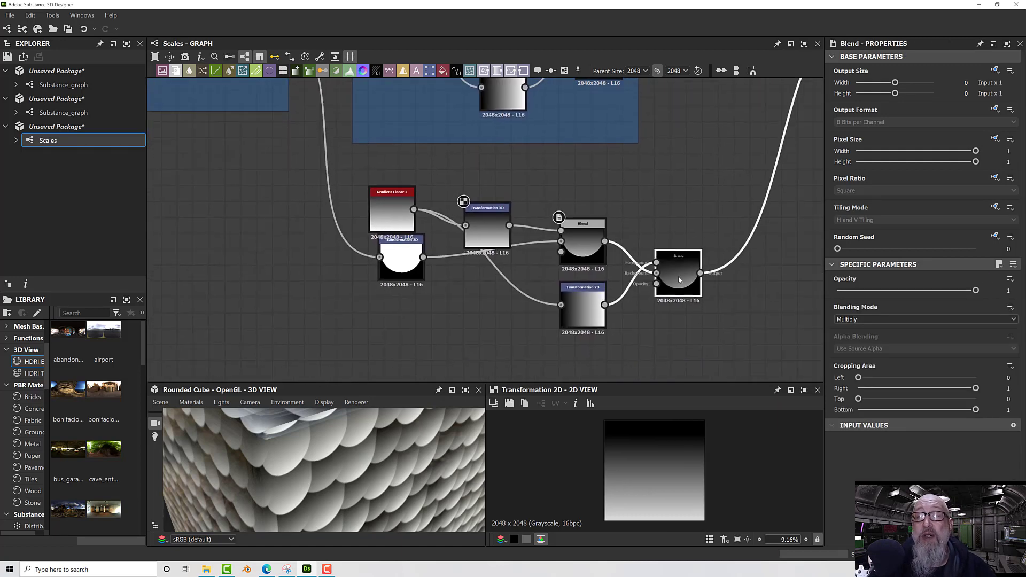
scroll(353, 433, down, 6)
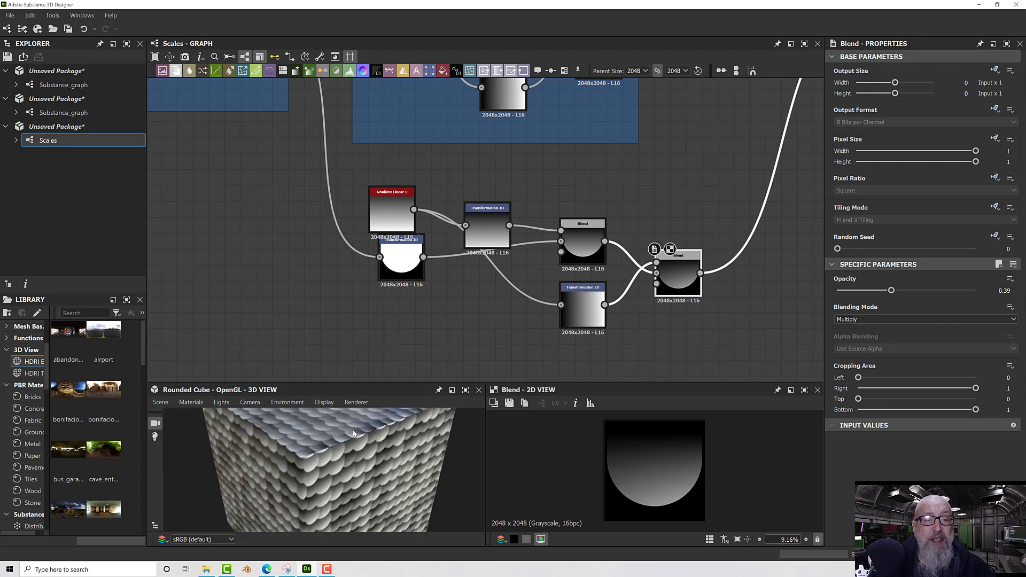
drag(370, 460, 337, 447)
scroll(336, 447, up, 5)
scroll(337, 447, up, 3)
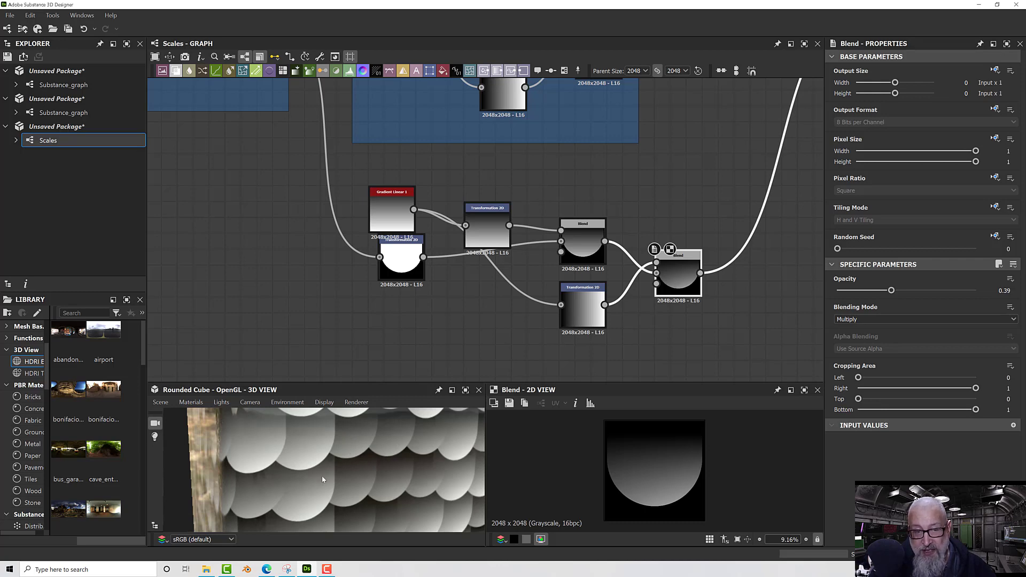
scroll(376, 436, down, 8)
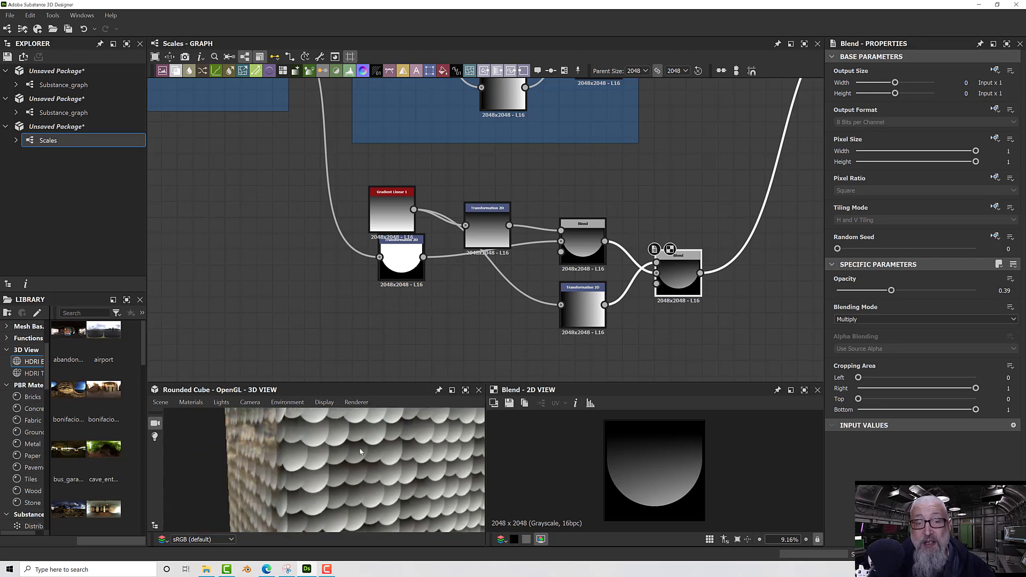
scroll(360, 454, down, 1)
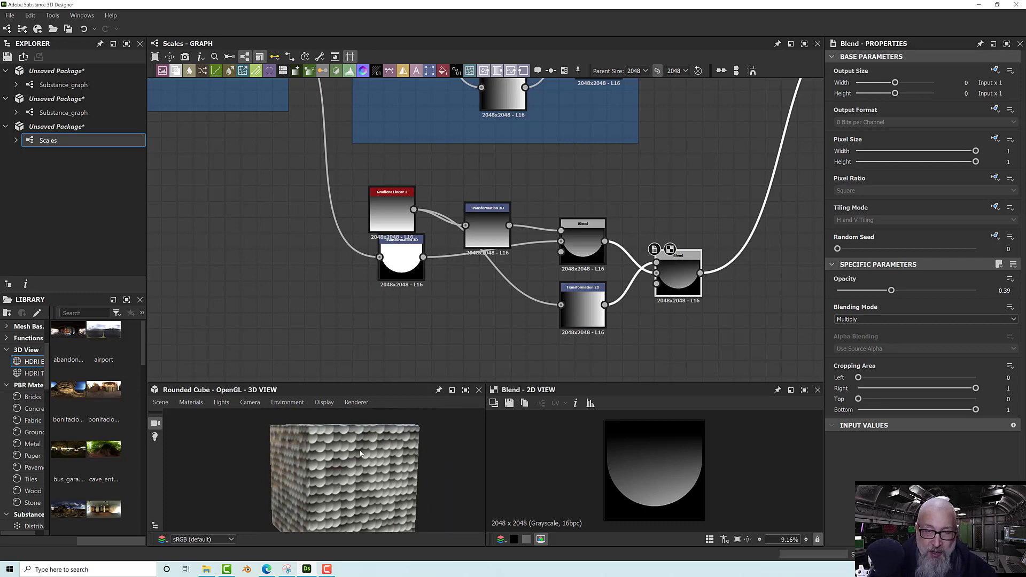
Extend the Shading frame downward to enclose the duplicated shading nodes
scroll(522, 171, down, 2)
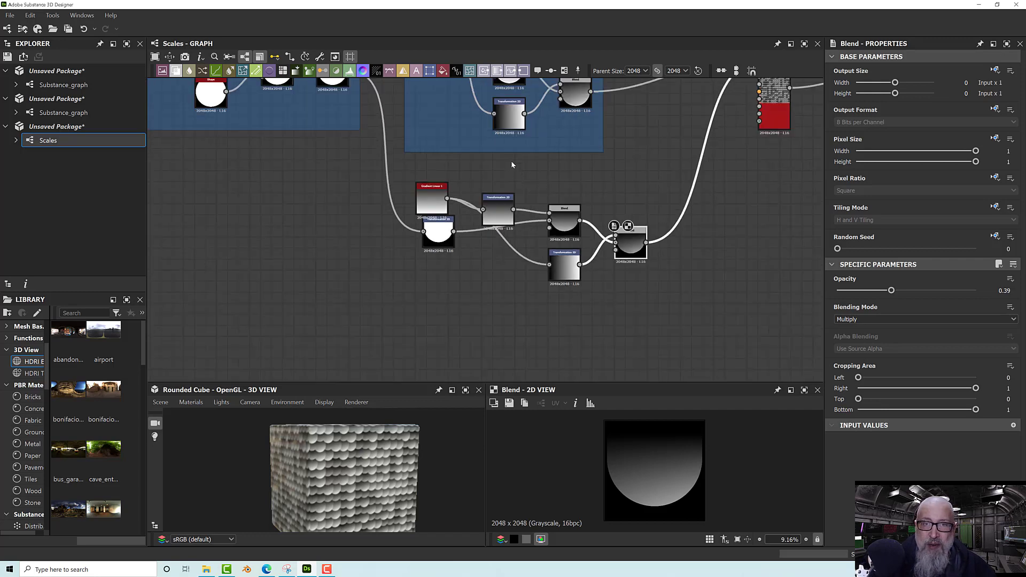
click(508, 151)
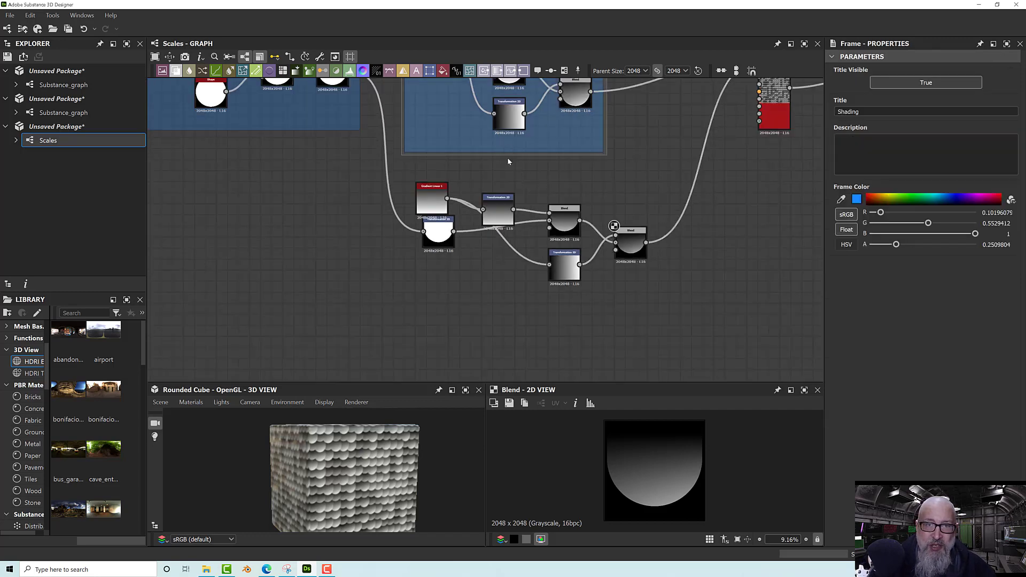
drag(508, 151, 503, 314)
Arrange the offset shape, gradient, transformation and Blend nodes of the duplicated chain in two tidy rows inside the Shading frame
drag(449, 202, 449, 180)
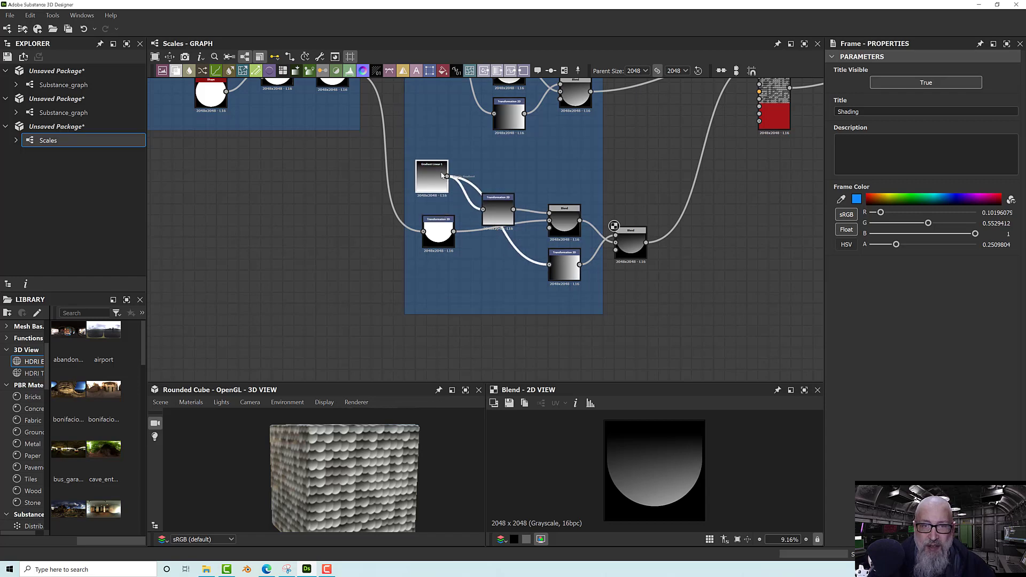
drag(439, 238, 432, 239)
drag(497, 207, 497, 176)
drag(561, 219, 545, 185)
drag(561, 256, 505, 224)
drag(627, 233, 570, 228)
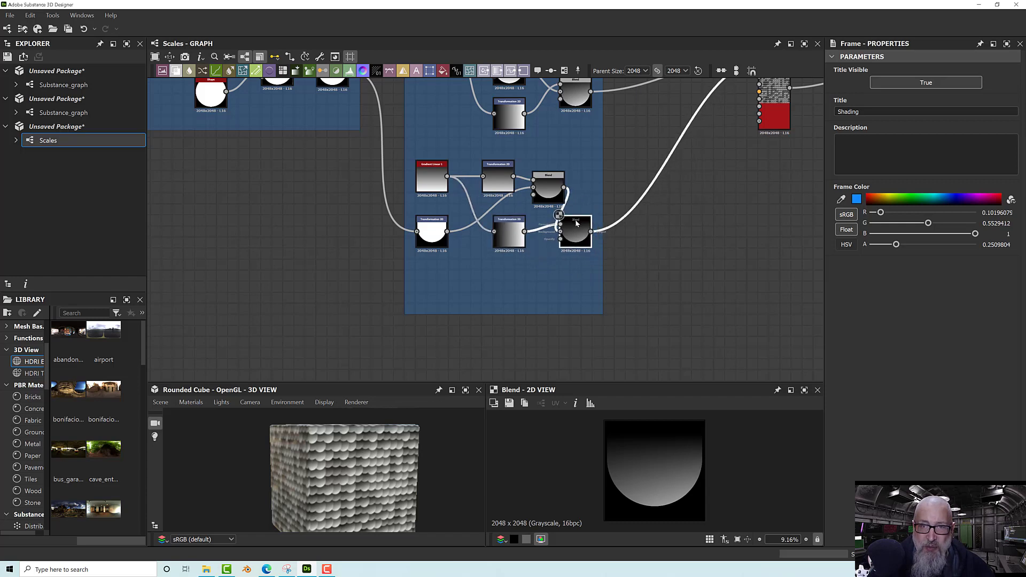
drag(551, 194, 545, 194)
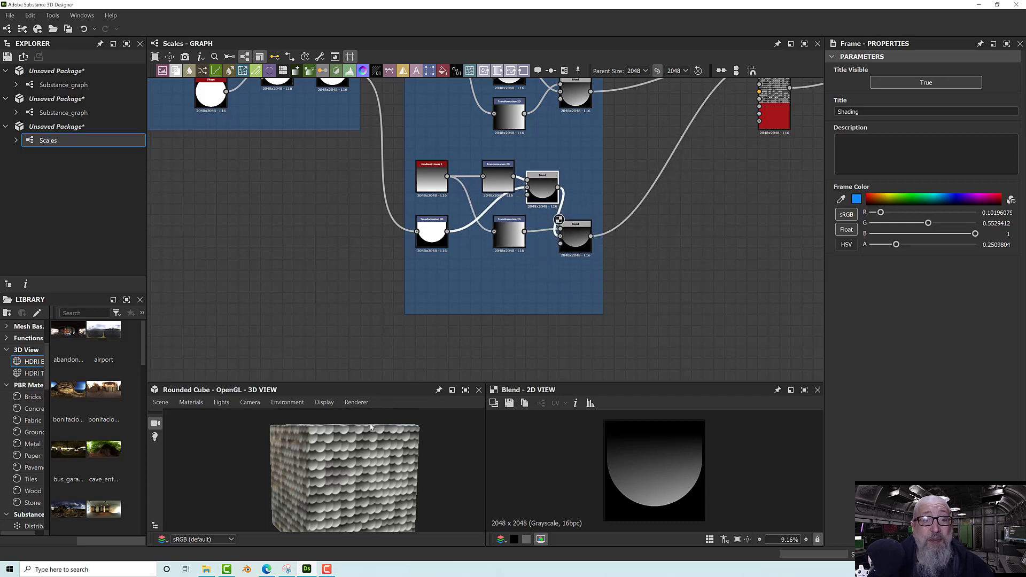
Set the Tile Sampler's pattern scale to 1.6
middle_drag(771, 203, 614, 352)
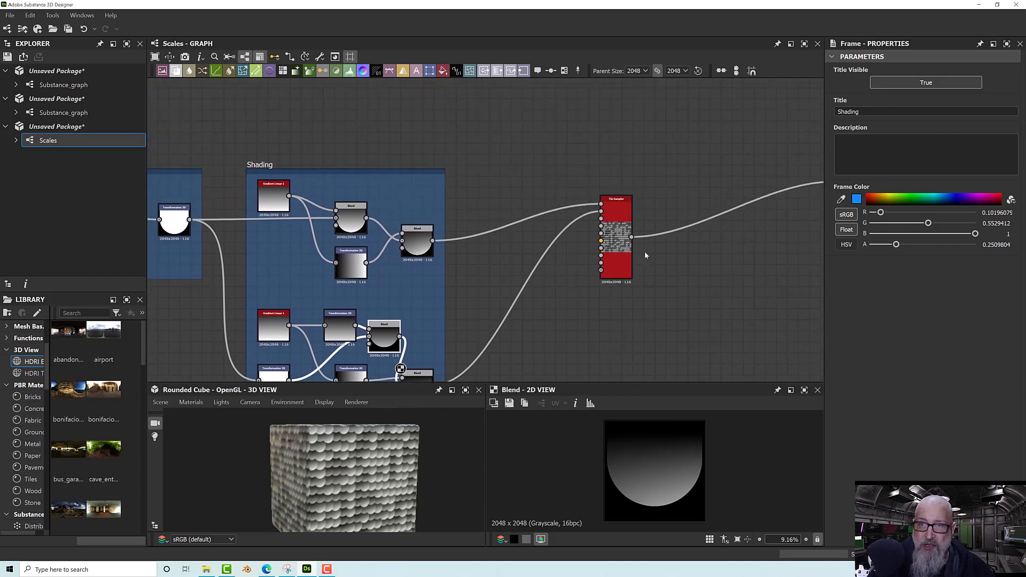
click(613, 234)
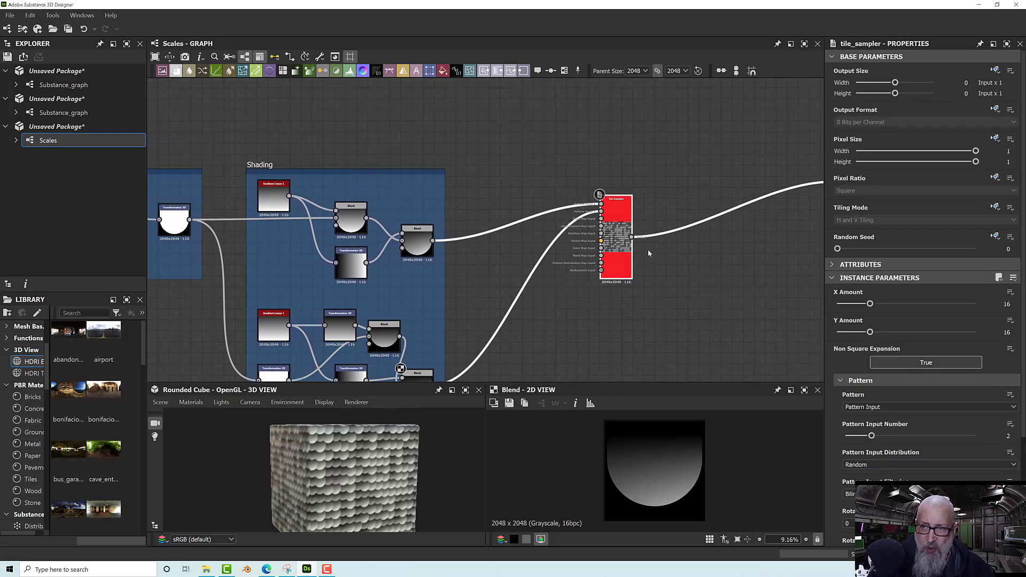
click(837, 280)
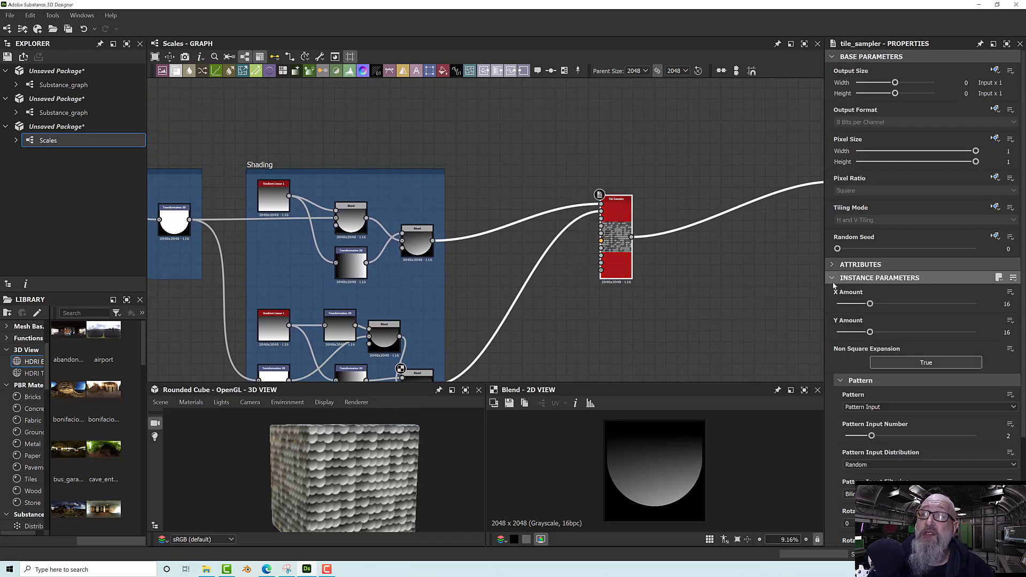
click(840, 381)
click(839, 394)
scroll(868, 424, down, 3)
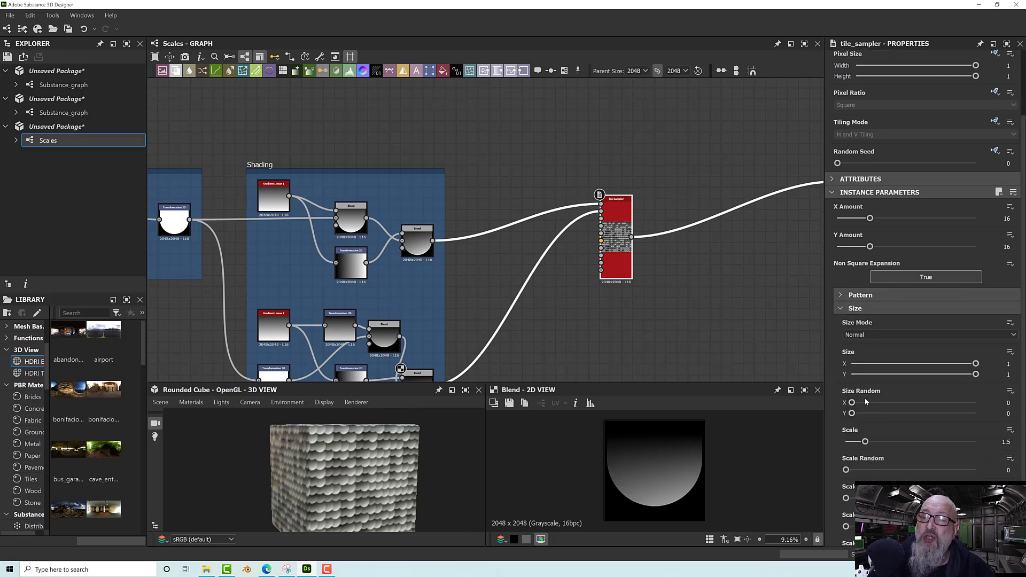
mouse_move(865, 443)
mouse_down()
mouse_move(874, 441)
mouse_move(860, 442)
mouse_up()
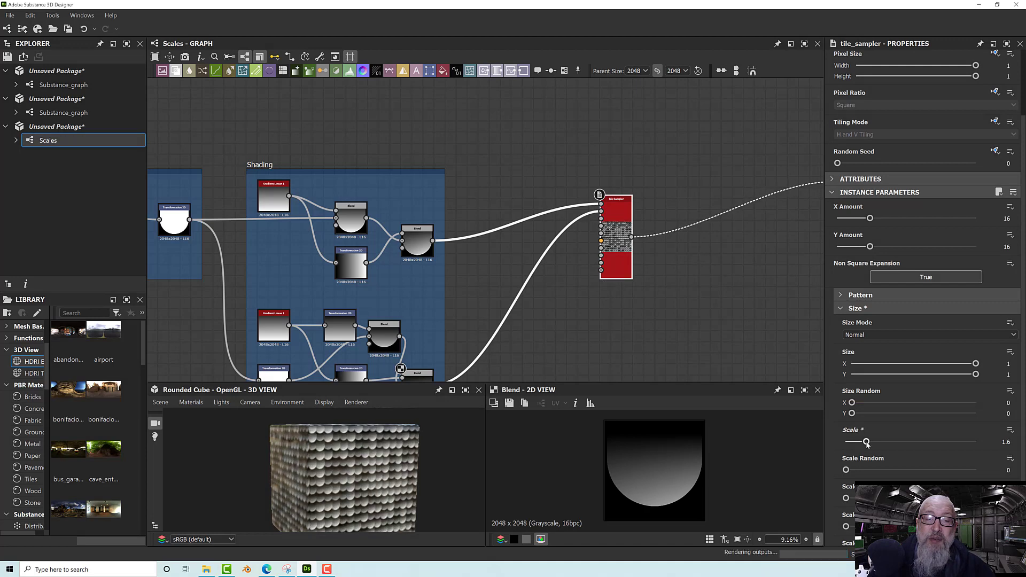
Set the Tile Sampler's pattern scale to 1.8 and try out its Size Random values, returning them to 0
drag(860, 442, 869, 442)
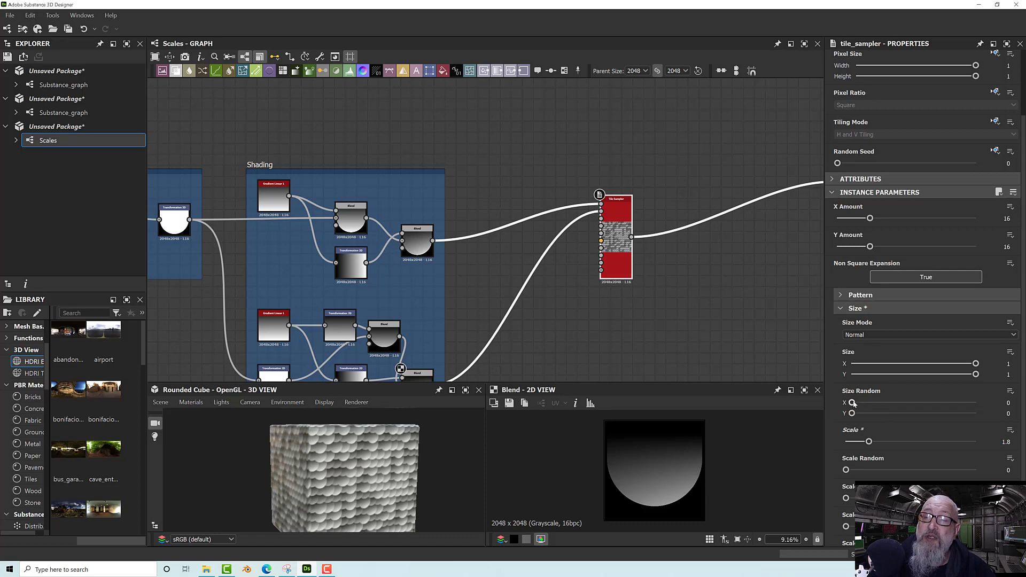
mouse_move(853, 404)
mouse_down()
mouse_move(875, 404)
mouse_move(852, 403)
mouse_move(855, 413)
mouse_move(949, 413)
mouse_move(851, 414)
mouse_up()
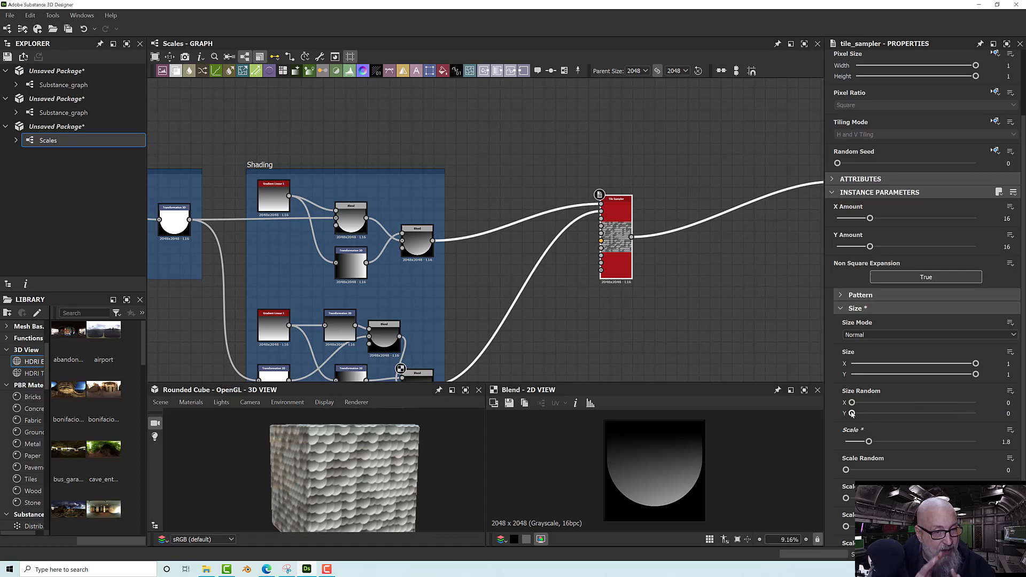
middle_drag(546, 315, 556, 249)
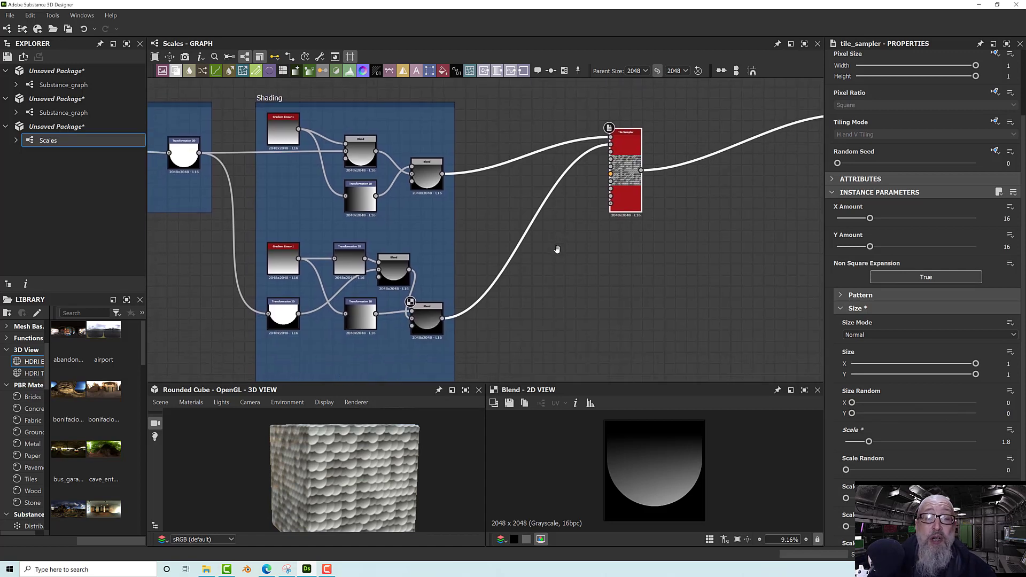
scroll(875, 399, down, 1)
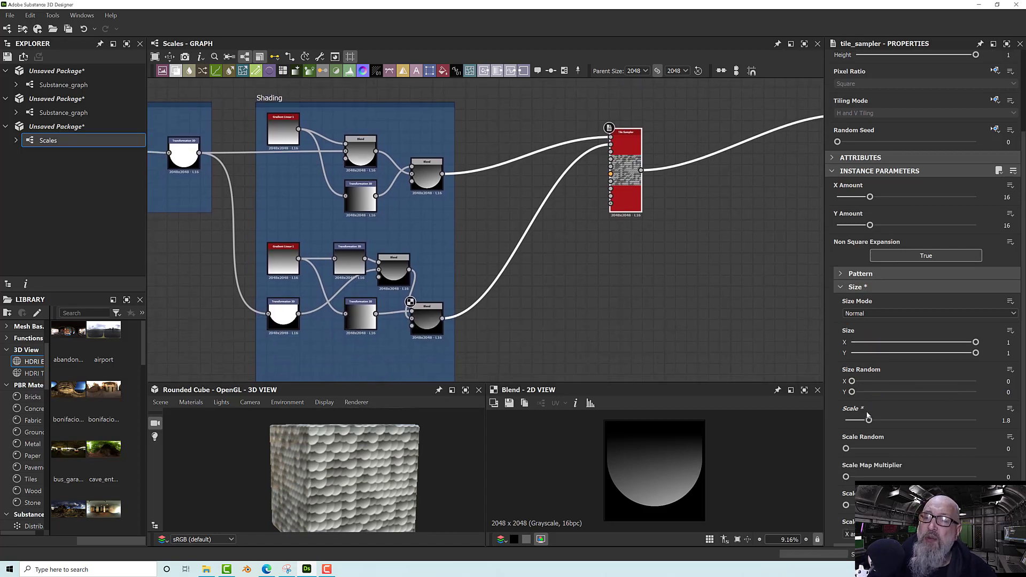
click(855, 287)
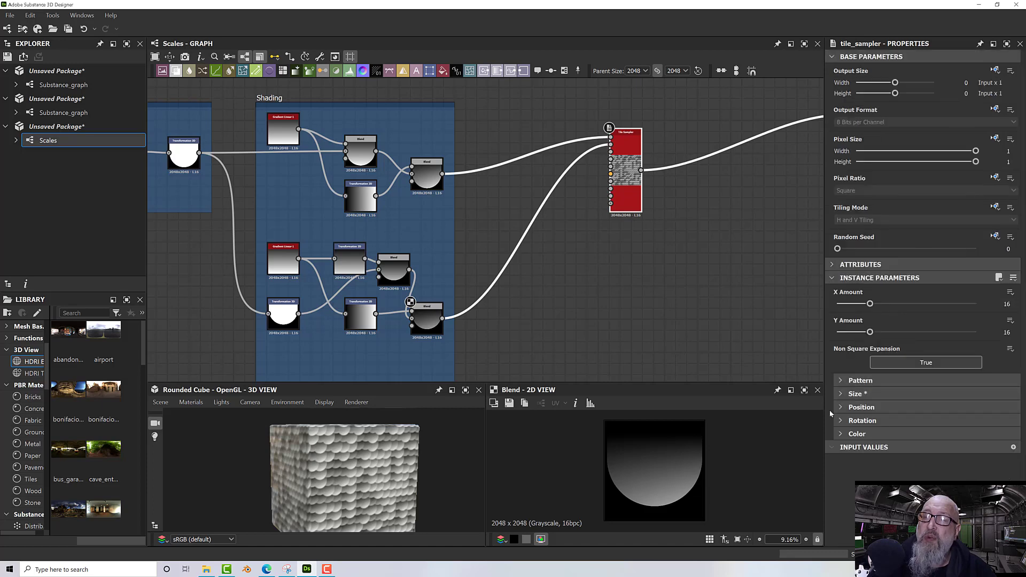
Set the Tile Sampler's position offset to 0.5 and examine the staggered scale rows on the cube up close
click(857, 408)
scroll(879, 428, down, 2)
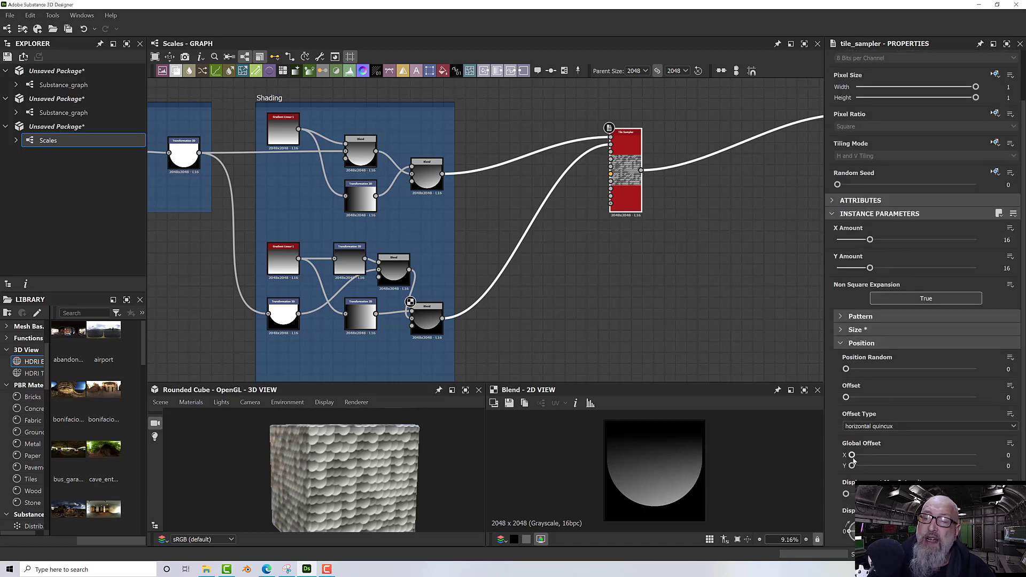
mouse_move(852, 454)
mouse_down()
mouse_move(877, 455)
mouse_move(848, 455)
mouse_up()
scroll(835, 445, down, 3)
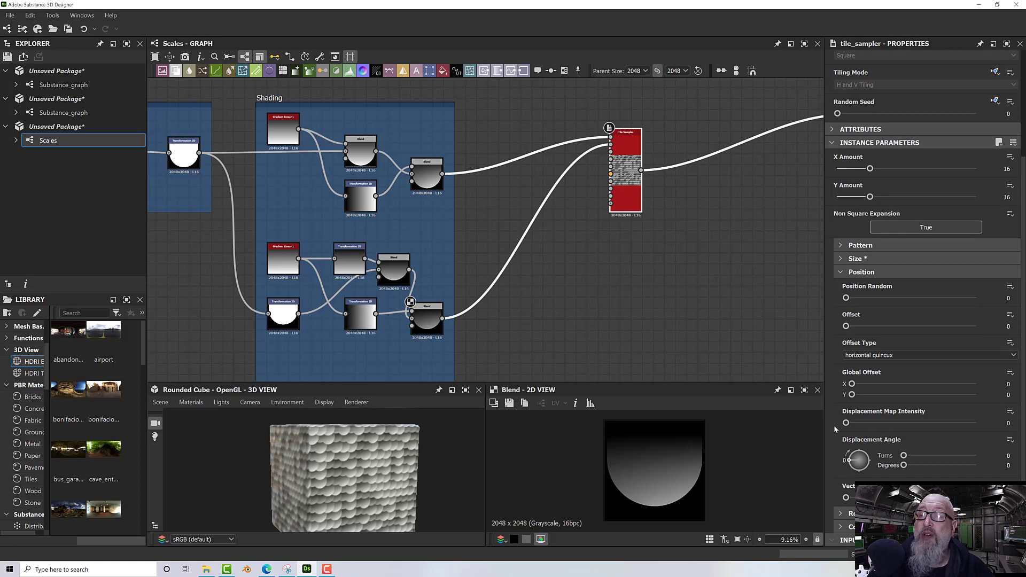
drag(847, 327, 918, 331)
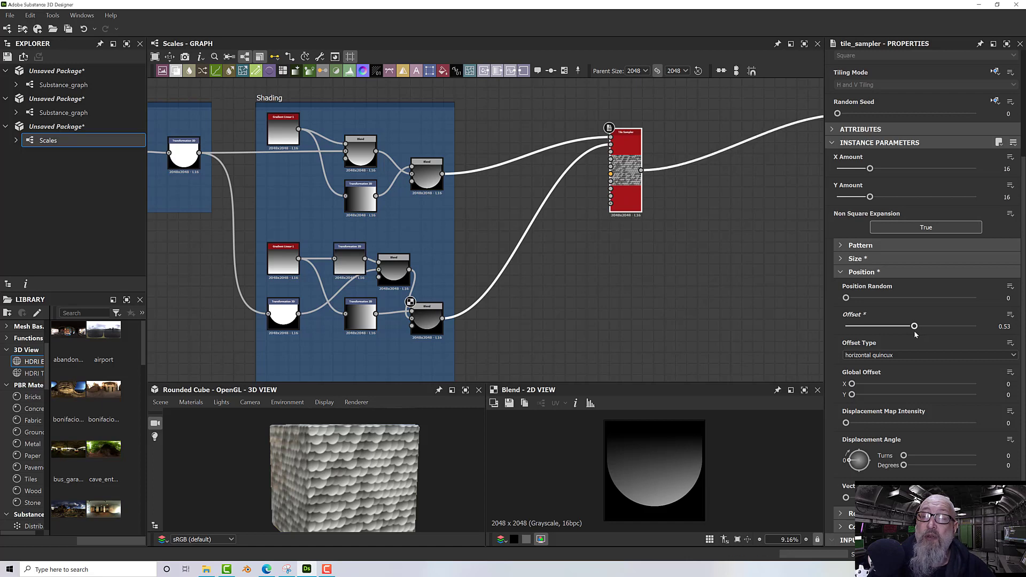
drag(914, 326, 910, 326)
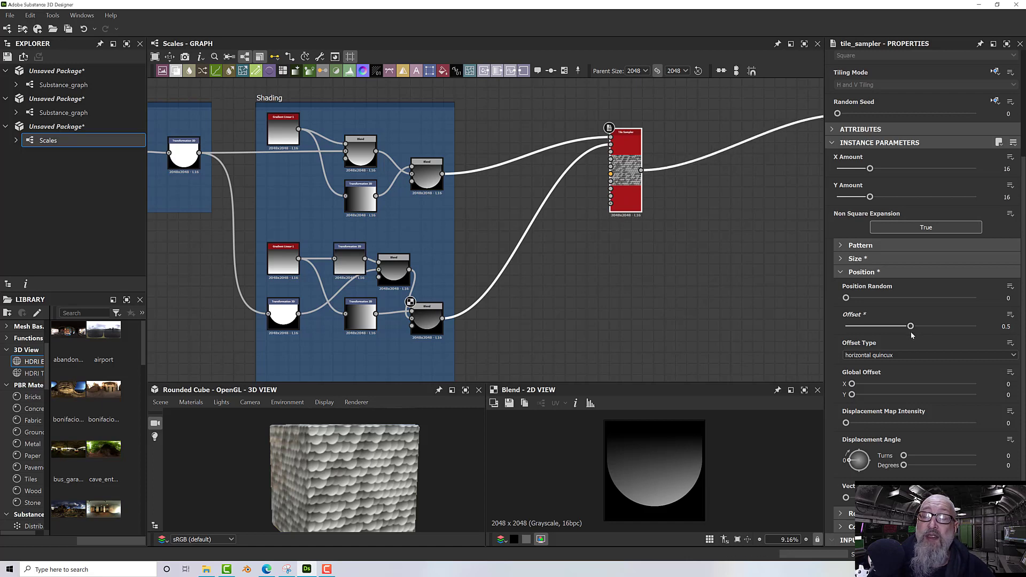
scroll(397, 449, up, 5)
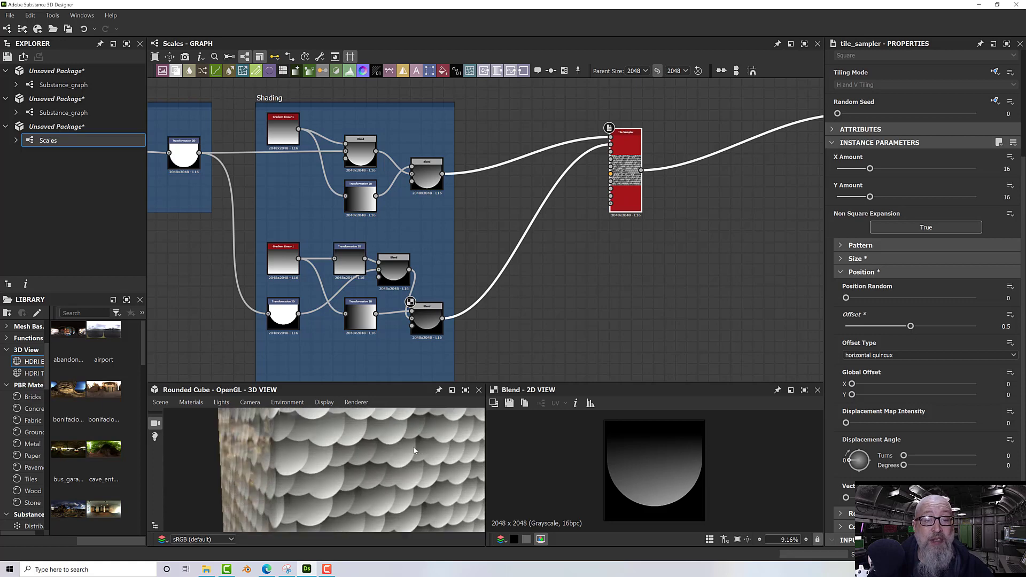
drag(397, 449, 390, 472)
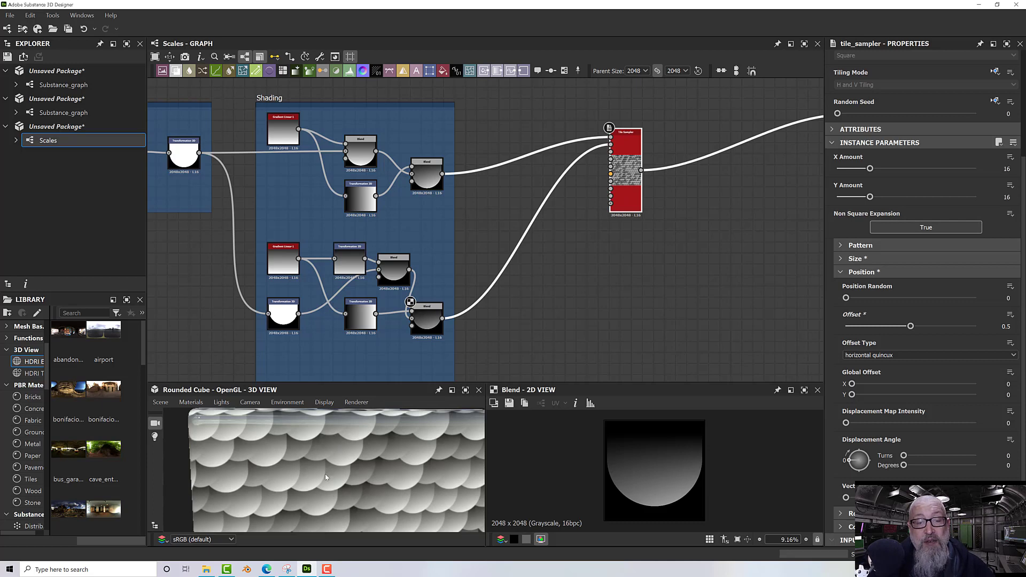
Reduce the Tile Sampler's pattern scale to 1.39 and check the scale overlap on the cube from near and far
click(856, 259)
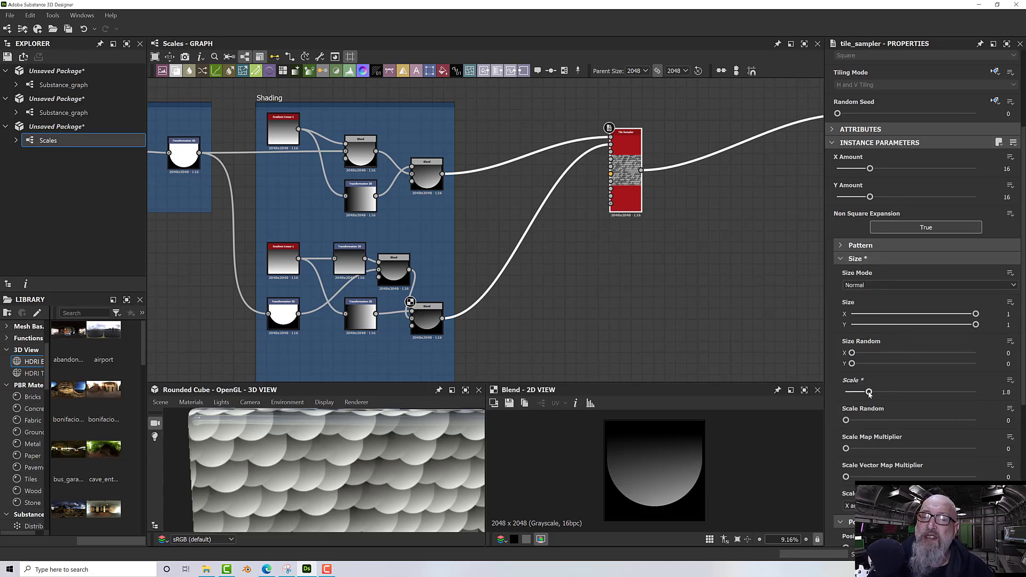
mouse_move(870, 393)
mouse_down()
mouse_move(844, 392)
mouse_move(864, 393)
mouse_up()
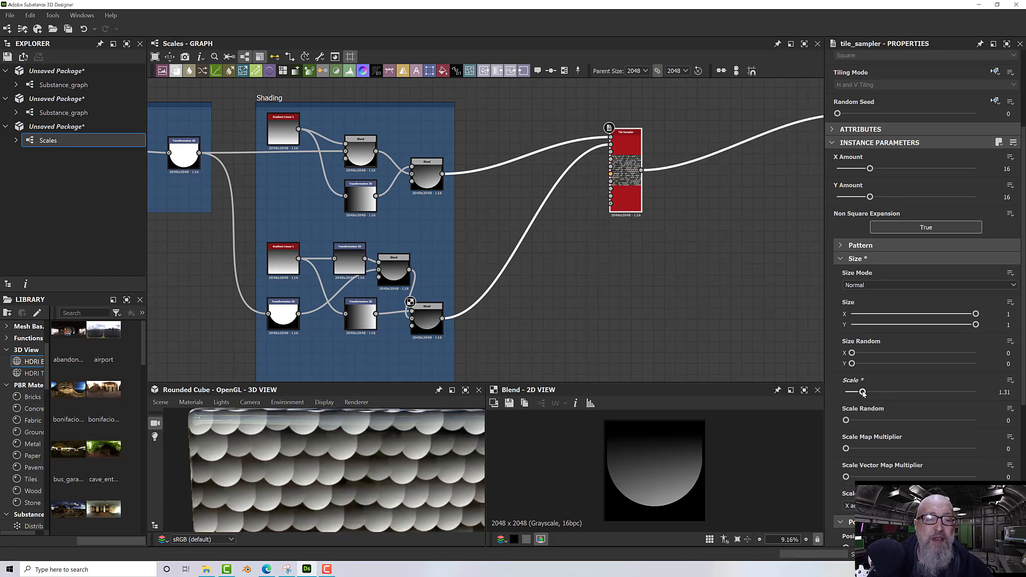
scroll(460, 437, down, 5)
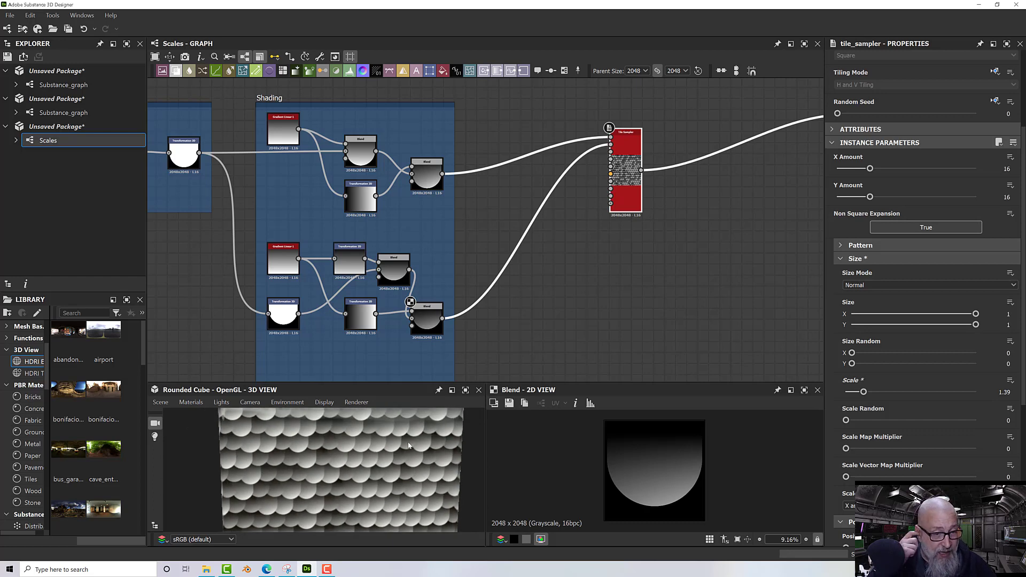
scroll(408, 445, up, 4)
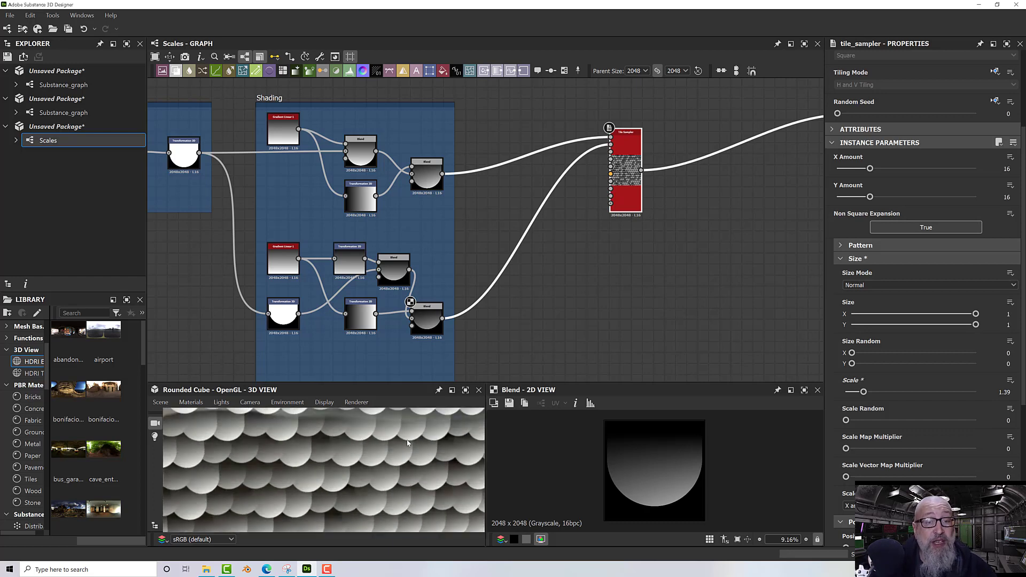
scroll(407, 443, down, 1)
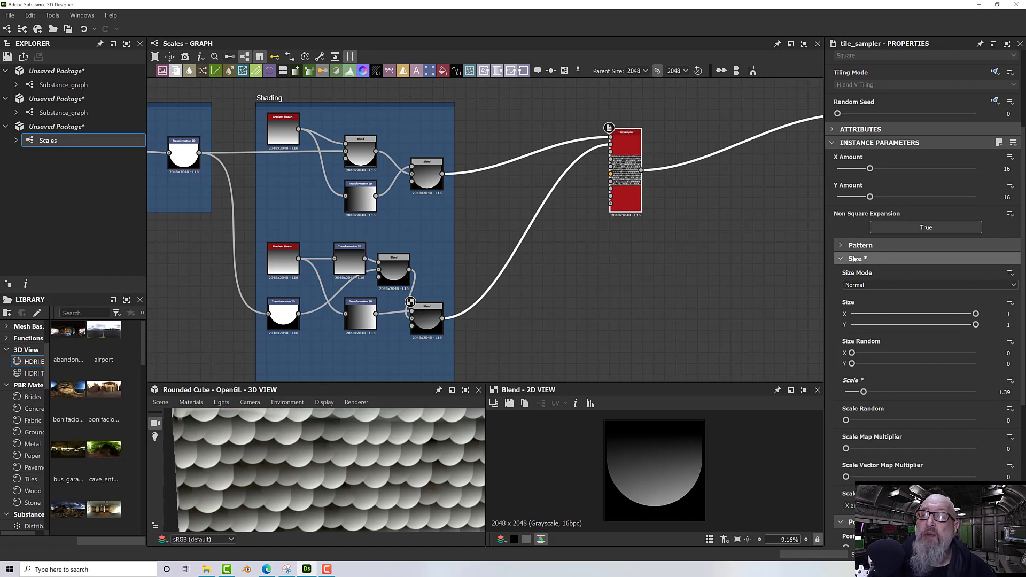
click(840, 259)
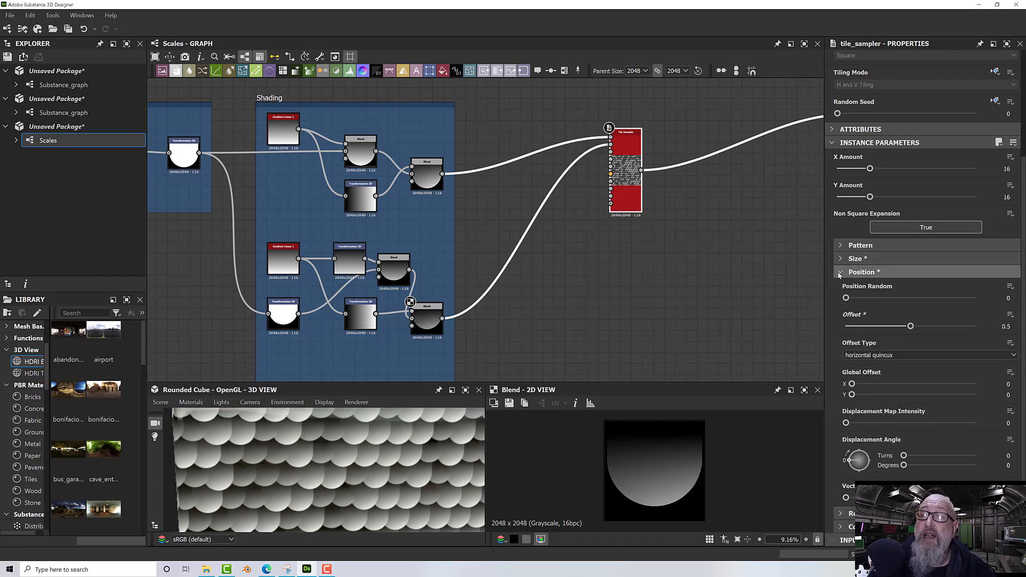
click(839, 273)
Try a 45-degree rotation on the Tile Sampler's pattern, then reset the rotation to 0
click(844, 421)
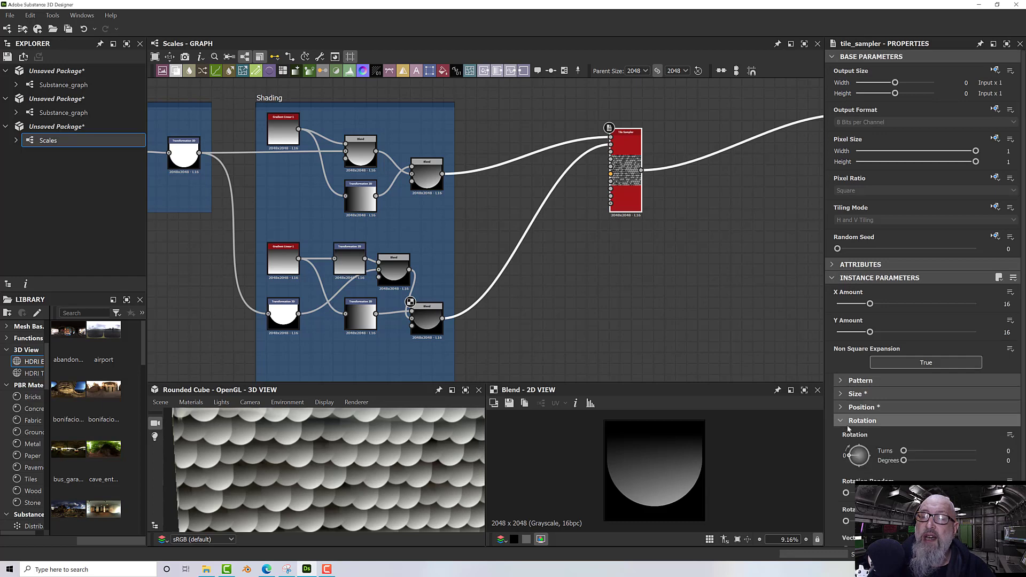
scroll(891, 446, down, 1)
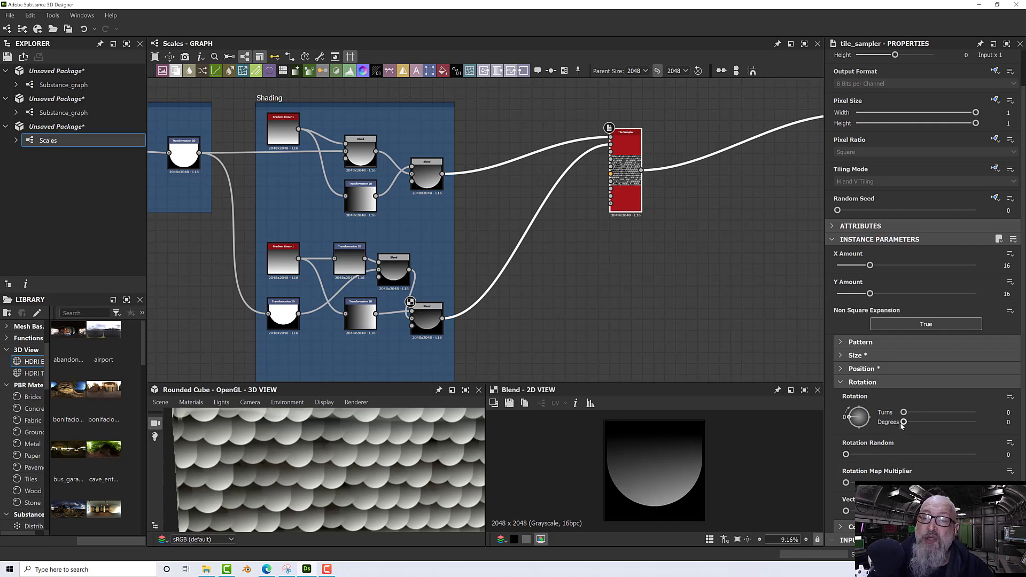
mouse_move(903, 422)
mouse_down()
mouse_move(924, 422)
mouse_move(904, 422)
mouse_up()
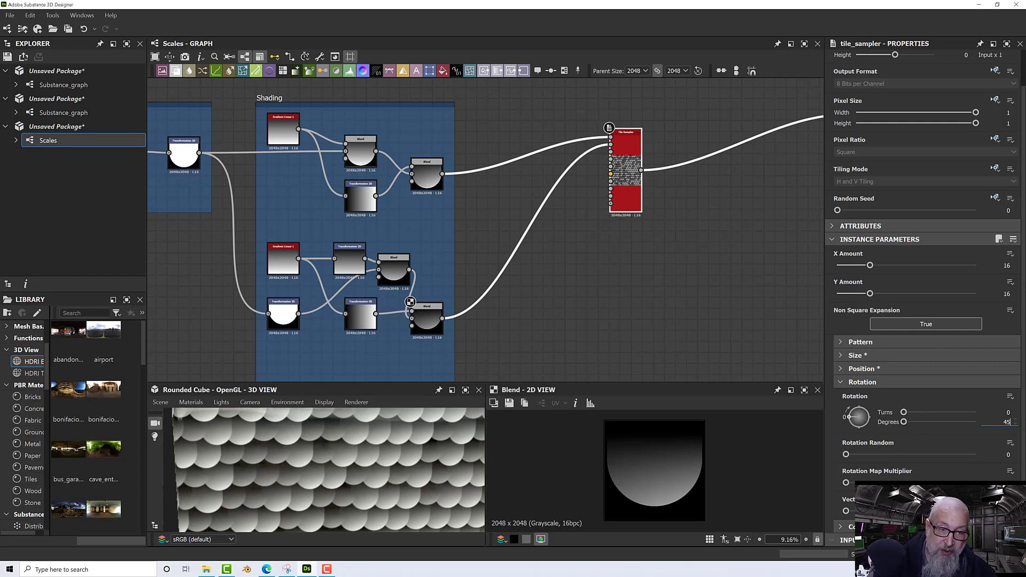
key(Return)
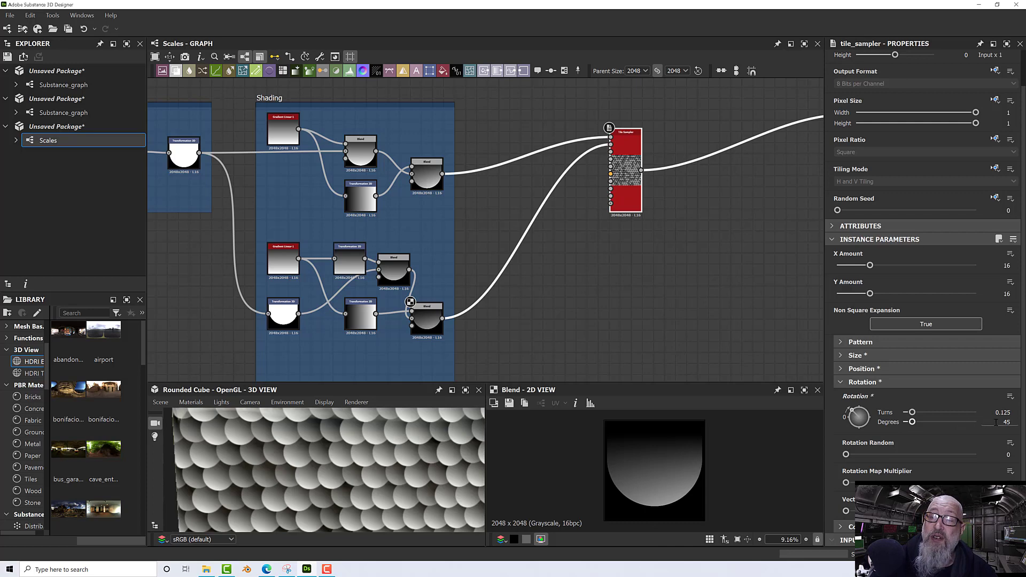
text(0)
key(Return)
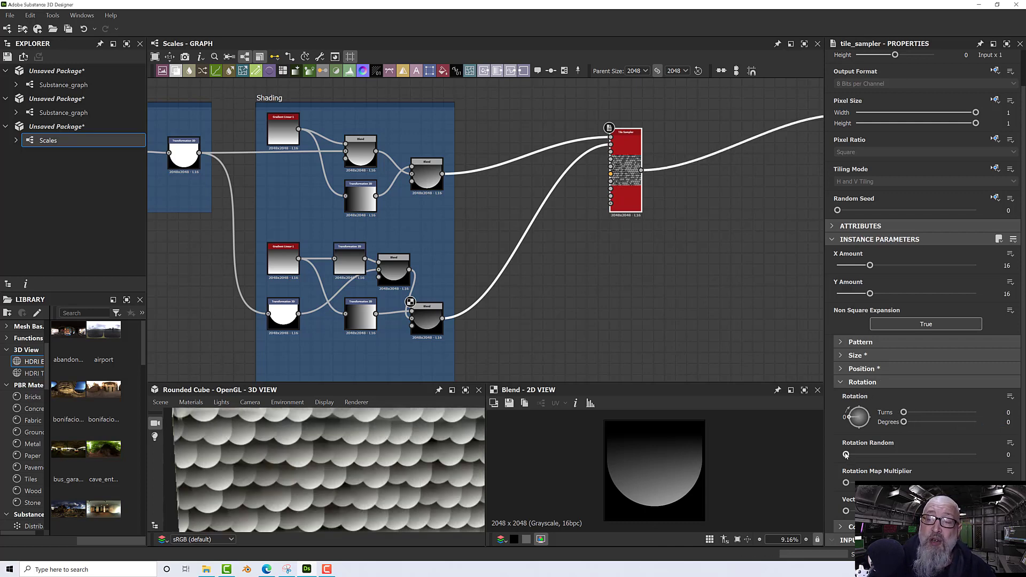
Set the Tile Sampler's Rotation Random to 0.07 and inspect the scales on the cube at several distances
mouse_move(846, 454)
mouse_down()
mouse_move(876, 458)
mouse_move(855, 463)
mouse_up()
scroll(412, 487, down, 3)
middle_drag(412, 487, 412, 478)
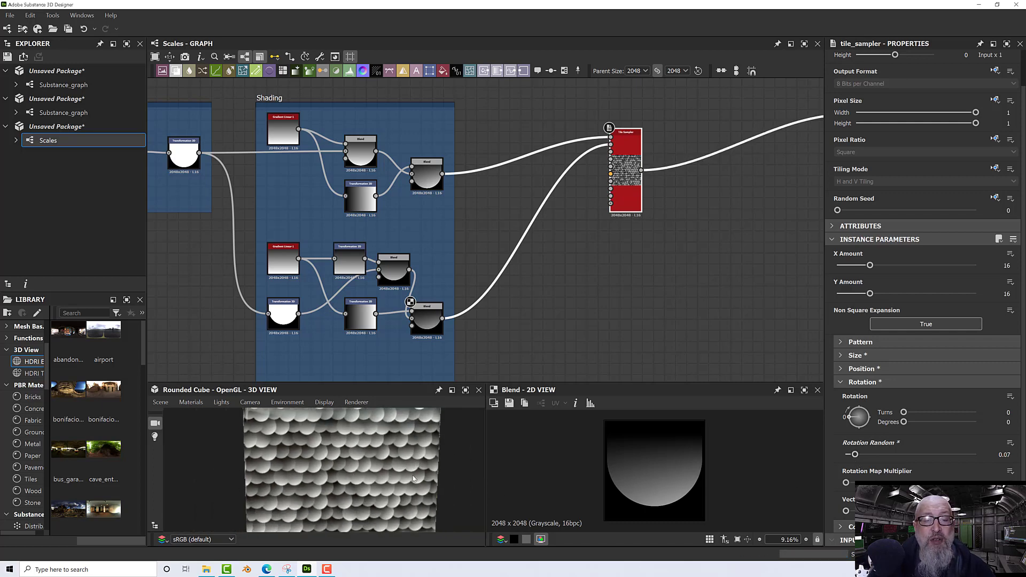
scroll(413, 479, down, 3)
scroll(412, 479, up, 2)
scroll(412, 478, up, 3)
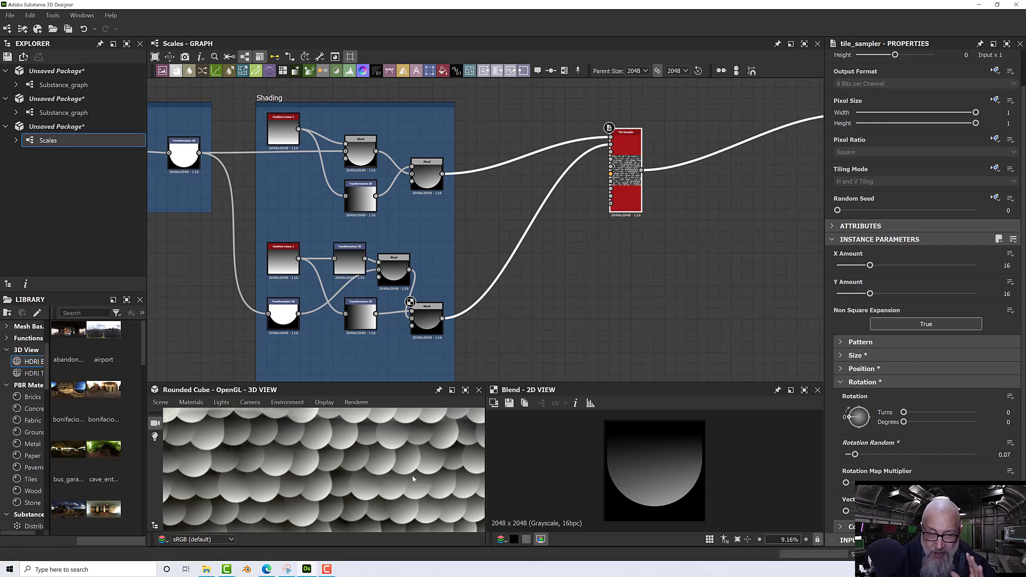
scroll(388, 438, down, 3)
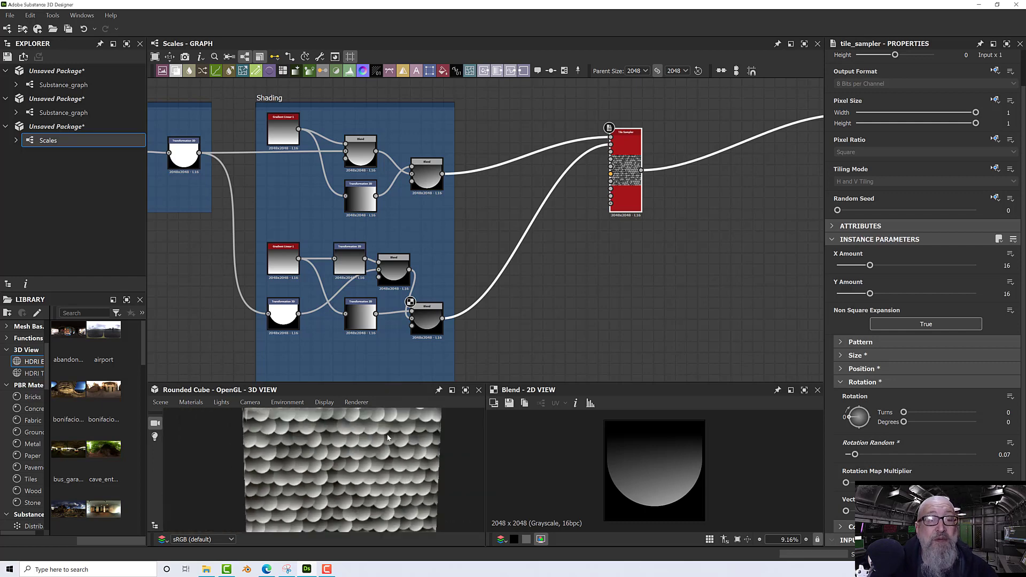
scroll(388, 440, down, 3)
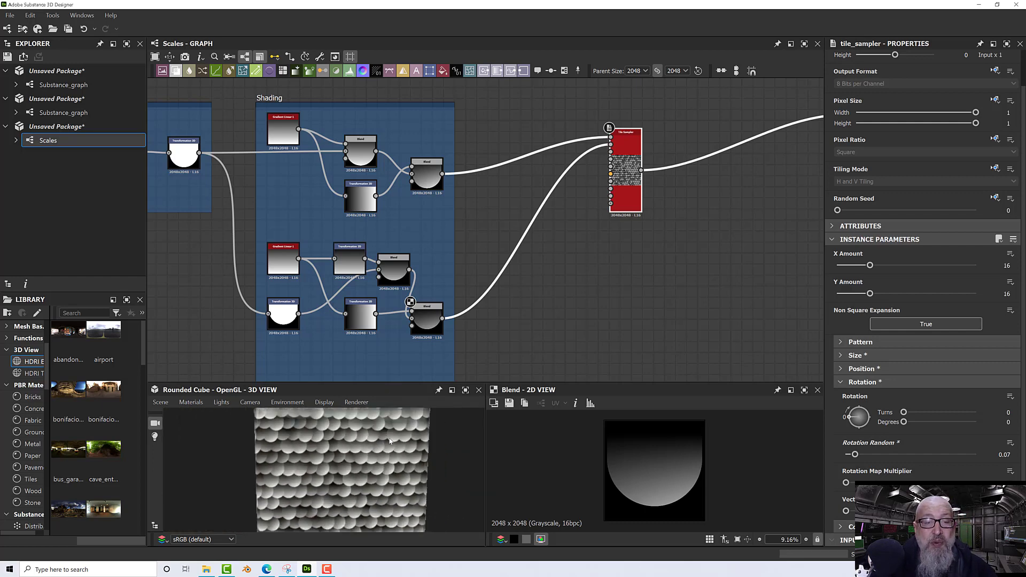
scroll(388, 447, up, 4)
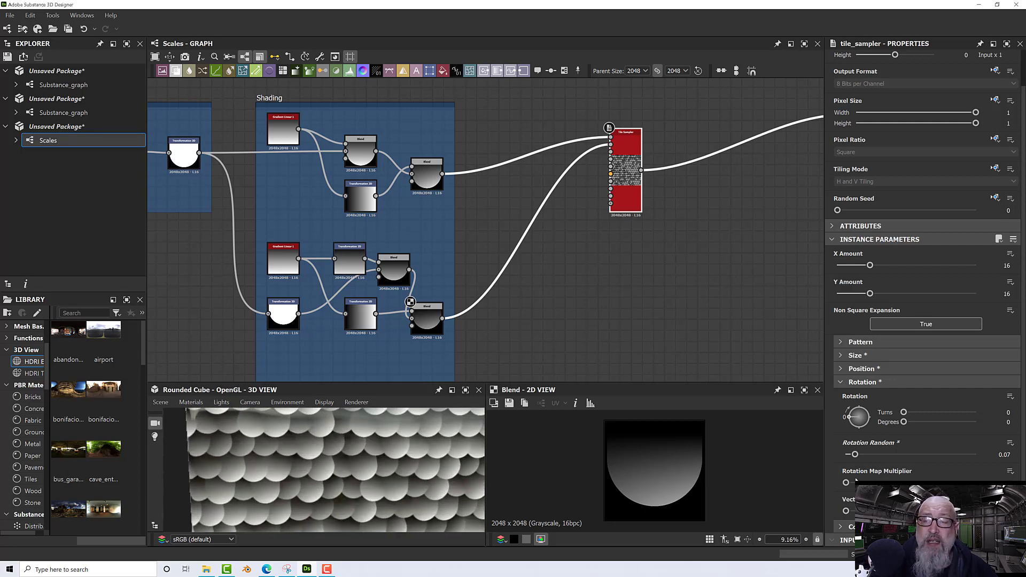
Reduce the Tile Sampler's Rotation Random to 0.03 and view the whole cube face
drag(855, 455, 850, 455)
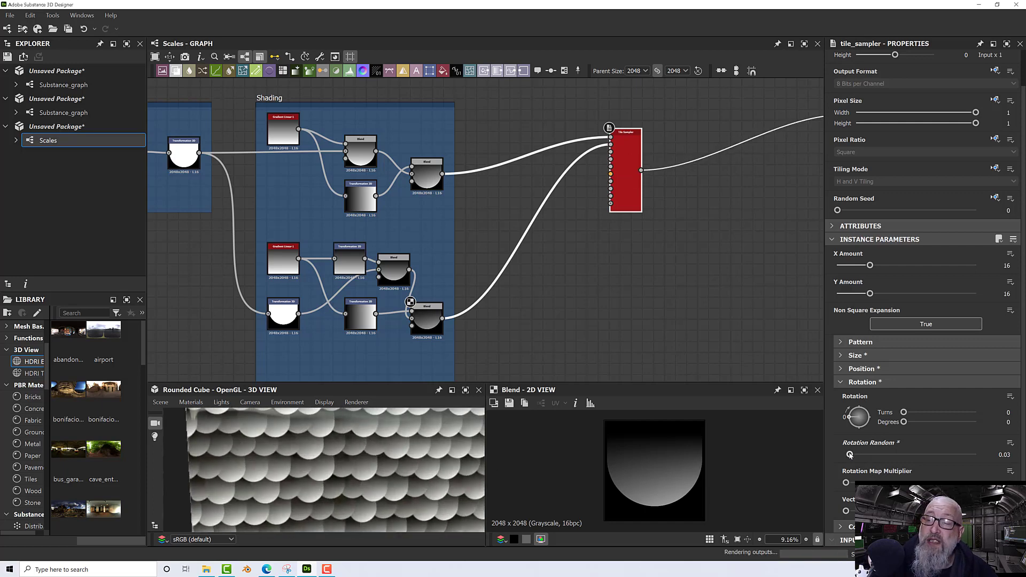
scroll(406, 459, down, 5)
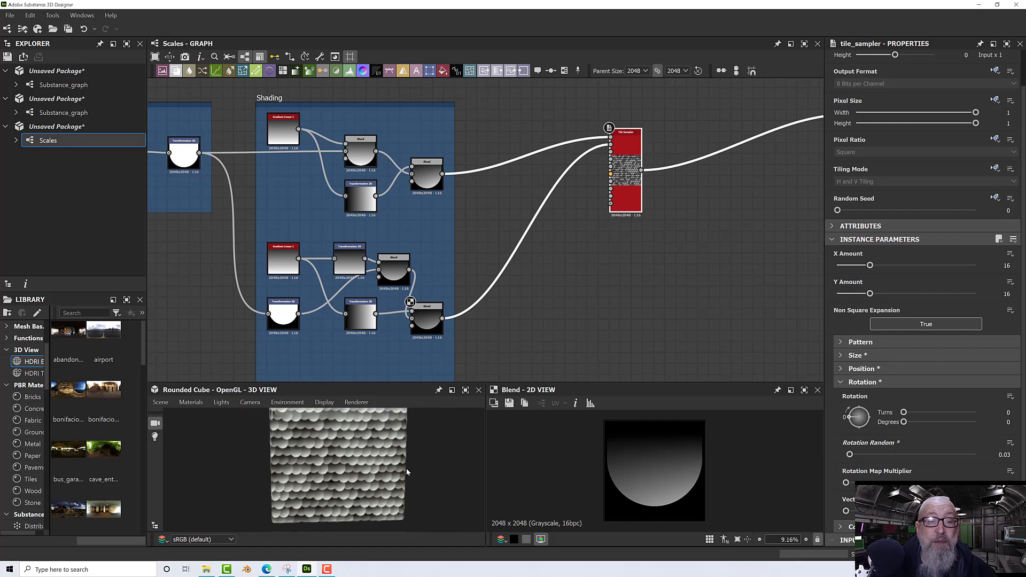
click(844, 382)
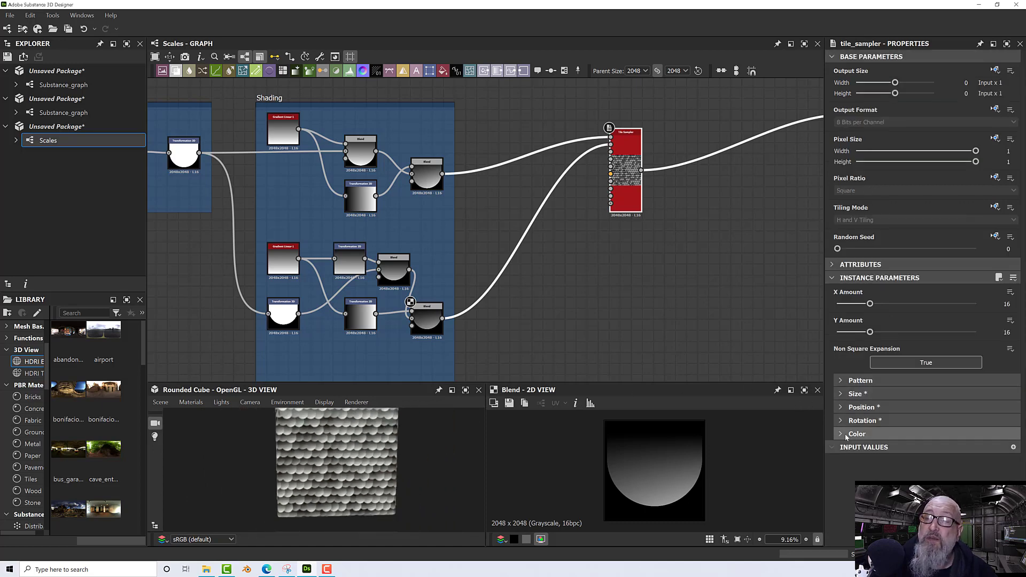
Try out the Tile Sampler's Mask Map Threshold and Mask Random color settings, returning both to 0
click(840, 434)
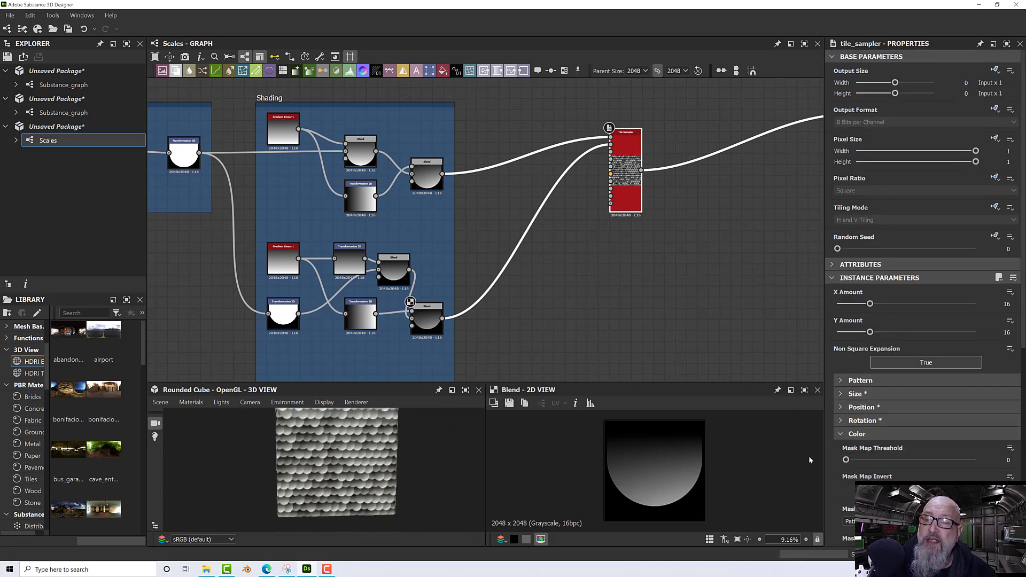
scroll(908, 406, down, 2)
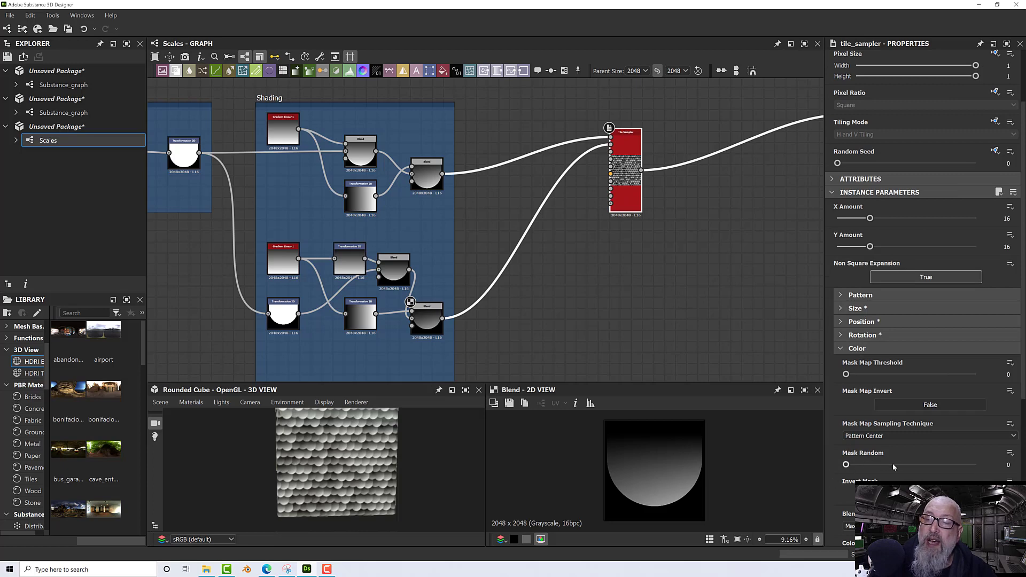
scroll(869, 476, down, 2)
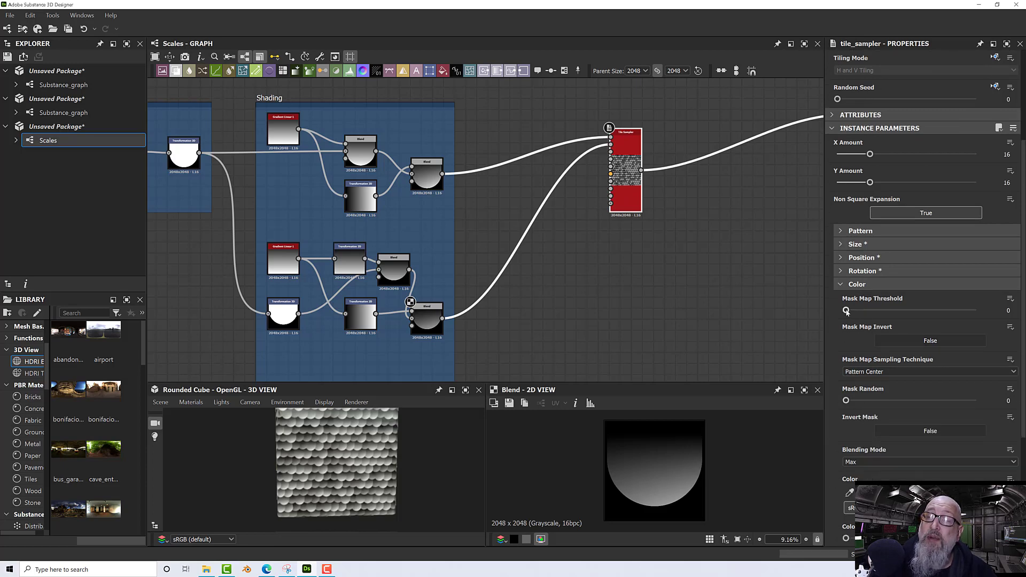
mouse_move(846, 311)
mouse_down()
mouse_move(887, 312)
mouse_move(836, 317)
mouse_up()
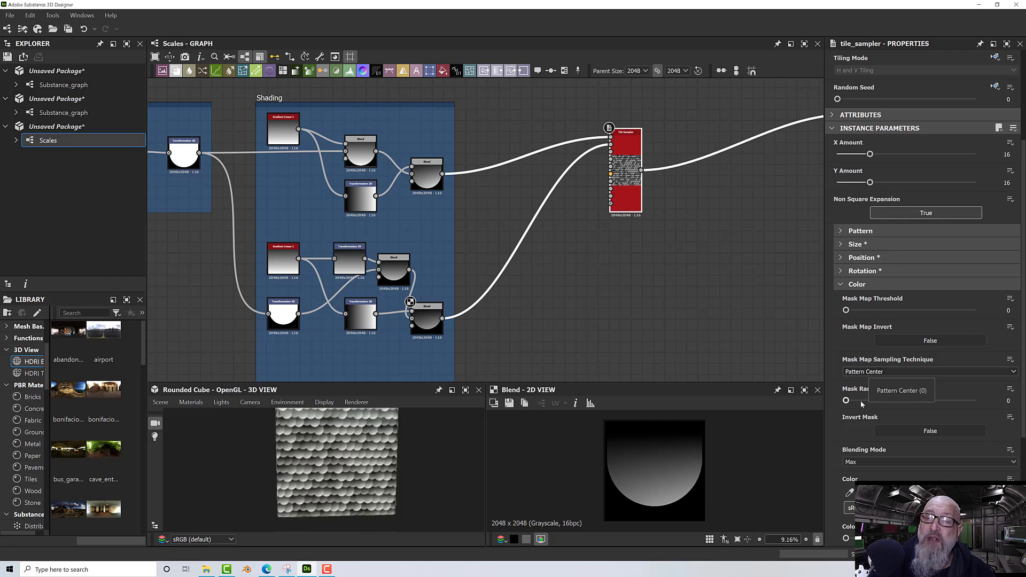
mouse_move(846, 400)
mouse_down()
mouse_move(871, 401)
mouse_move(836, 401)
mouse_up()
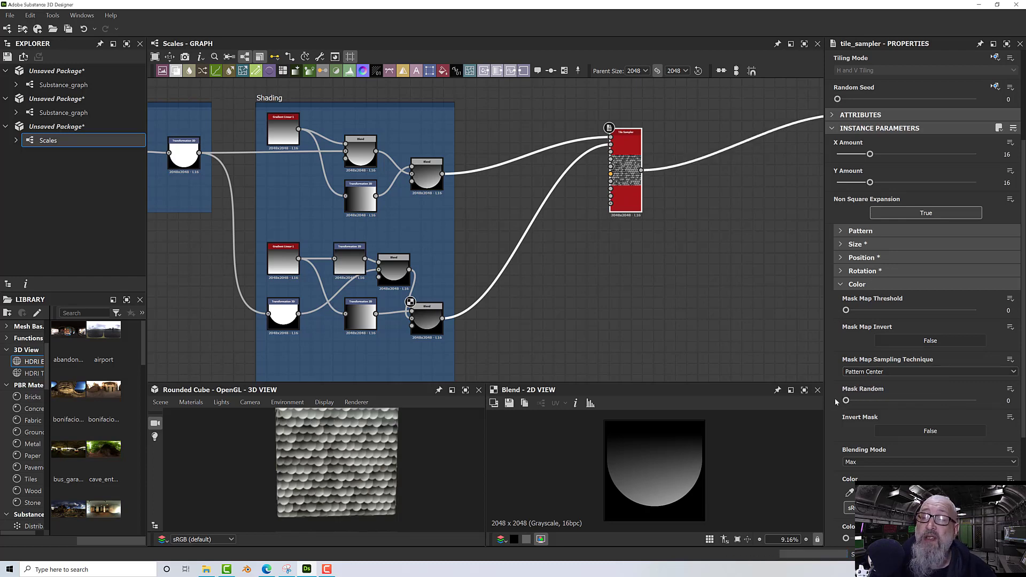
Set the Tile Sampler's Color Random to 0.18 and inspect the shade variation on the cube
scroll(860, 463, down, 2)
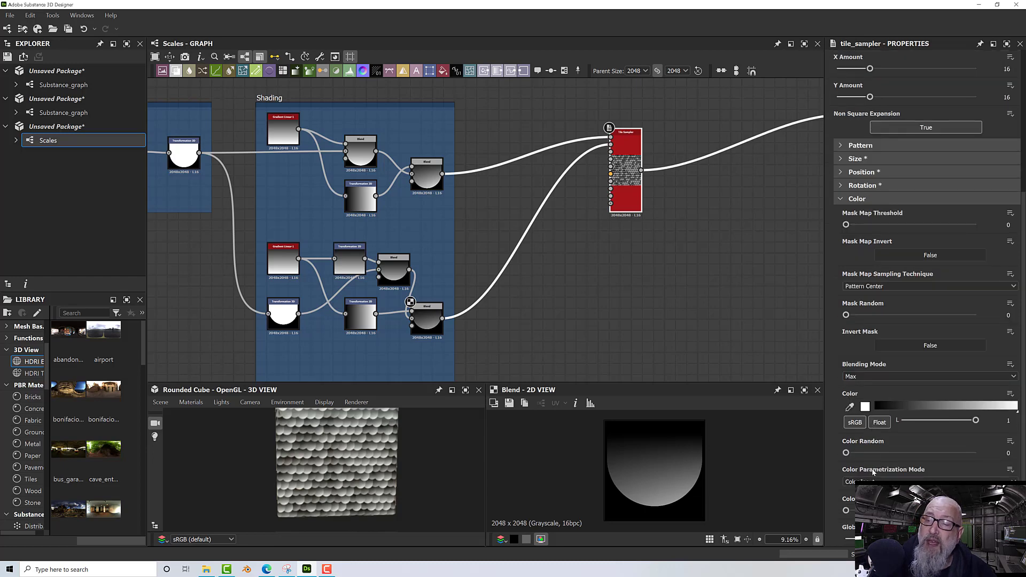
drag(846, 454, 975, 453)
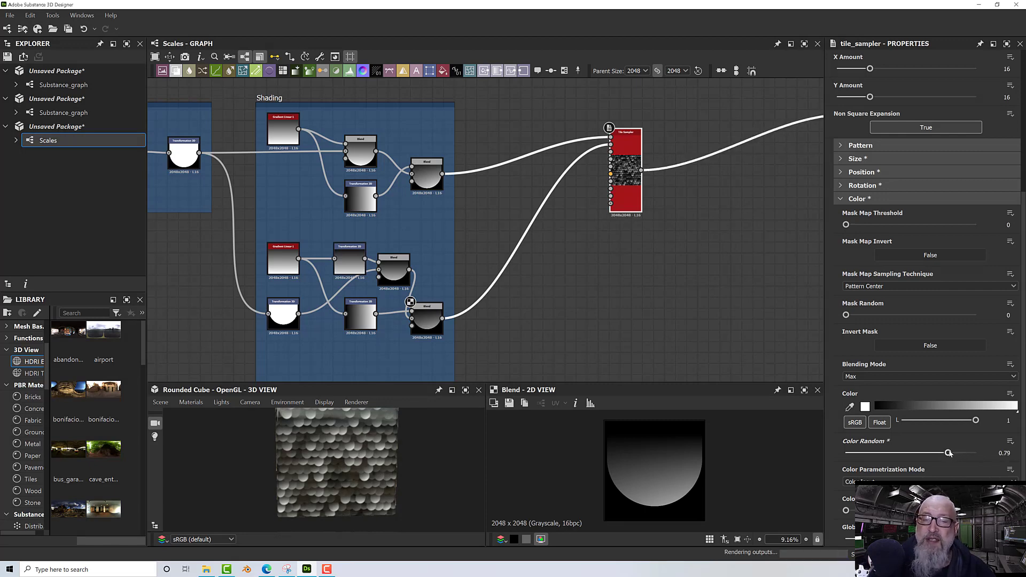
drag(975, 453, 868, 453)
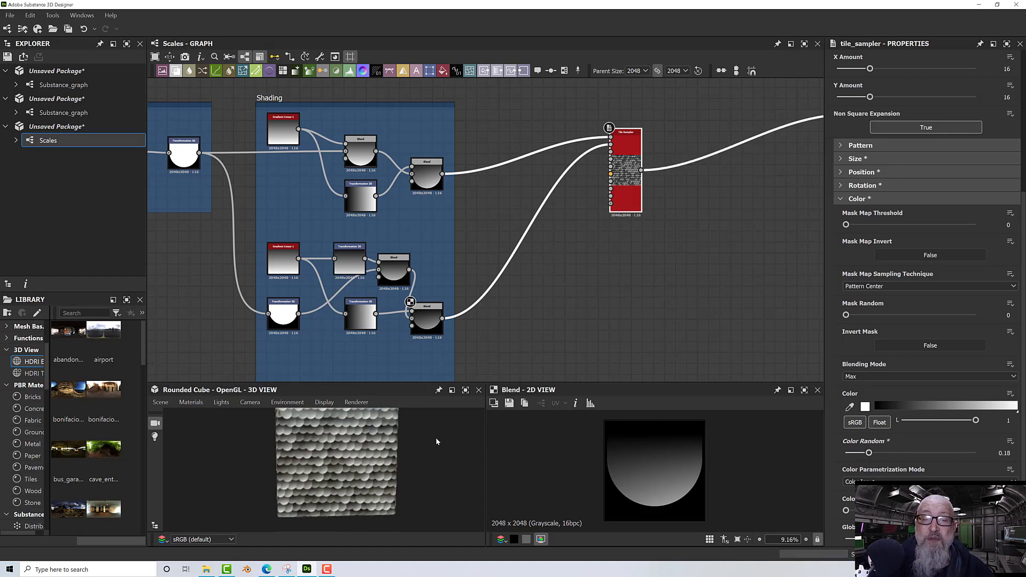
drag(437, 441, 393, 444)
scroll(394, 444, up, 2)
scroll(908, 470, down, 3)
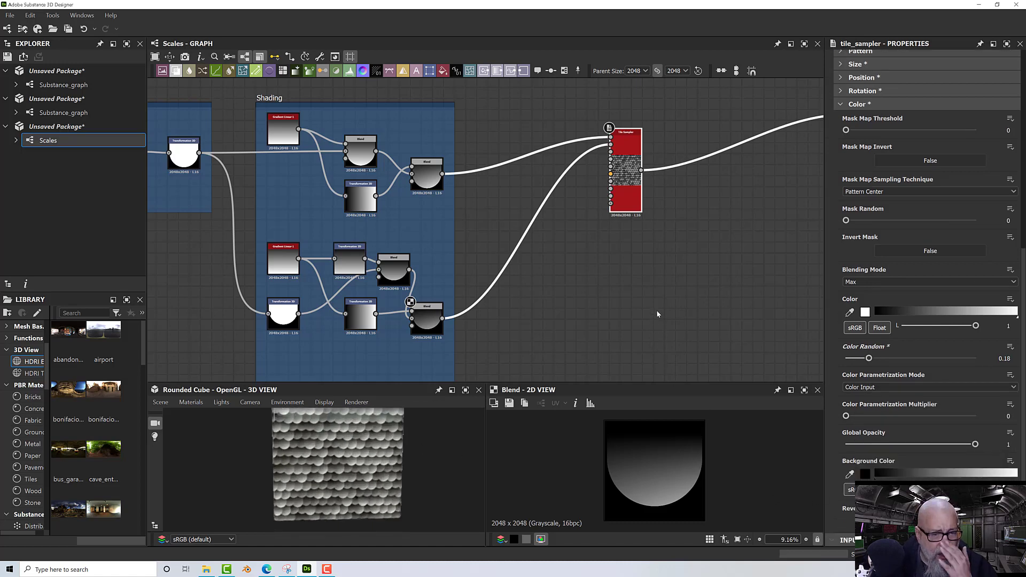
Delete the unused Roughness and Metallic output nodes from the graph
middle_drag(657, 298, 446, 334)
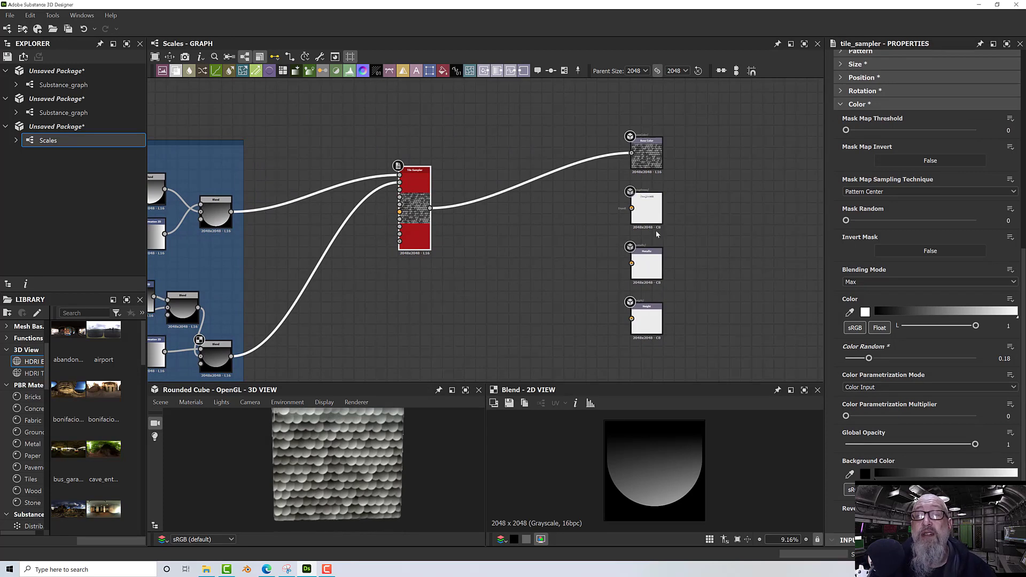
click(742, 295)
drag(743, 293, 614, 189)
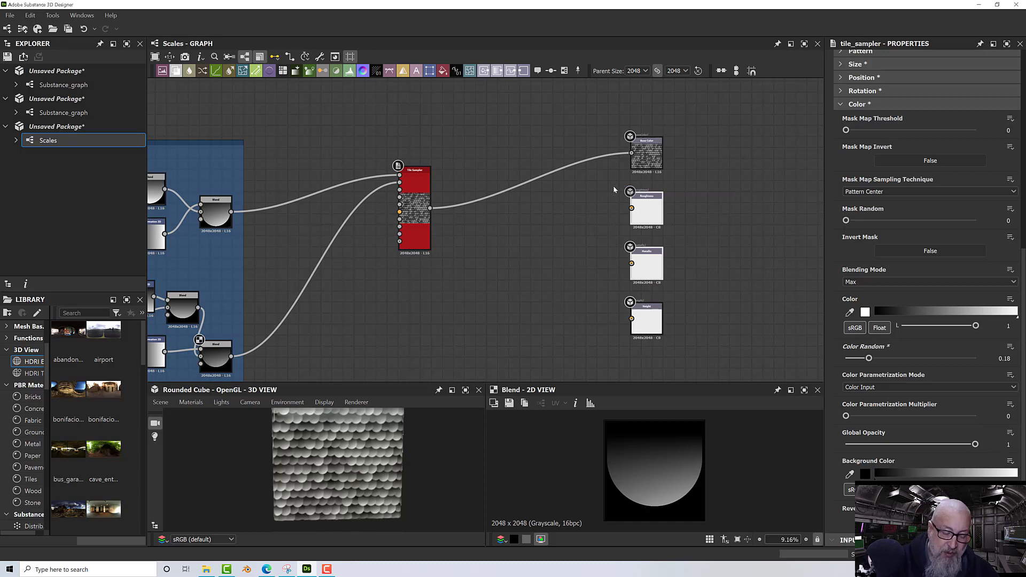
key(Delete)
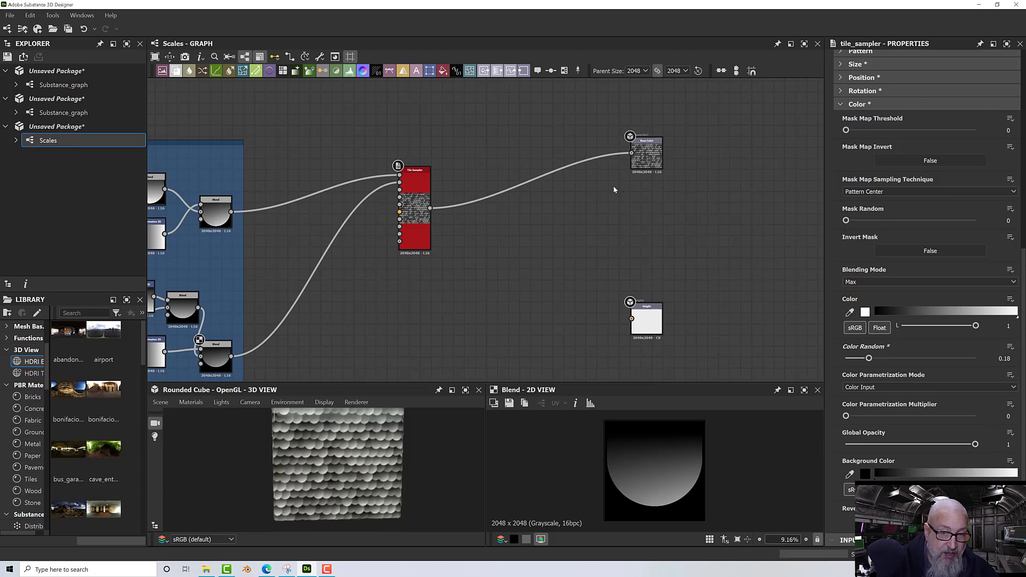
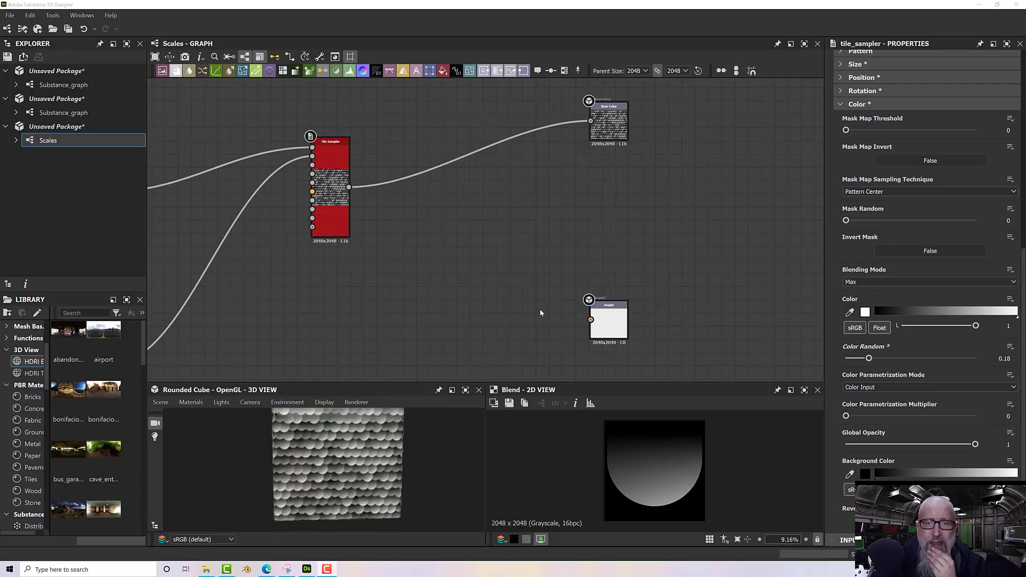
Move the Height output node beneath Base Color and connect the Tile Sampler's output to it
drag(609, 309, 609, 174)
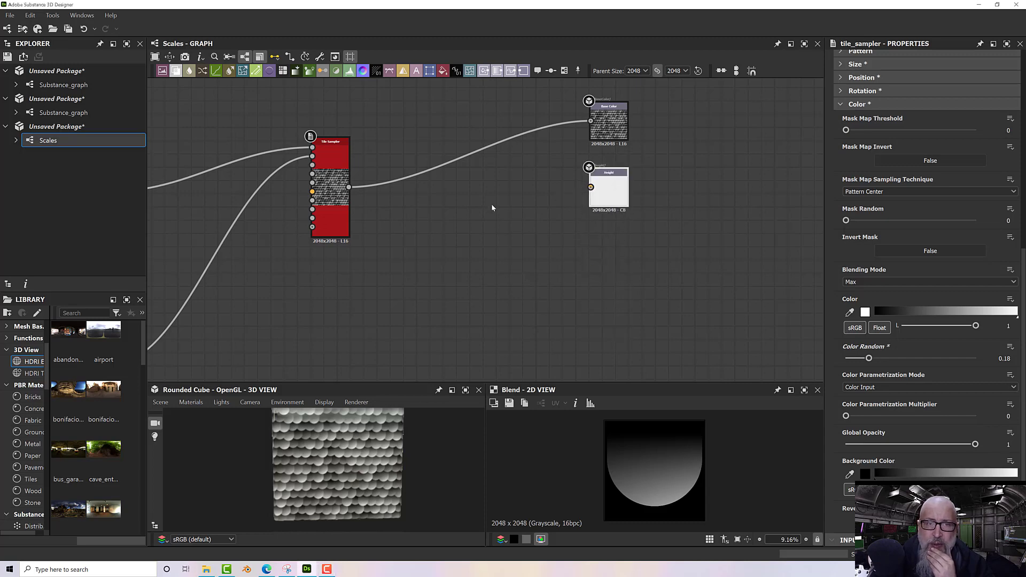
middle_drag(482, 206, 480, 225)
drag(346, 206, 587, 206)
click(606, 211)
drag(350, 492, 381, 503)
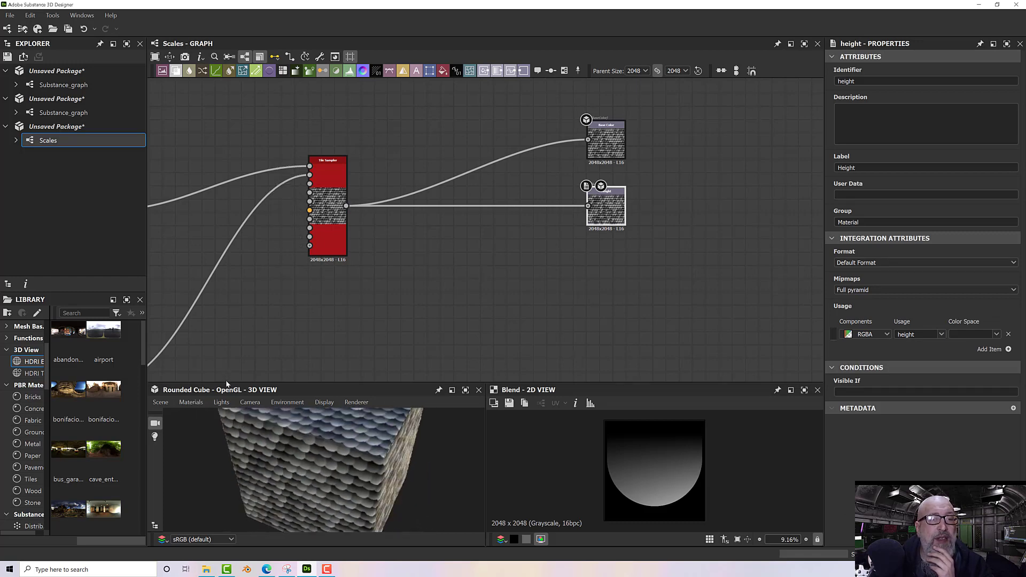
Enlarge the 3D view and switch its preview mesh to the Rounded Cylinder, viewing the scales up close
drag(227, 384, 224, 325)
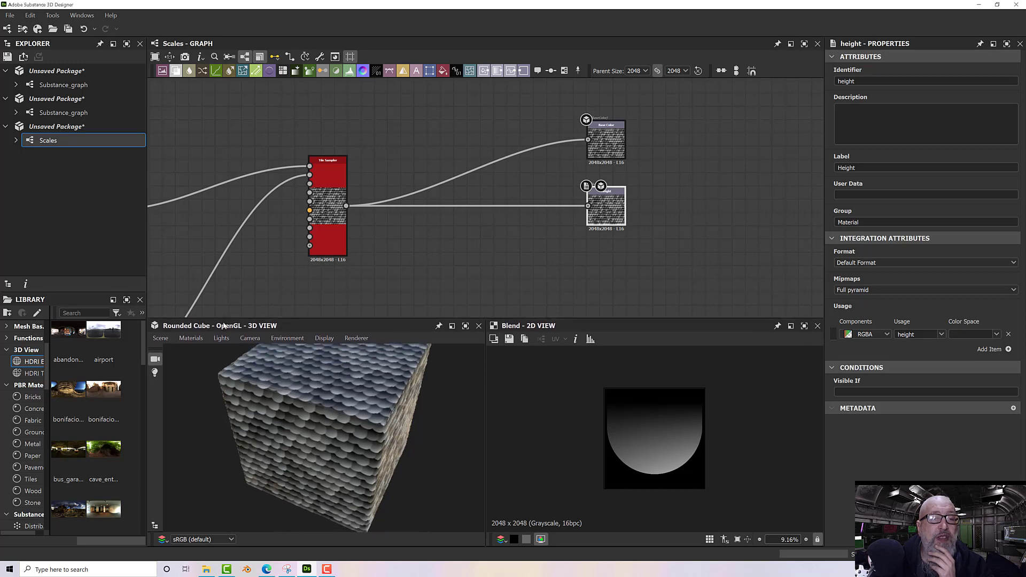
click(203, 343)
click(205, 439)
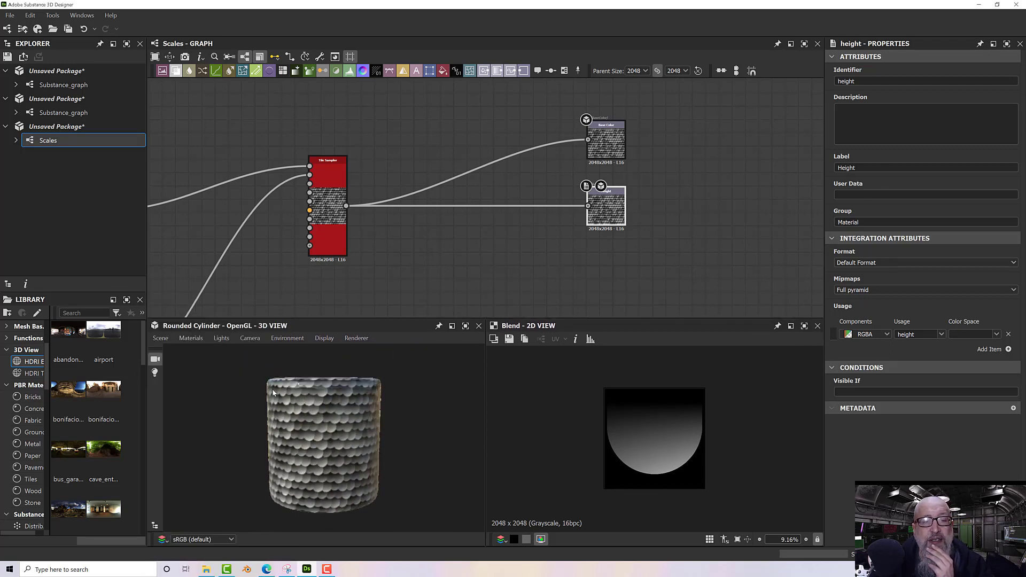
scroll(278, 395, up, 6)
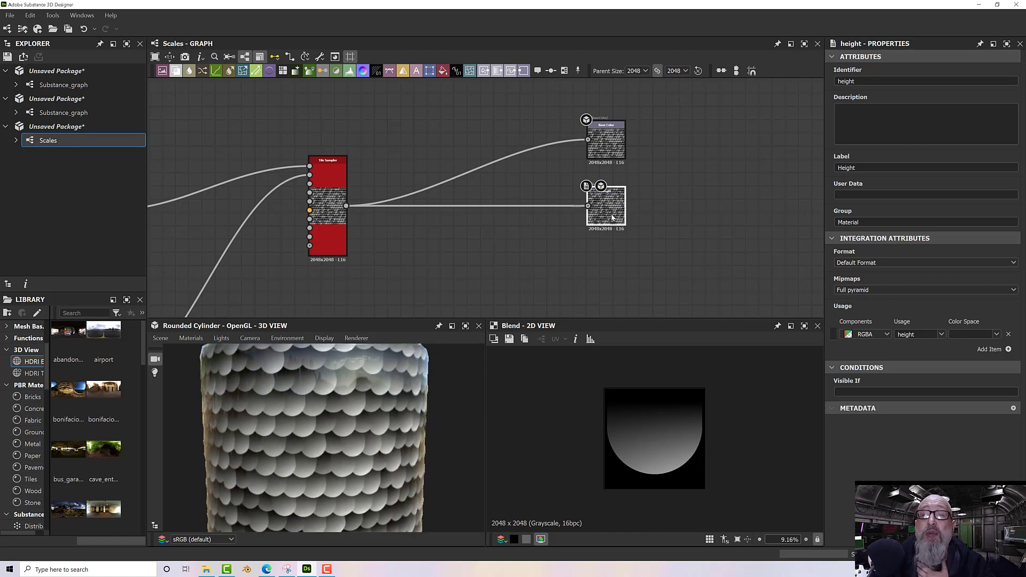
drag(370, 387, 414, 392)
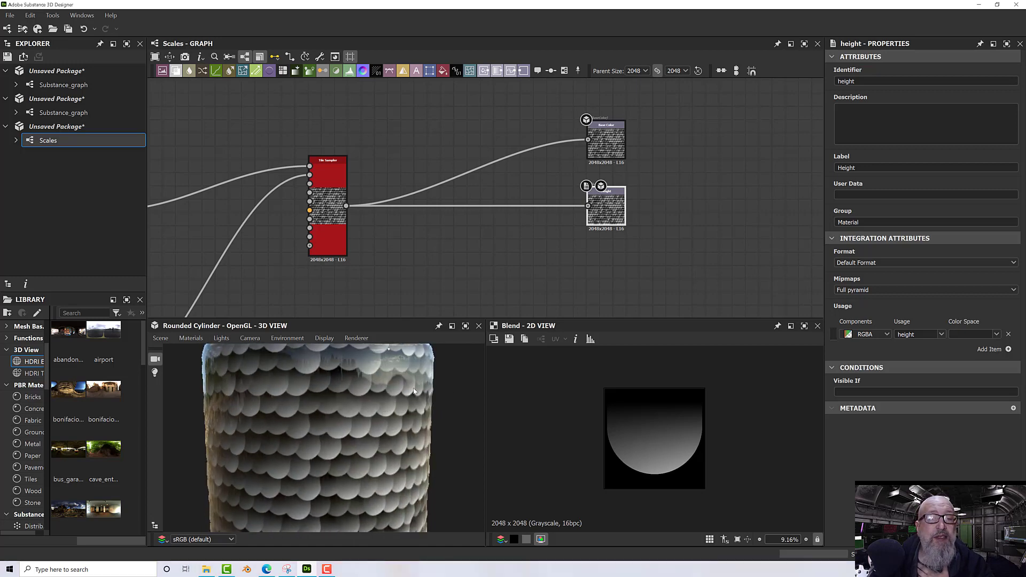
Edit the 3D view's default material and set its Tessellation Factor to 16
click(191, 338)
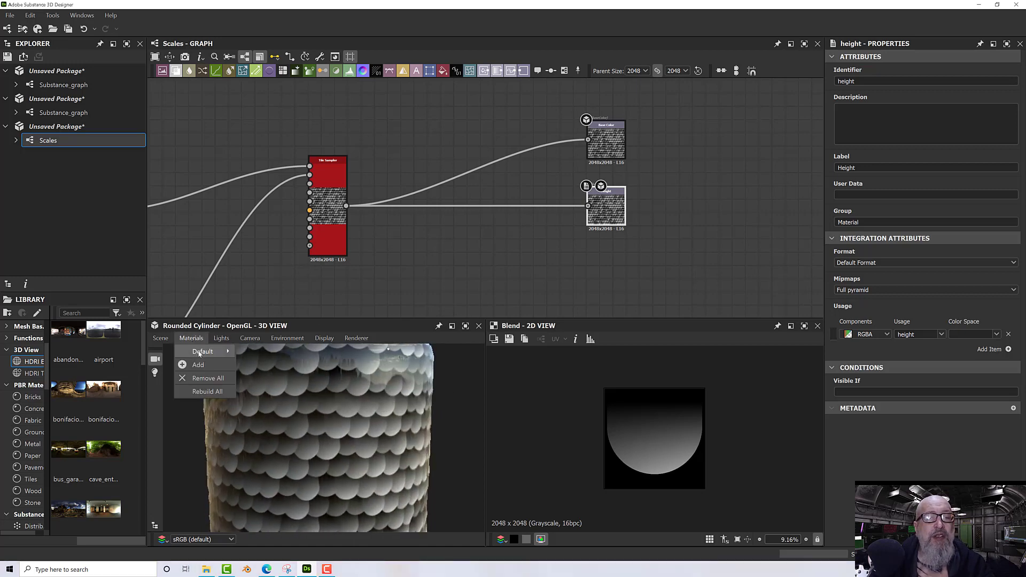
mouse_move(201, 352)
click(255, 351)
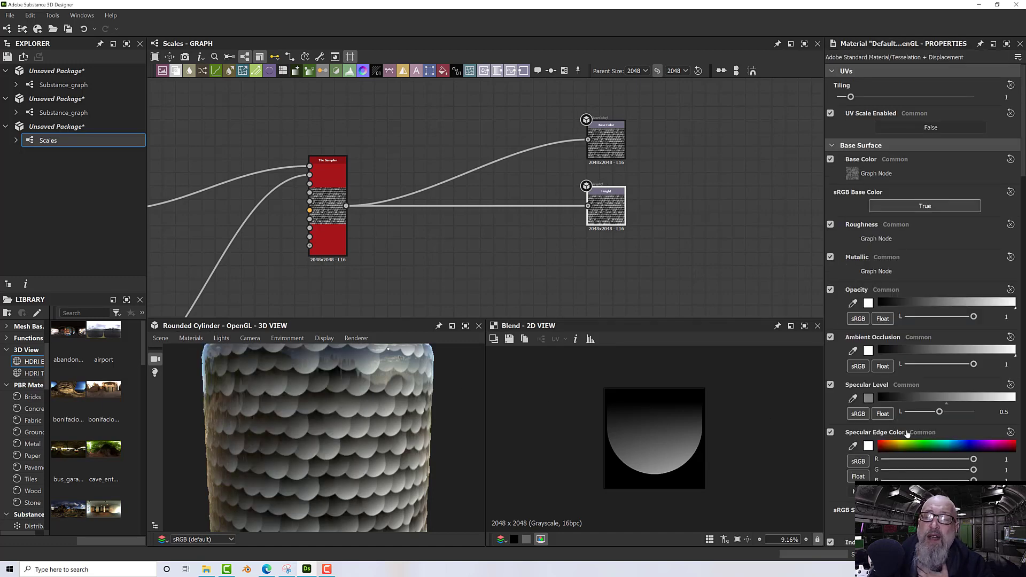
scroll(903, 430, down, 5)
scroll(908, 437, down, 1)
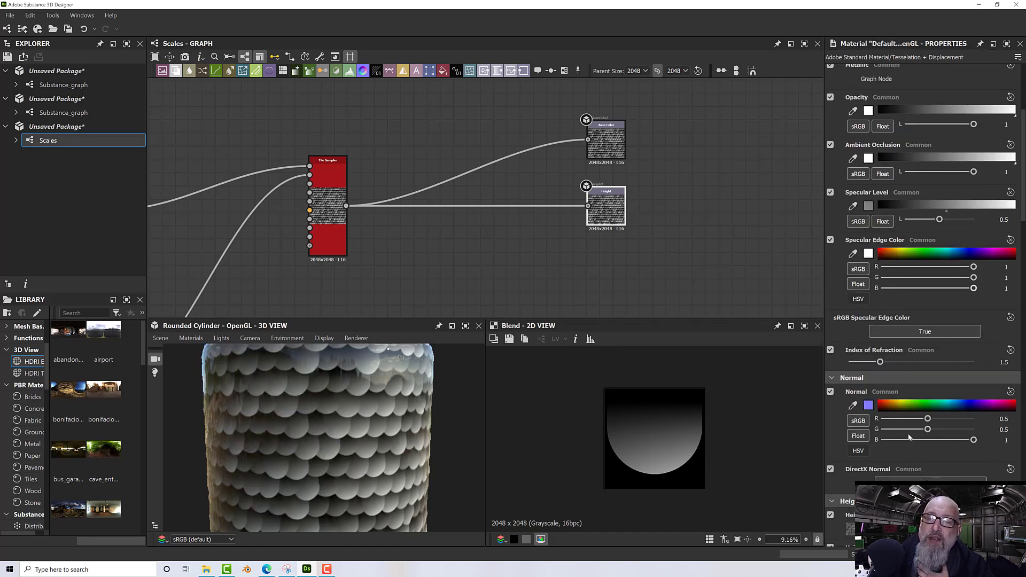
scroll(908, 435, down, 4)
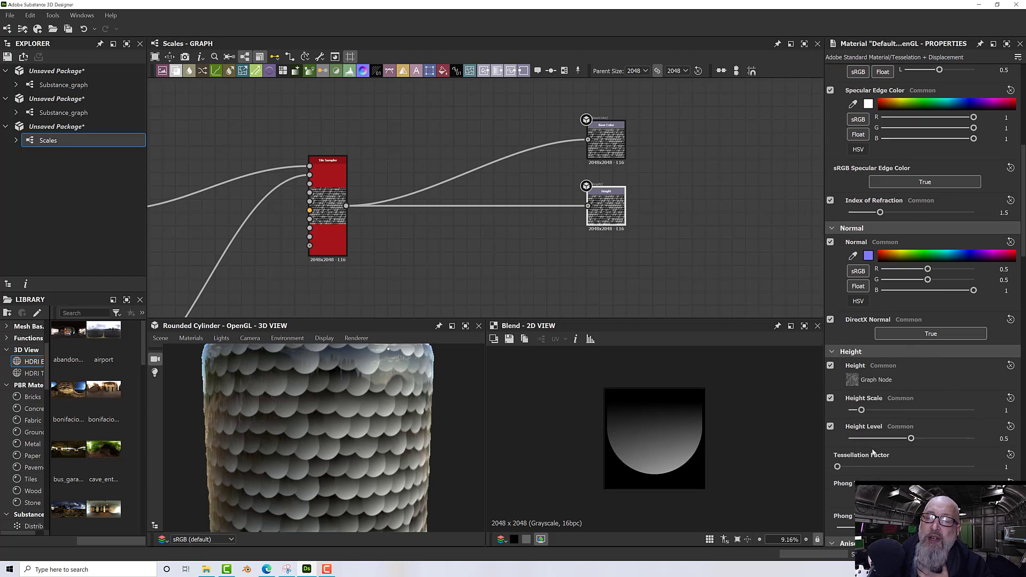
drag(837, 467, 973, 467)
drag(395, 396, 411, 425)
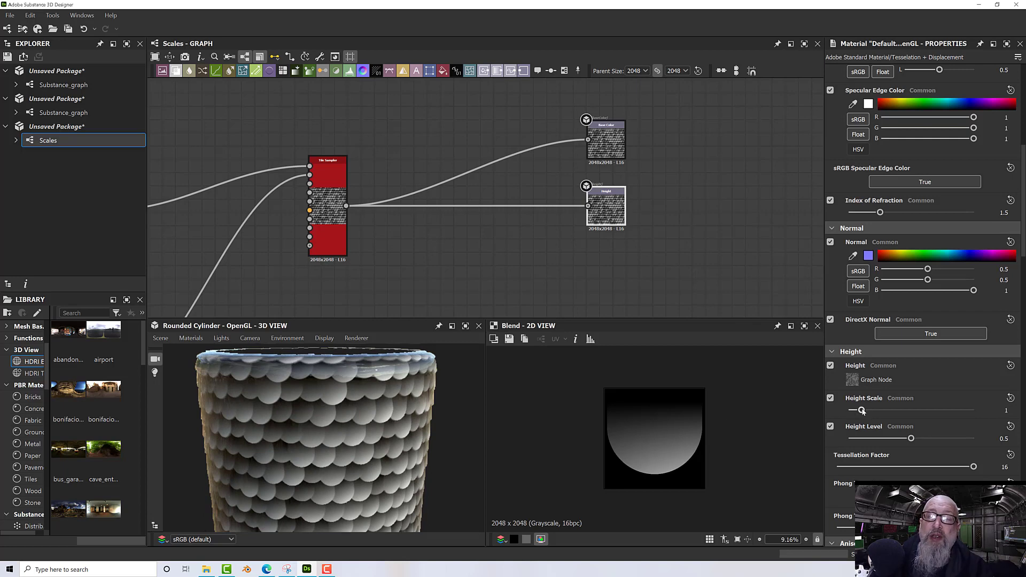
Set the material's Height Scale to 3.12 and inspect the displaced scales around the cylinder
drag(861, 410, 887, 411)
drag(417, 395, 259, 361)
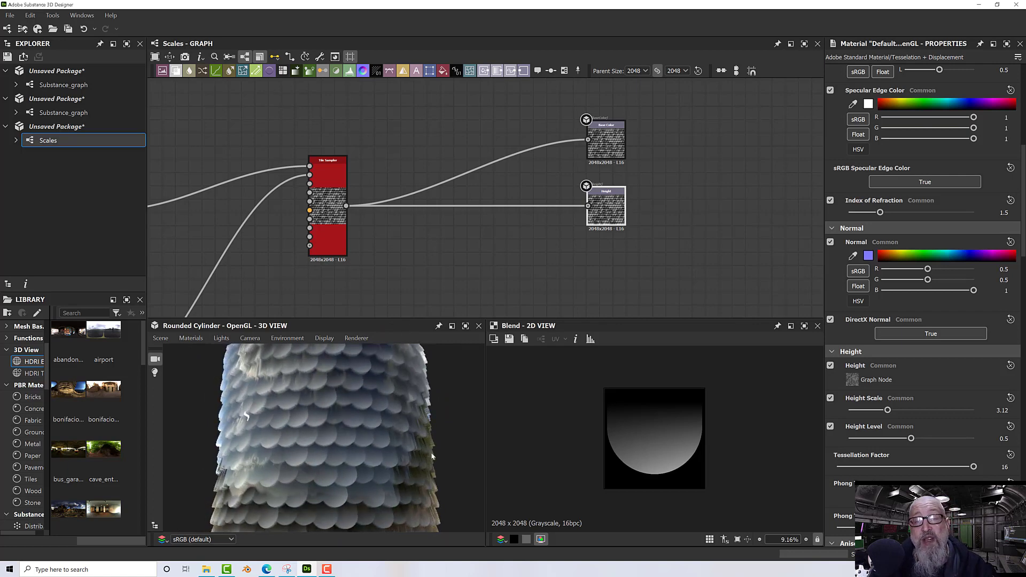
drag(443, 518, 398, 400)
scroll(405, 419, up, 3)
scroll(396, 408, down, 5)
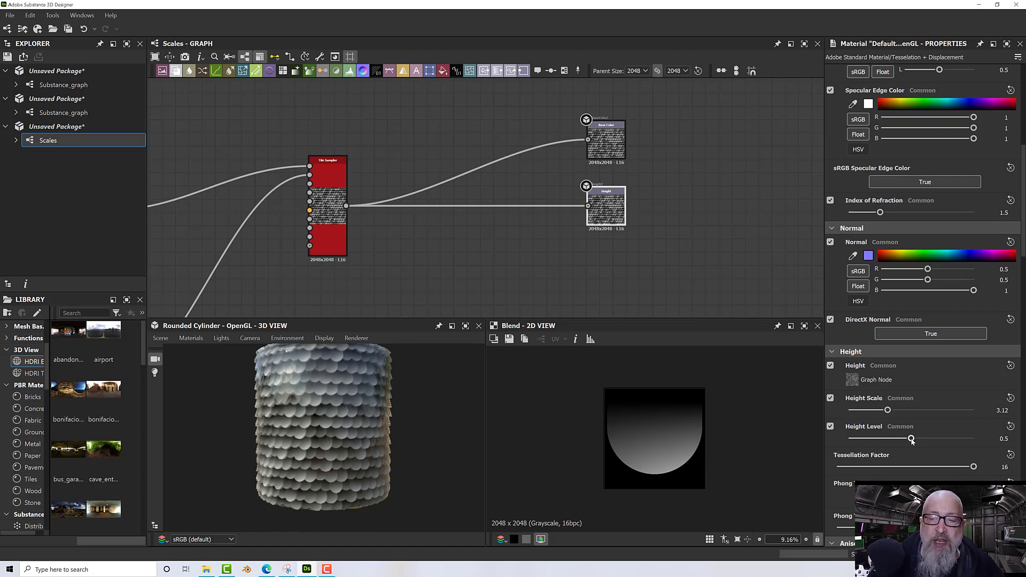
Try a Height Level of 0 on the preview material, then return it to 0.5
drag(912, 439, 823, 441)
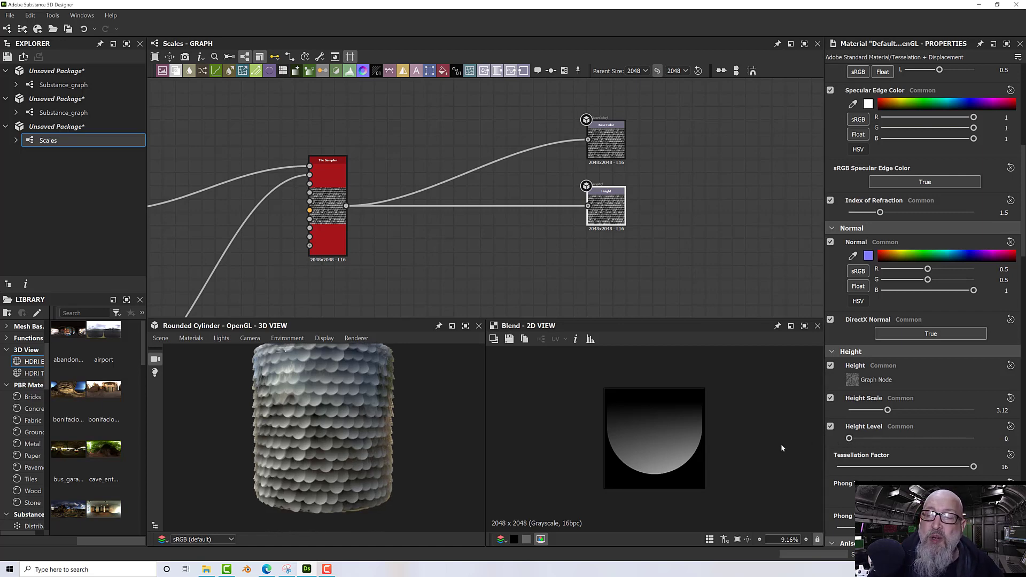
drag(363, 439, 427, 371)
scroll(331, 401, up, 3)
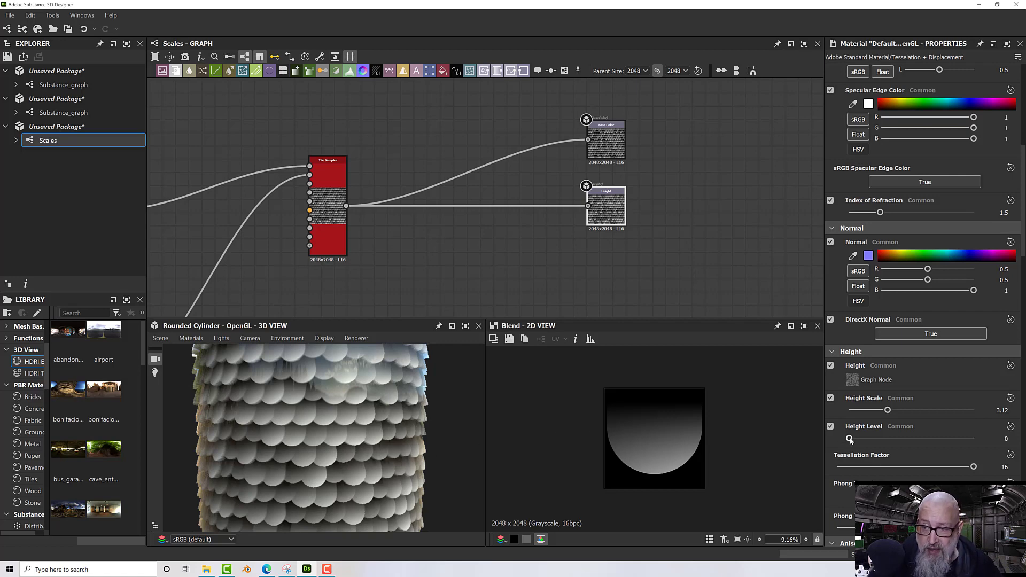
drag(849, 438, 911, 439)
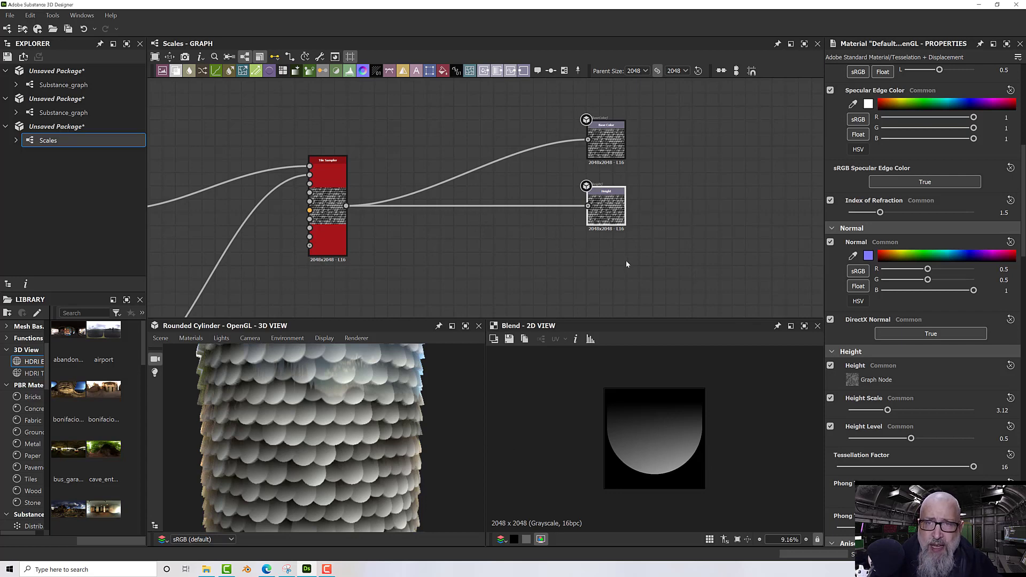
Move the Base Color and Height output nodes down together so they line up with the Tile Sampler
scroll(617, 271, down, 2)
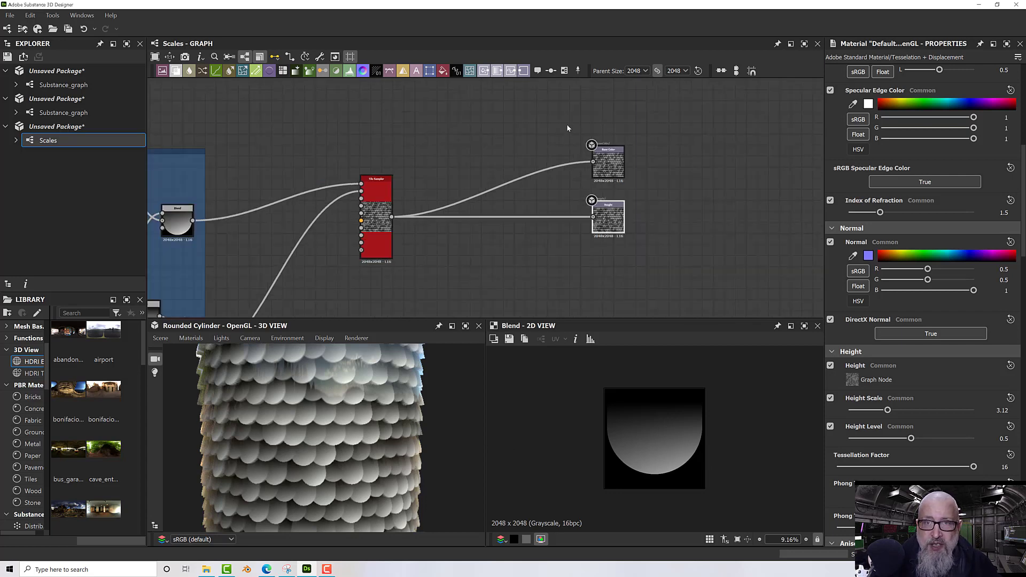
drag(566, 124, 641, 251)
drag(614, 219, 616, 241)
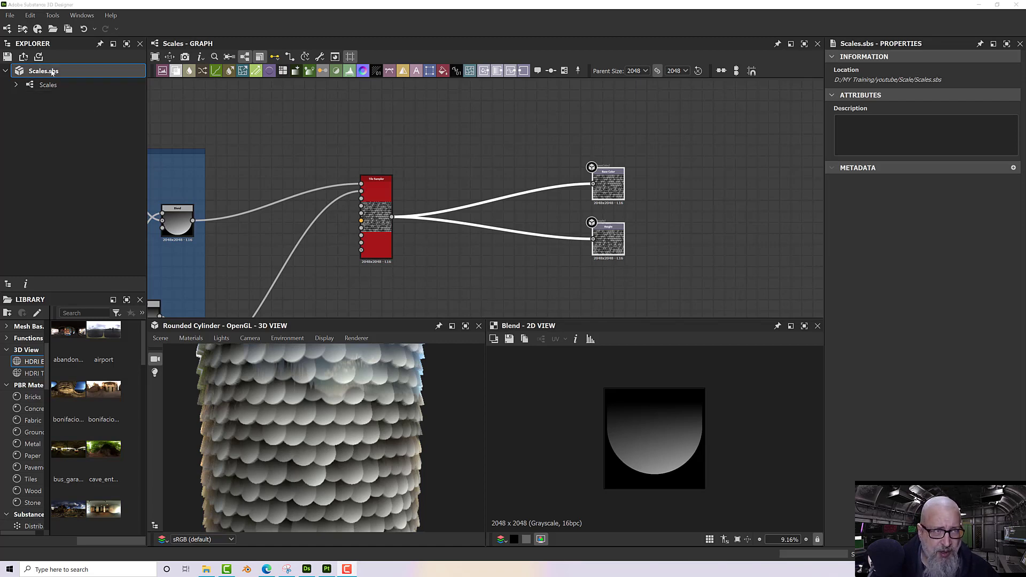
Save the package as Scales.sbs in the Scale folder, replacing the existing file
right_click(51, 71)
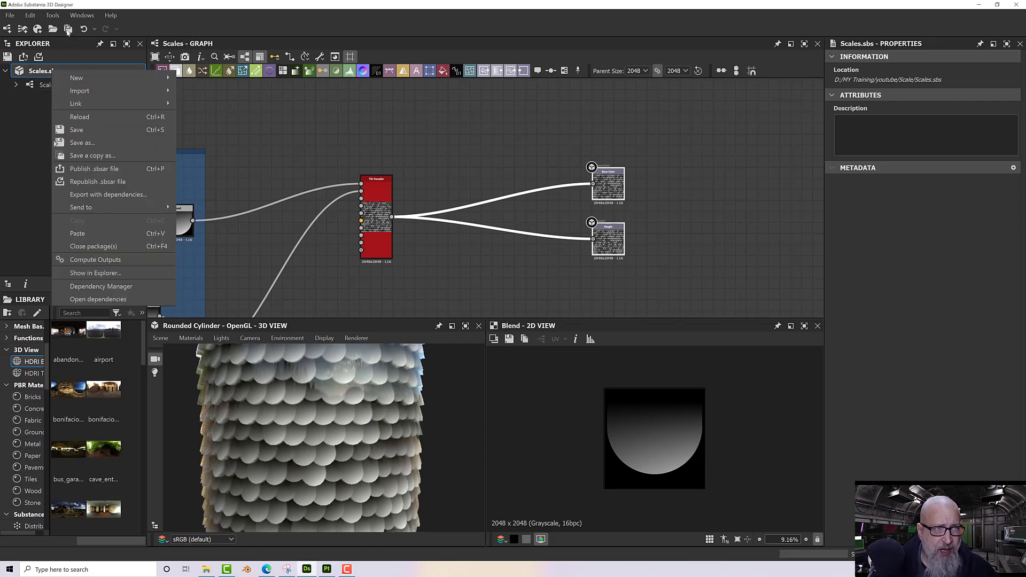
click(67, 30)
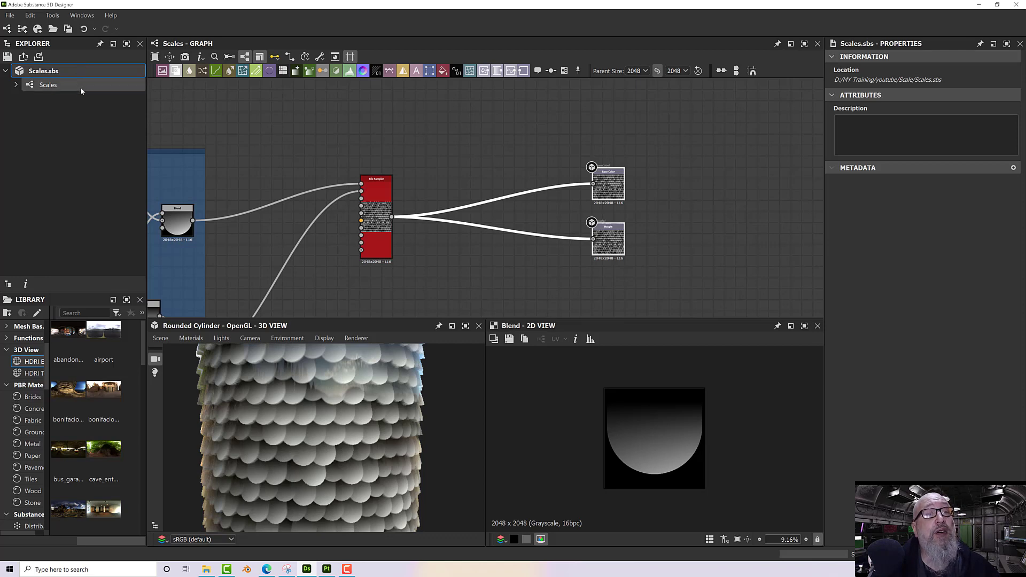
right_click(62, 73)
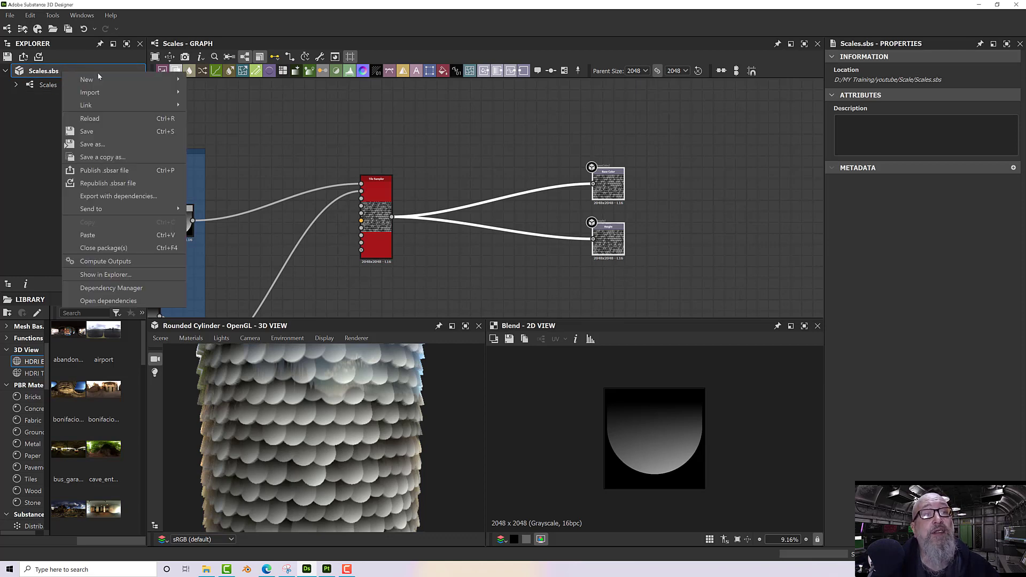
click(92, 145)
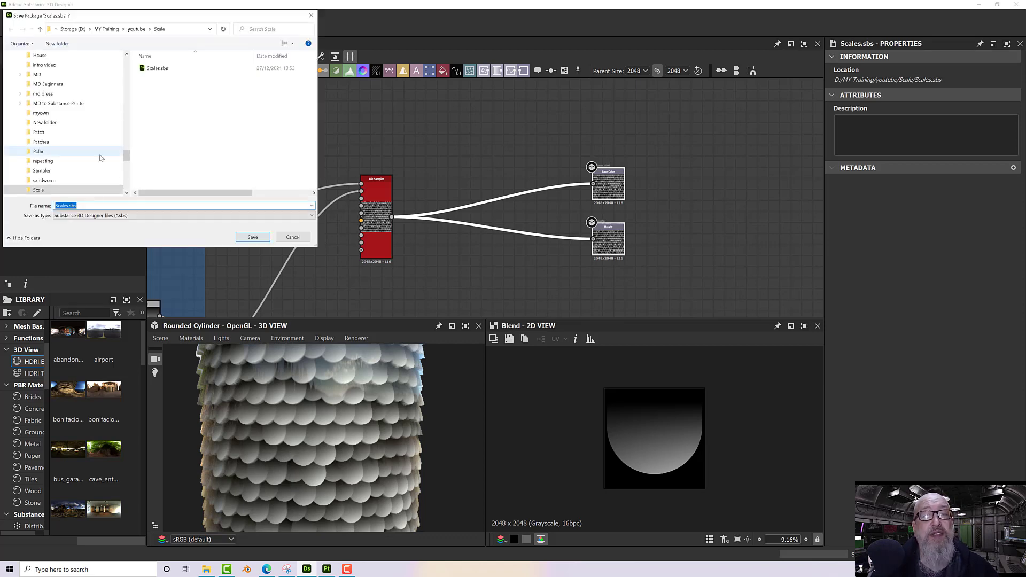
click(145, 72)
double_click(145, 71)
click(535, 286)
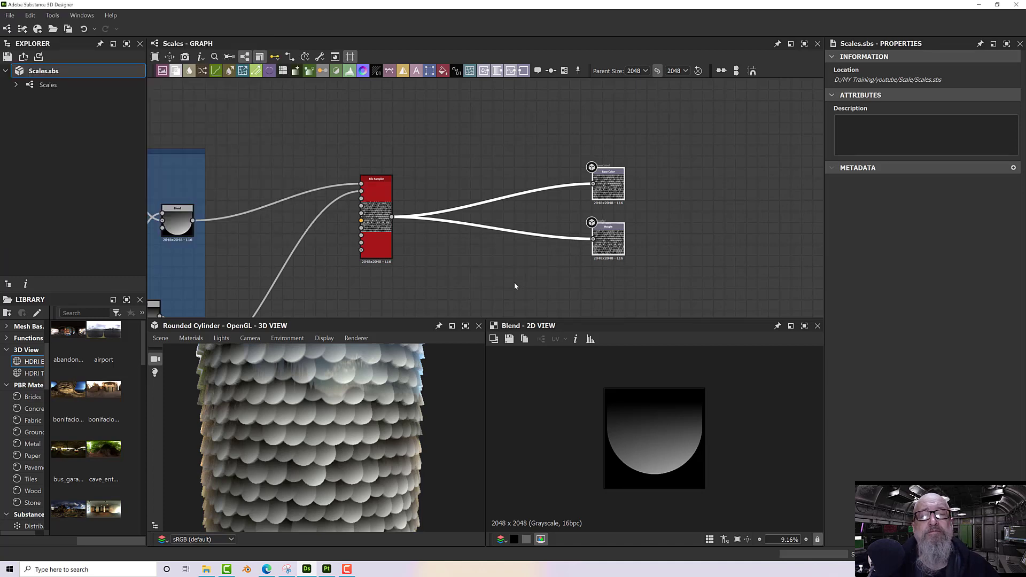
Publish the Scales package as Scales.sbsar in the Scale folder with Auto archive compression, replacing the existing file
scroll(514, 286, down, 2)
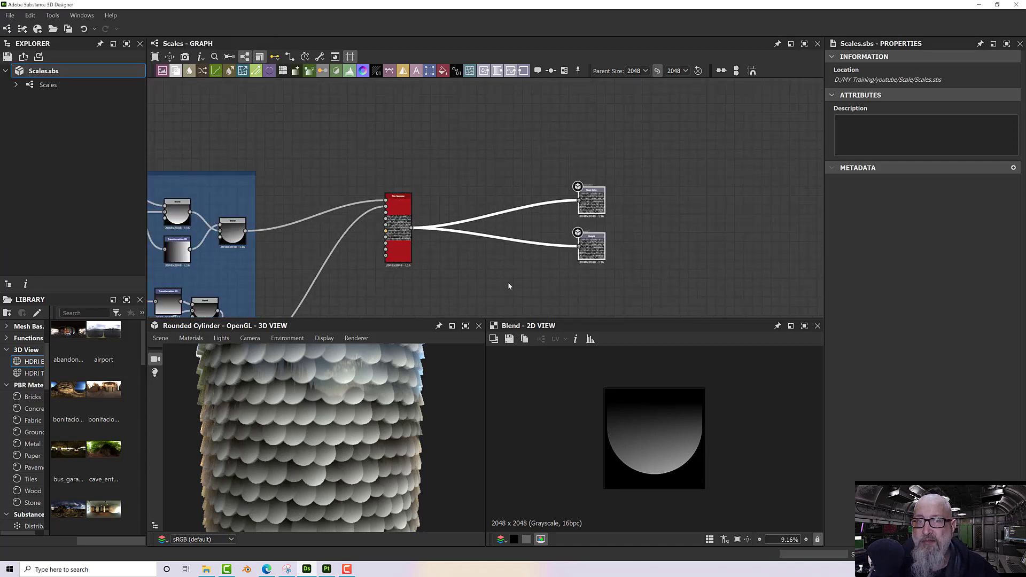
right_click(44, 69)
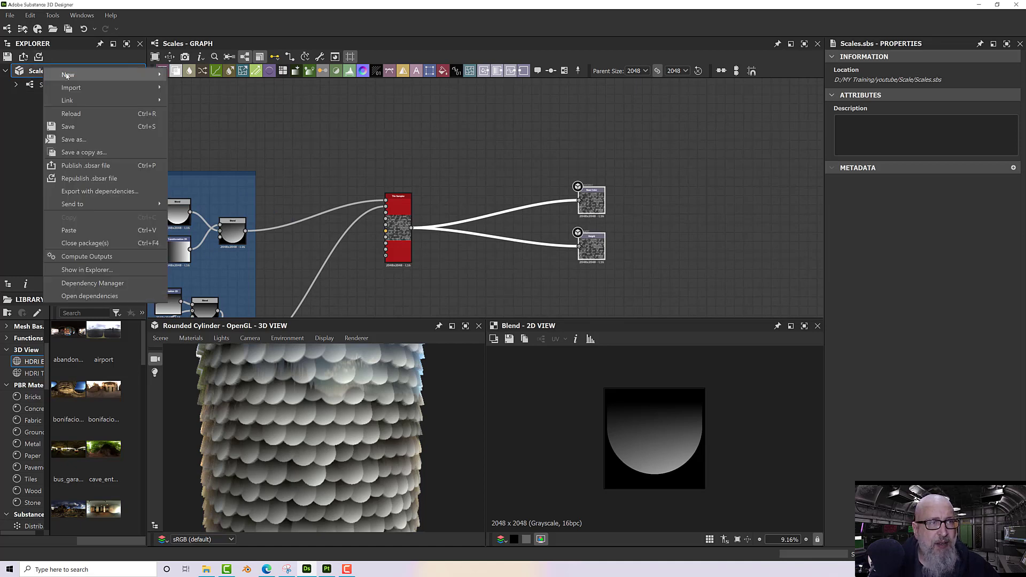
click(92, 166)
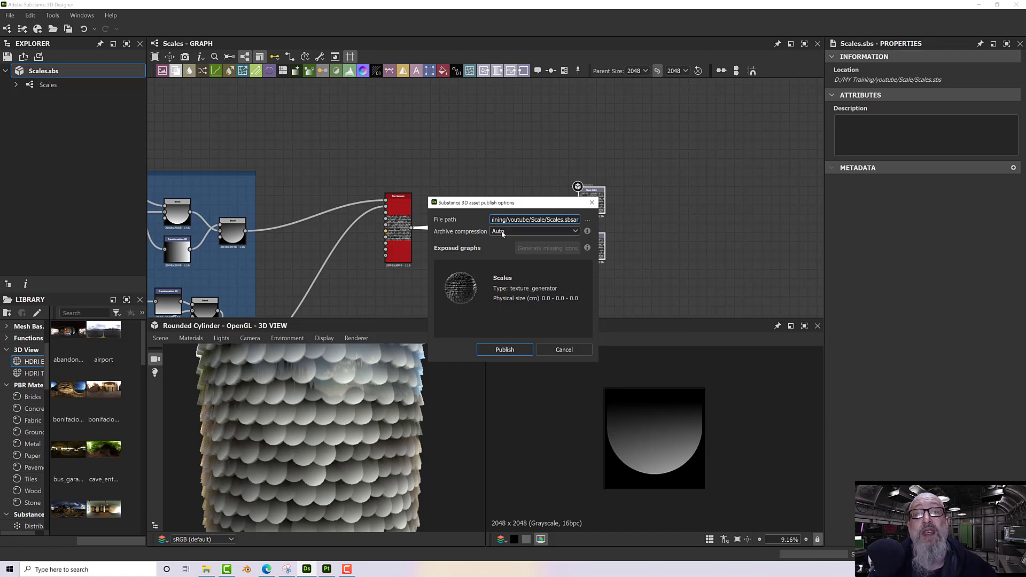
click(504, 350)
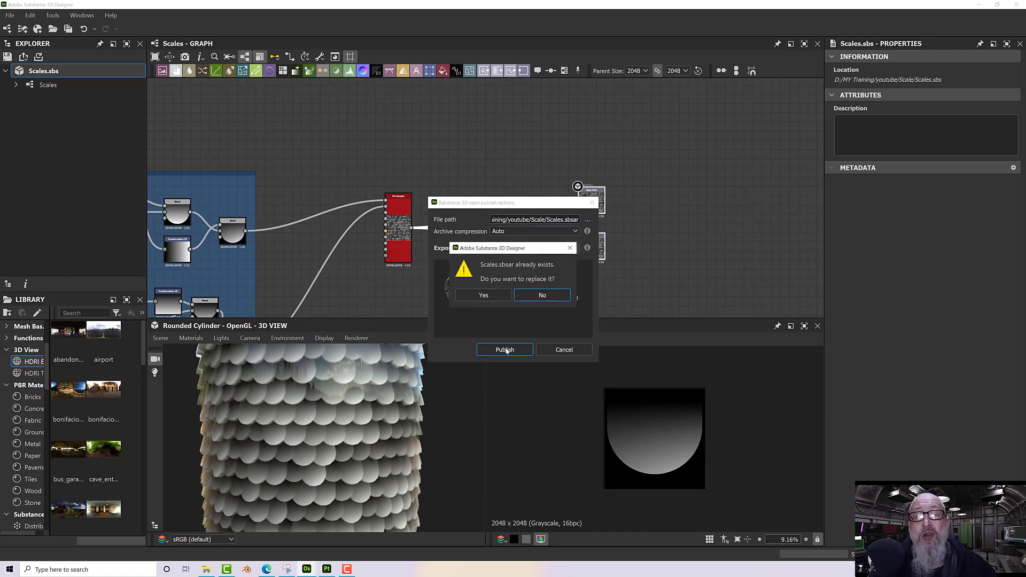
click(484, 295)
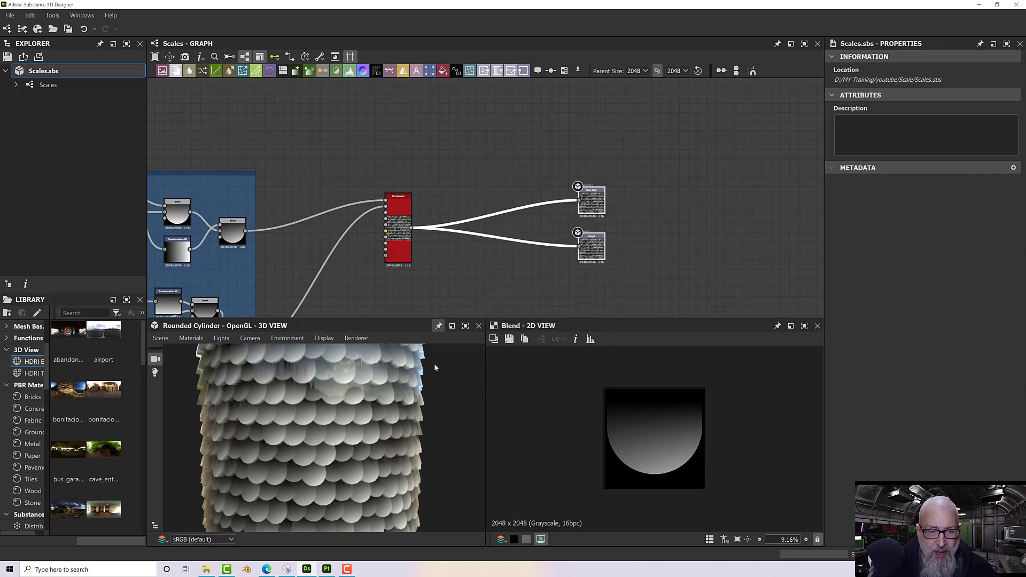
Switch to Substance 3D Painter and import Scales.sbsar from the Scale folder as a procedural into the library 'your_assets'
click(327, 570)
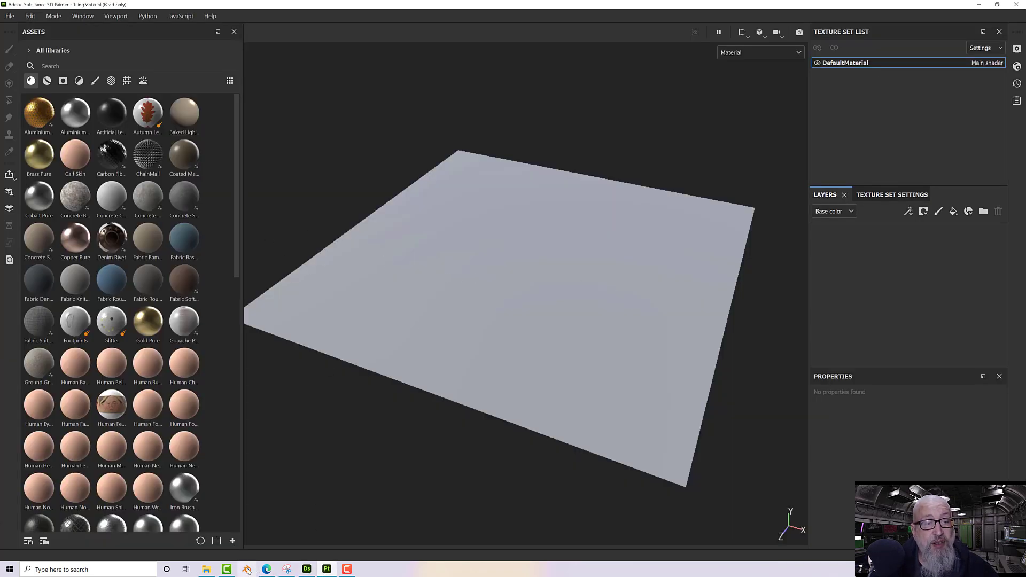
click(208, 569)
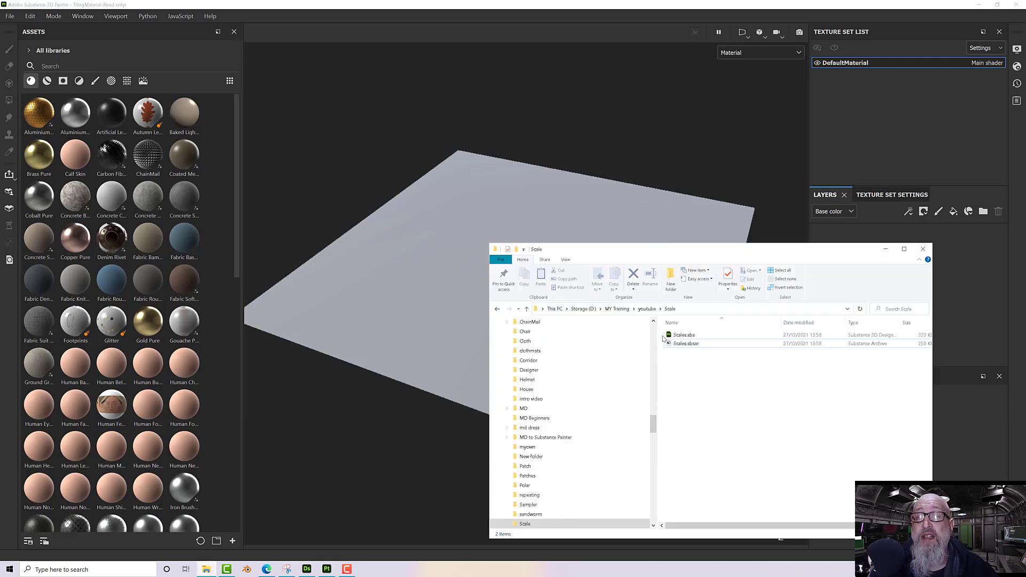
mouse_move(686, 346)
mouse_down()
mouse_move(386, 300)
mouse_move(197, 235)
mouse_move(210, 229)
mouse_up()
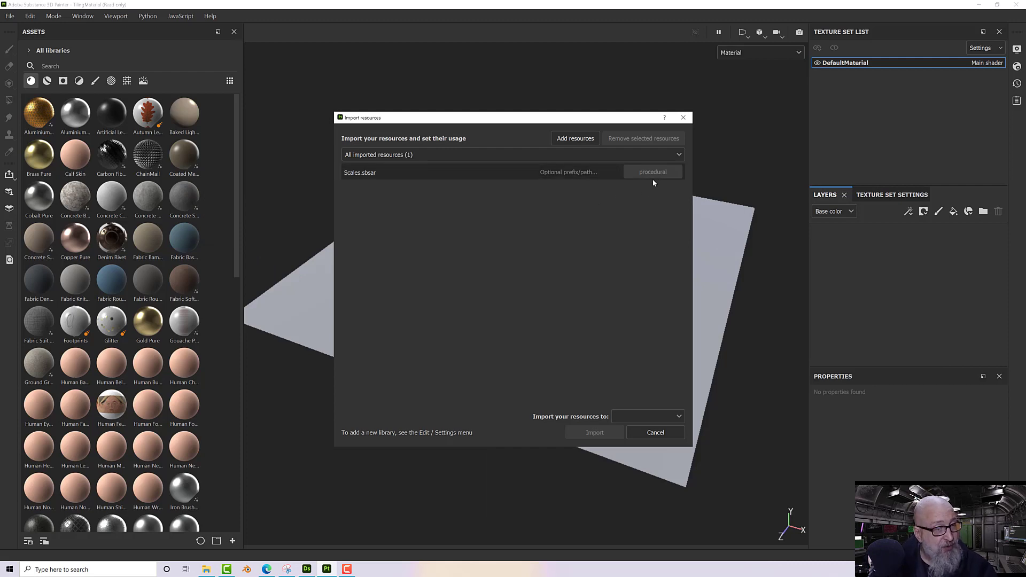
click(658, 416)
click(649, 452)
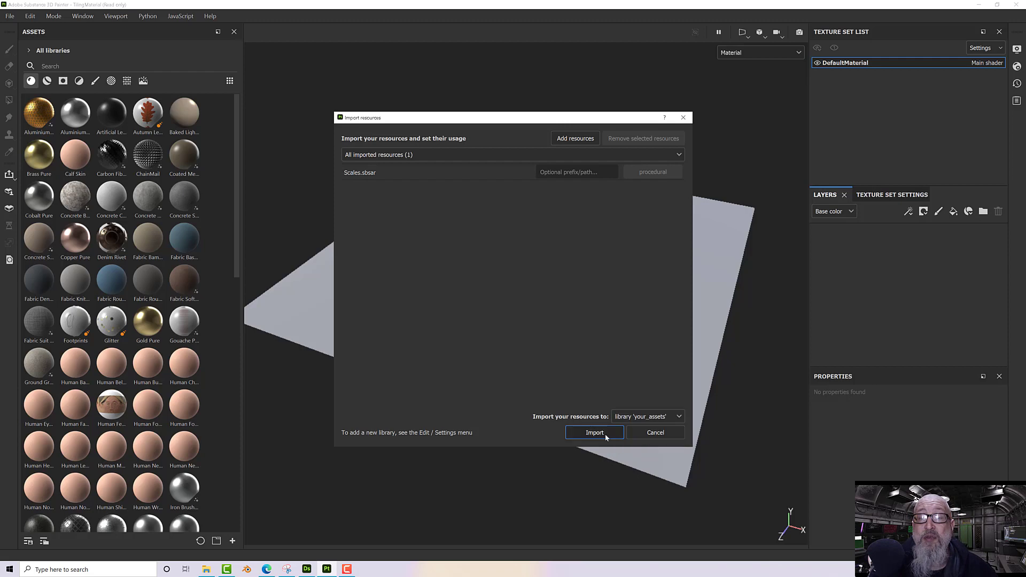
click(594, 432)
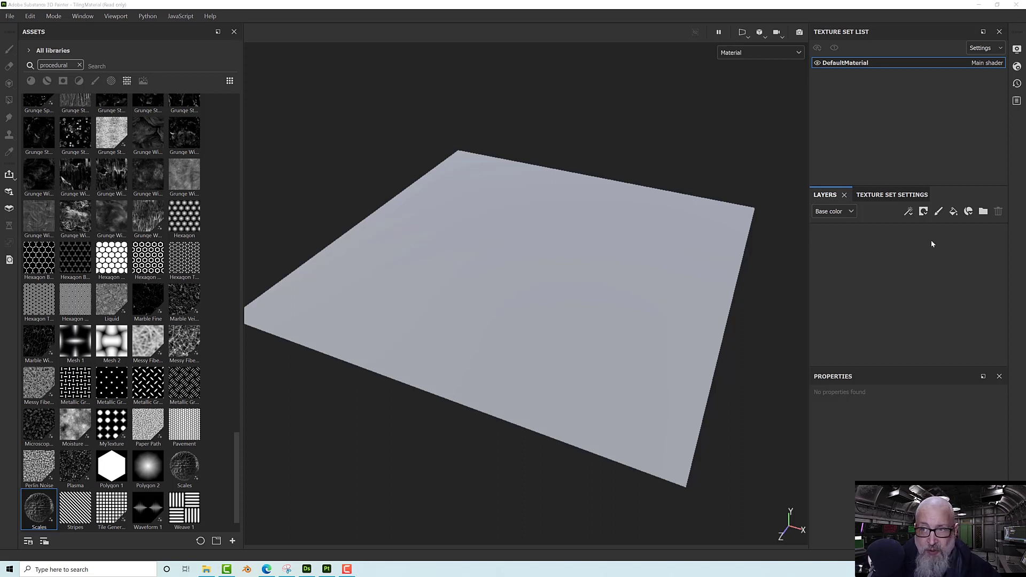
Add a fill layer to the plane and assign the imported Scales procedural to its Height channel
click(951, 217)
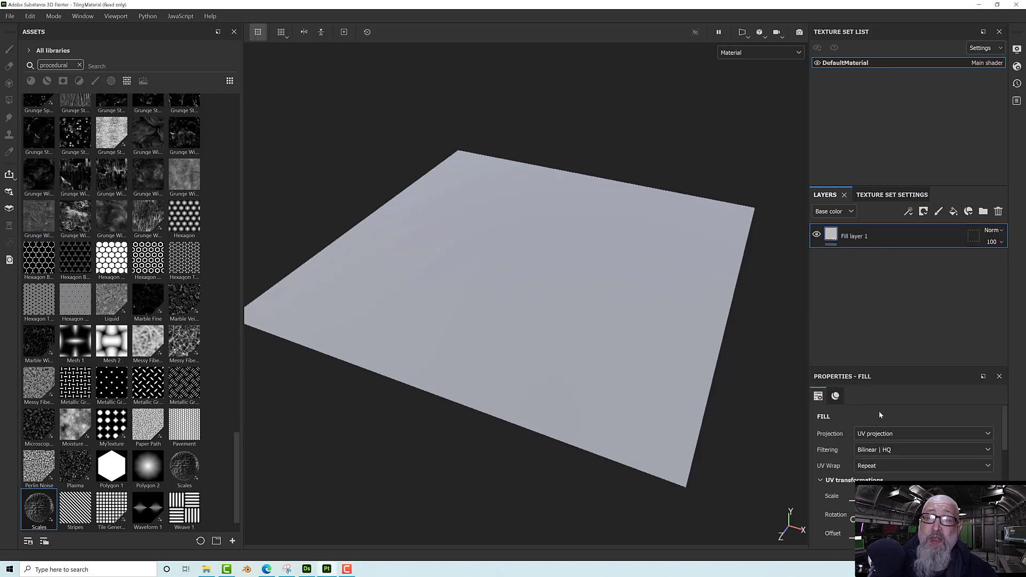
drag(866, 368, 866, 277)
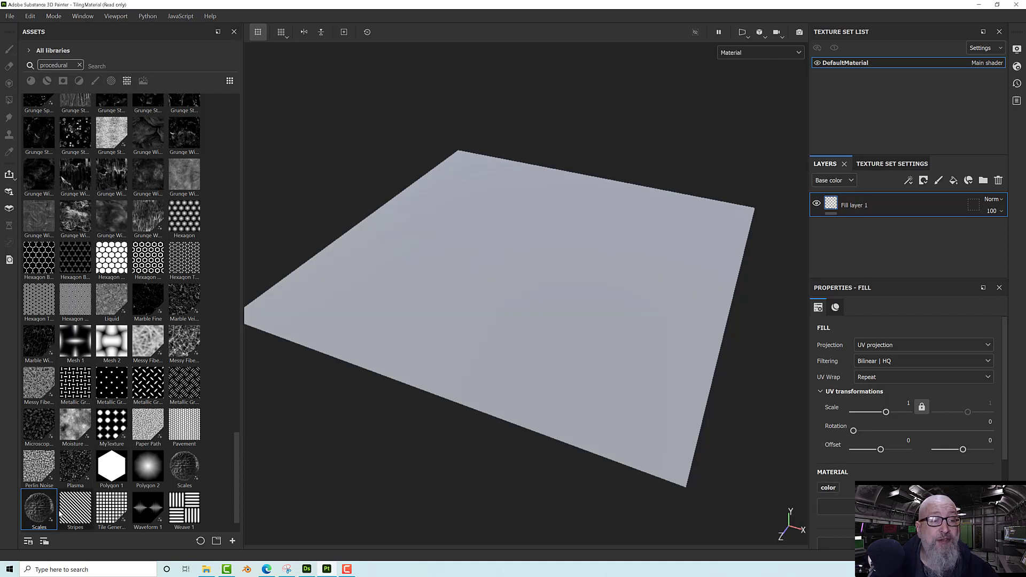
drag(37, 516, 886, 542)
alt+drag(640, 449, 526, 342)
scroll(603, 419, up, 4)
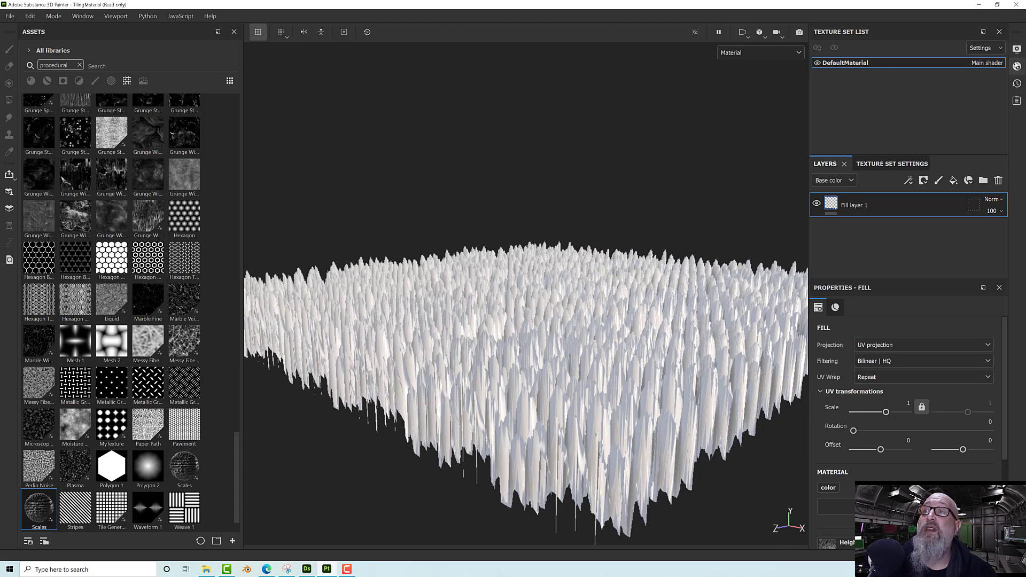
In the shader's displacement and tessellation settings, set the Subdivision Count to 32 and the displacement Scale to 0.01
click(1016, 66)
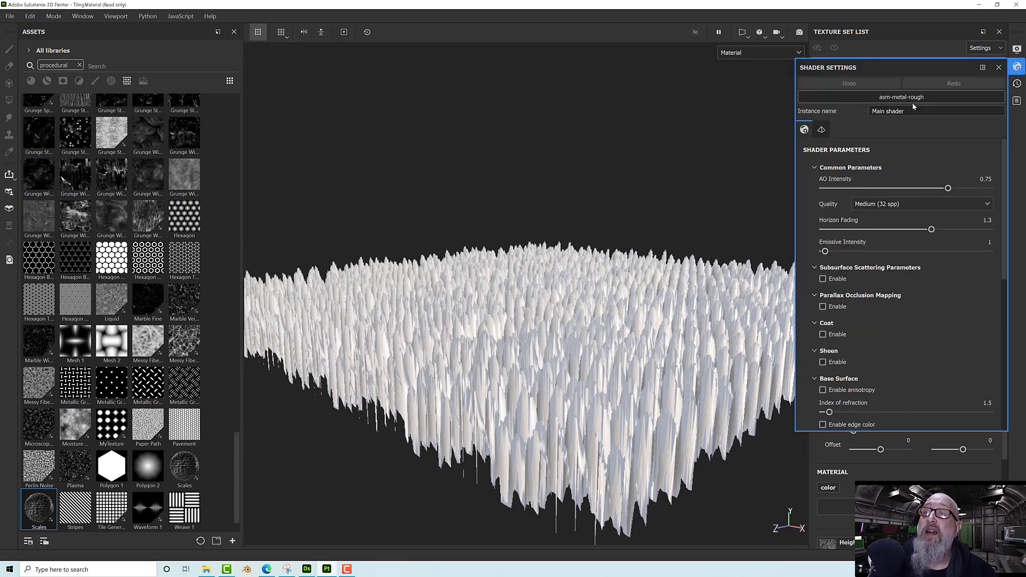
click(821, 129)
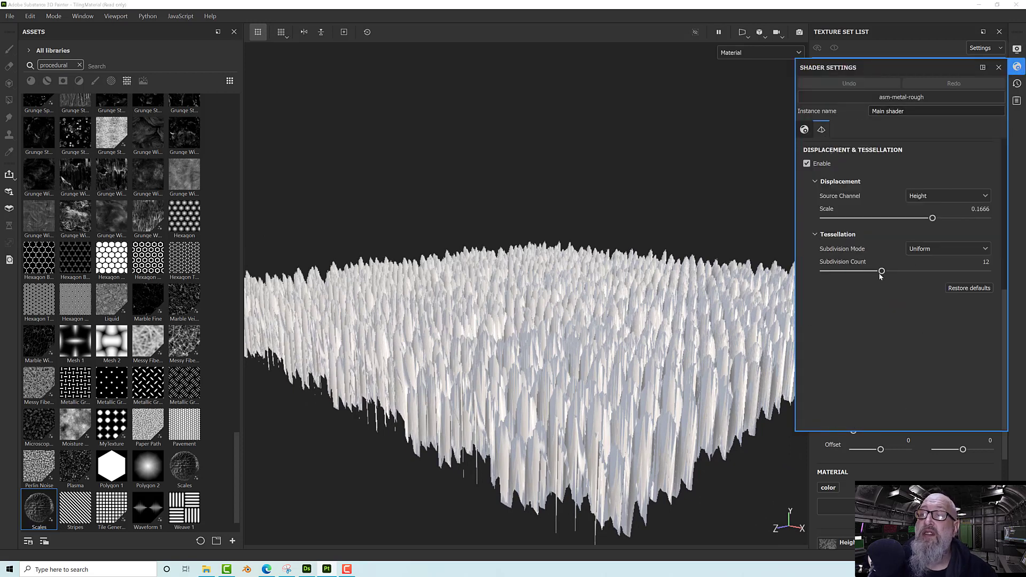
drag(881, 273, 1016, 279)
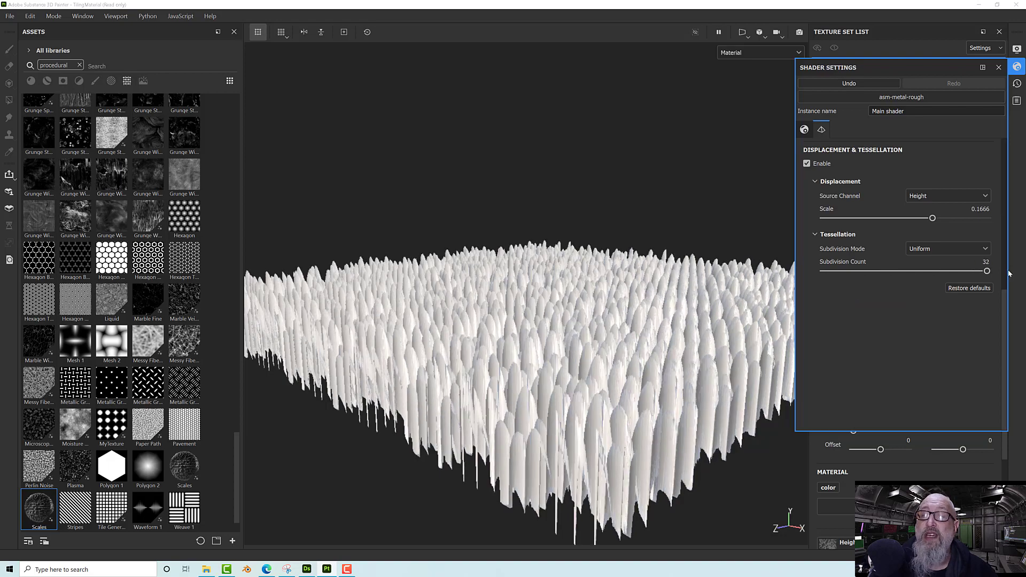
drag(933, 219, 908, 221)
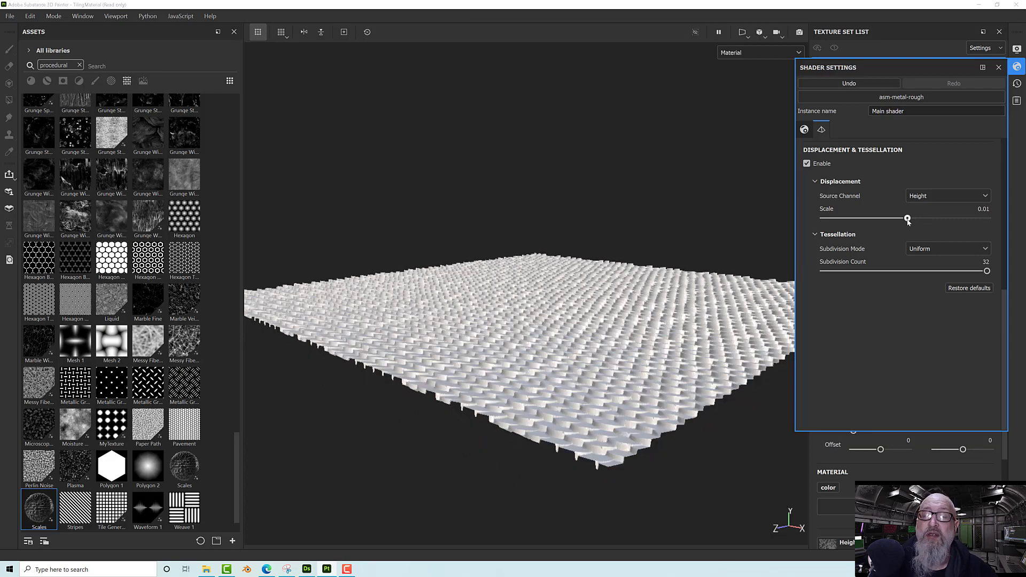
alt+drag(558, 337, 671, 448)
alt+middle_drag(529, 325, 595, 312)
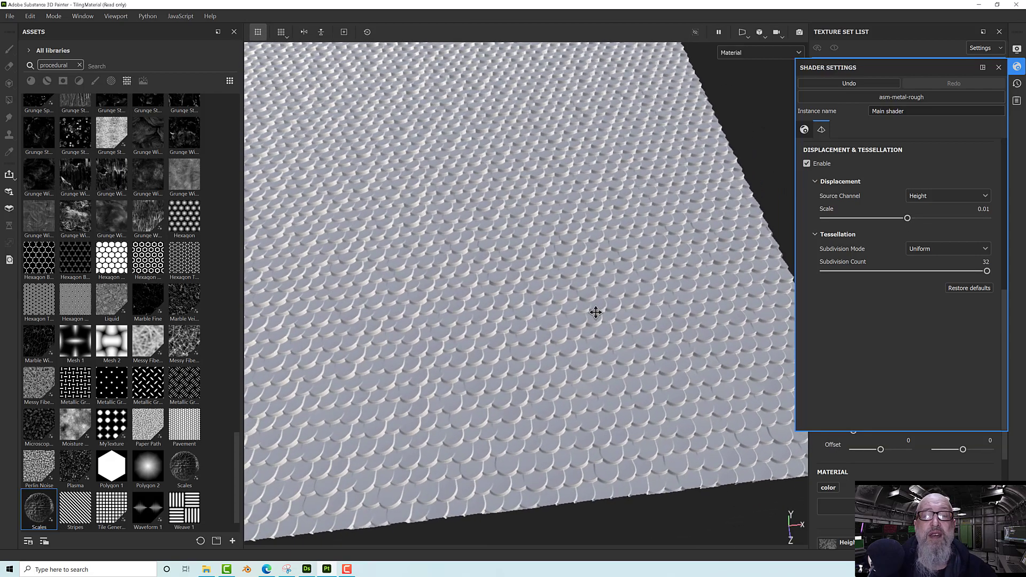
alt+drag(596, 312, 511, 249)
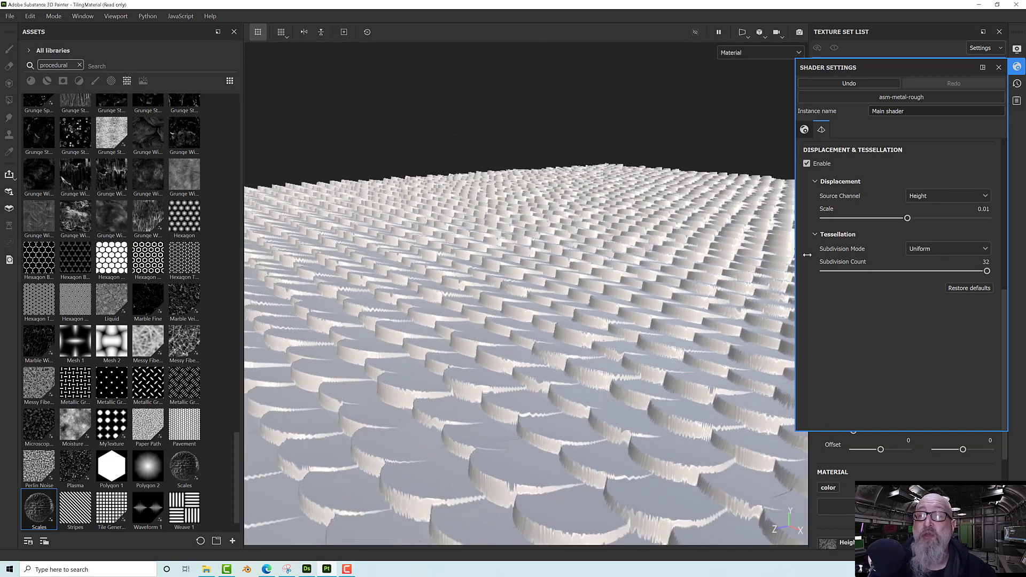
Try a displacement Scale of 0.005, set it to 0.002, and close the shader settings
click(974, 210)
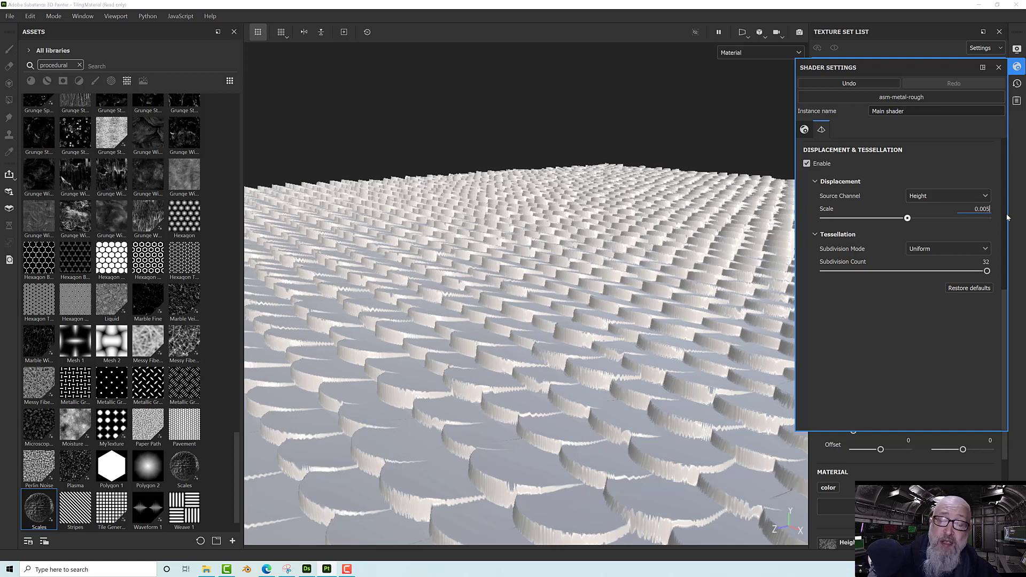
key(Return)
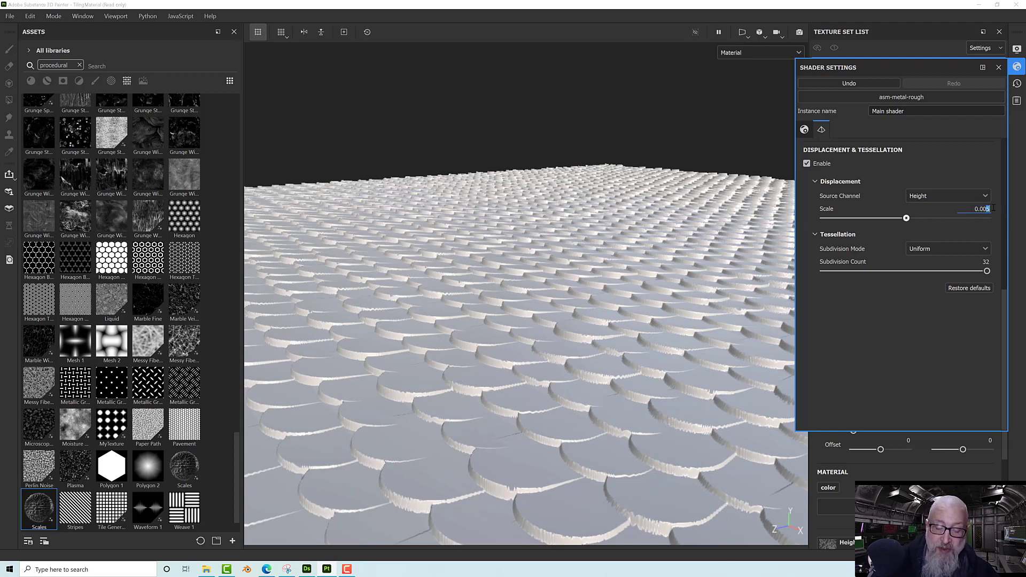
text(2)
key(Return)
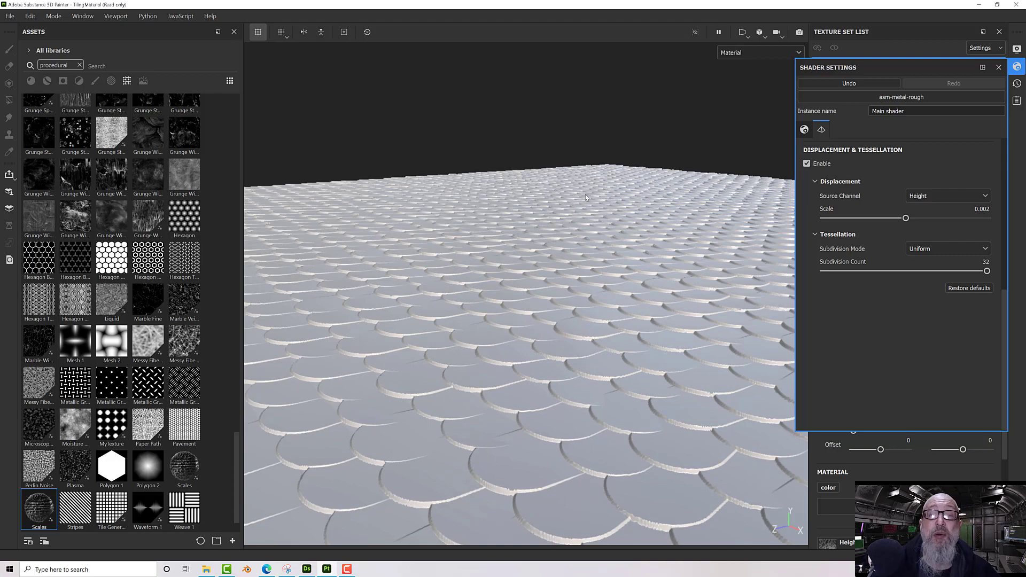
scroll(581, 236, down, 5)
alt+drag(600, 255, 489, 268)
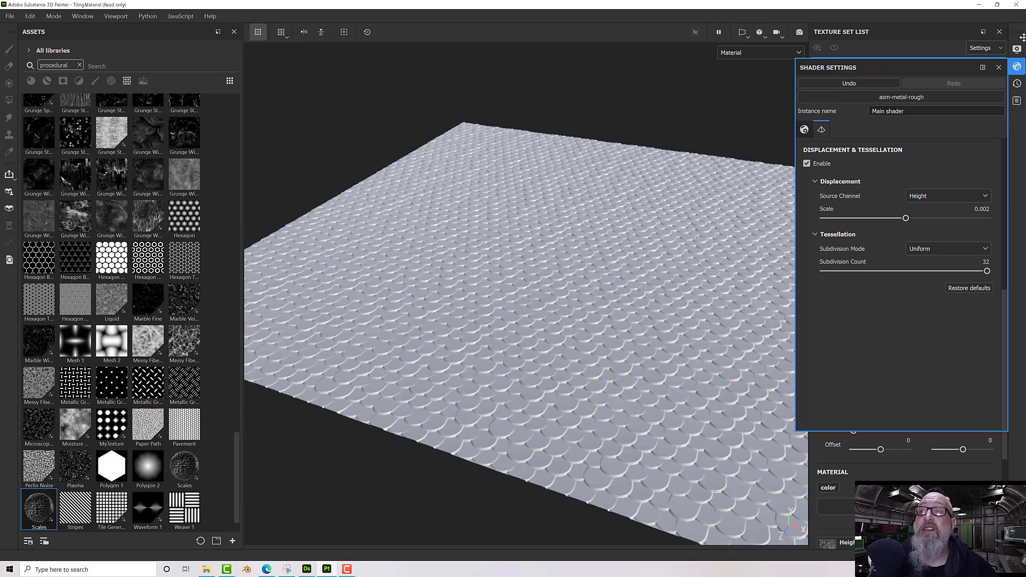
click(998, 67)
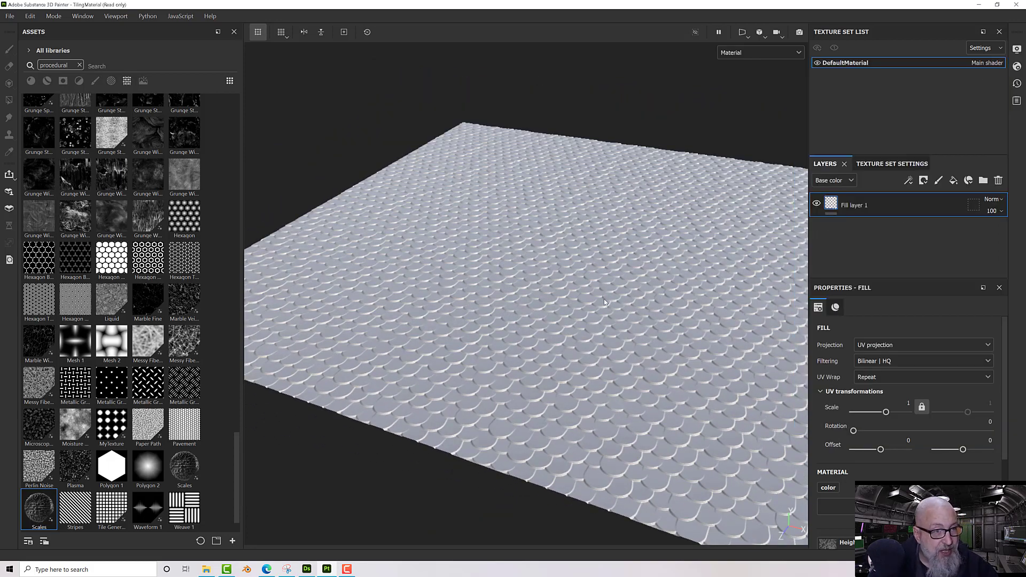
Add a second fill layer above the scales, apply the Iron Powdered material to it, and inspect the metal scales up close
click(954, 180)
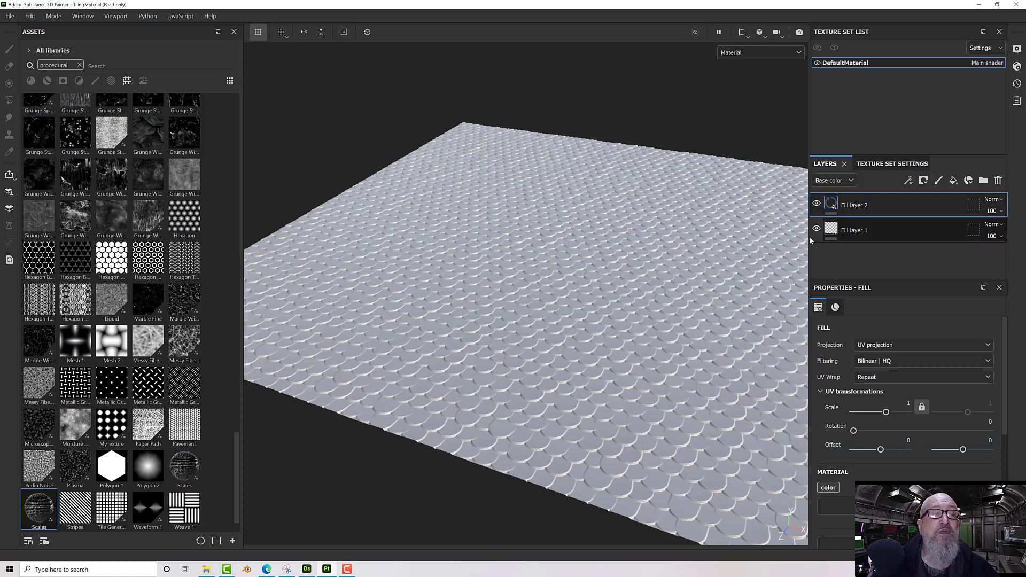
click(79, 65)
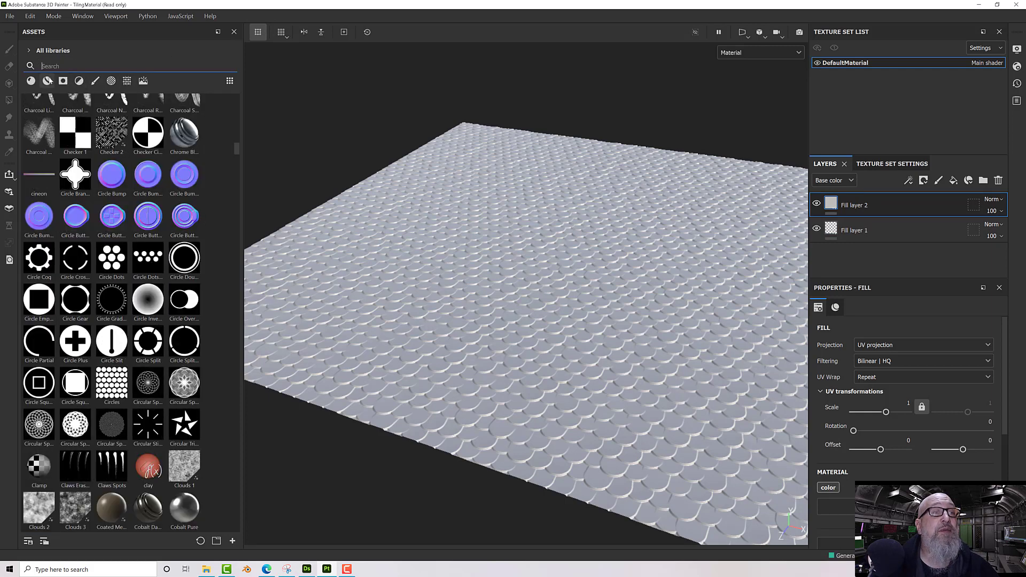
click(31, 81)
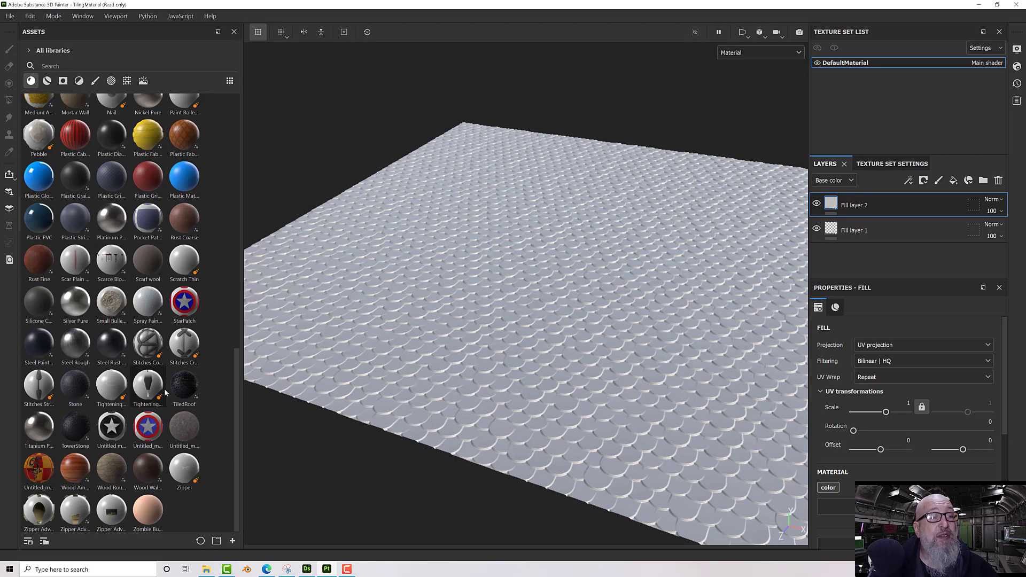
scroll(166, 393, up, 4)
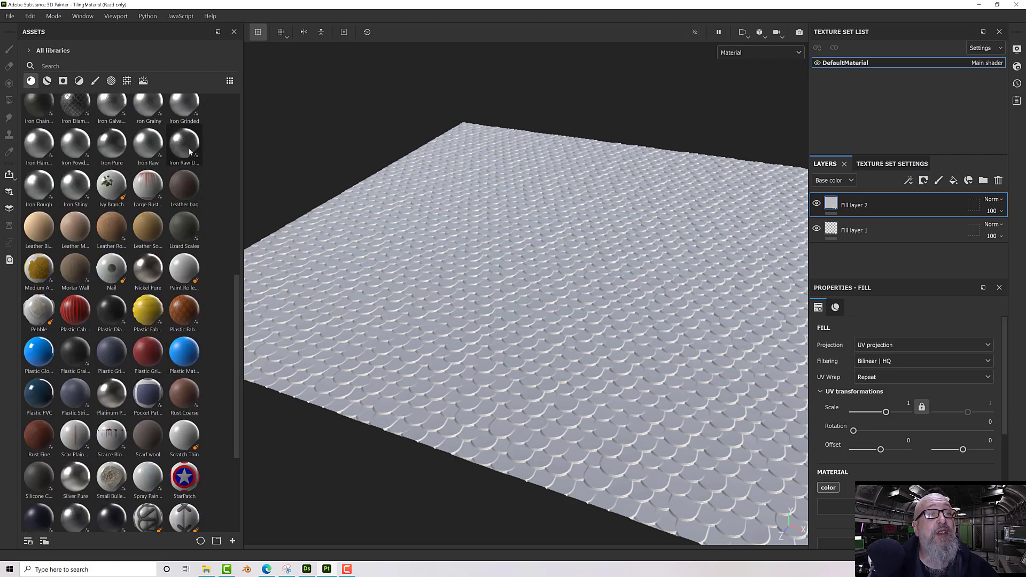
click(76, 149)
drag(75, 149, 833, 506)
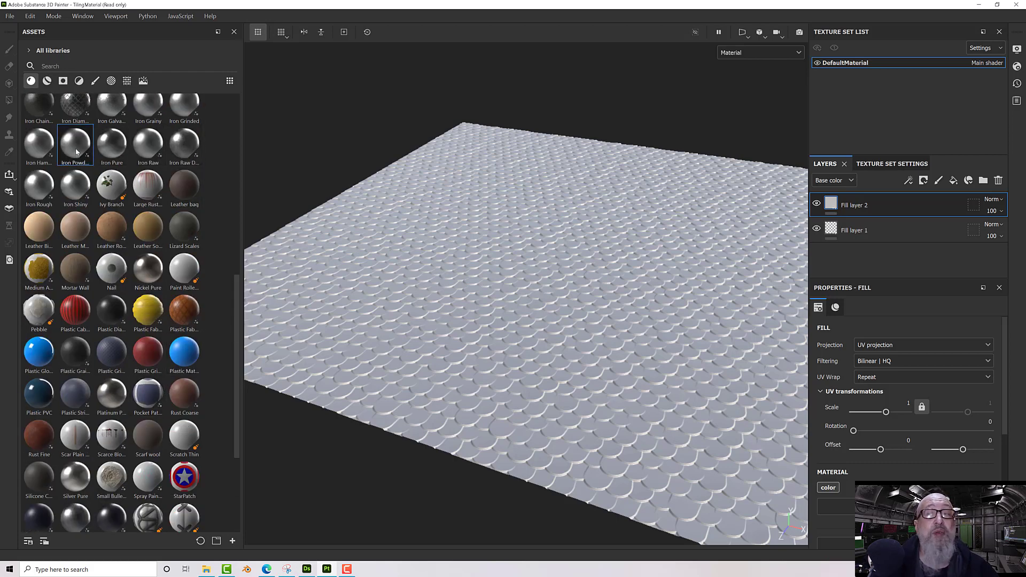
scroll(560, 400, up, 3)
scroll(710, 343, down, 2)
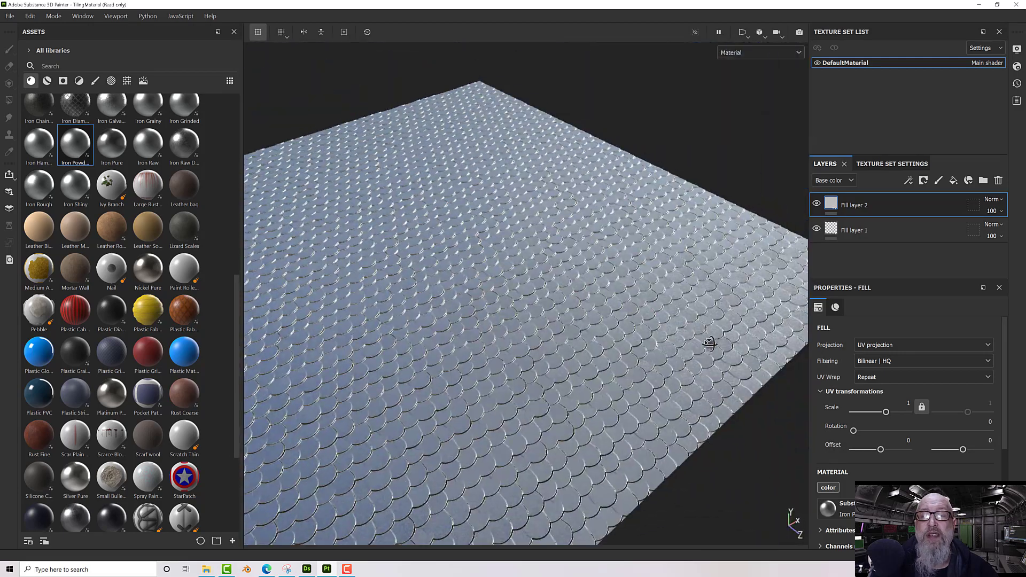
scroll(710, 343, up, 6)
scroll(553, 350, up, 5)
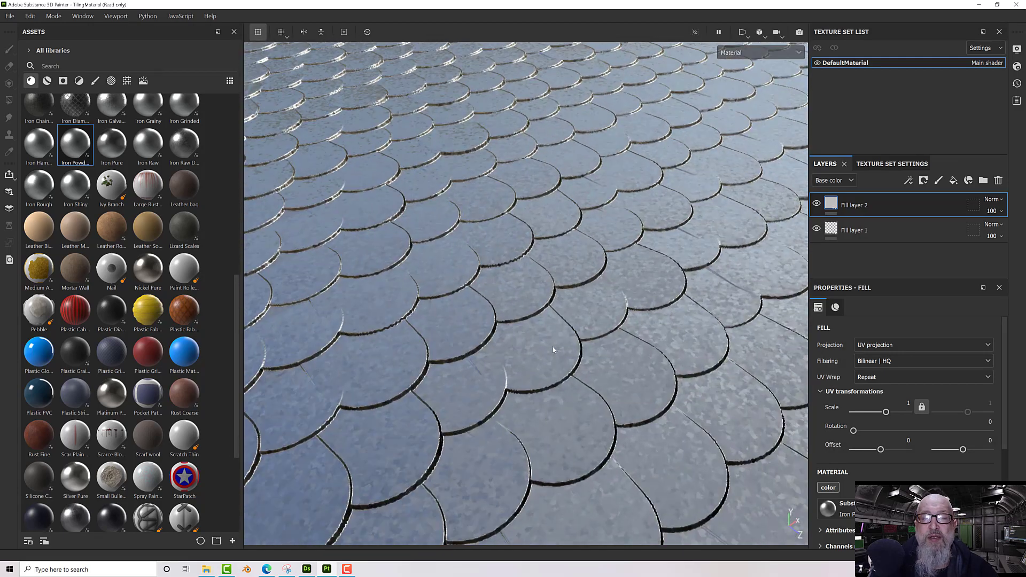
scroll(553, 350, down, 3)
alt+drag(554, 350, 490, 327)
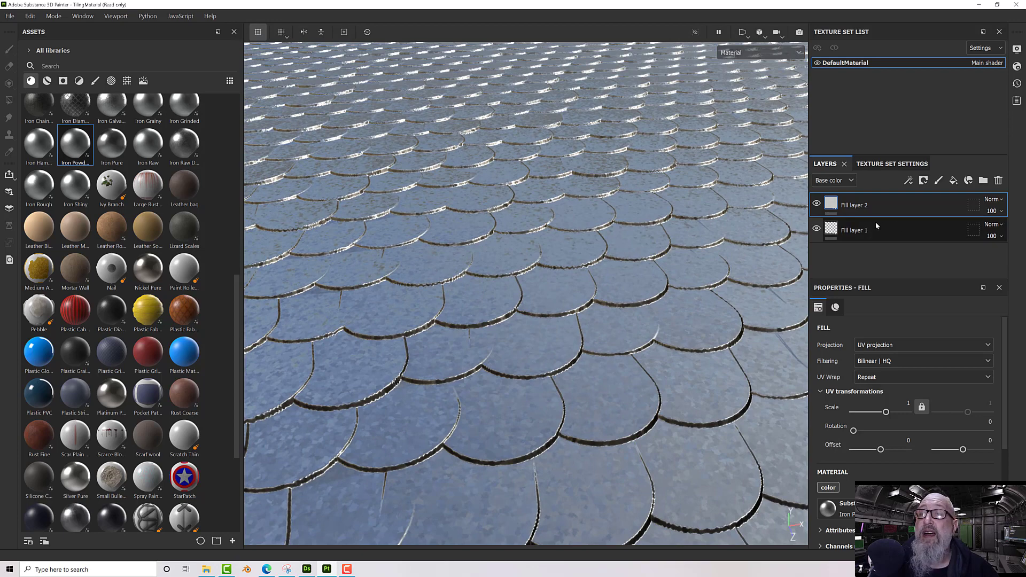
Add an anchor point to Fill layer 1, which holds the scales height
click(858, 230)
right_click(858, 230)
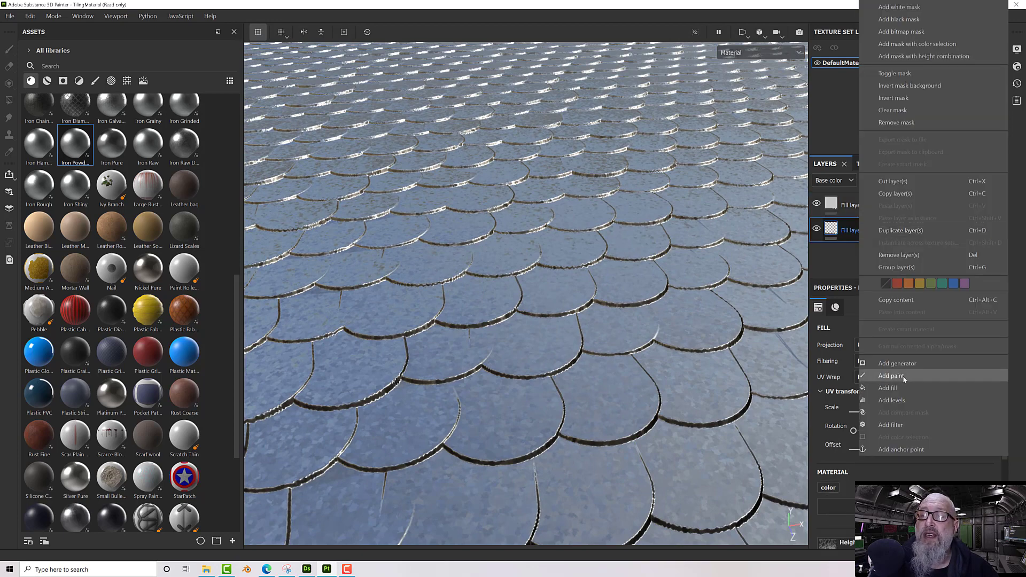
click(908, 449)
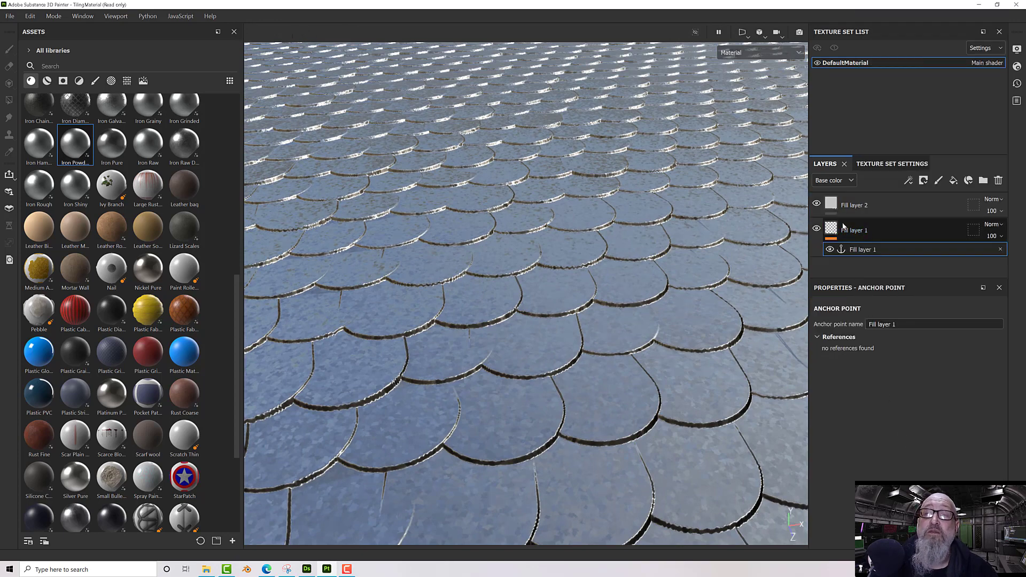
Add a third fill layer on top, try Rust Coarse on it, and apply the Rust Fine material
click(953, 180)
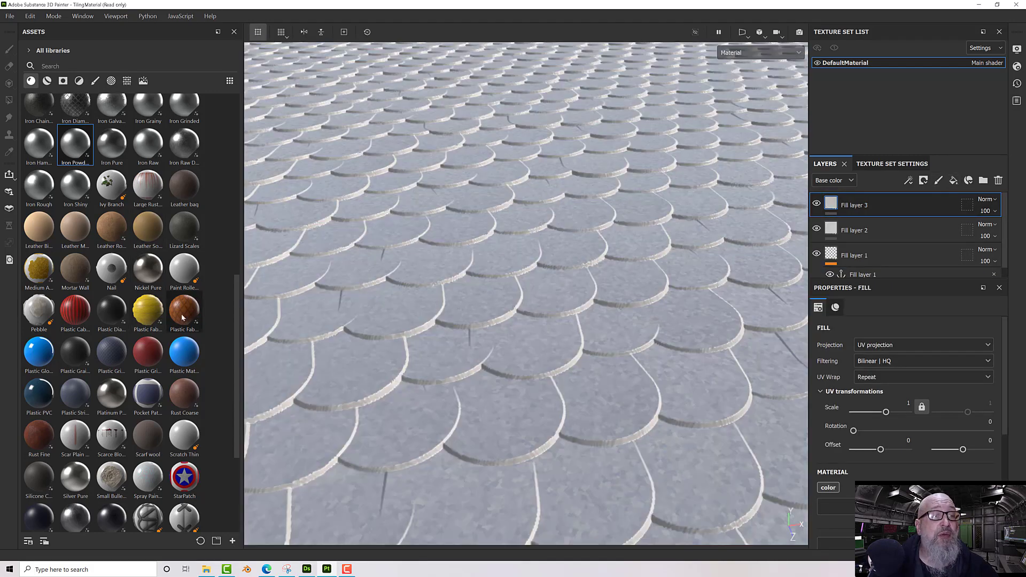
click(180, 396)
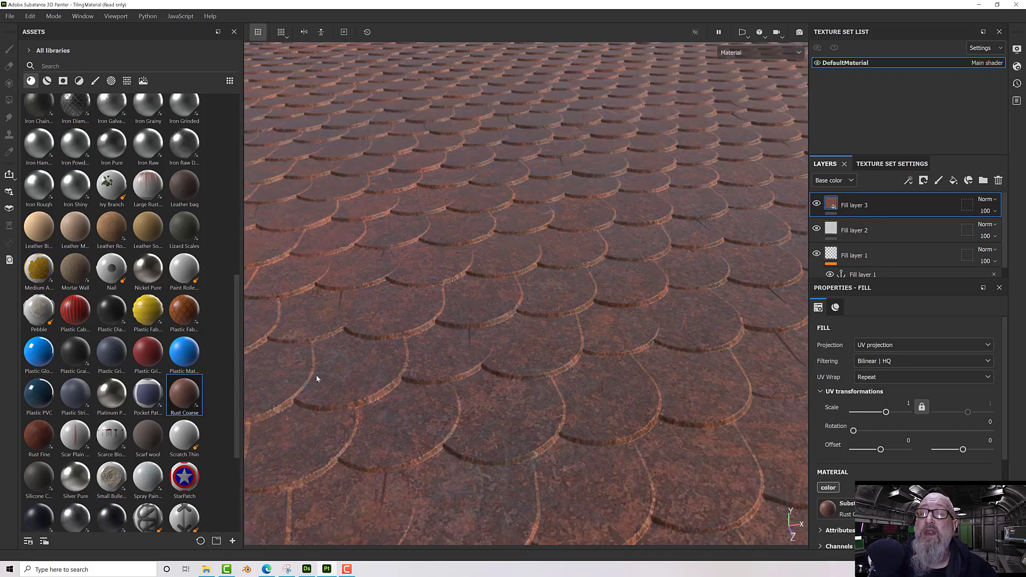
click(26, 437)
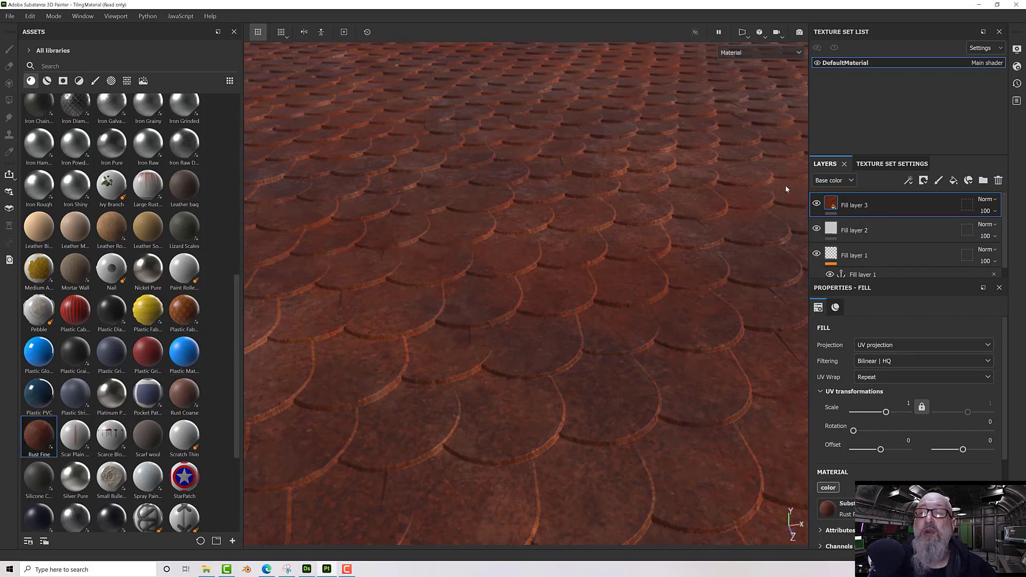
Give Fill layer 3 a black mask and add a Dirt generator to that mask
right_click(879, 203)
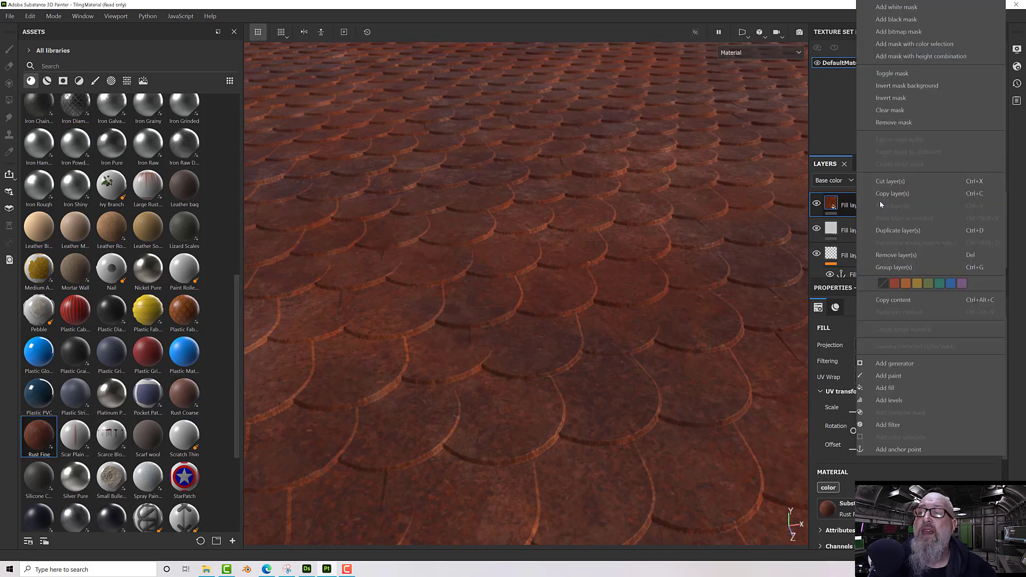
click(903, 19)
right_click(849, 206)
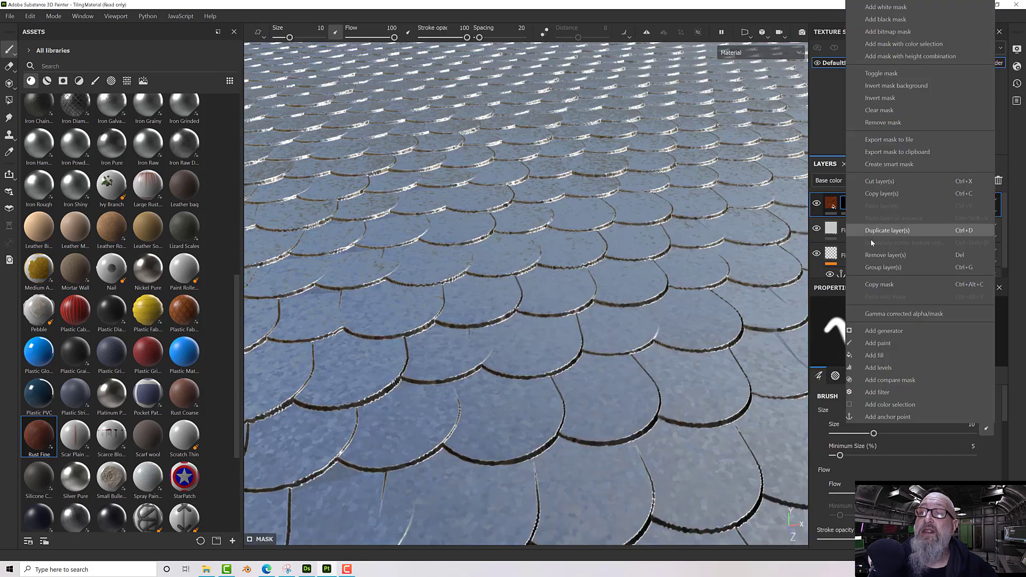
click(884, 331)
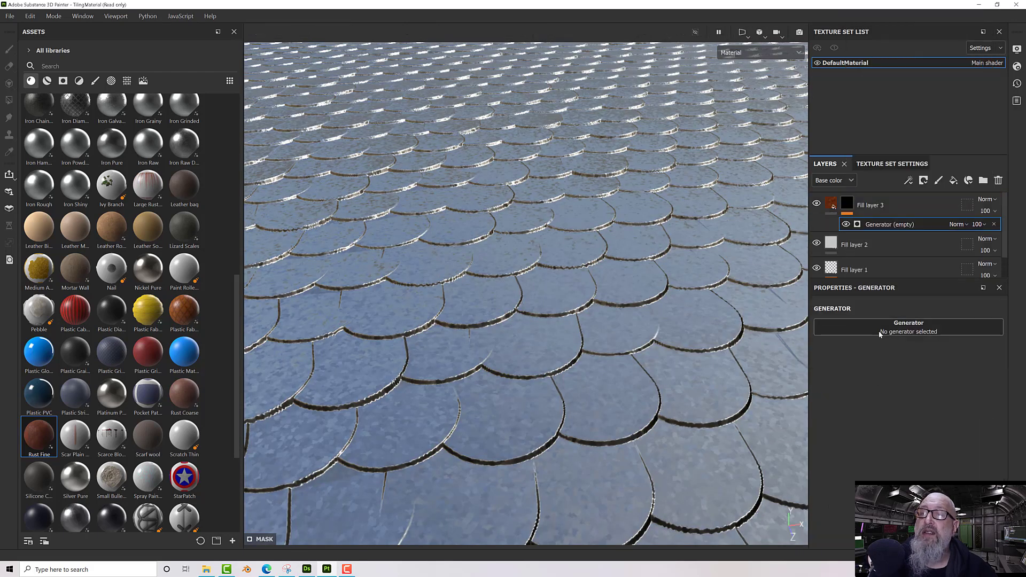
click(884, 328)
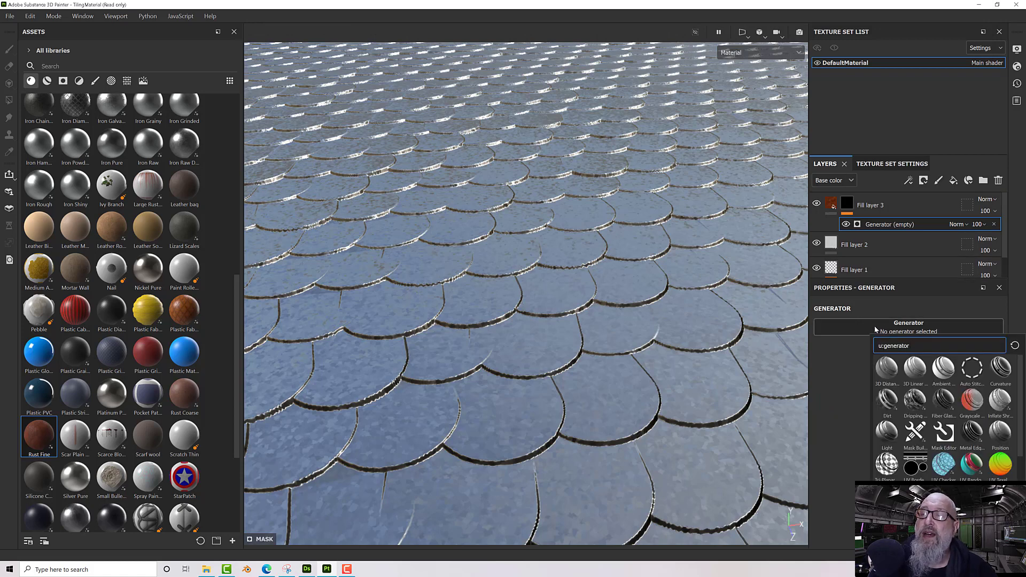
click(887, 401)
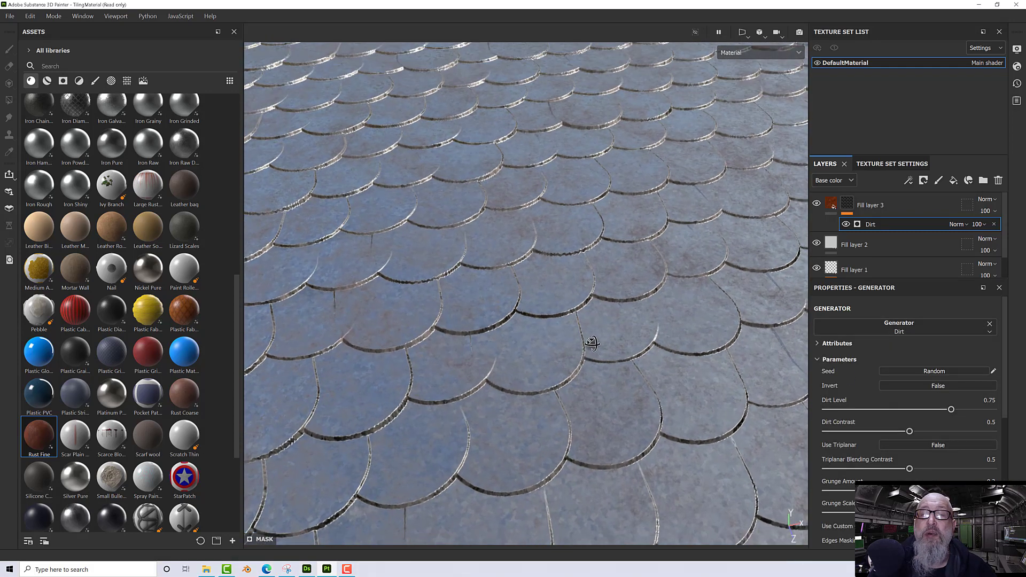
Assign the Fill layer 1 anchor point to the Dirt generator's Micro Height image input
scroll(877, 411, down, 10)
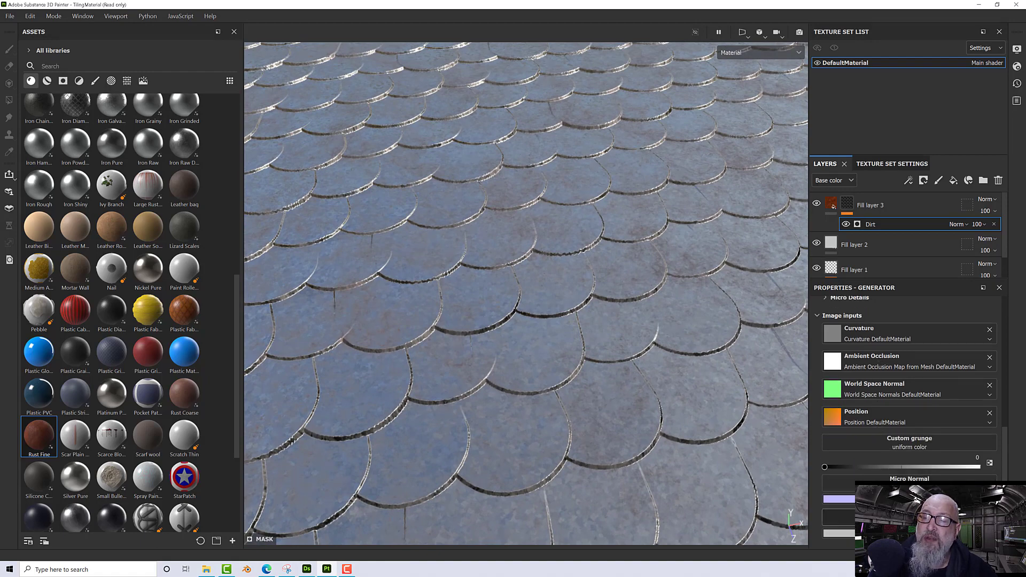
click(903, 443)
click(940, 365)
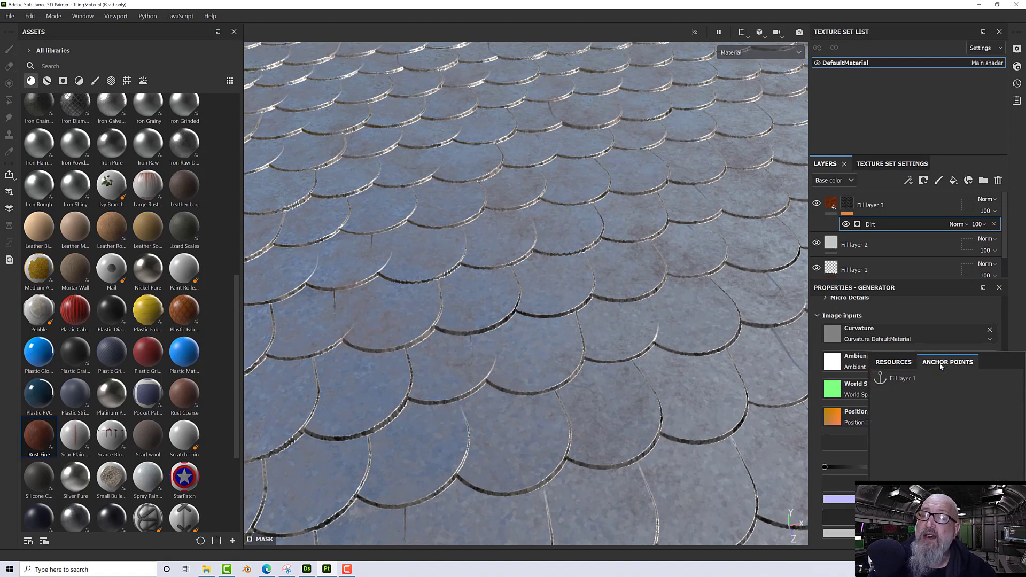
click(902, 378)
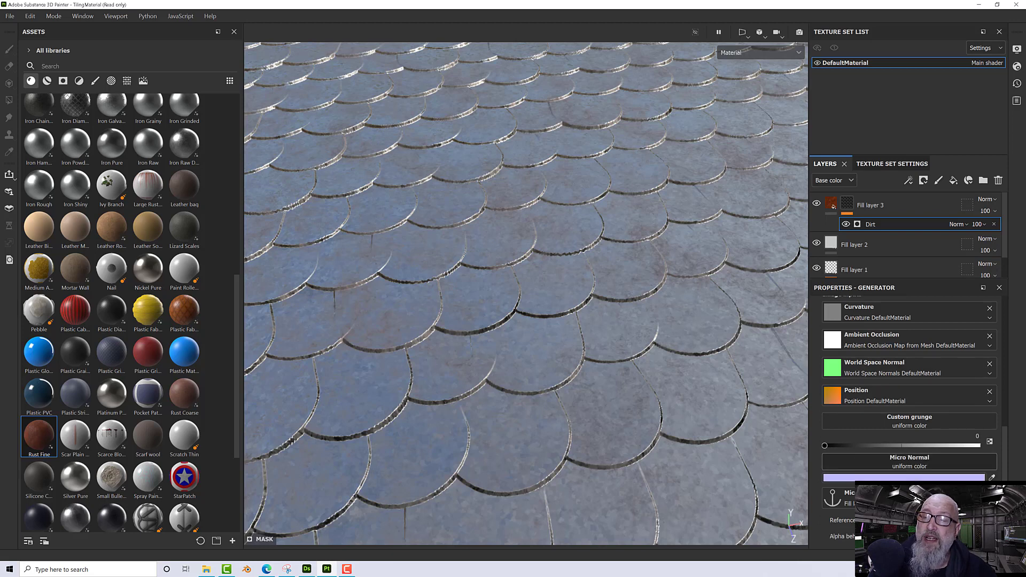
scroll(909, 459, down, 1)
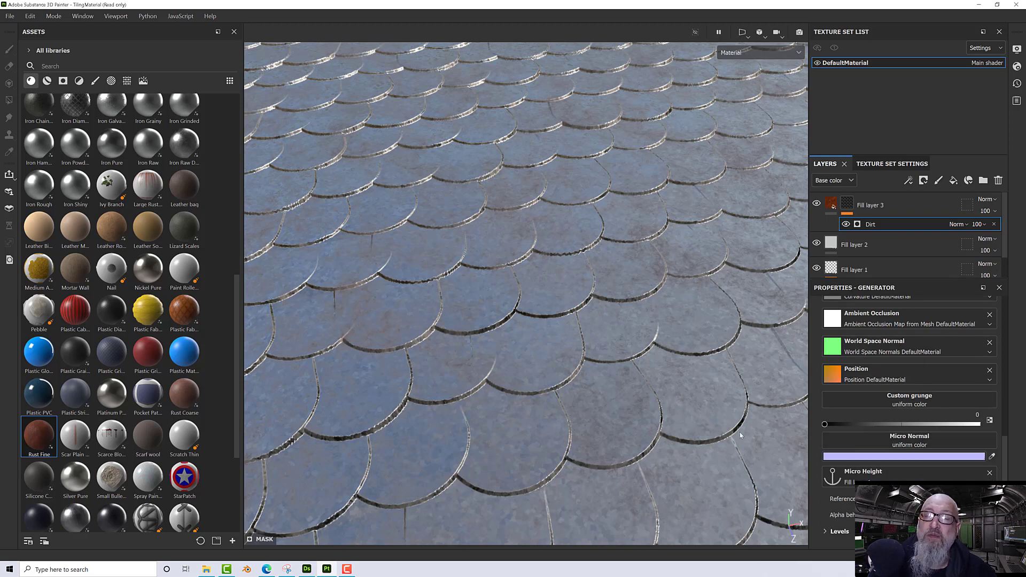
Display only the Mask channel in the viewport and examine the Dirt mask across the plane
scroll(638, 373, down, 5)
scroll(652, 355, down, 4)
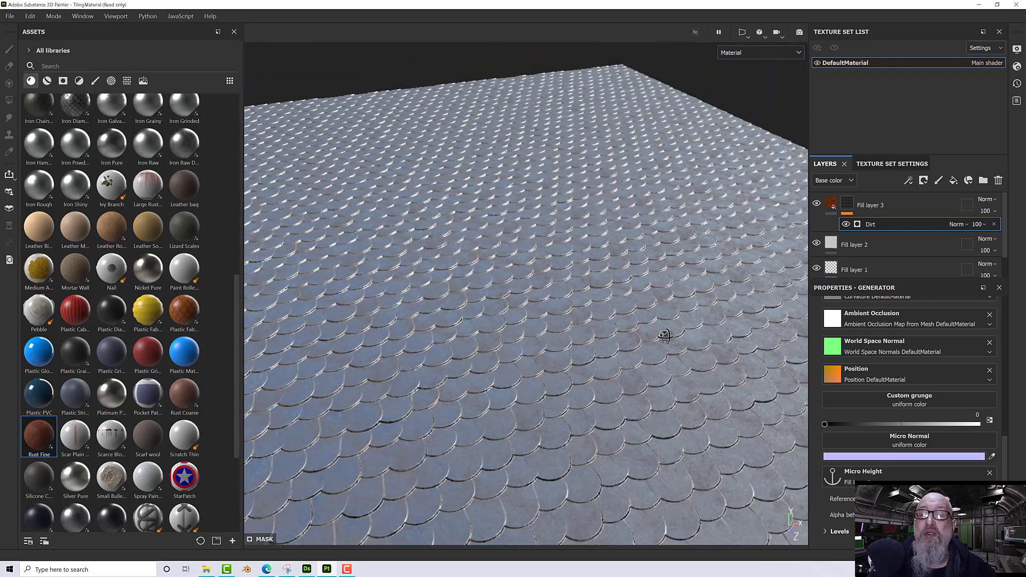
click(736, 54)
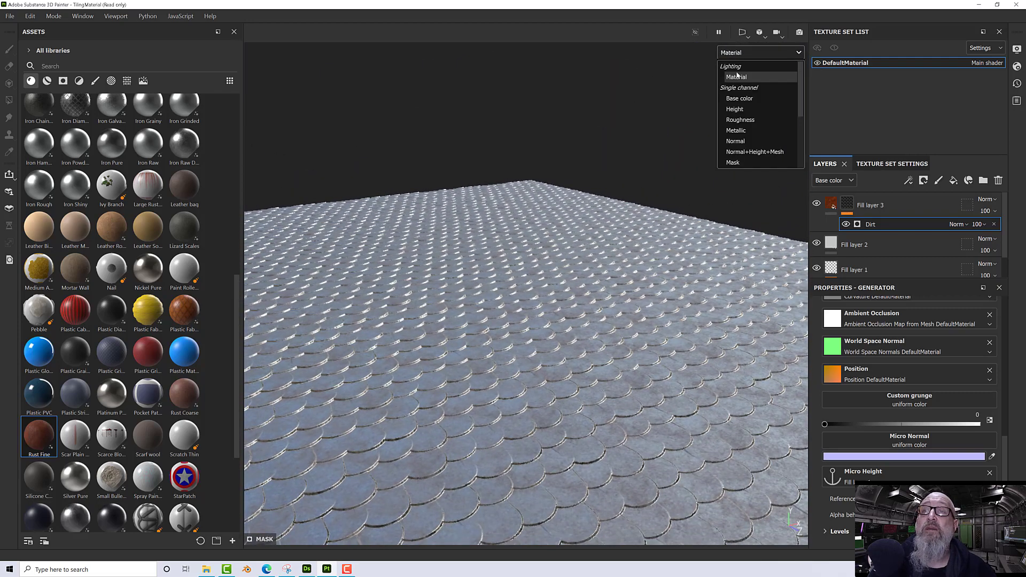
click(732, 162)
alt+drag(708, 225, 701, 307)
scroll(610, 340, down, 2)
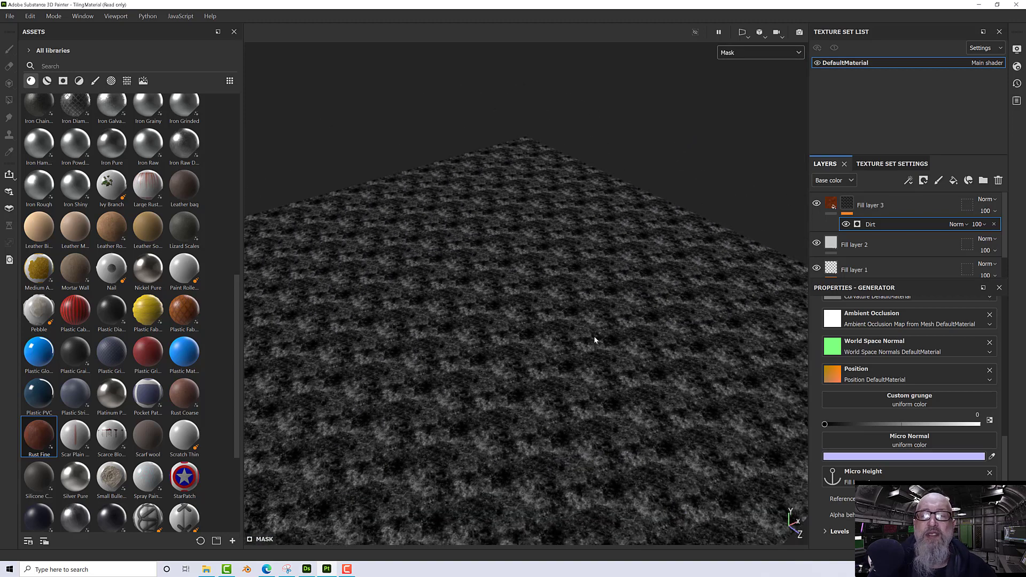
Set the Dirt generator's Grunge Scale to 1
scroll(594, 335, up, 2)
scroll(855, 346, up, 2)
scroll(855, 346, up, 4)
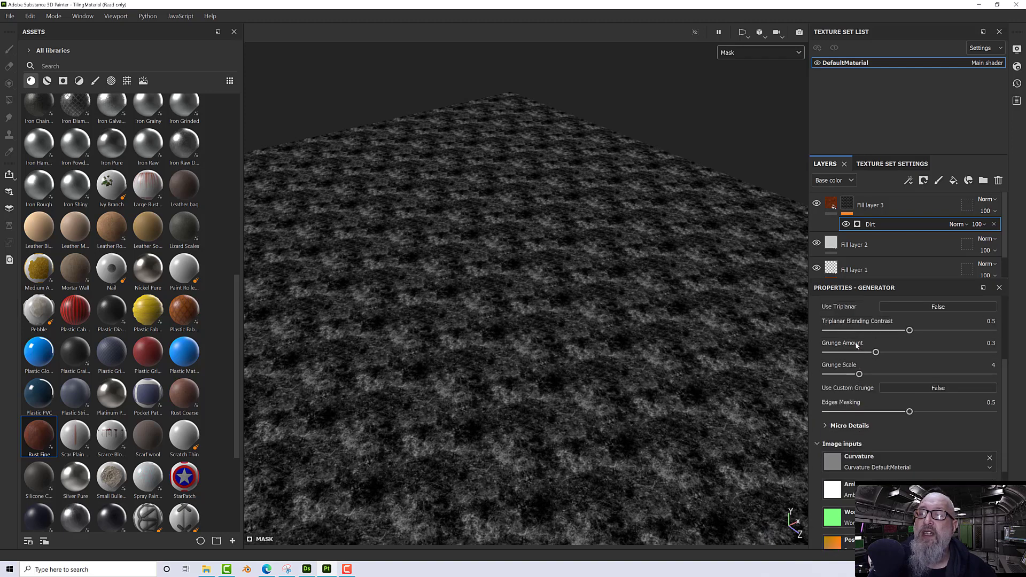
drag(859, 395, 827, 403)
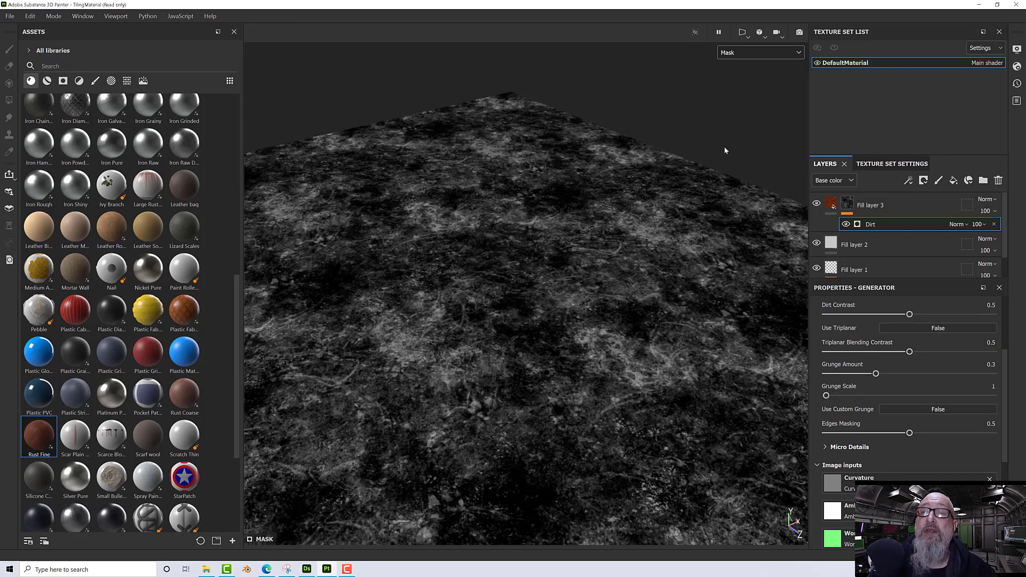
In the Dirt generator's Micro Details, set Micro Height to True
click(733, 53)
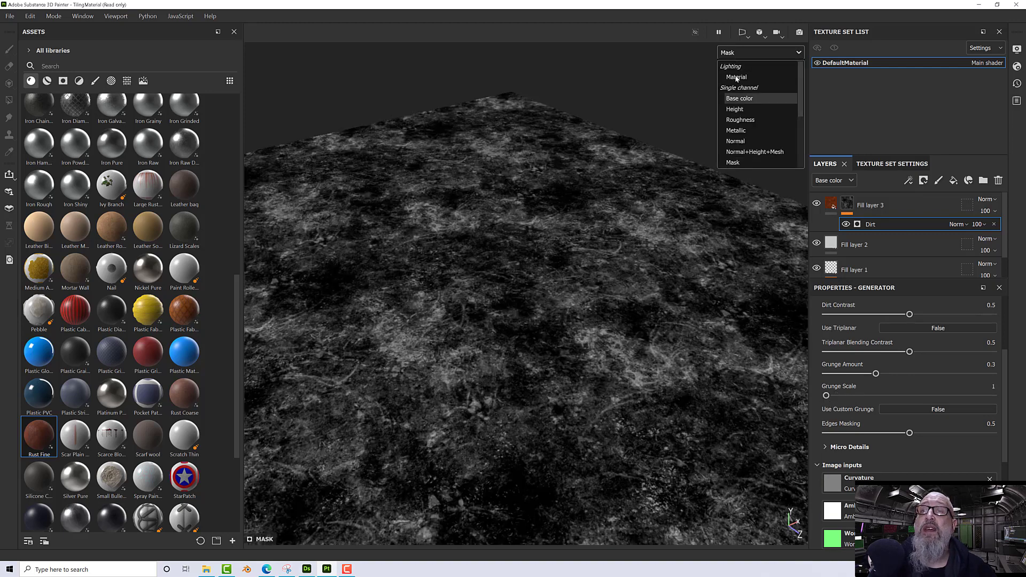
scroll(905, 464, up, 2)
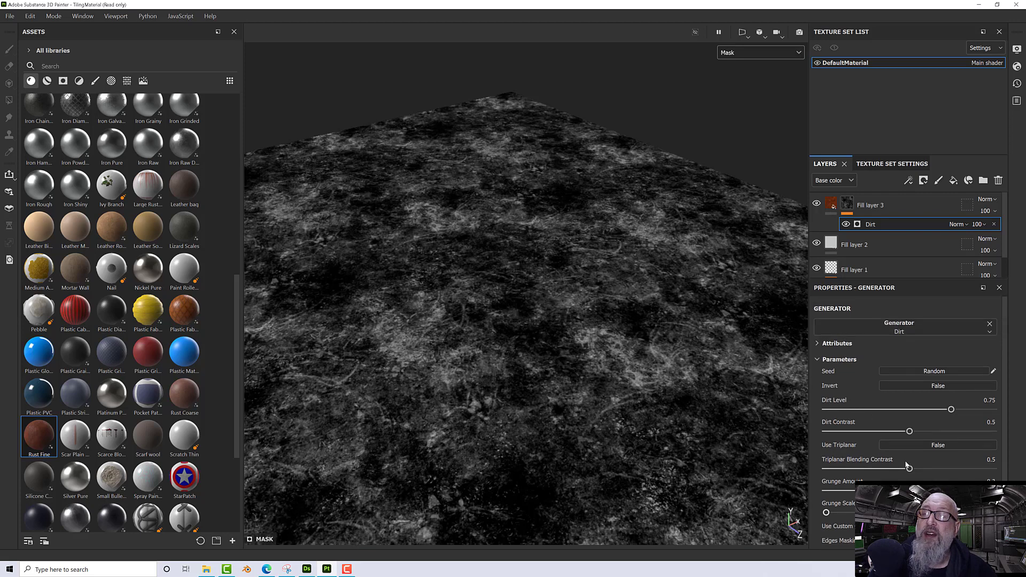
scroll(871, 412, down, 2)
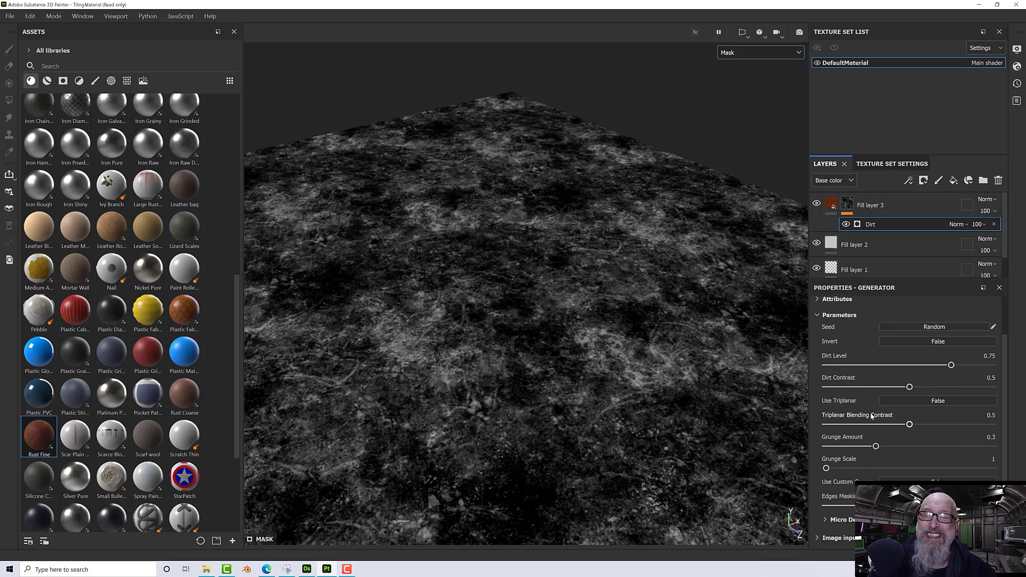
scroll(820, 537, down, 2)
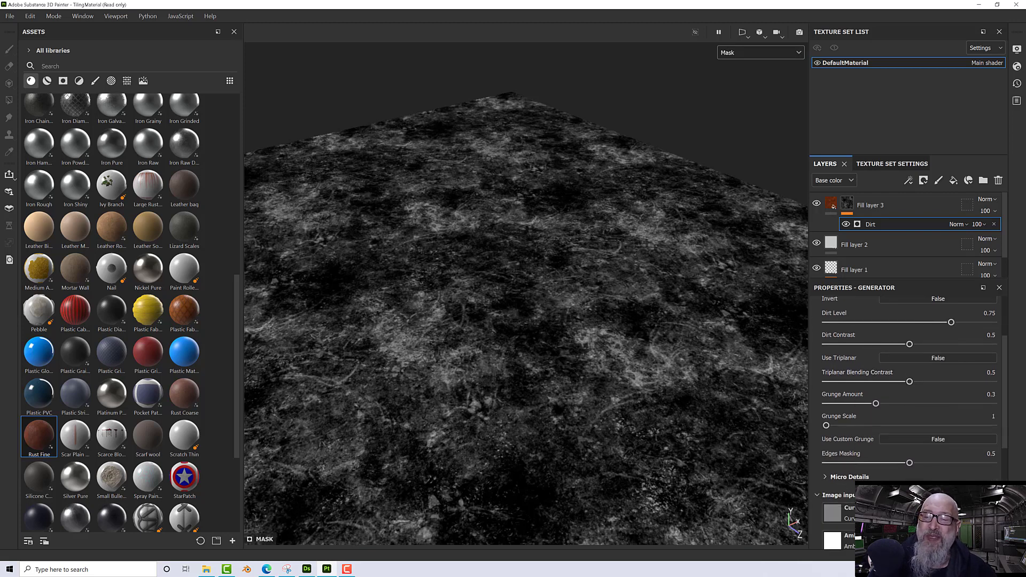
click(827, 434)
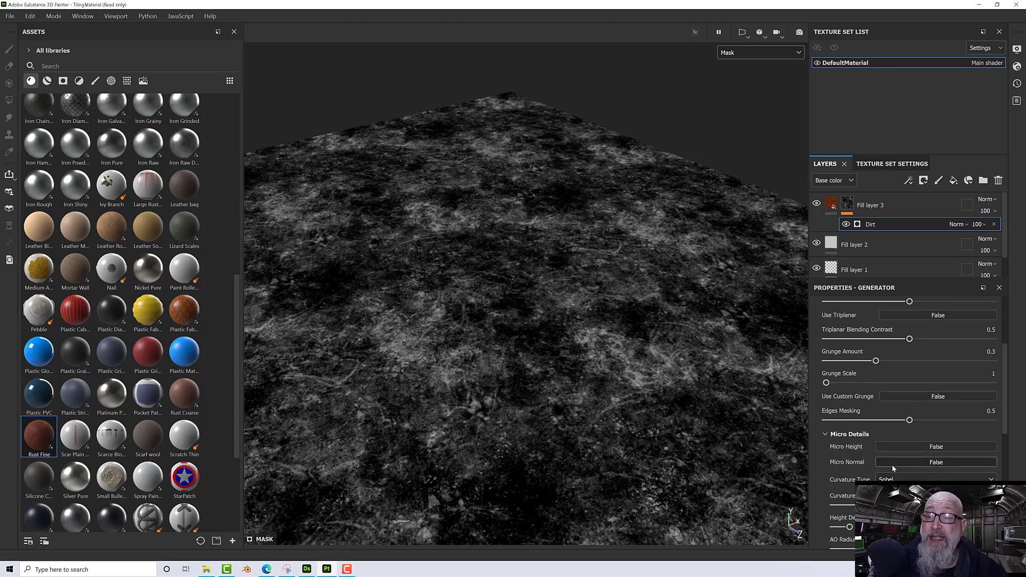
click(901, 447)
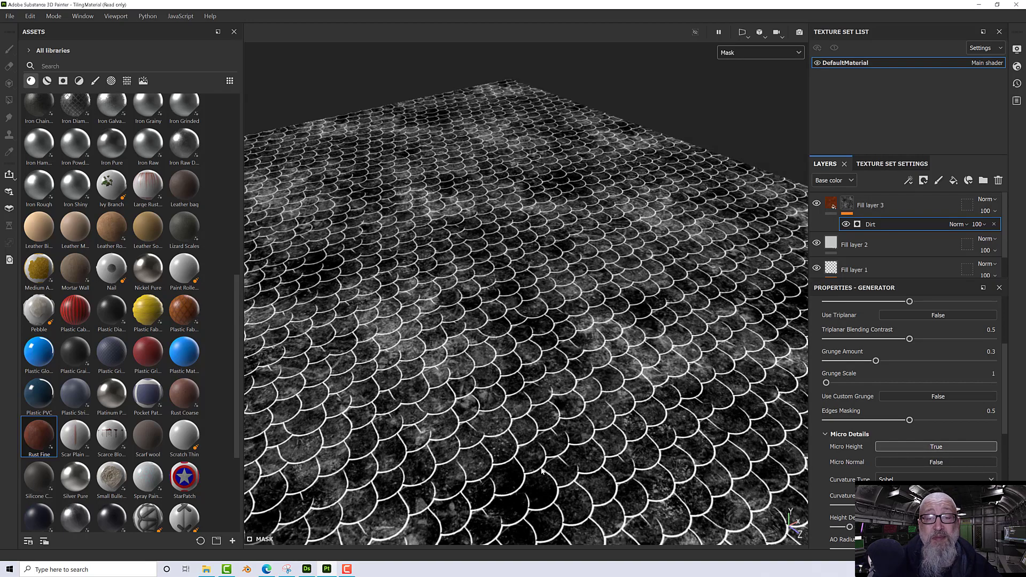
Set the Dirt generator's AO Radius to 0.38 and AO Depth to 0.16
alt+drag(542, 470, 556, 429)
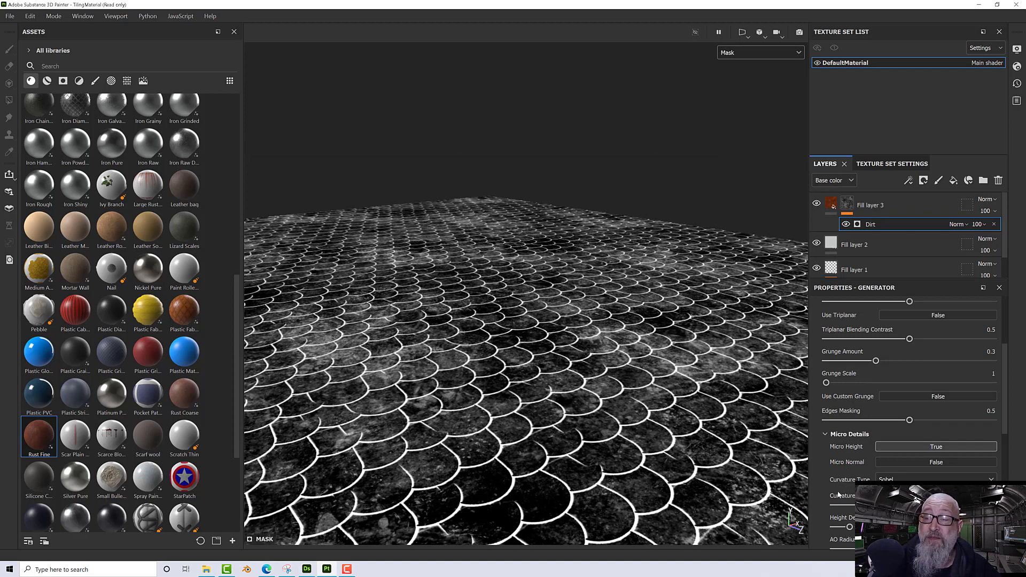
scroll(866, 470, down, 3)
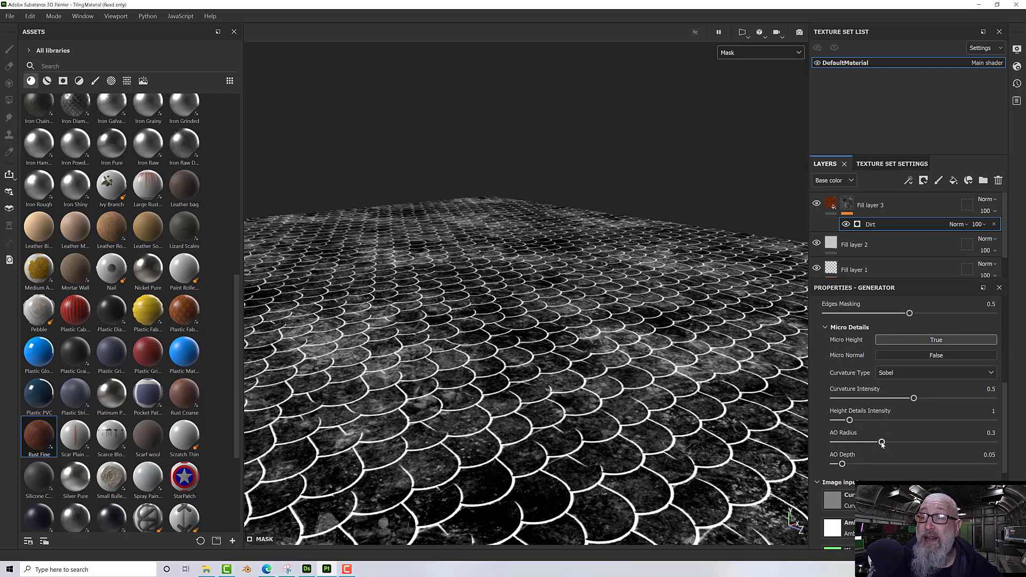
drag(881, 442, 895, 442)
mouse_move(843, 464)
mouse_down()
mouse_move(898, 464)
mouse_move(846, 468)
mouse_move(859, 466)
mouse_up()
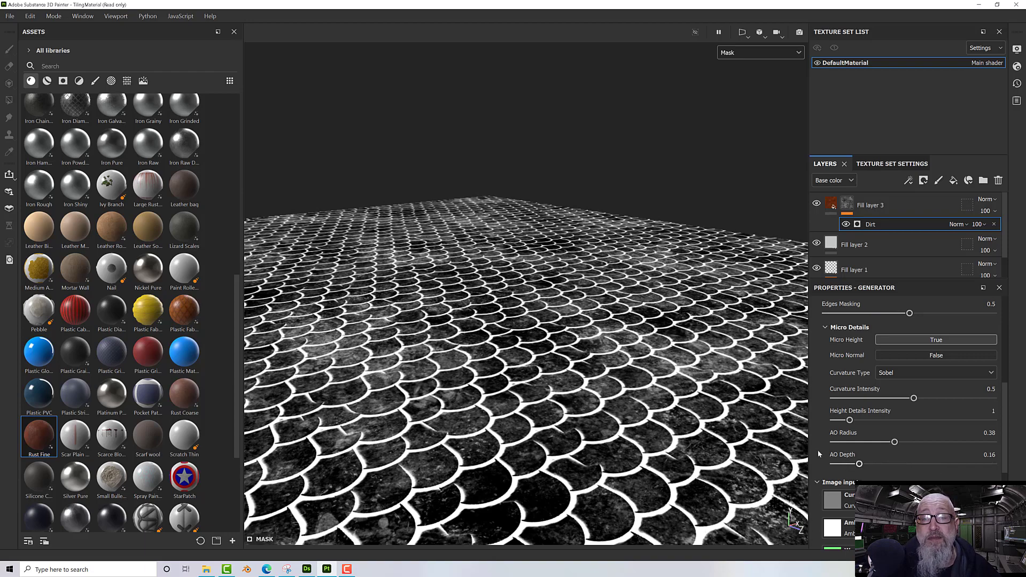
Switch the viewport display back to the full Material view
alt+drag(695, 177, 674, 213)
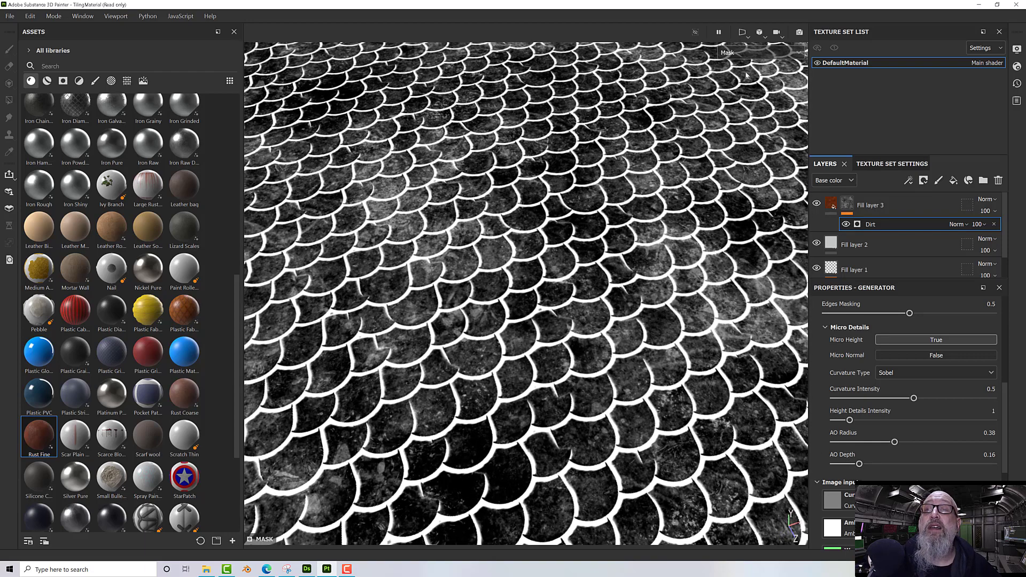
click(739, 55)
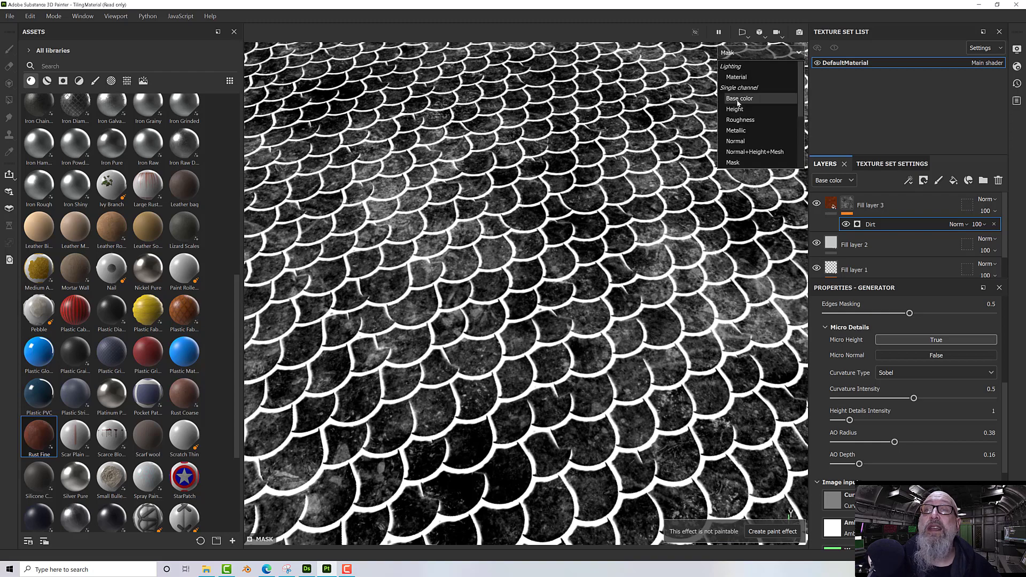
click(737, 79)
Examine the rust between the metal scales up close and across the whole plane from several angles
alt+drag(686, 289, 695, 267)
scroll(548, 364, up, 8)
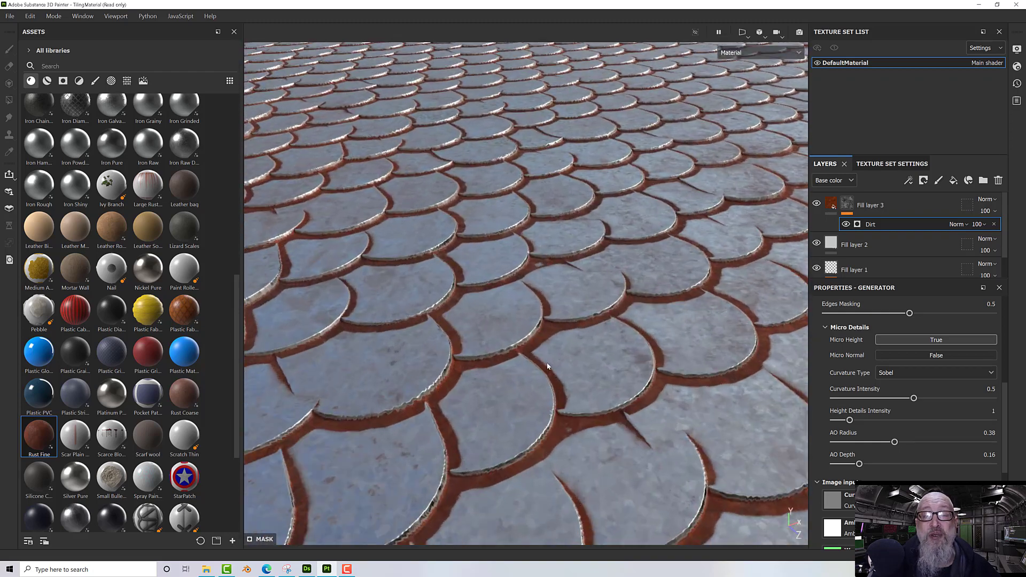
scroll(548, 363, down, 10)
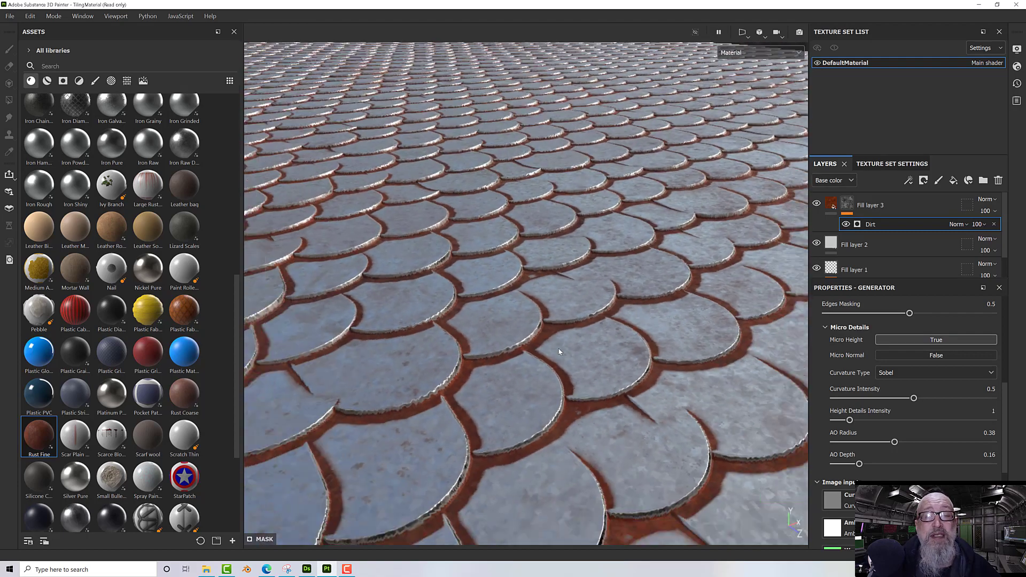
alt+drag(559, 351, 660, 318)
scroll(550, 381, down, 8)
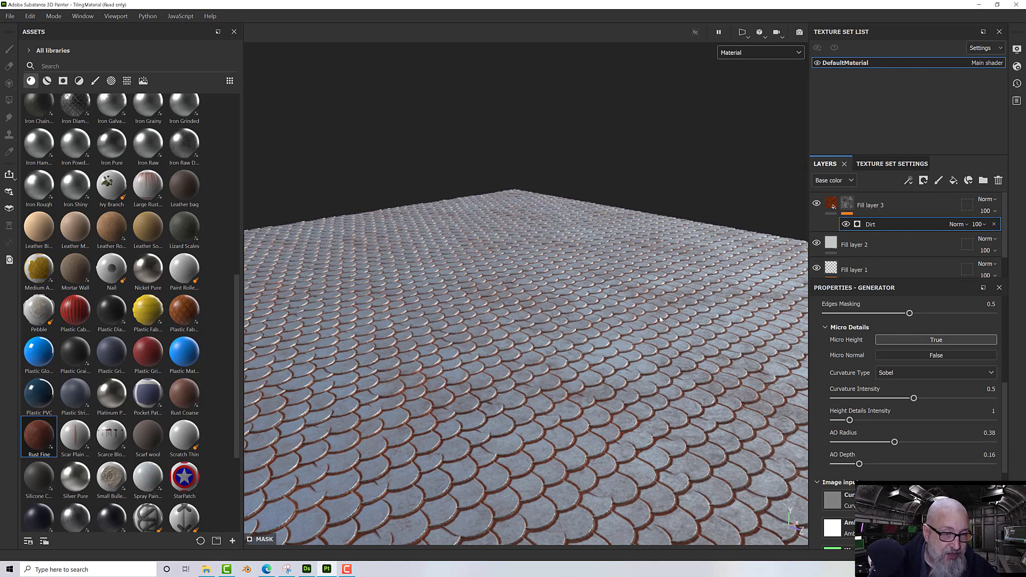
alt+drag(642, 296, 601, 360)
scroll(548, 462, up, 4)
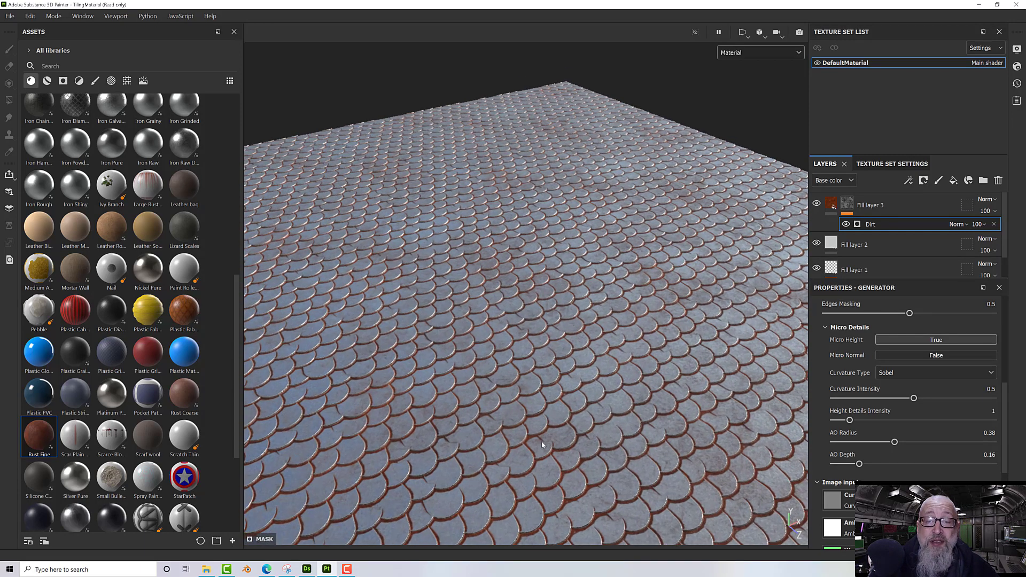
scroll(548, 462, up, 8)
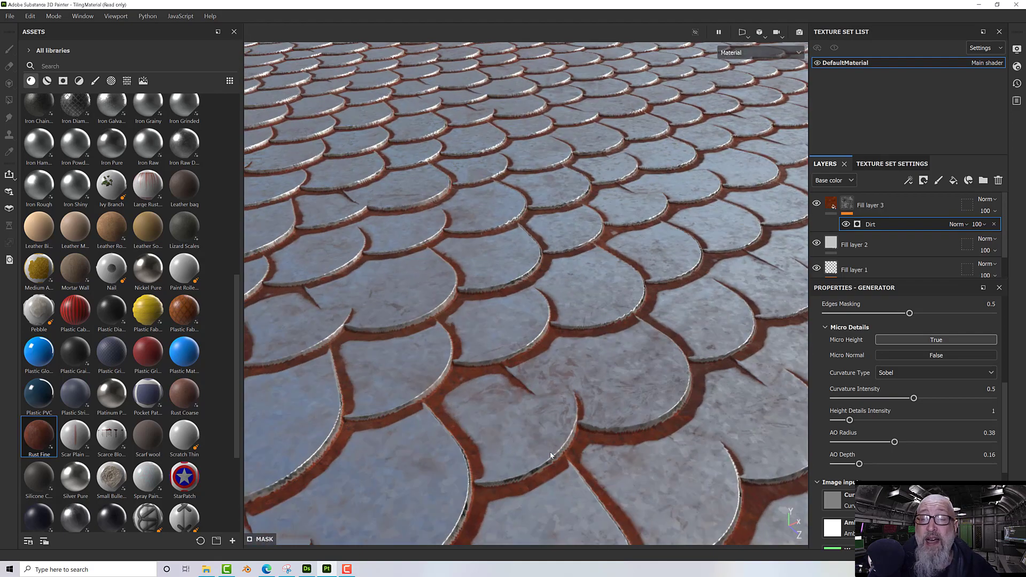
alt+drag(544, 438, 477, 443)
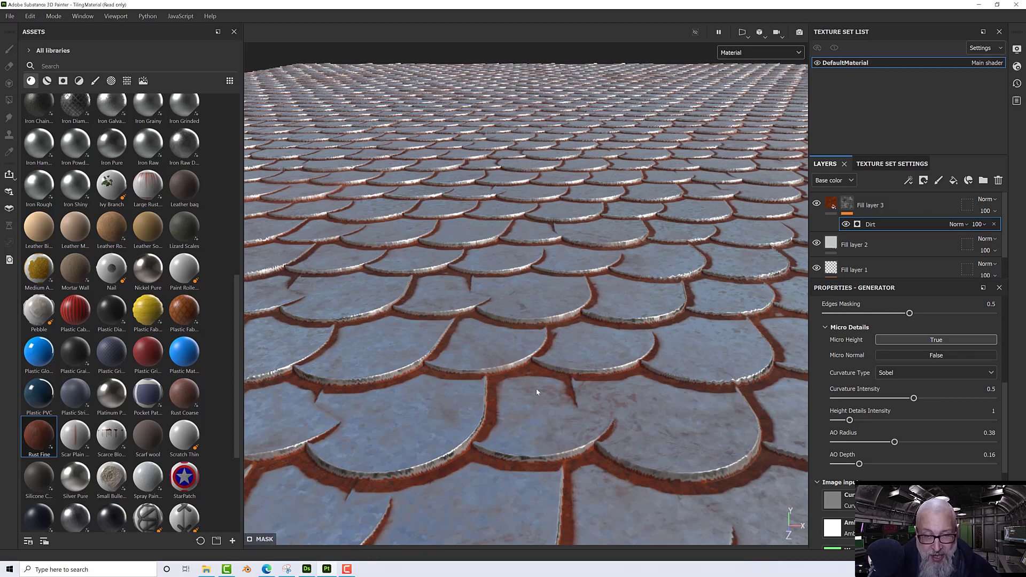
scroll(536, 390, down, 8)
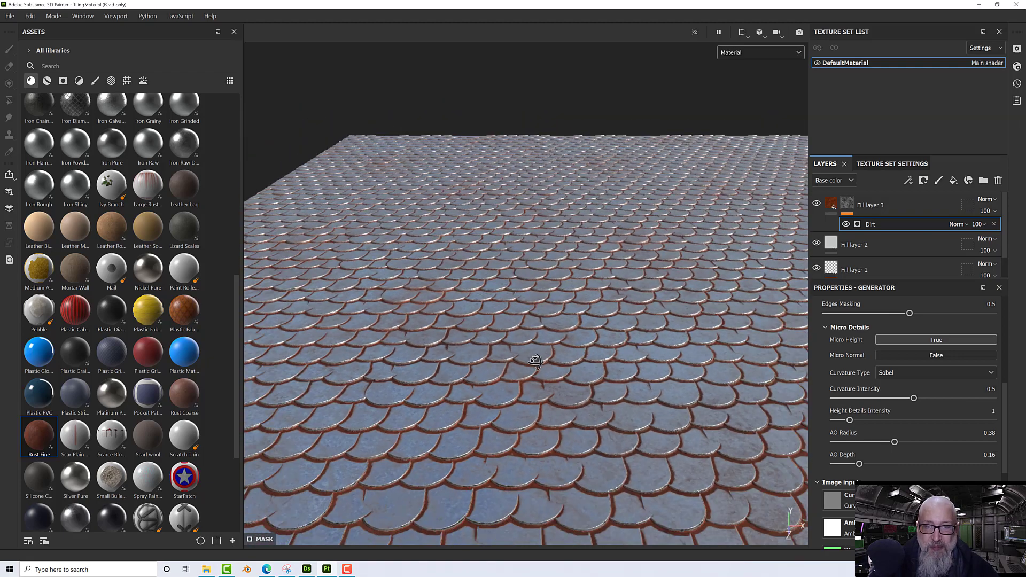
alt+drag(536, 362, 587, 413)
scroll(599, 399, down, 4)
alt+middle_drag(612, 381, 602, 383)
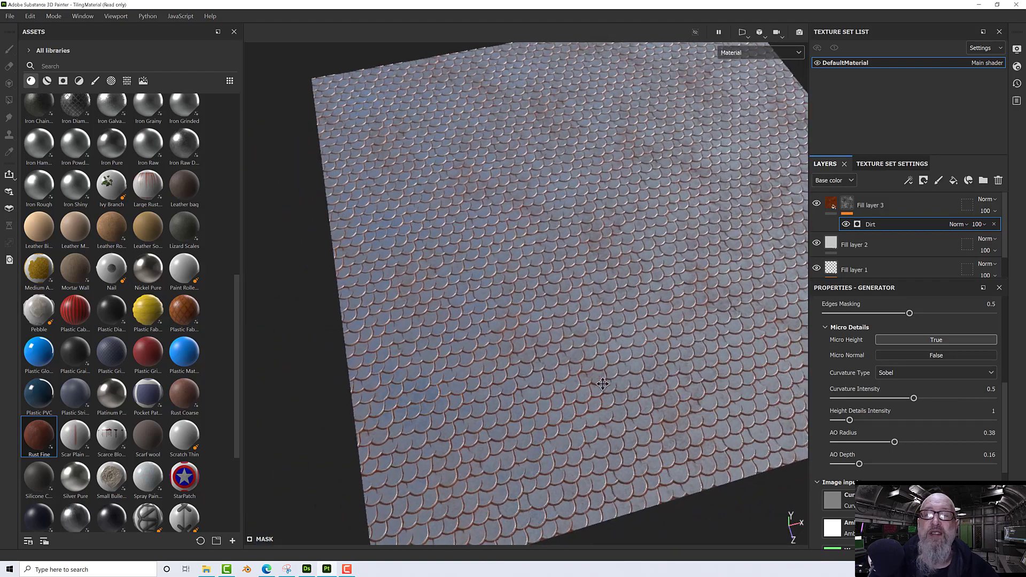
alt+drag(602, 383, 602, 324)
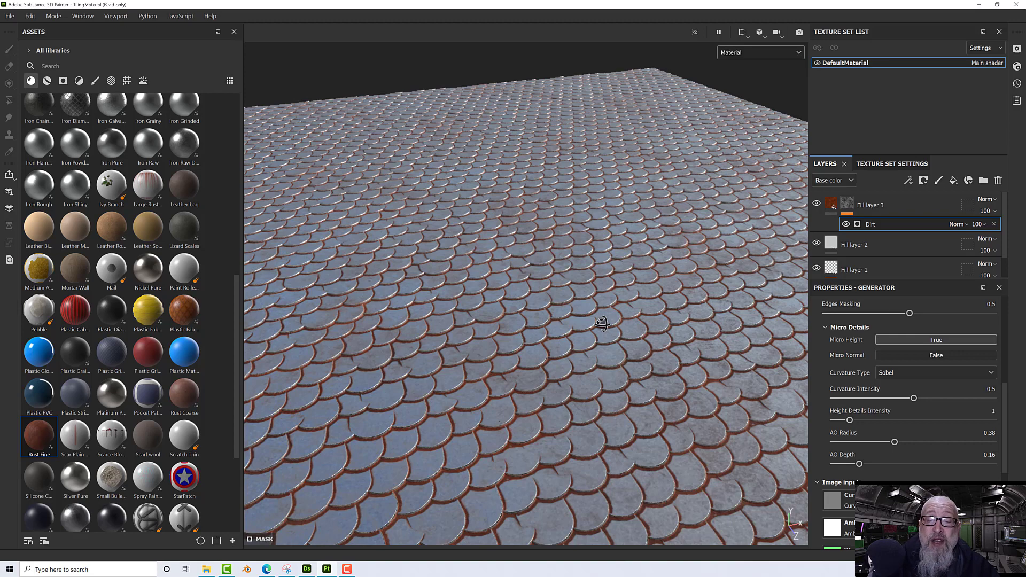